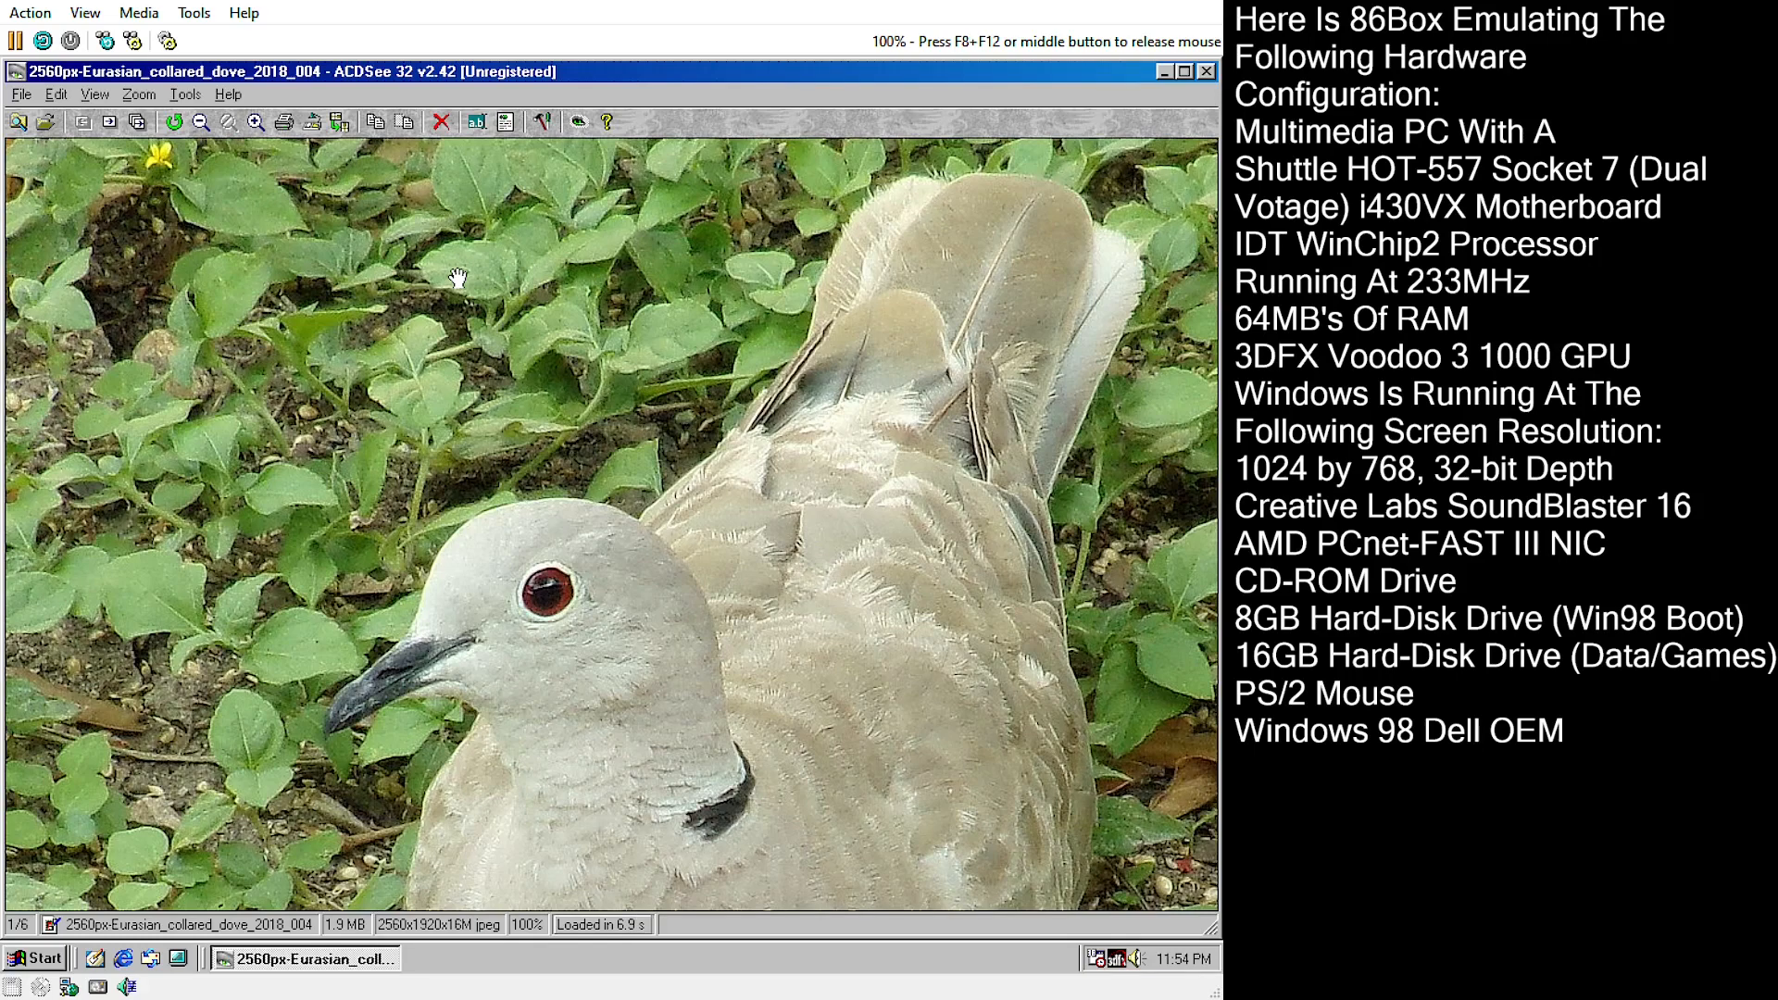
- Zoom the Eurasian collared dove photo to best fit so the whole picture shows
{"action": "left_click", "coordinate": [138, 94]}
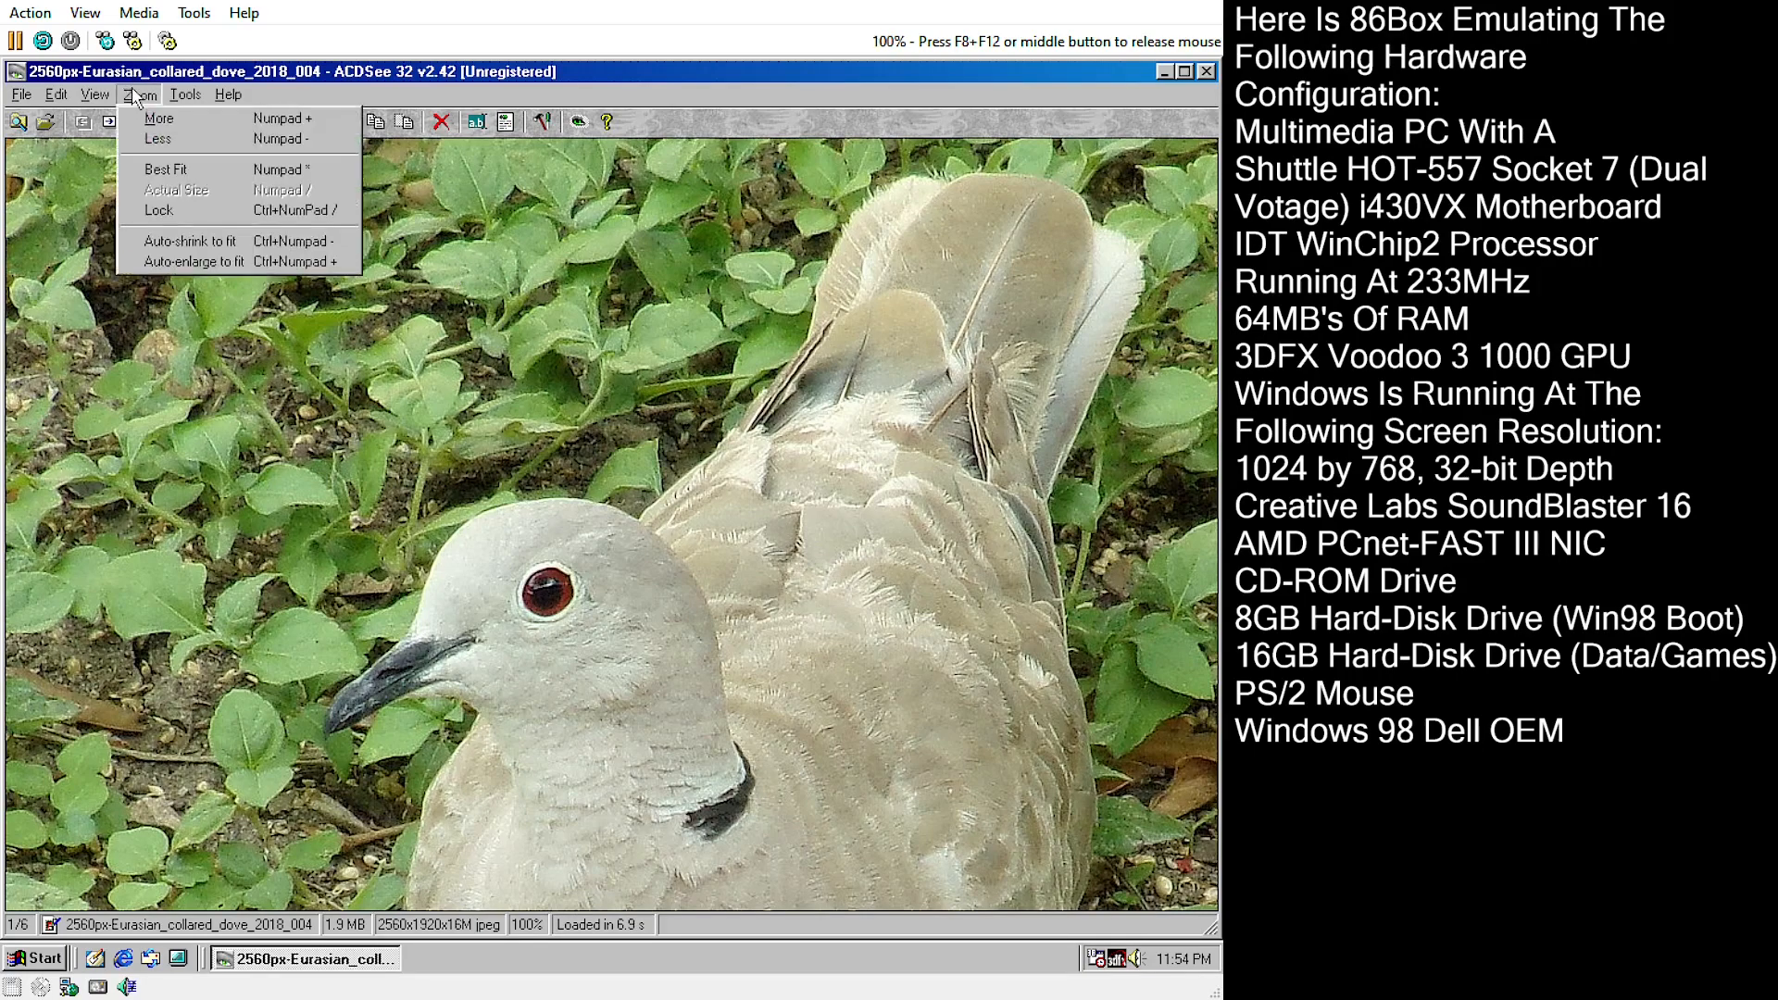
{"action": "left_click", "coordinate": [142, 173]}
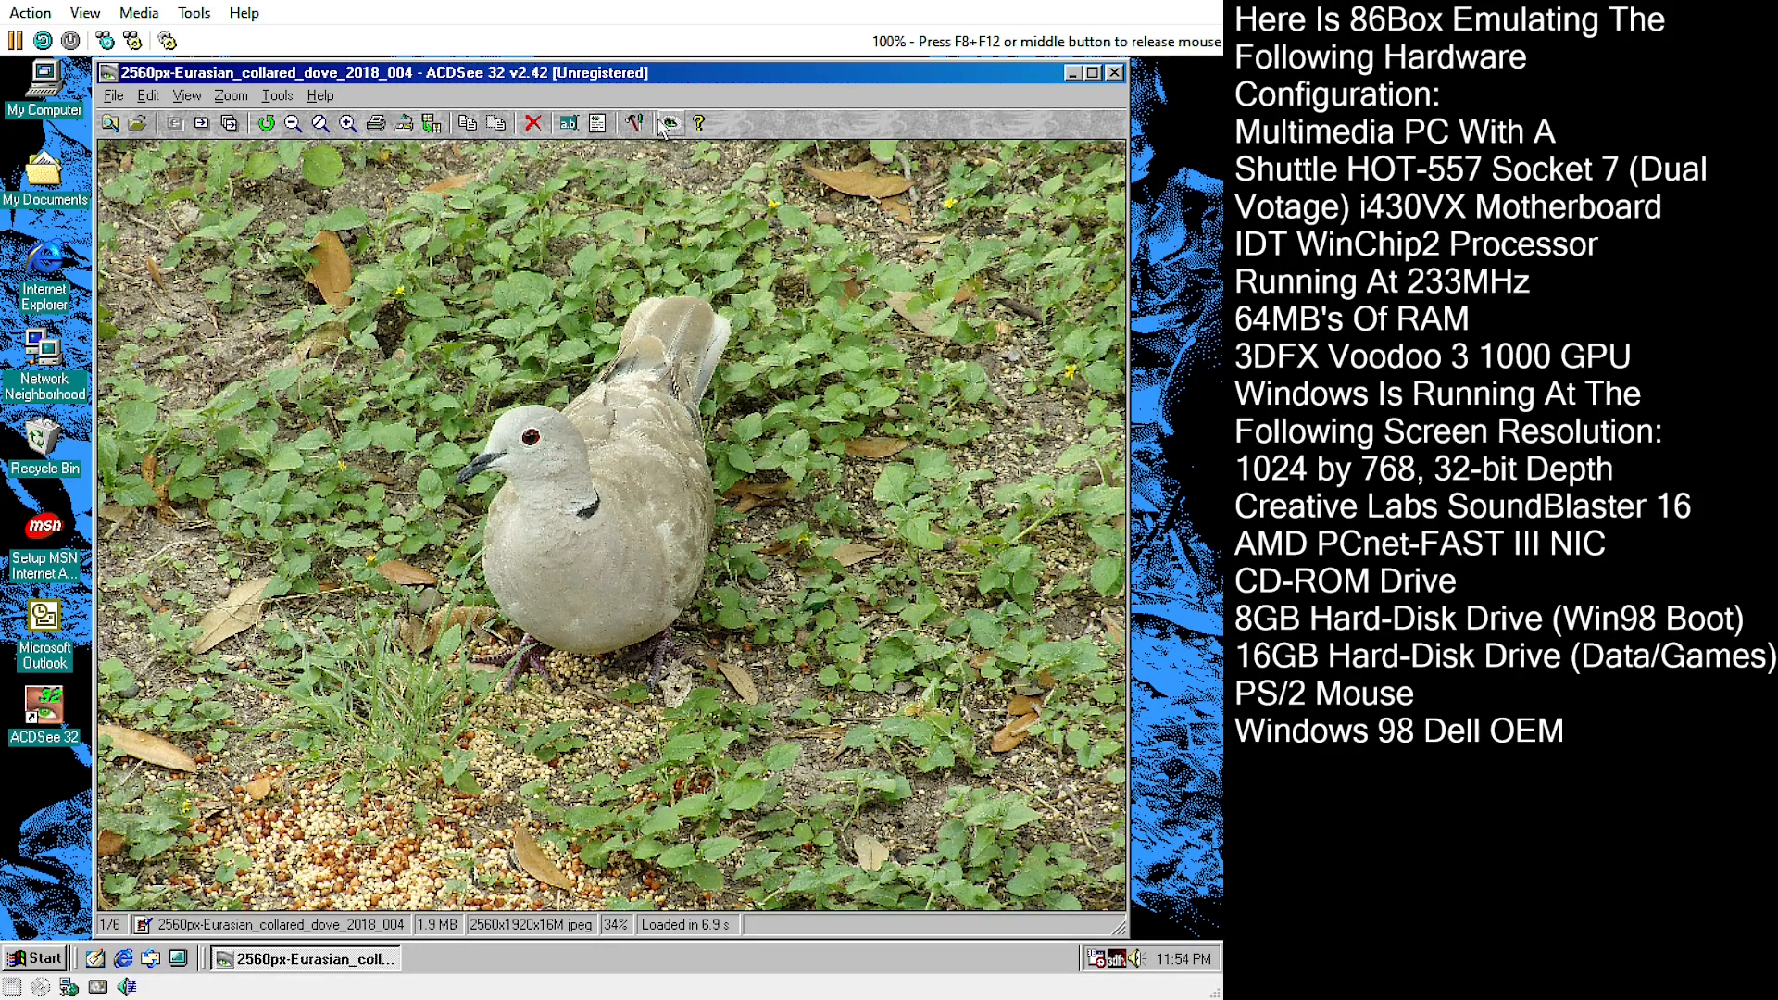
- Browse the Pictures2 folder and open the 2560px-White_winged_doves_eating_bird_seeds_201705051 photo
{"action": "left_click", "coordinate": [115, 97]}
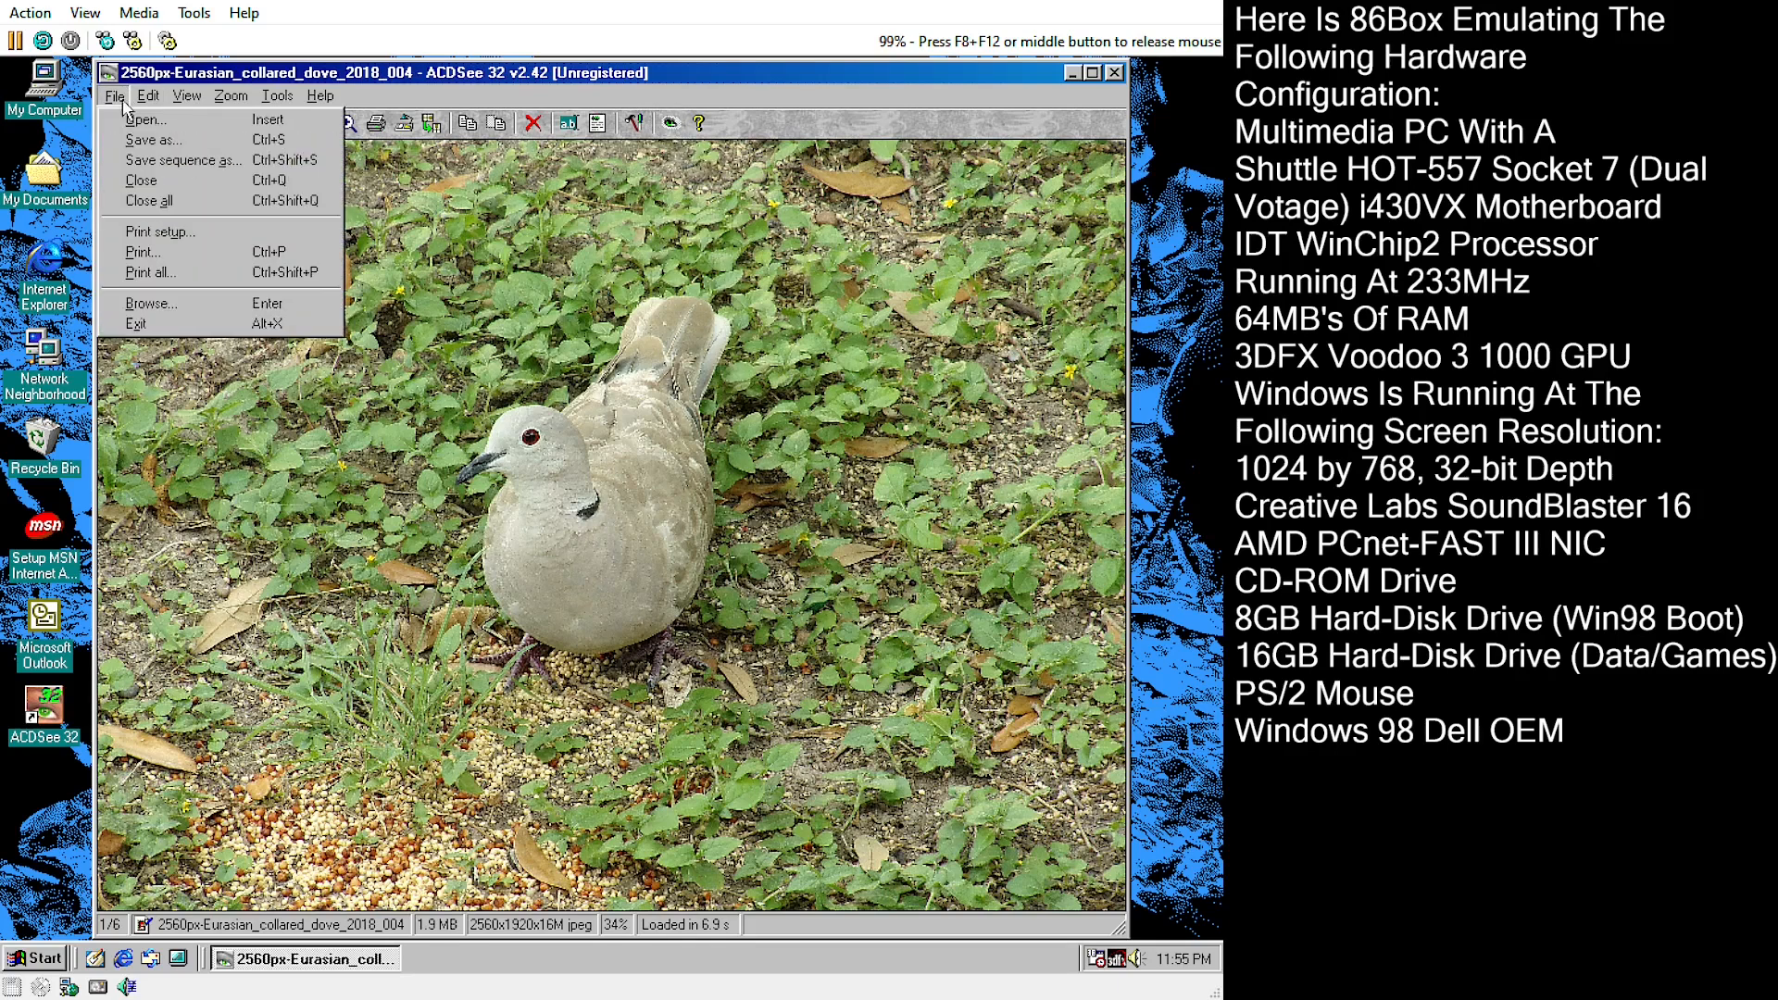
{"action": "left_click", "coordinate": [150, 305]}
{"action": "left_click", "coordinate": [313, 239]}
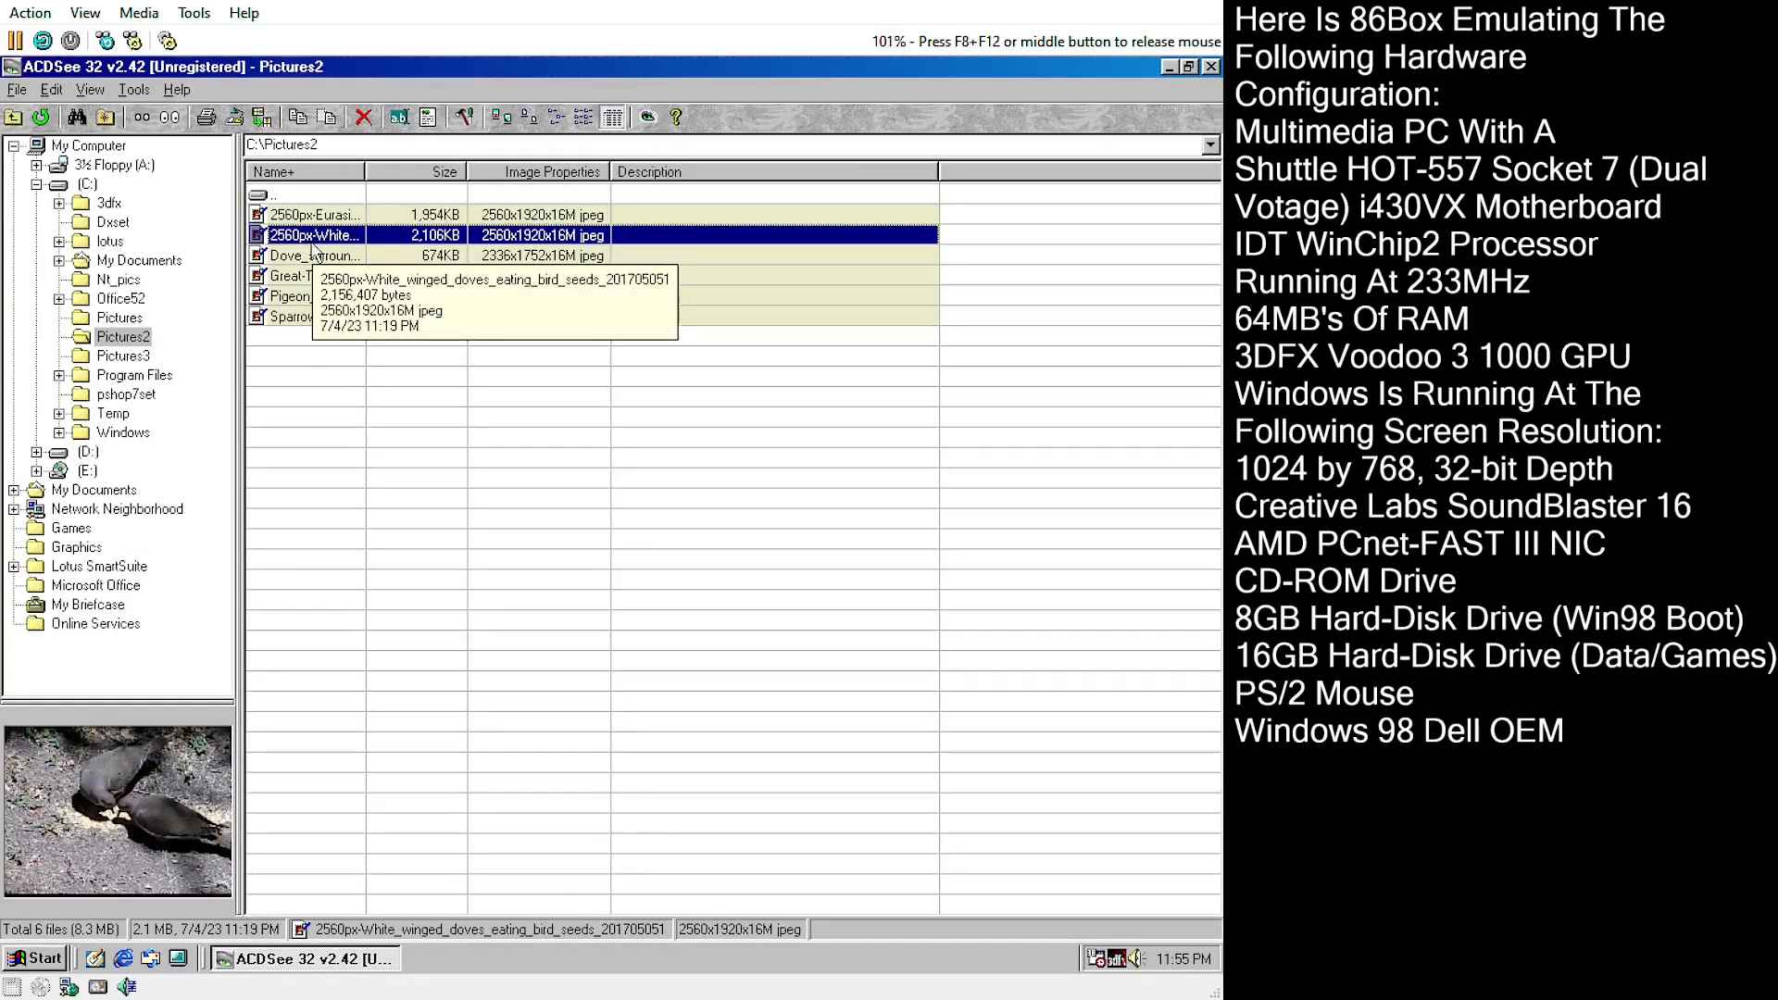
{"action": "double_click", "coordinate": [312, 242]}
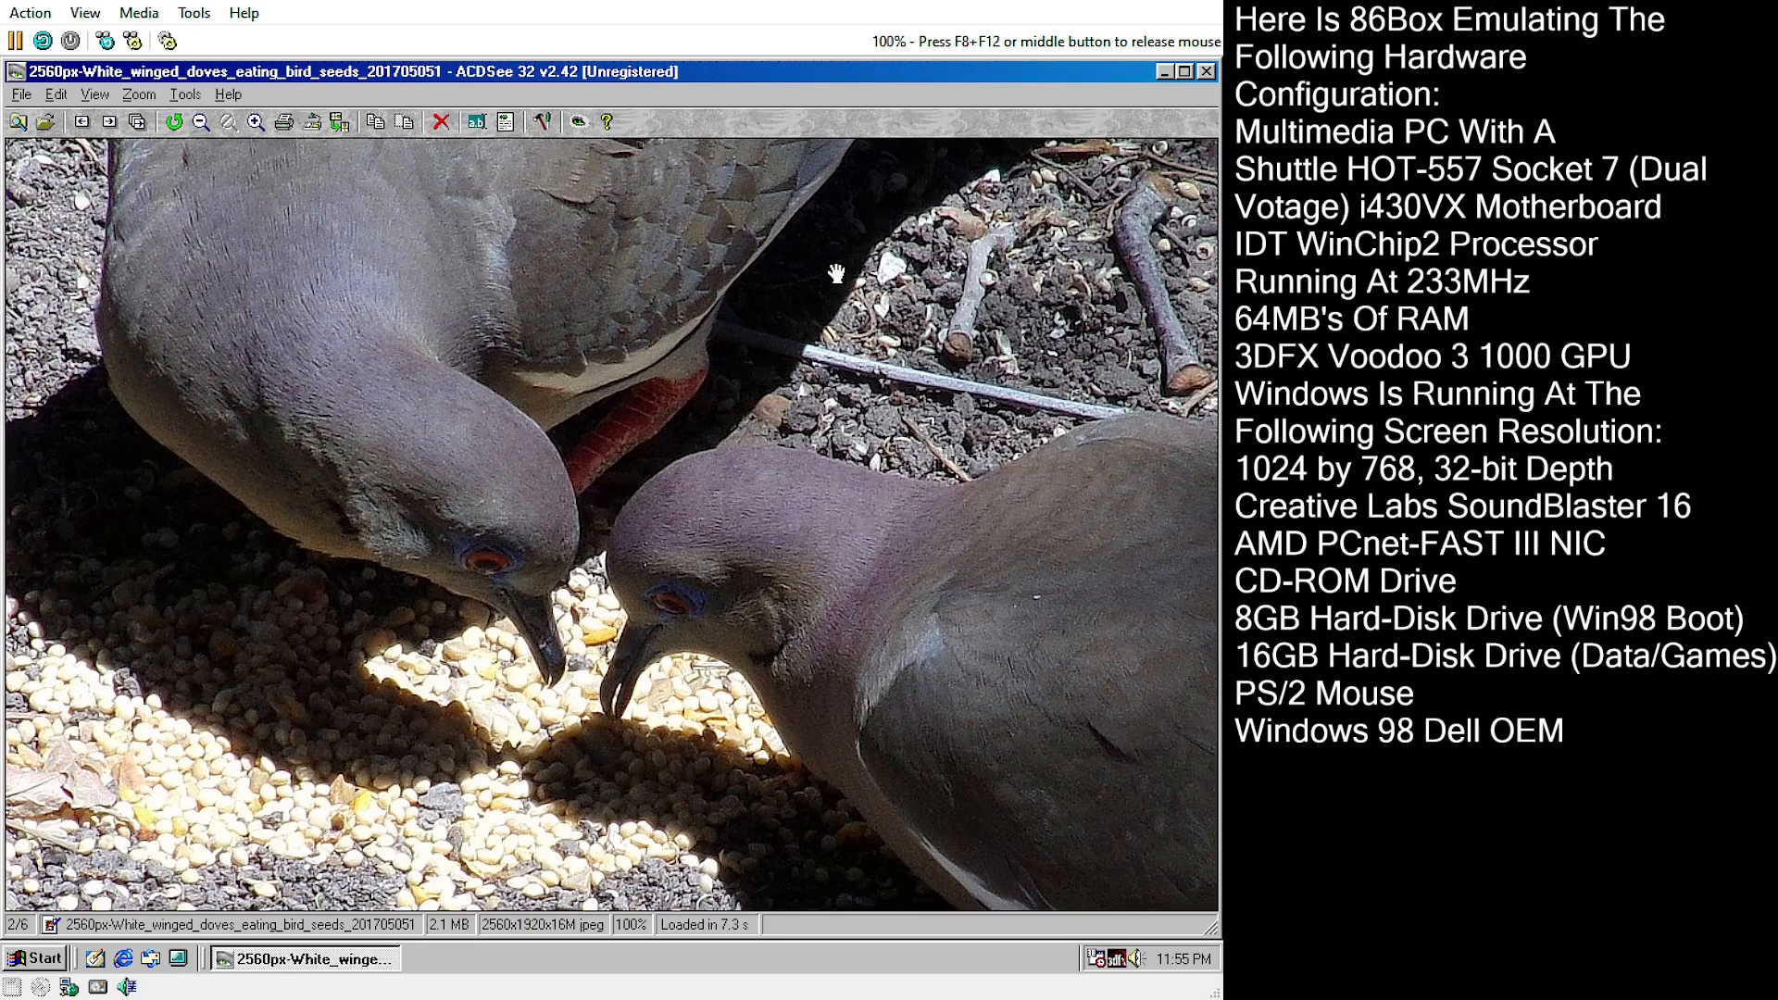
- Open the Dove_surrounded_by_red_winged_blackbirds_4 photo from the Pictures2 folder and zoom it out to 70%
{"action": "left_click", "coordinate": [21, 93]}
{"action": "left_click", "coordinate": [47, 271]}
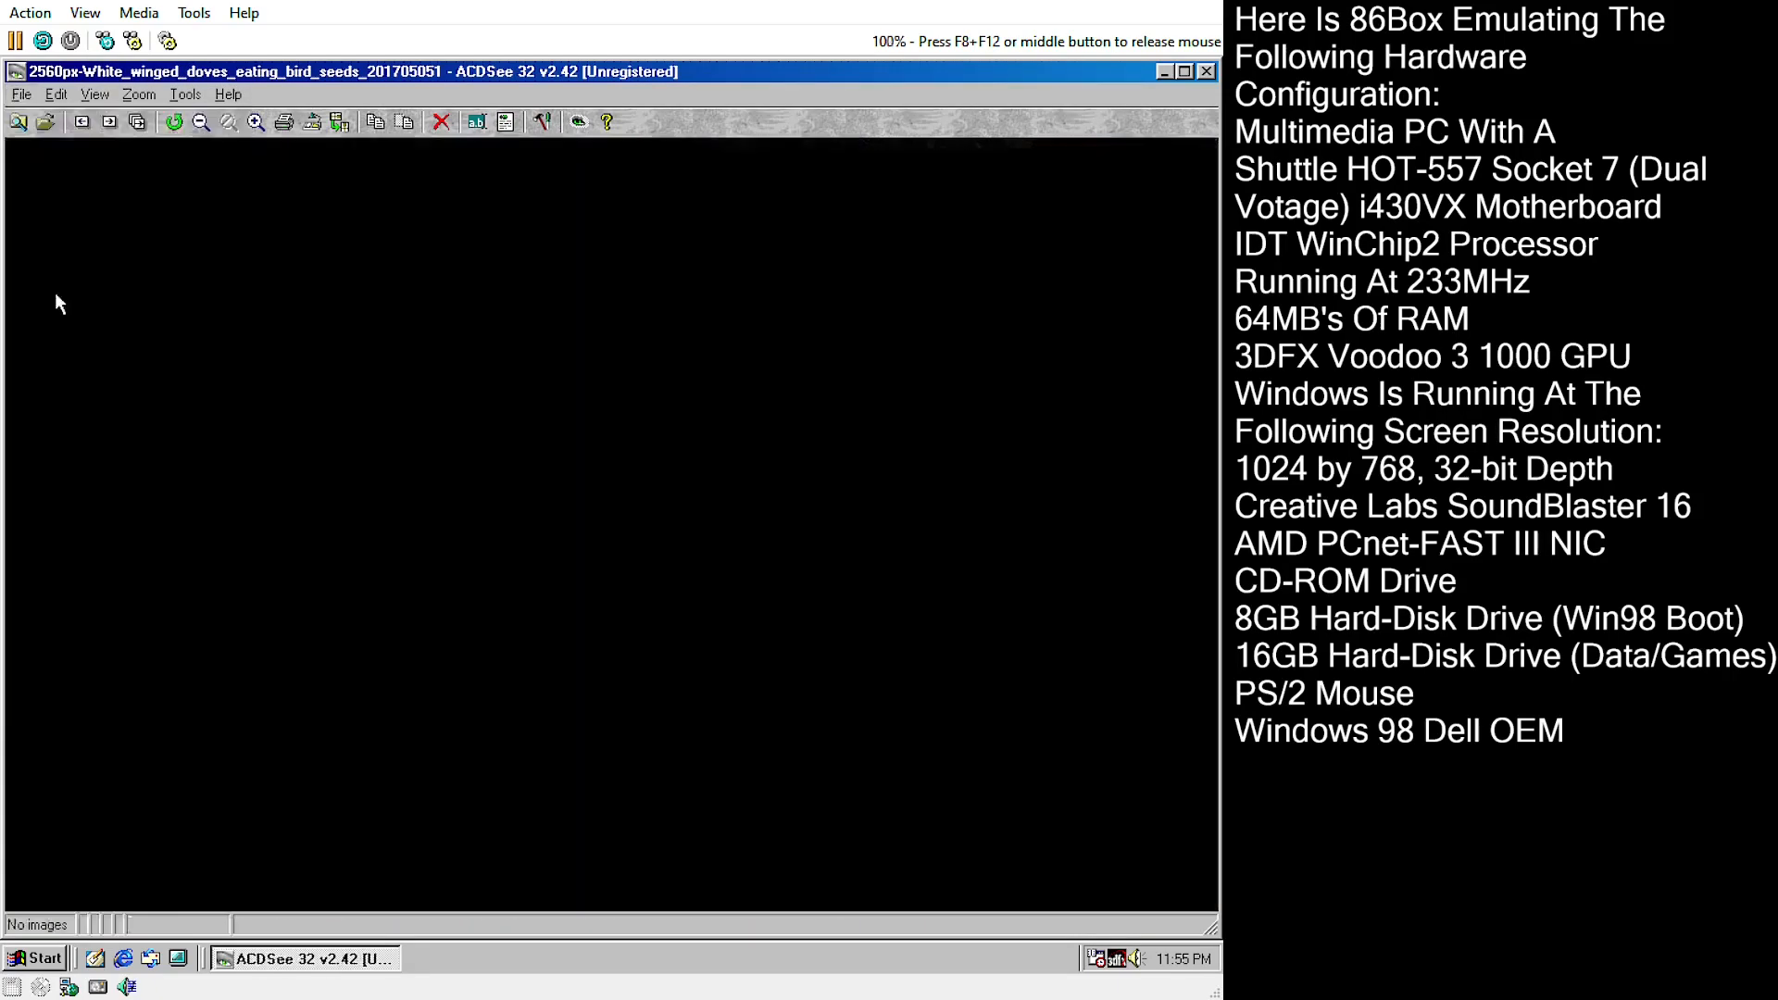
{"action": "double_click", "coordinate": [309, 264]}
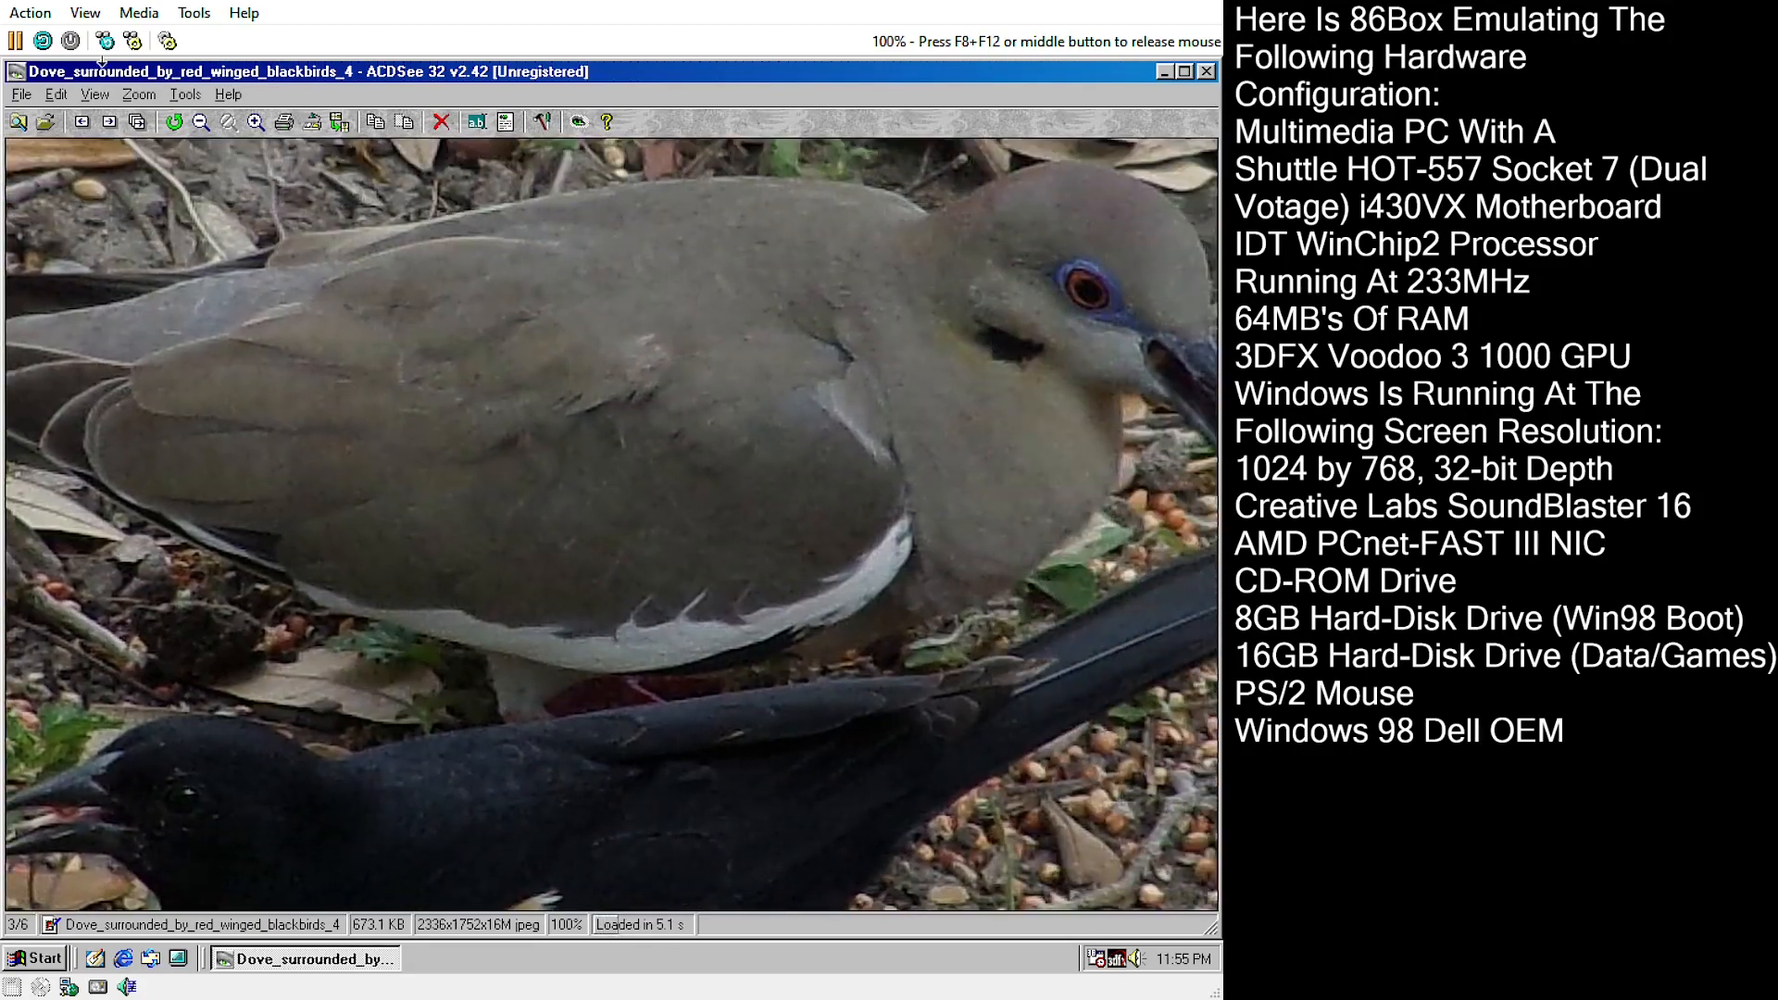
{"action": "left_click", "coordinate": [138, 94]}
{"action": "left_click", "coordinate": [151, 135]}
{"action": "left_click_drag", "start_coordinate": [457, 583], "coordinate": [454, 506]}
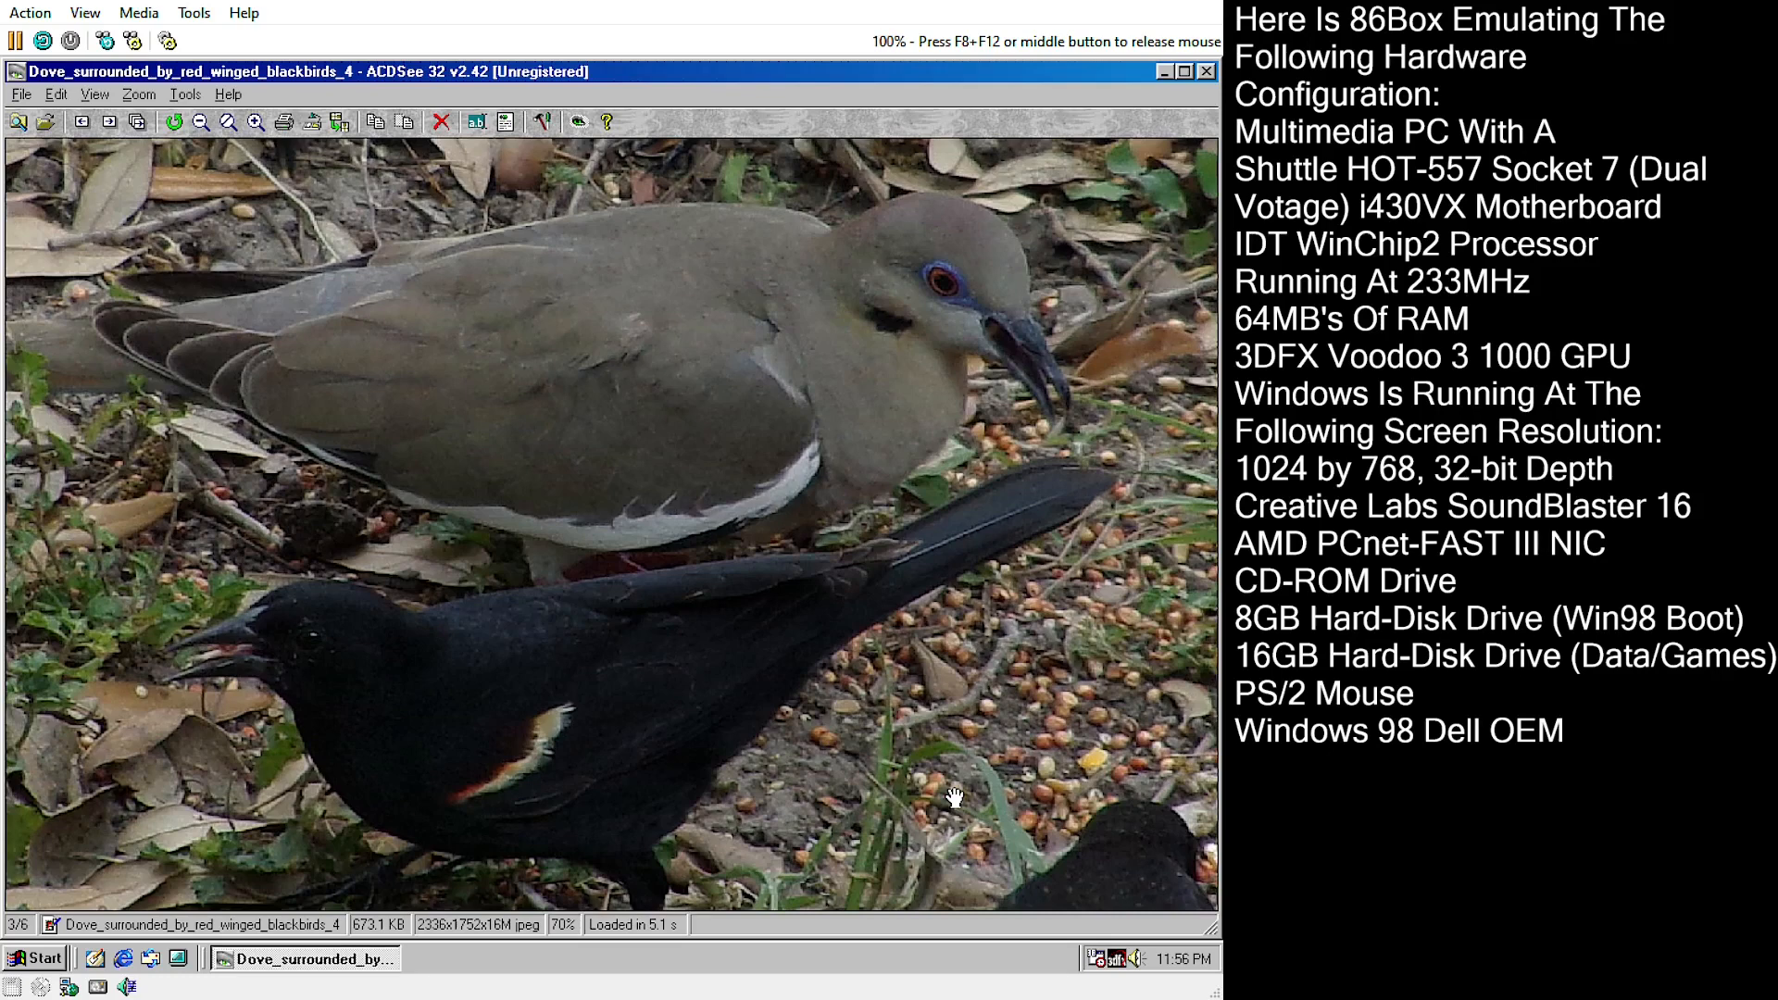
- Open the Great-Tailed_Grackle_Calling_South_Texas_10042022_2 photo from the file listing and bring the grackle's head into view
{"action": "left_click", "coordinate": [23, 96]}
{"action": "left_click", "coordinate": [34, 304]}
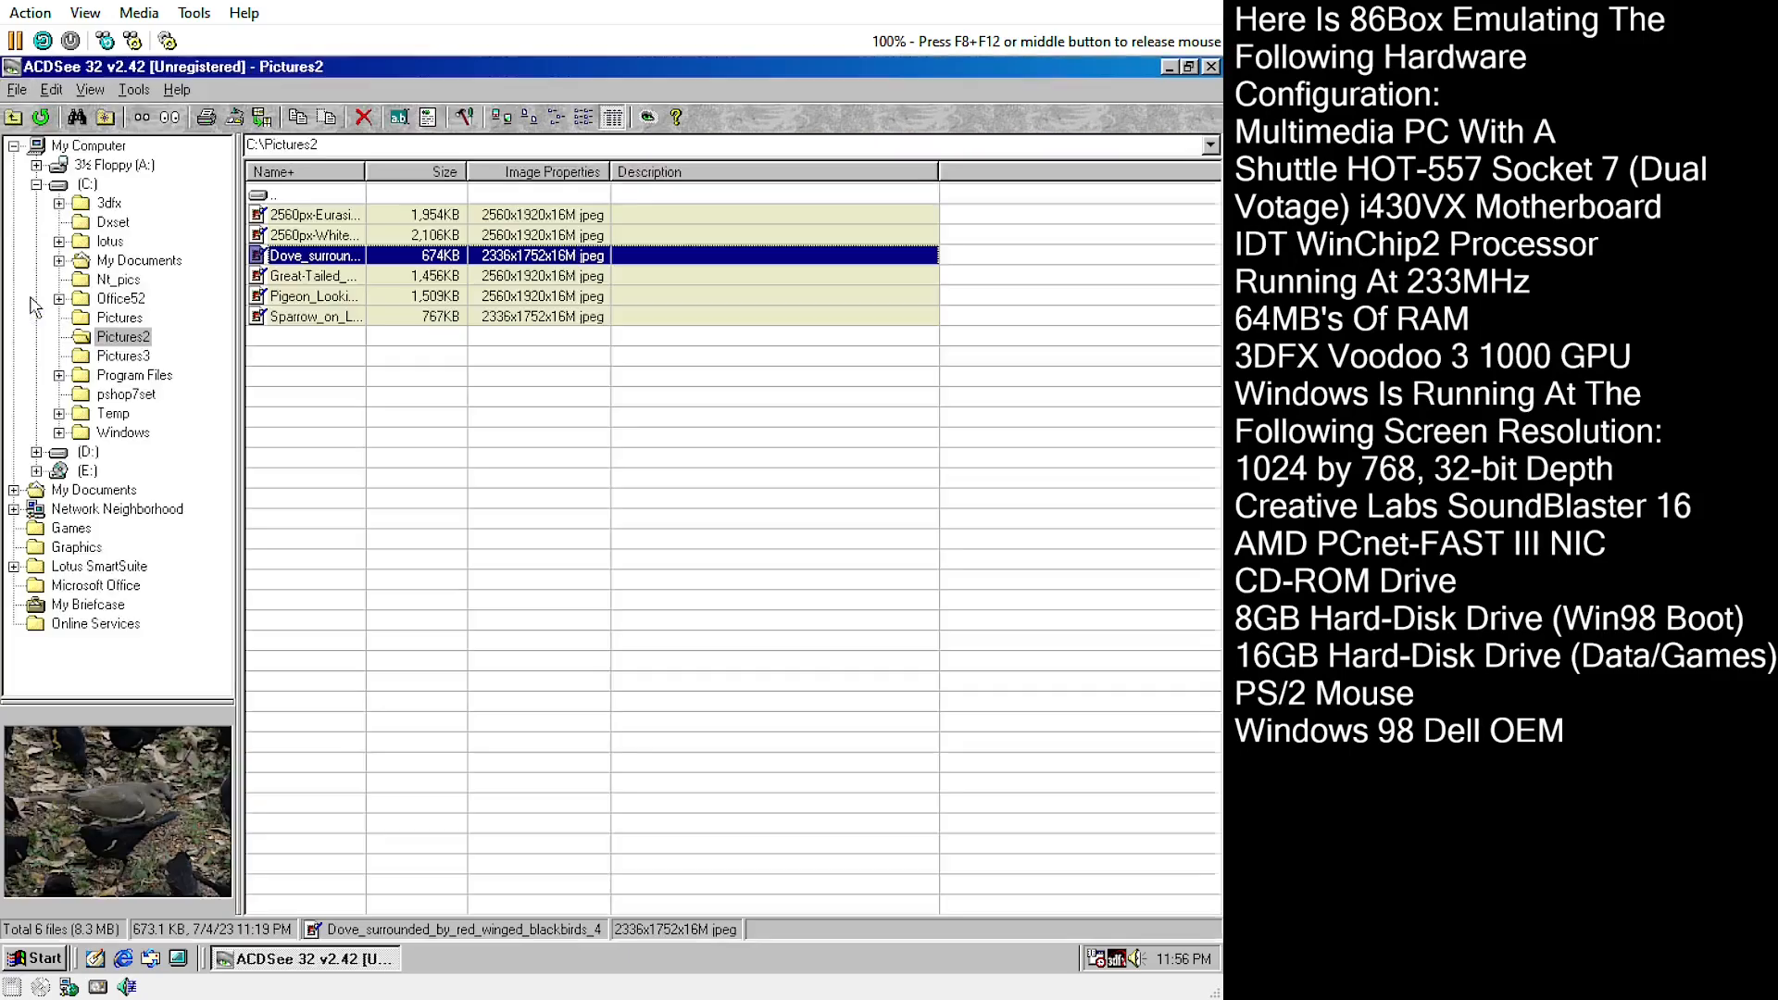
{"action": "double_click", "coordinate": [315, 275]}
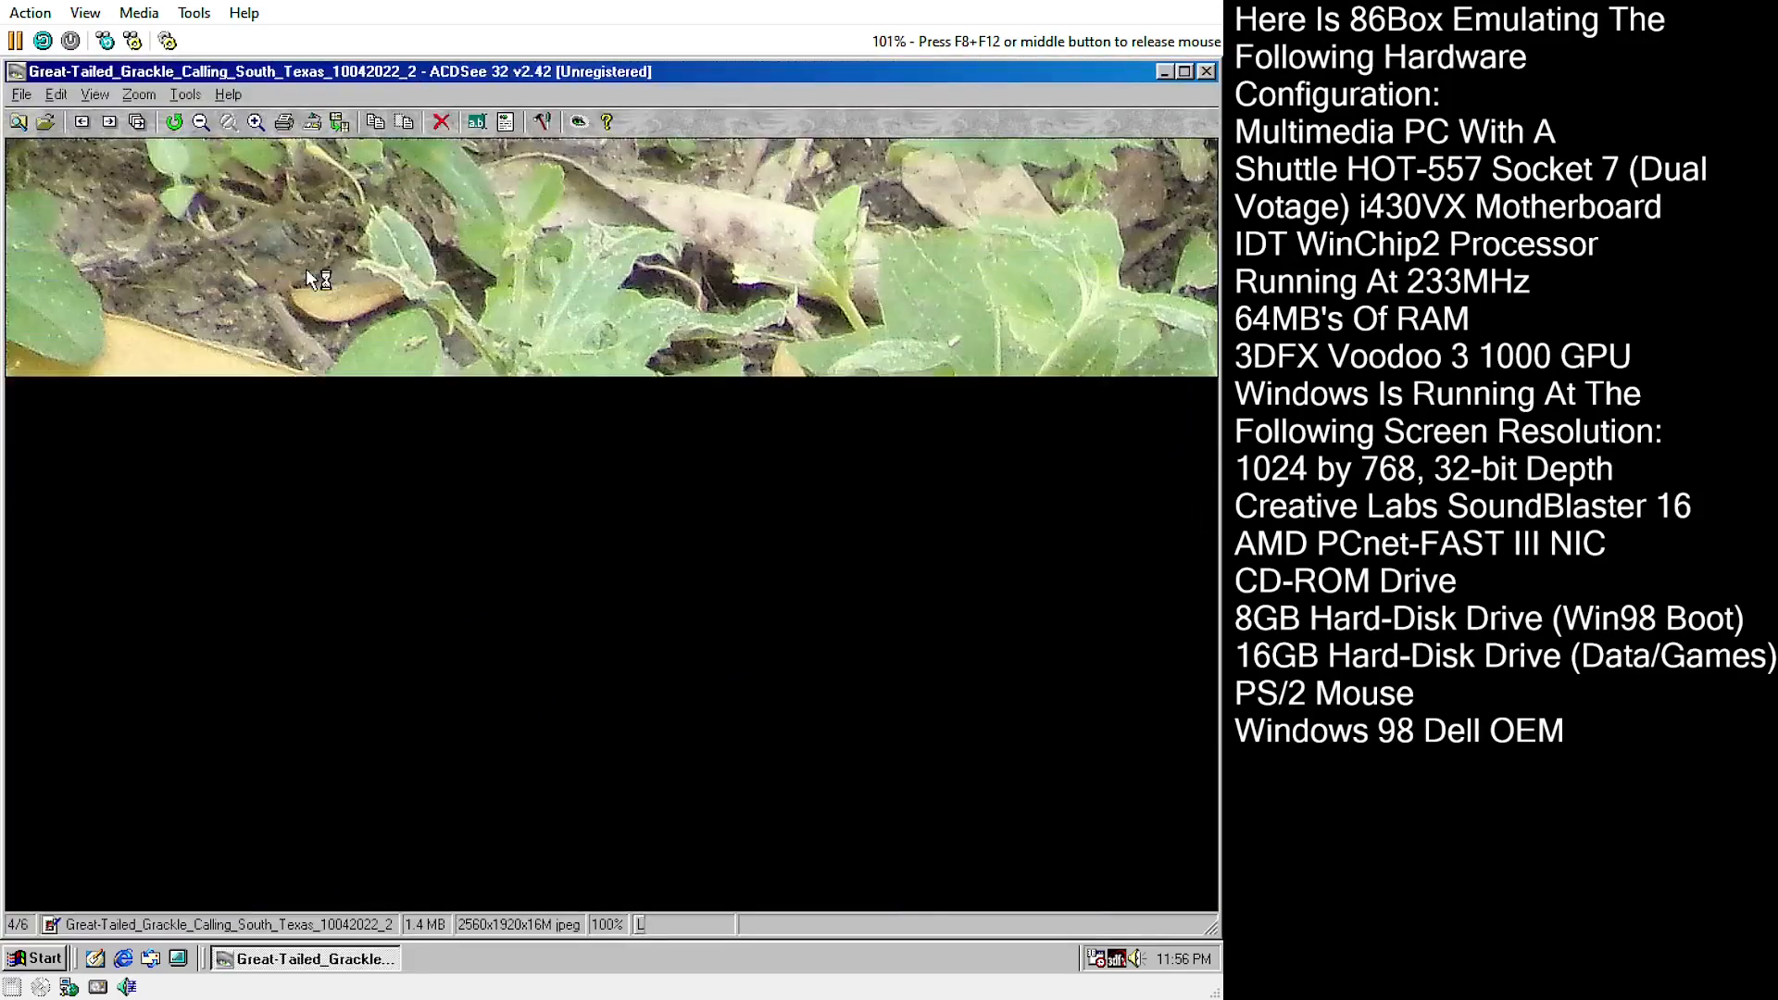
{"action": "left_click_drag", "start_coordinate": [828, 537], "coordinate": [204, 389]}
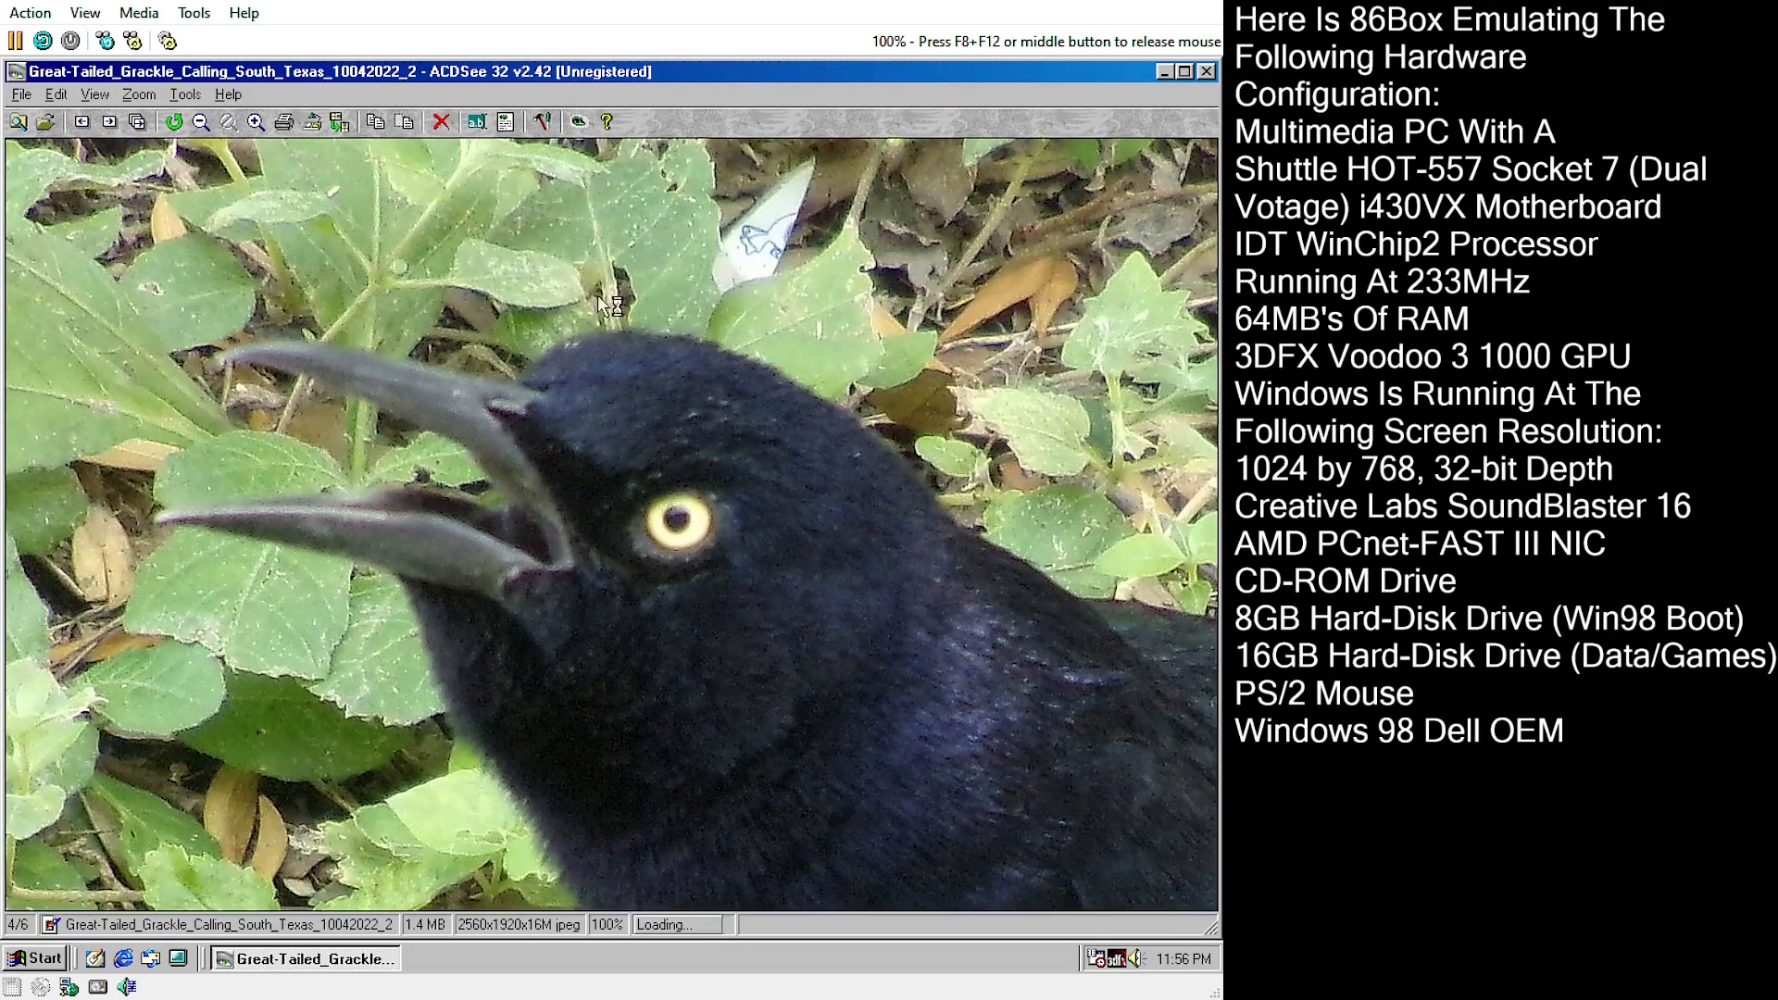
{"action": "left_click_drag", "start_coordinate": [1038, 319], "coordinate": [982, 238]}
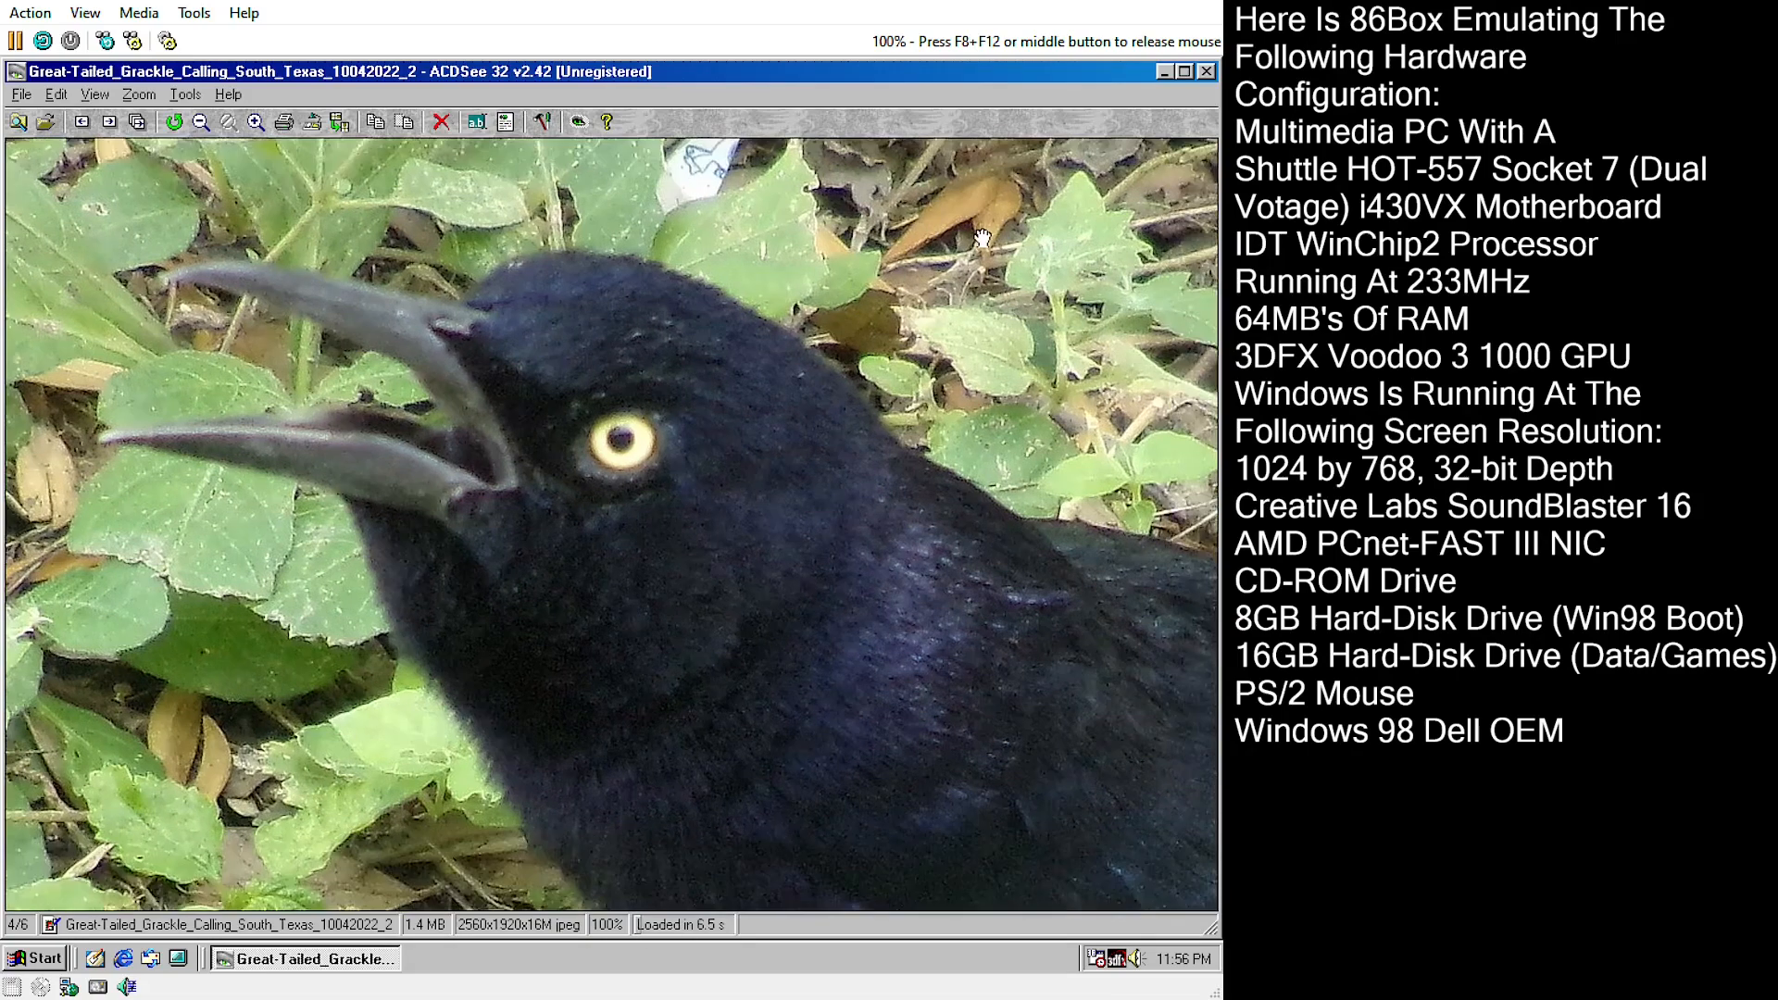
- Zoom the grackle photo out to 70% and 50%, finishing with the best-fit view of the whole picture
{"action": "left_click", "coordinate": [137, 96]}
{"action": "left_click", "coordinate": [169, 149]}
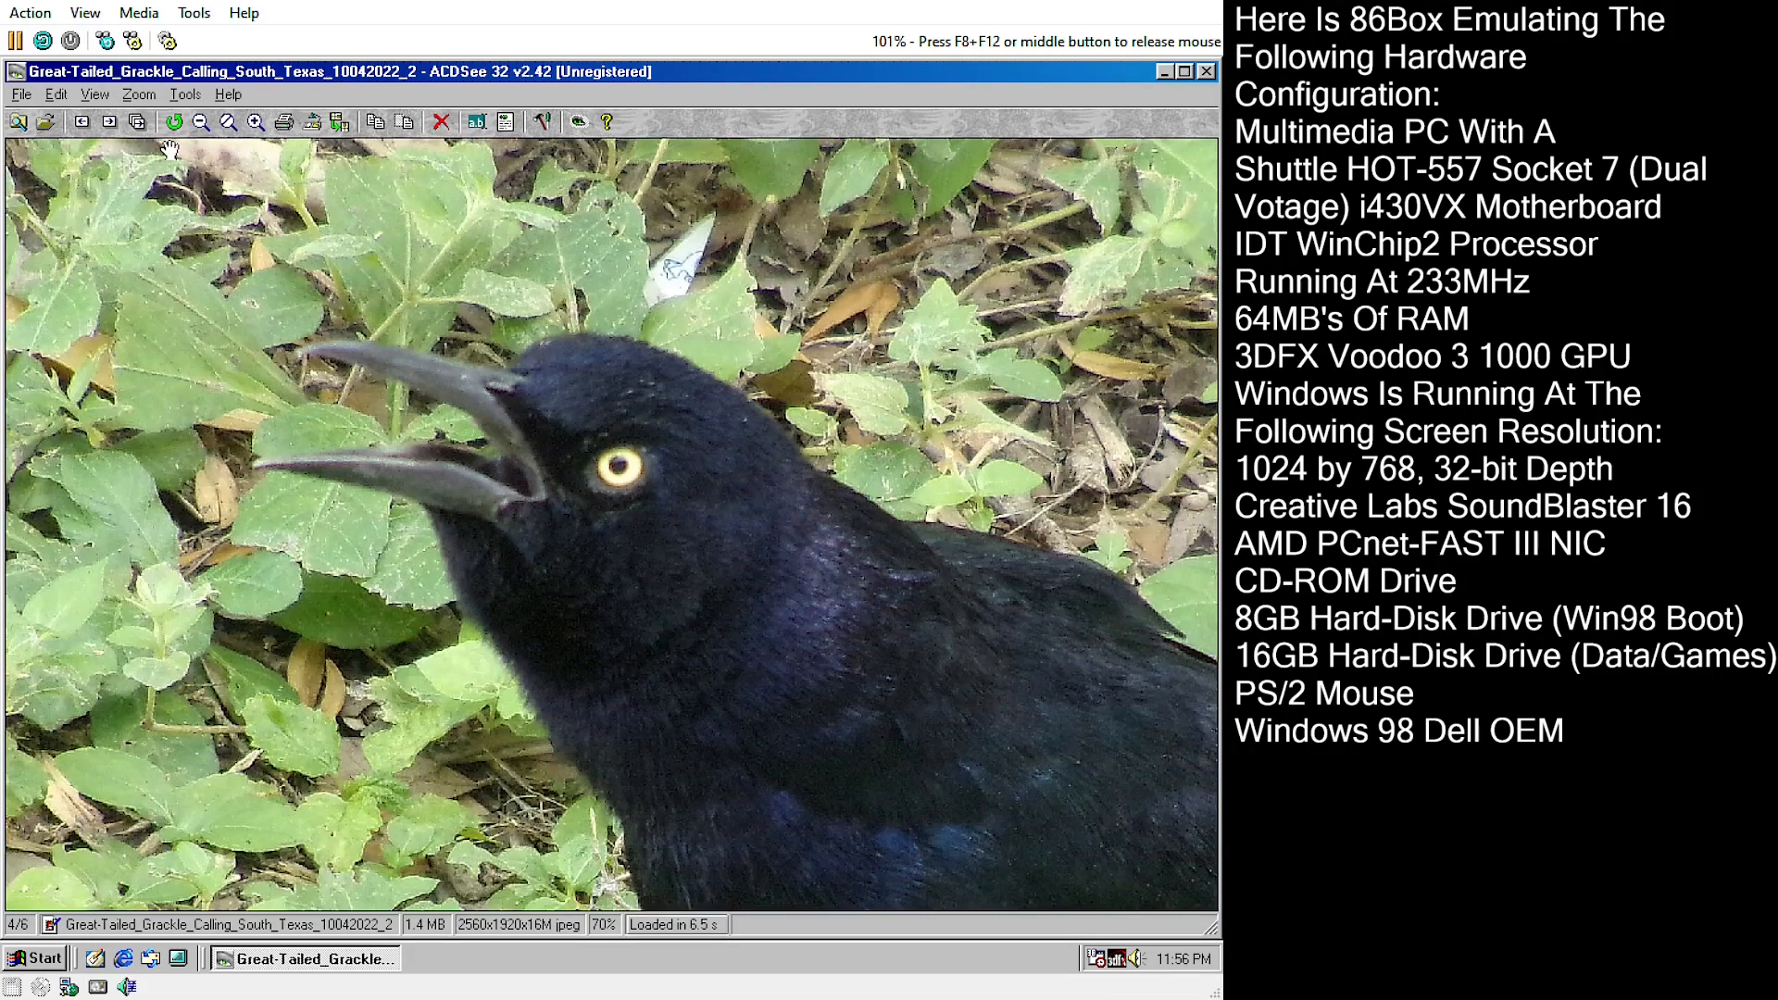
{"action": "left_click", "coordinate": [138, 95]}
{"action": "left_click", "coordinate": [128, 139]}
{"action": "left_click", "coordinate": [137, 95]}
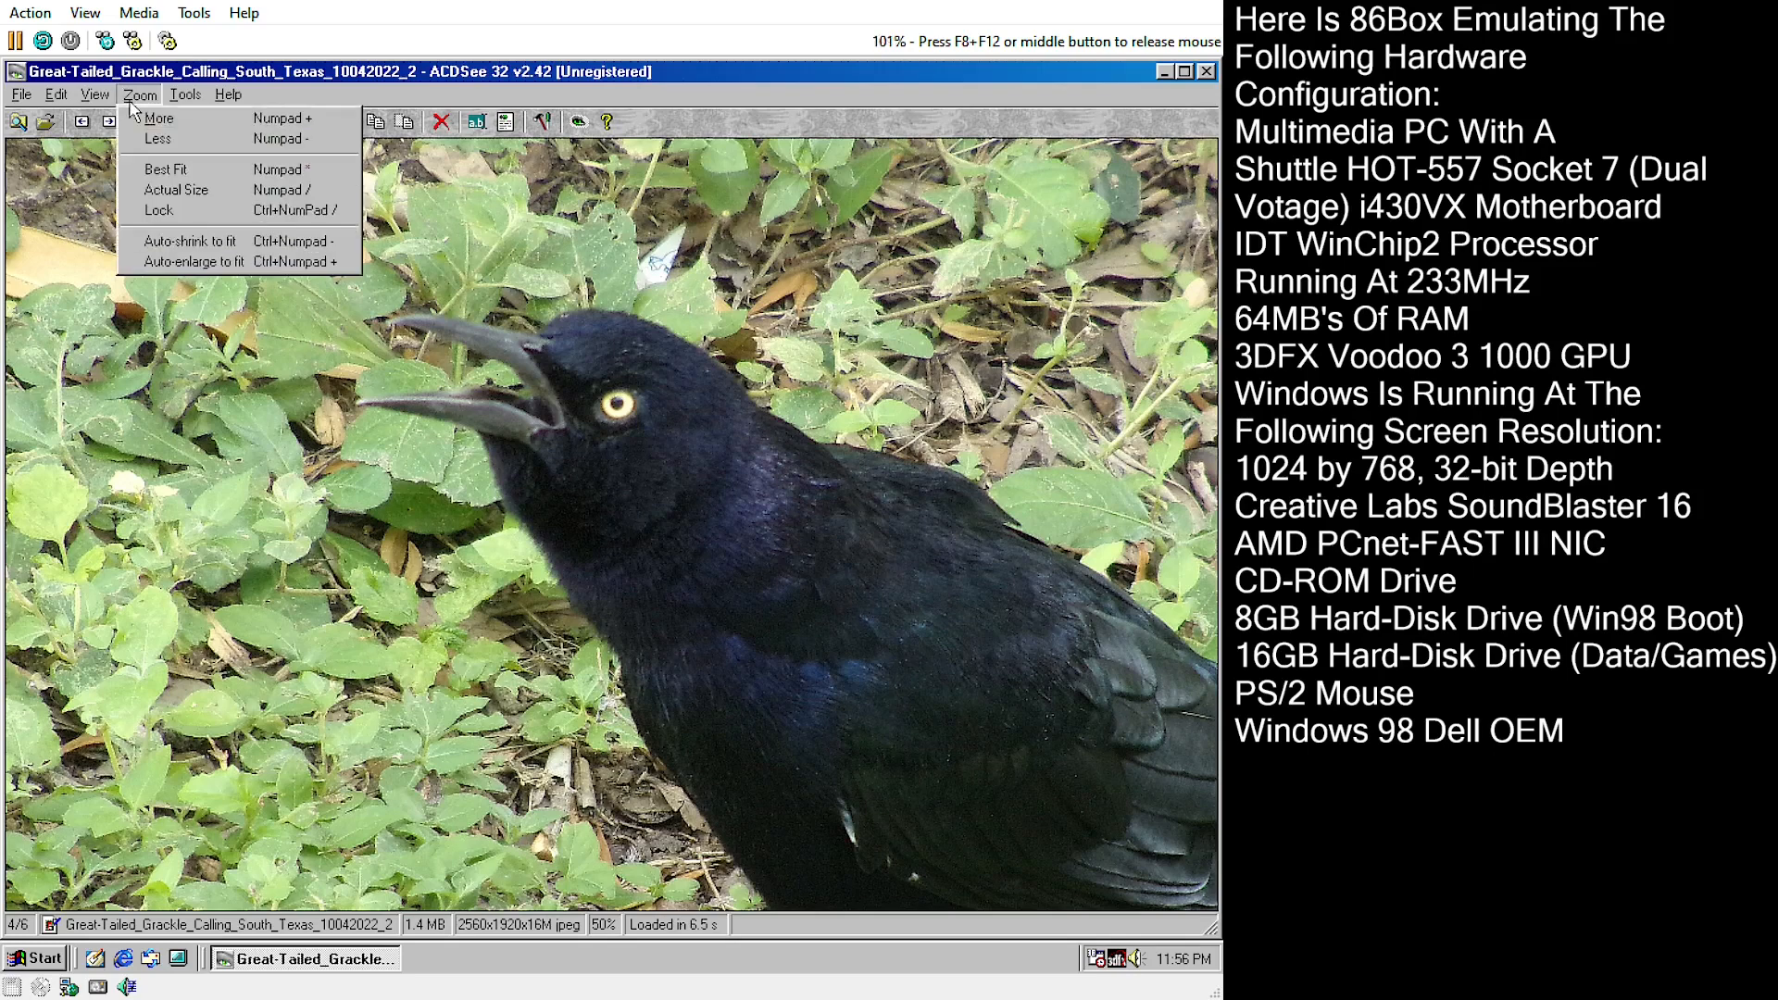
{"action": "left_click", "coordinate": [139, 170]}
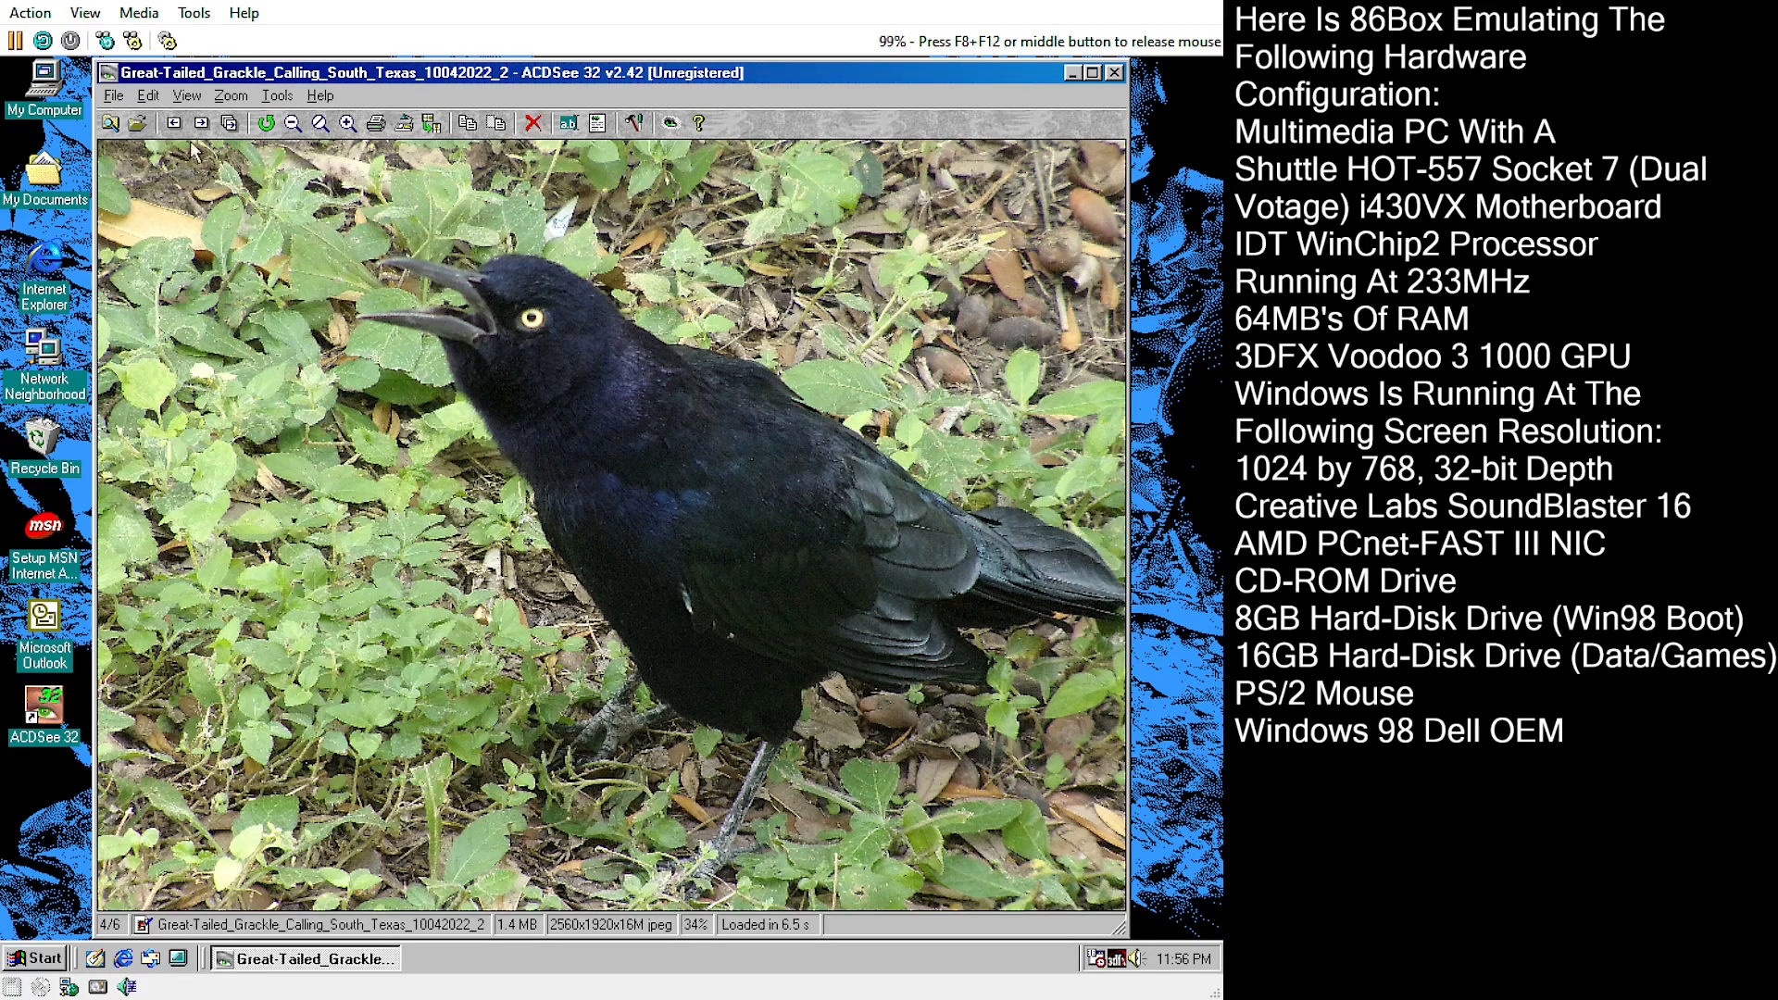
- Return to the Pictures2 file listing and open the Pigeon_Looking_For_Food_12202022 photo
{"action": "left_click", "coordinate": [110, 96]}
{"action": "left_click", "coordinate": [303, 304]}
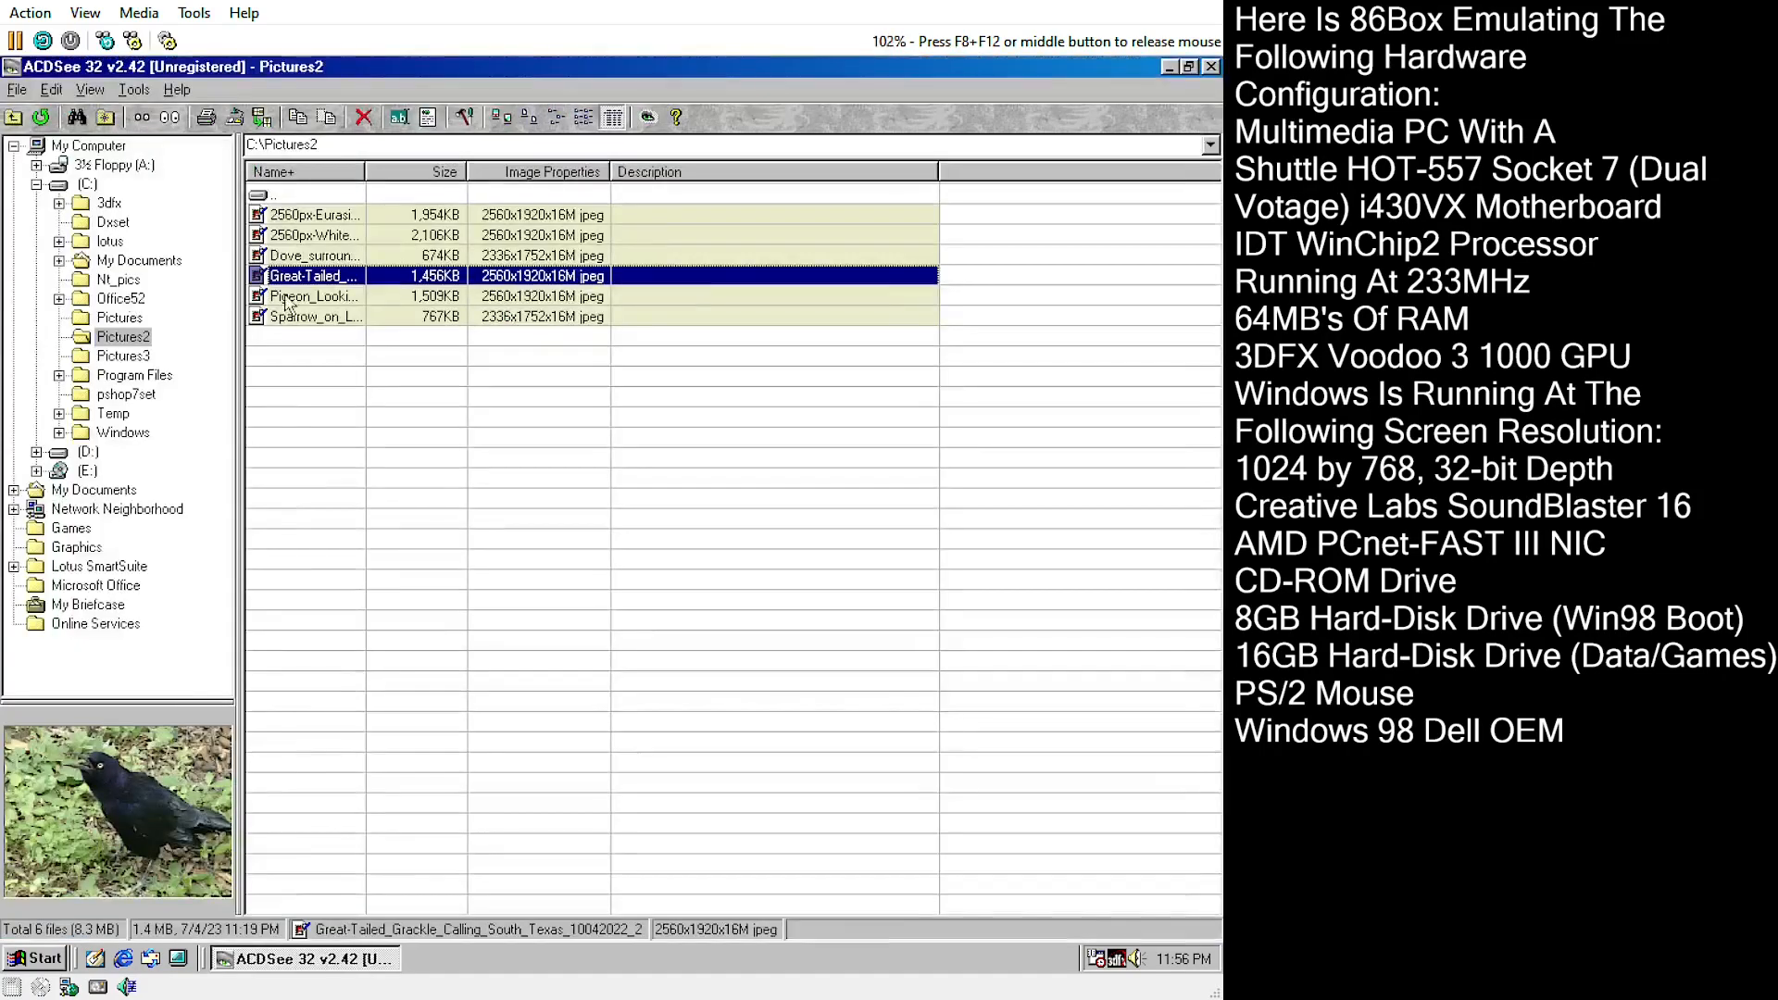
{"action": "left_click", "coordinate": [303, 298]}
{"action": "double_click", "coordinate": [302, 298]}
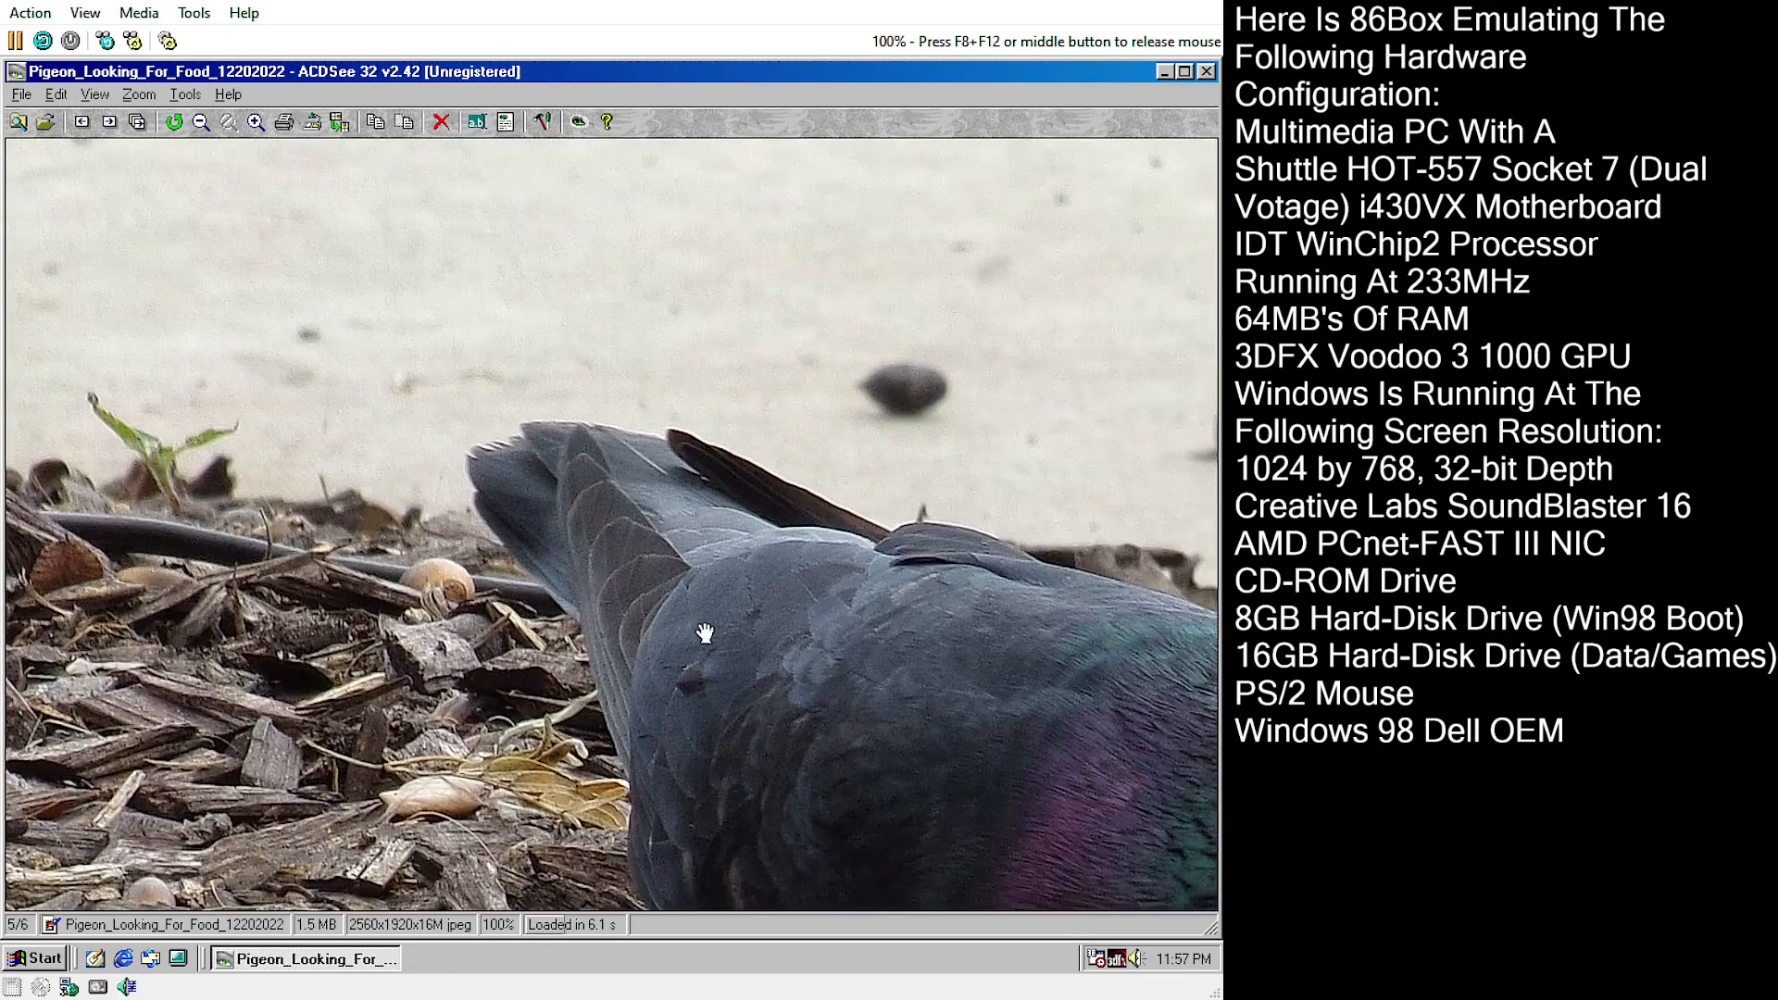
- Bring the pigeon's head and body into view and zoom the photo out to 70%
{"action": "left_click_drag", "start_coordinate": [705, 634], "coordinate": [175, 357]}
{"action": "left_click", "coordinate": [140, 95]}
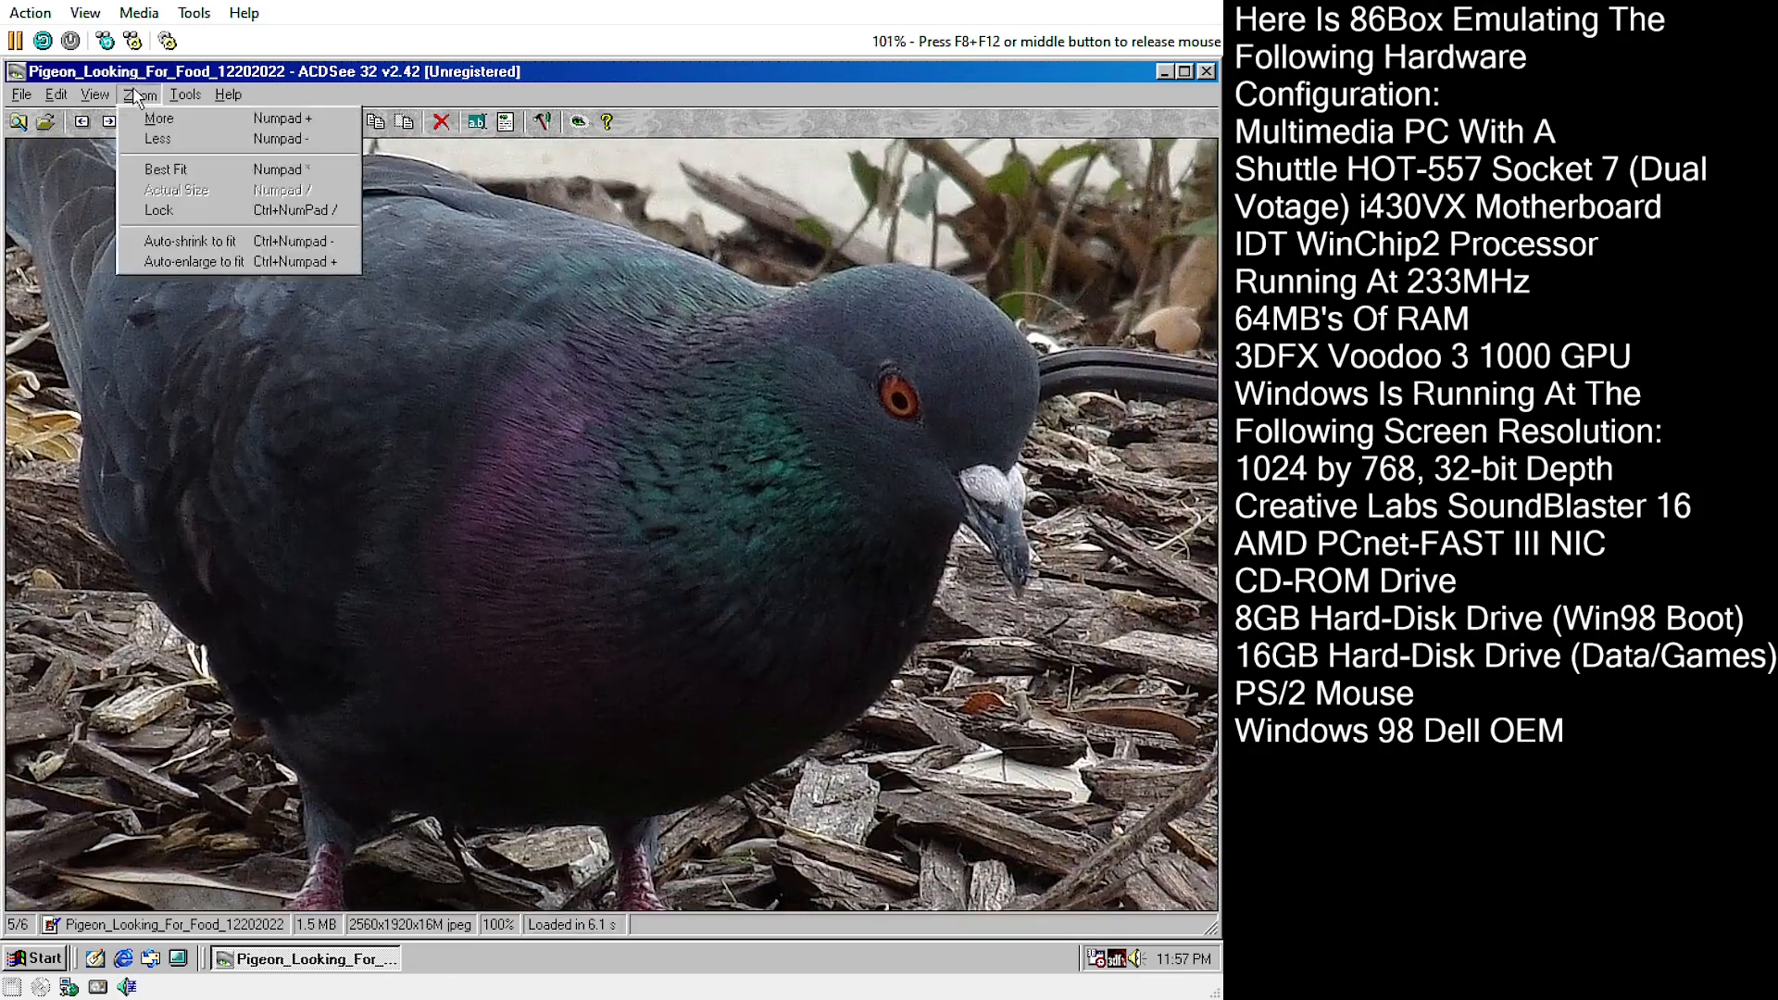
{"action": "left_click", "coordinate": [159, 139]}
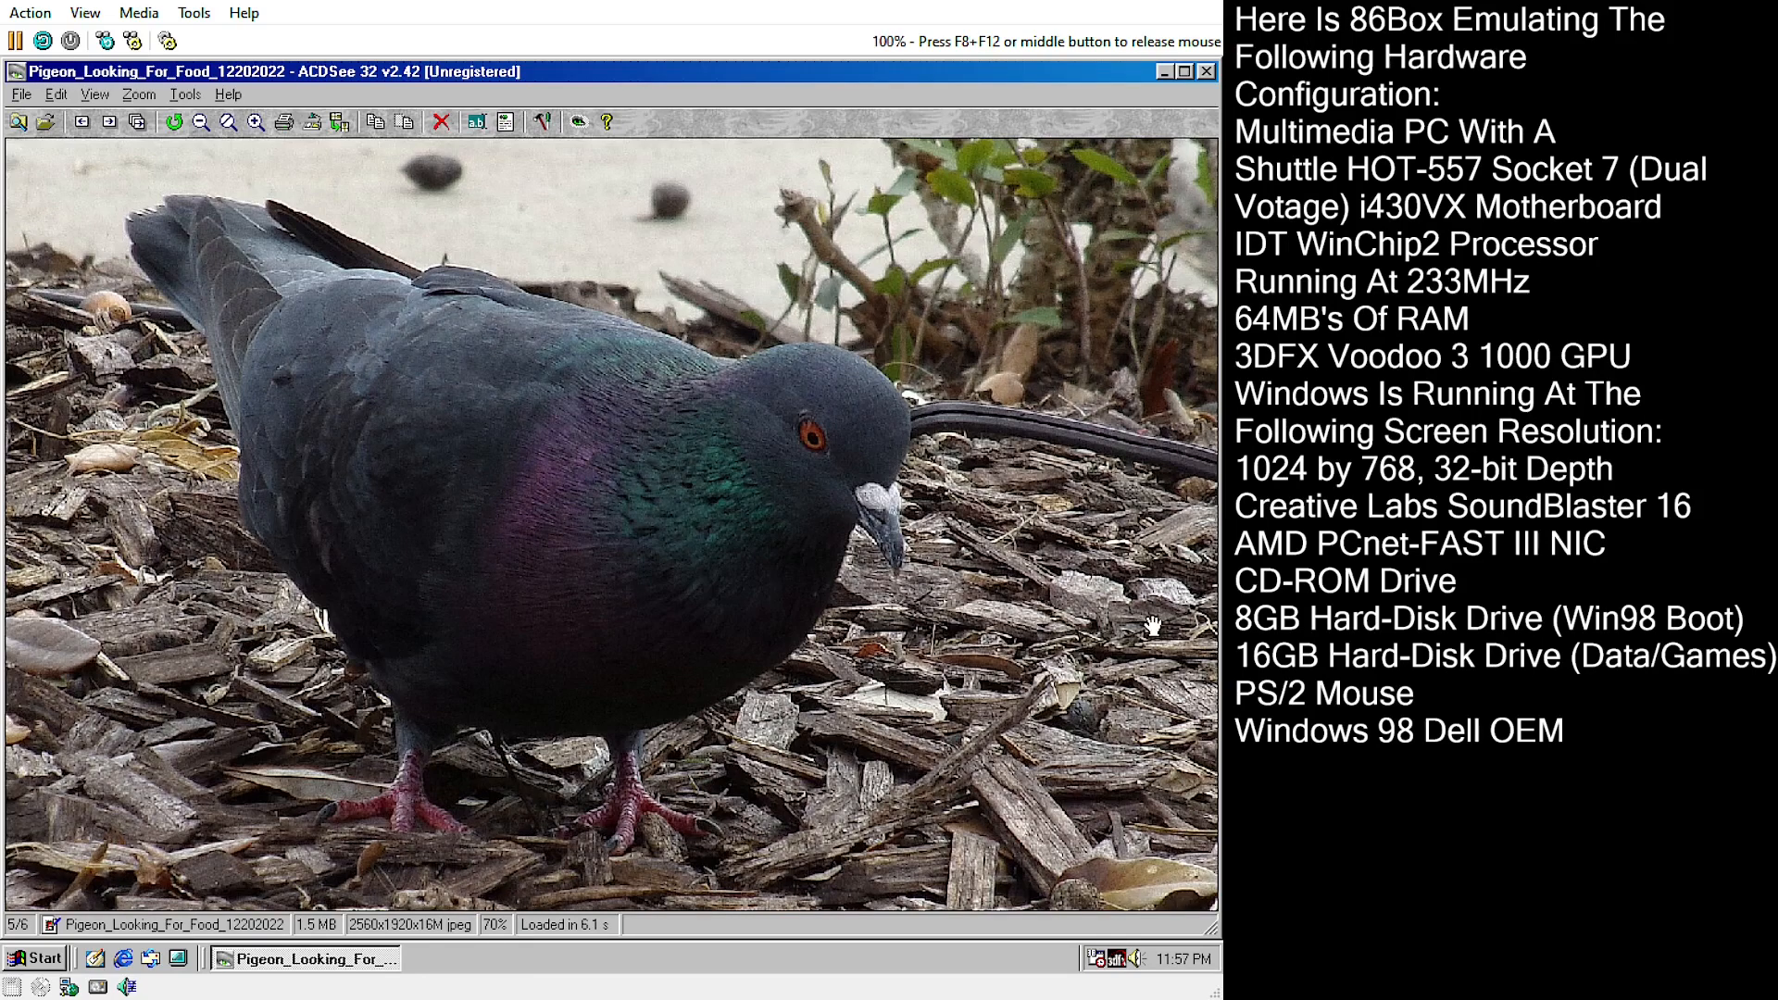
- Return to the Pictures2 file listing and open the sparrow photo
{"action": "left_click", "coordinate": [21, 94]}
{"action": "left_click", "coordinate": [56, 294]}
{"action": "double_click", "coordinate": [291, 317]}
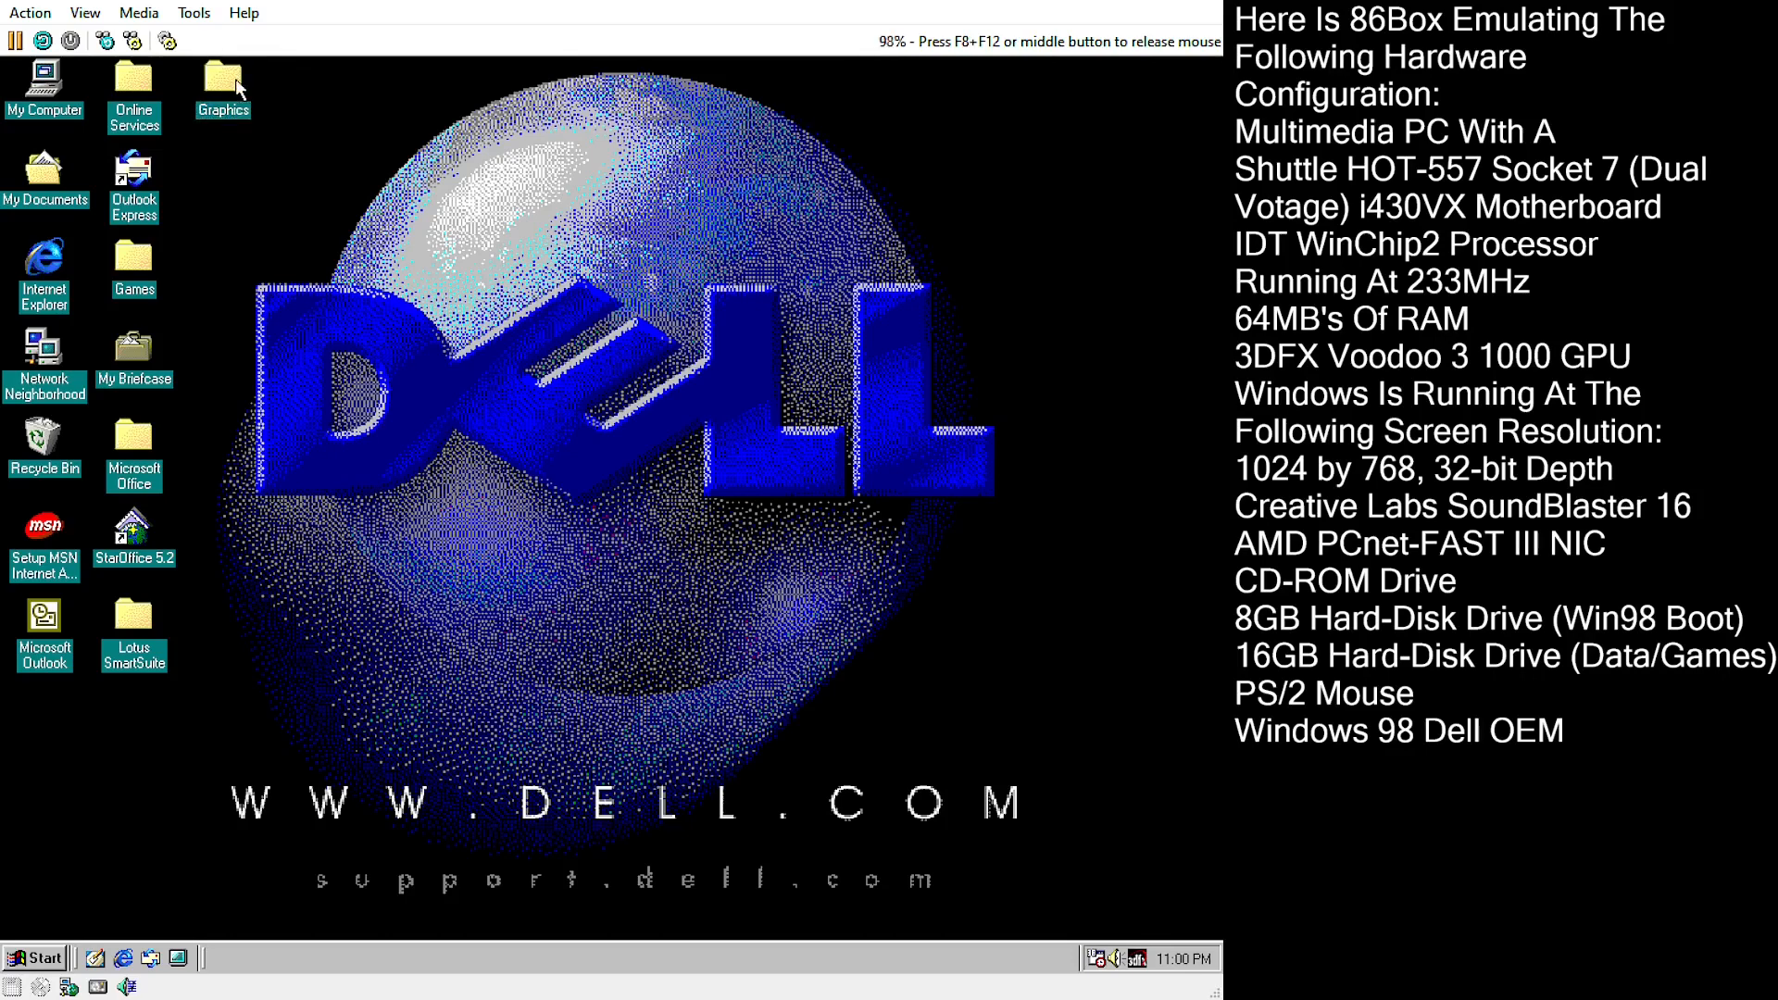
- Launch Paint Shop Pro 5 from the desktop's Graphics folder and open the 1024px-Dove_surrounded_by_red_winged_blackbirds_4 image
{"action": "double_click", "coordinate": [238, 86]}
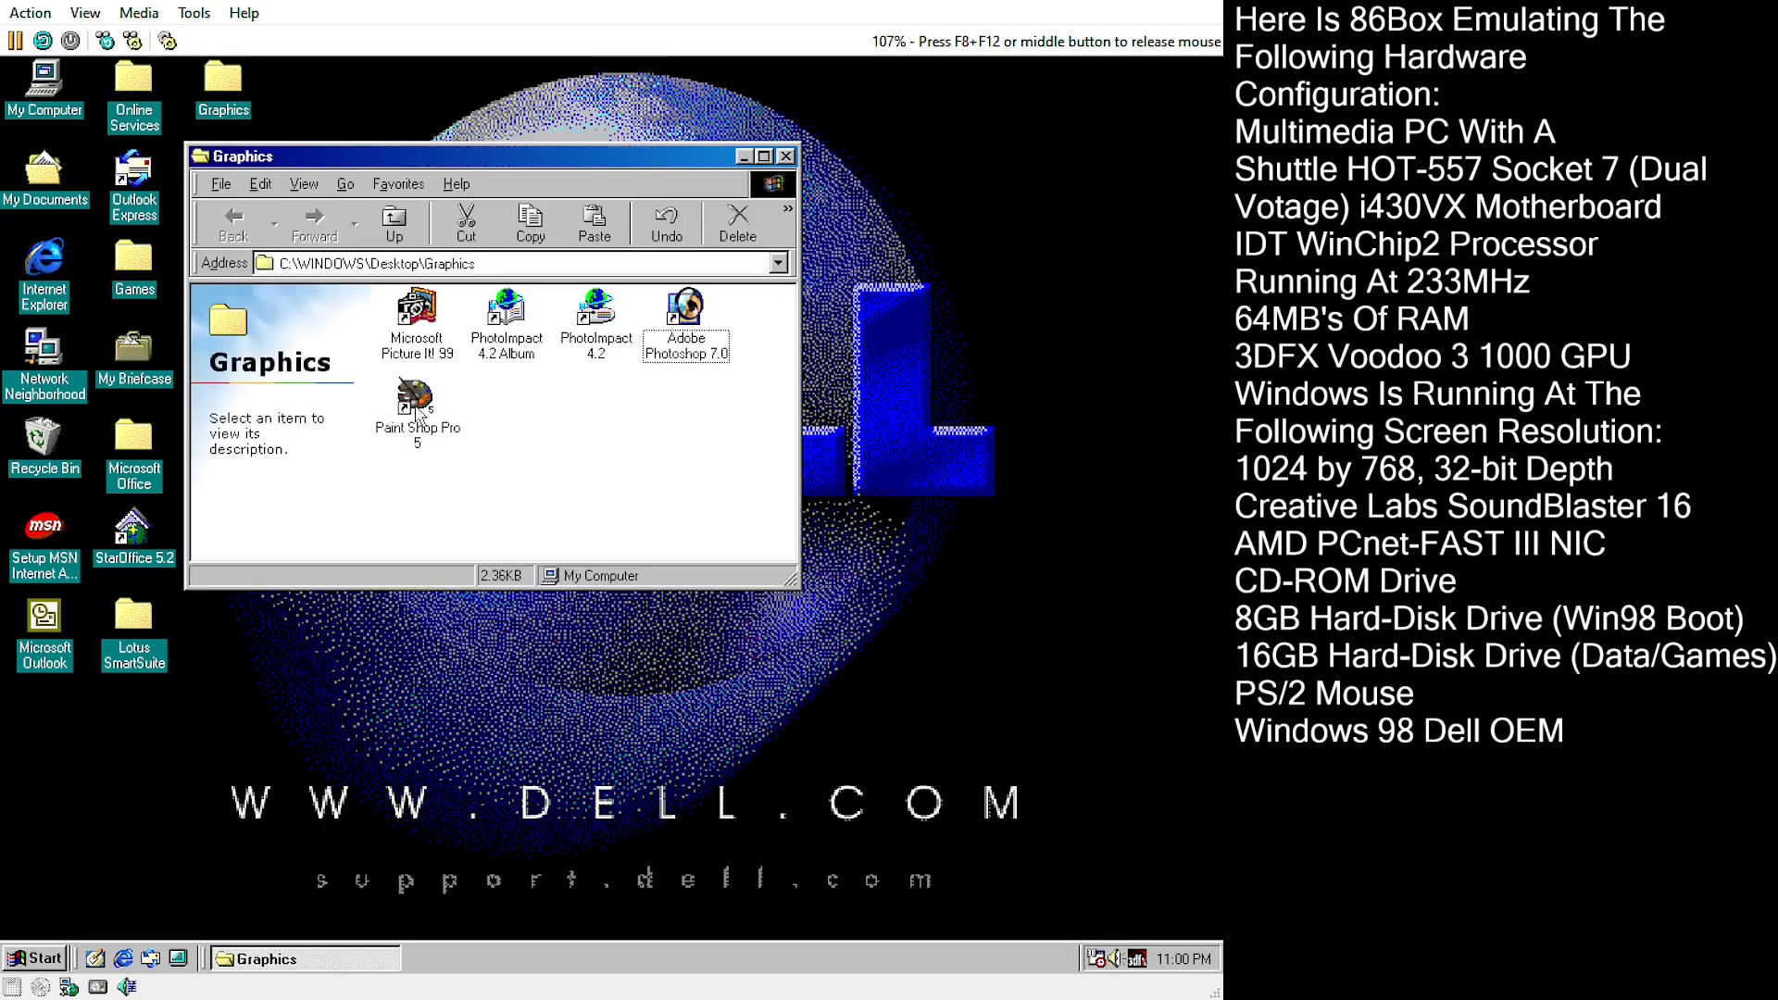
{"action": "double_click", "coordinate": [415, 414]}
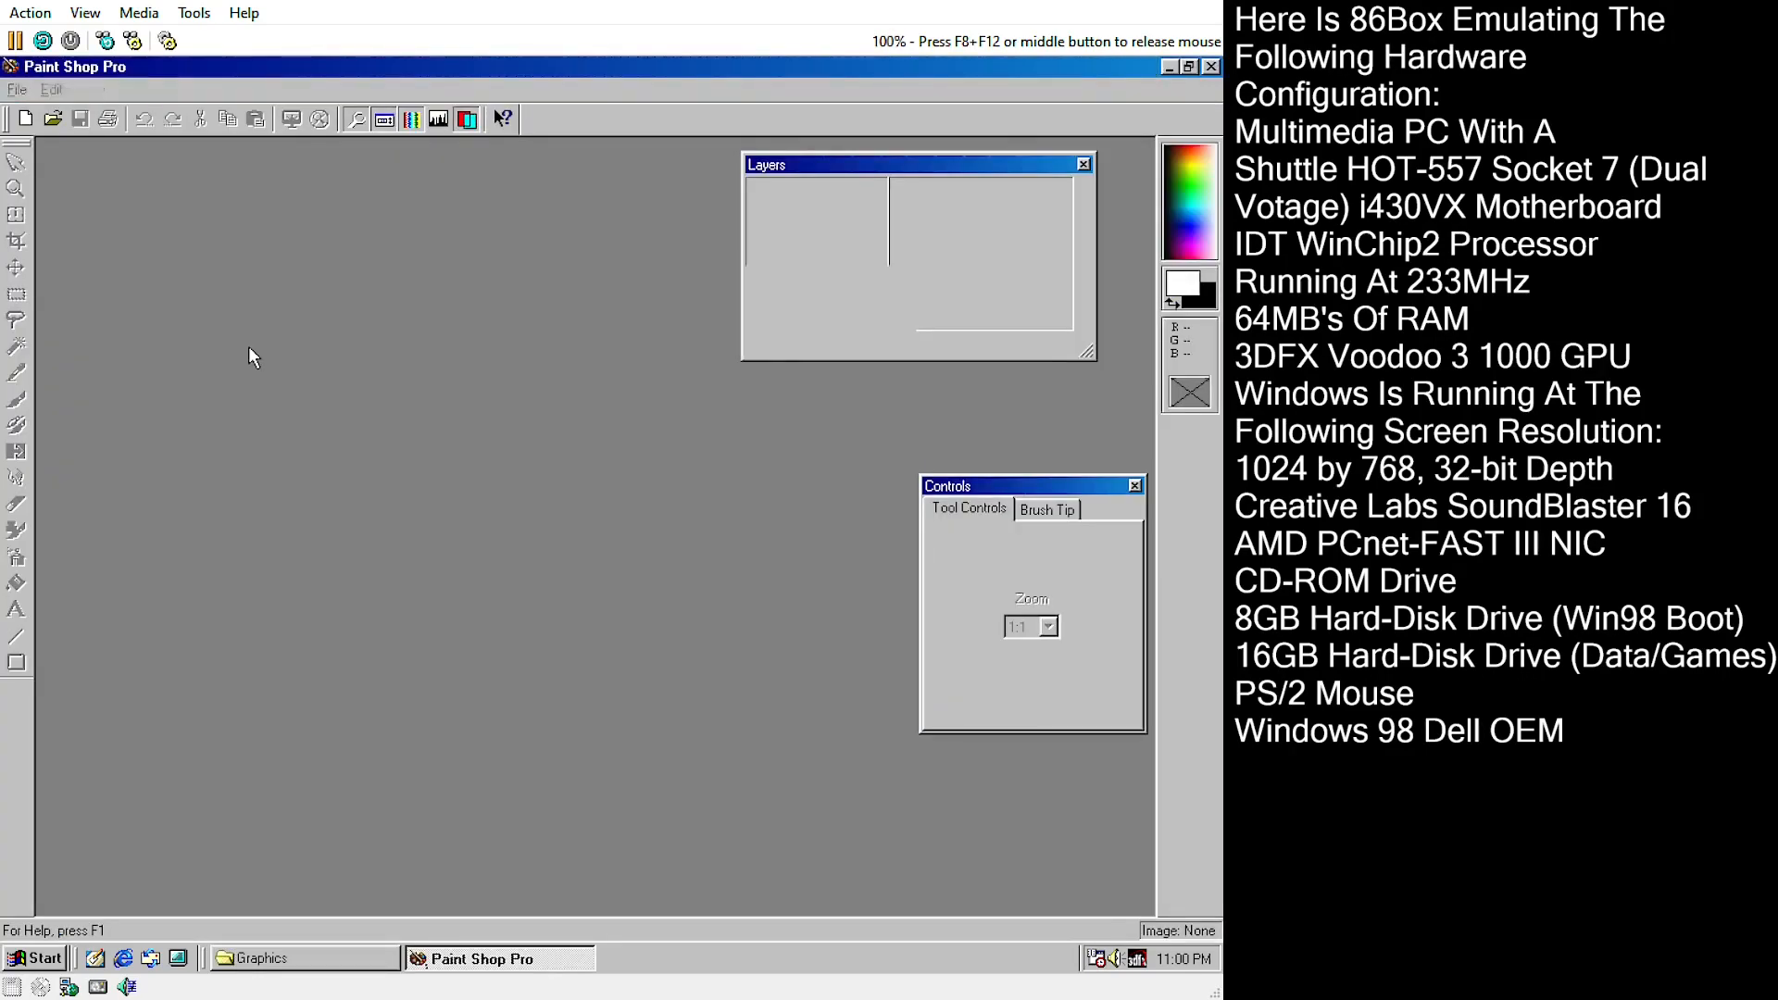
{"action": "left_click", "coordinate": [16, 88]}
{"action": "left_click", "coordinate": [98, 294]}
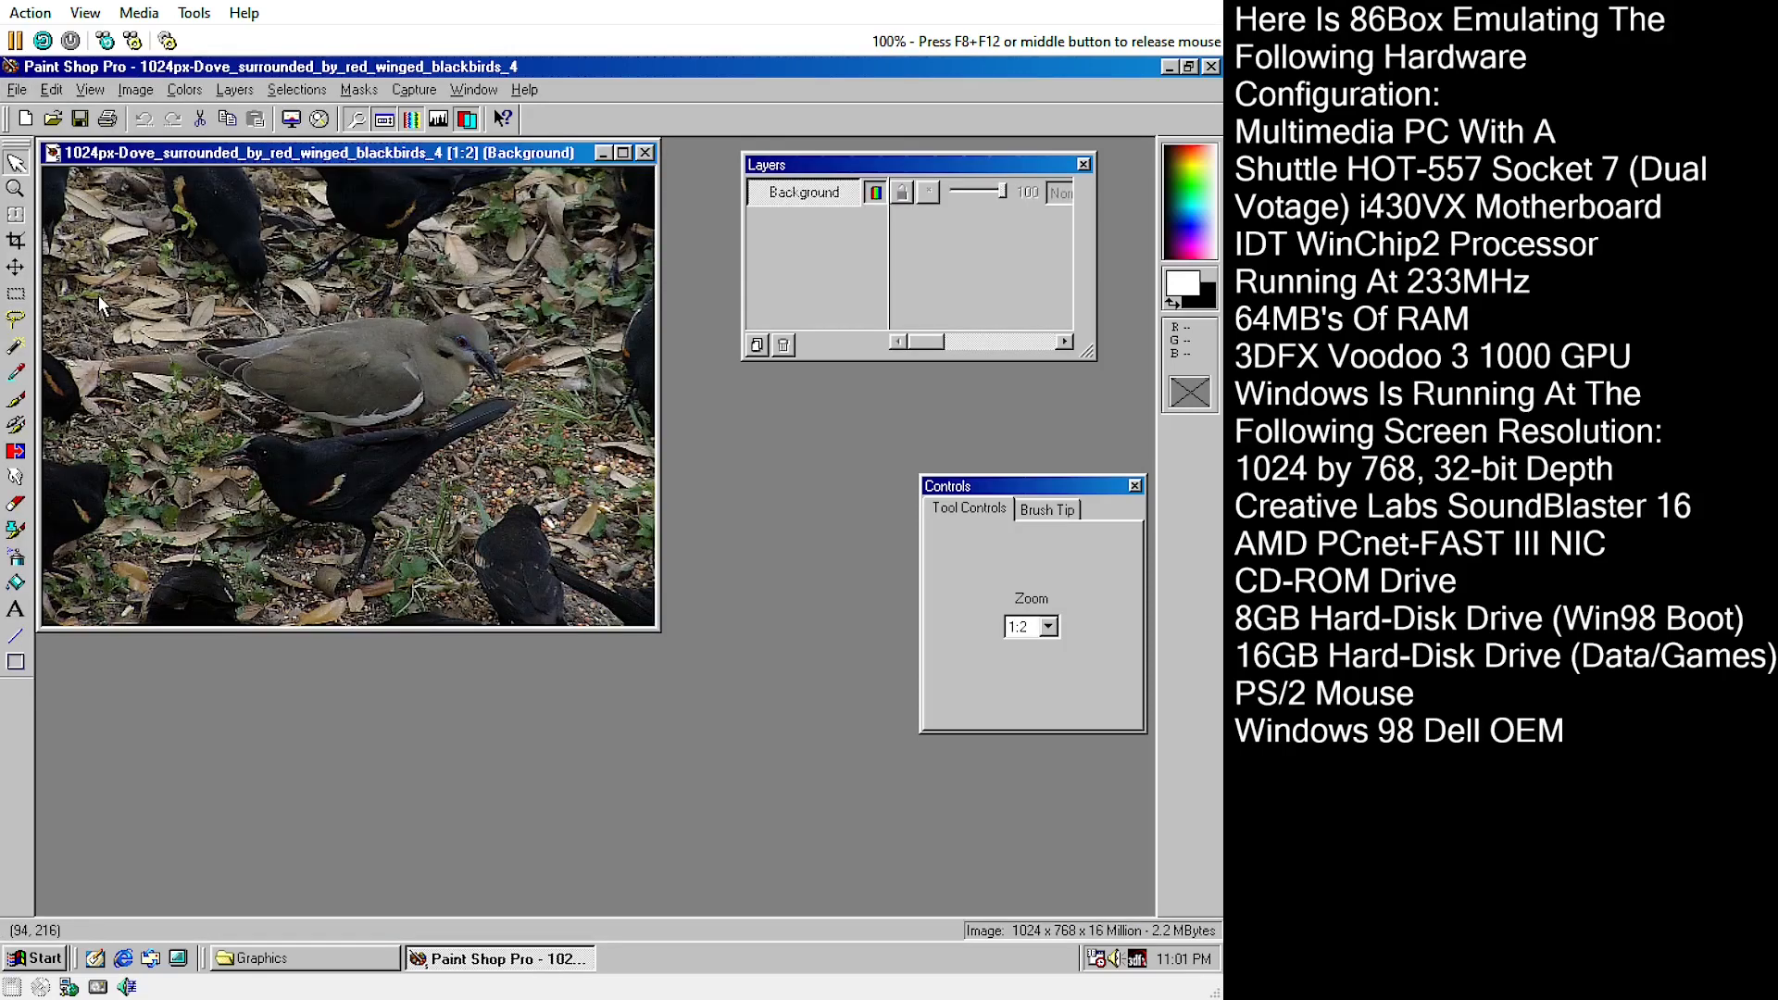
- Display the dove and blackbirds image at normal 1:1 size and convert it to grey scale
{"action": "left_click", "coordinate": [125, 91]}
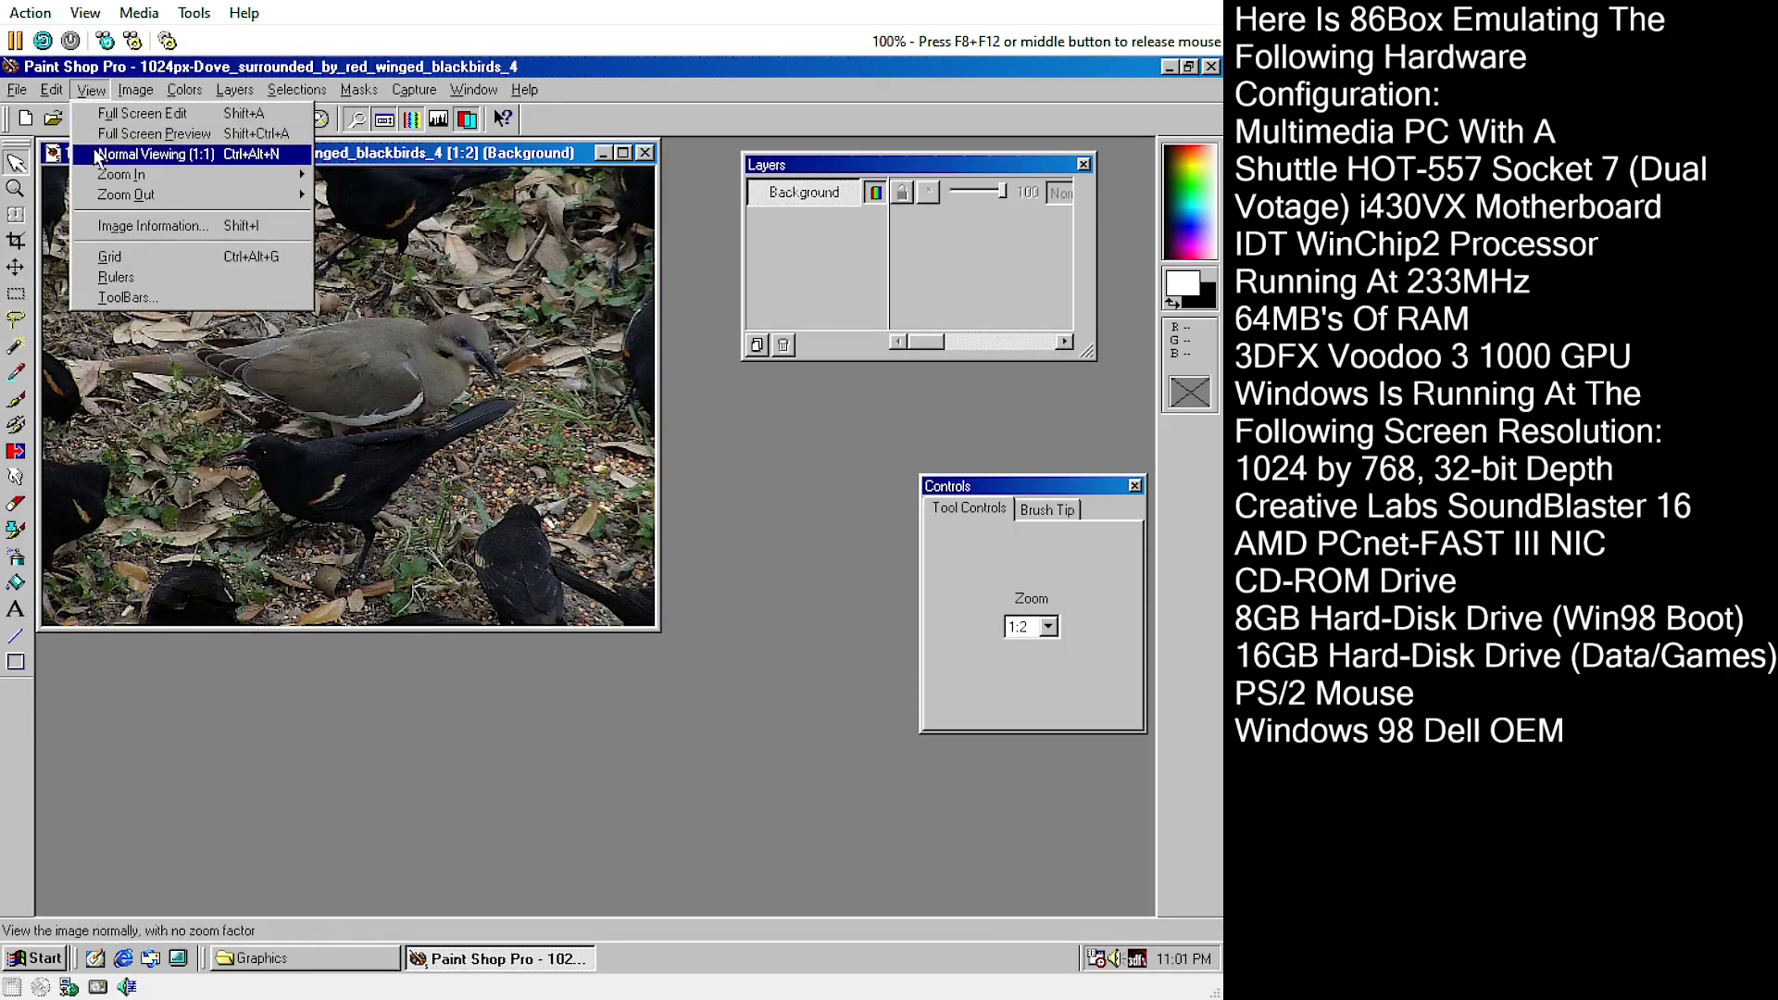
{"action": "left_click", "coordinate": [139, 131]}
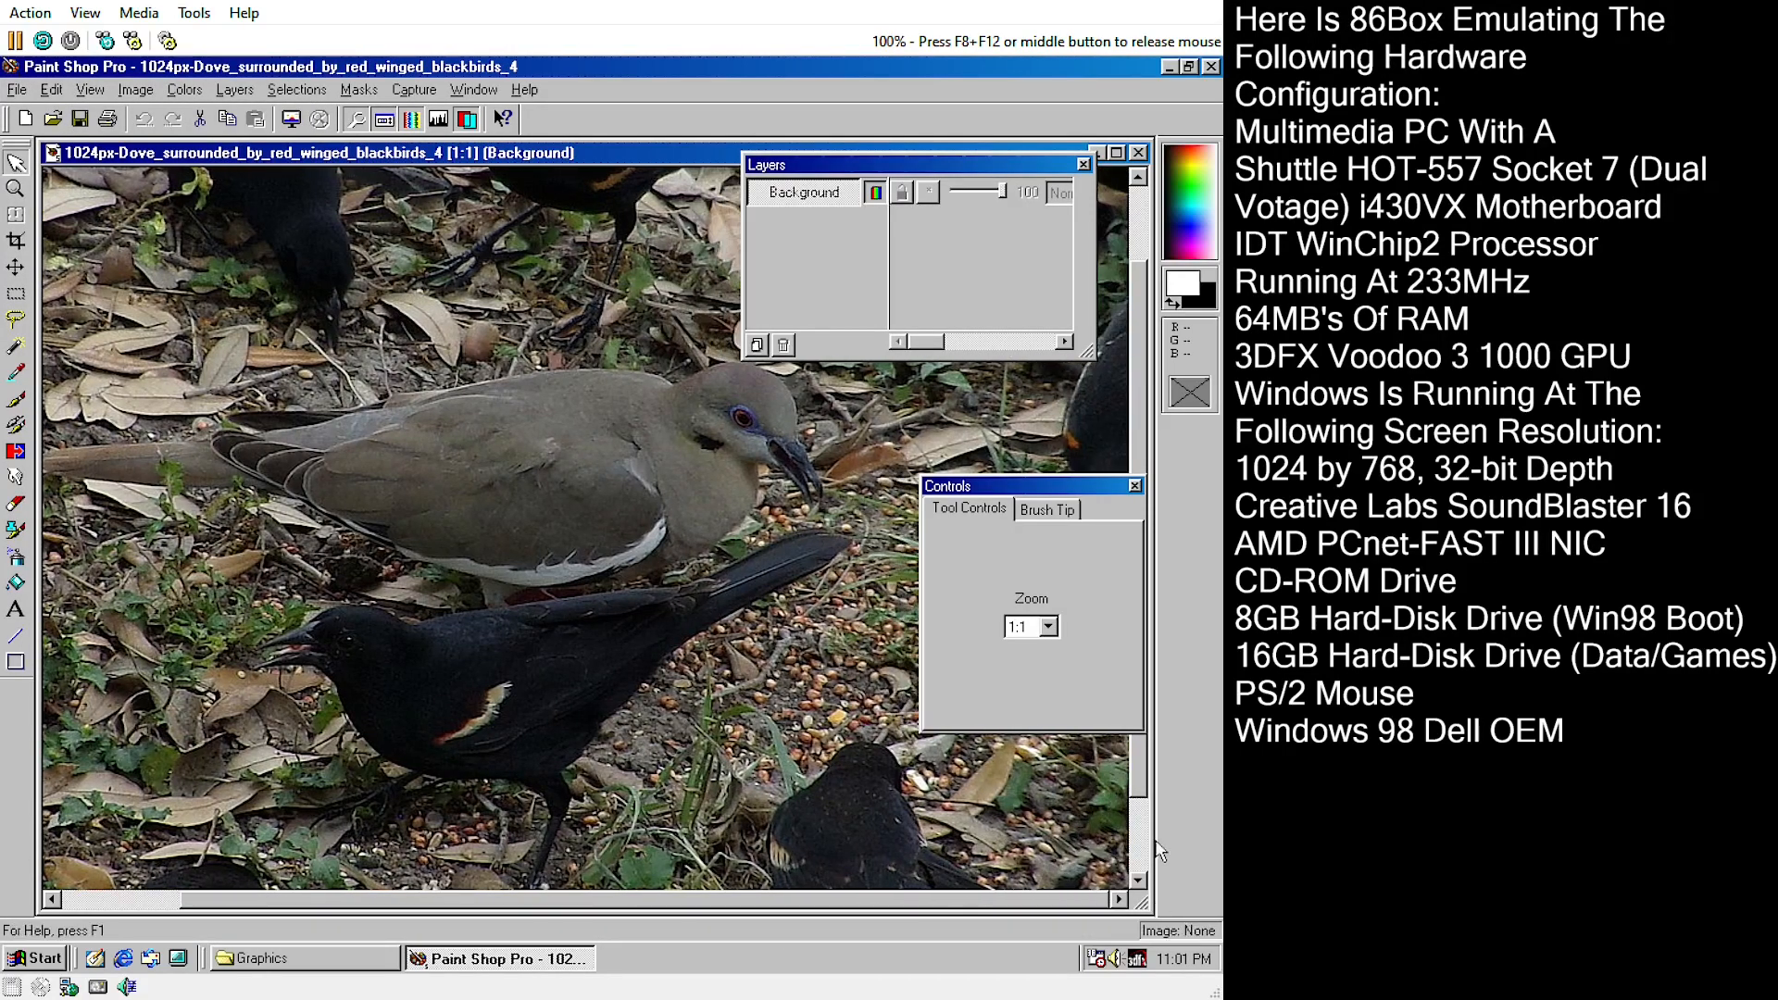
{"action": "left_click", "coordinate": [1138, 879]}
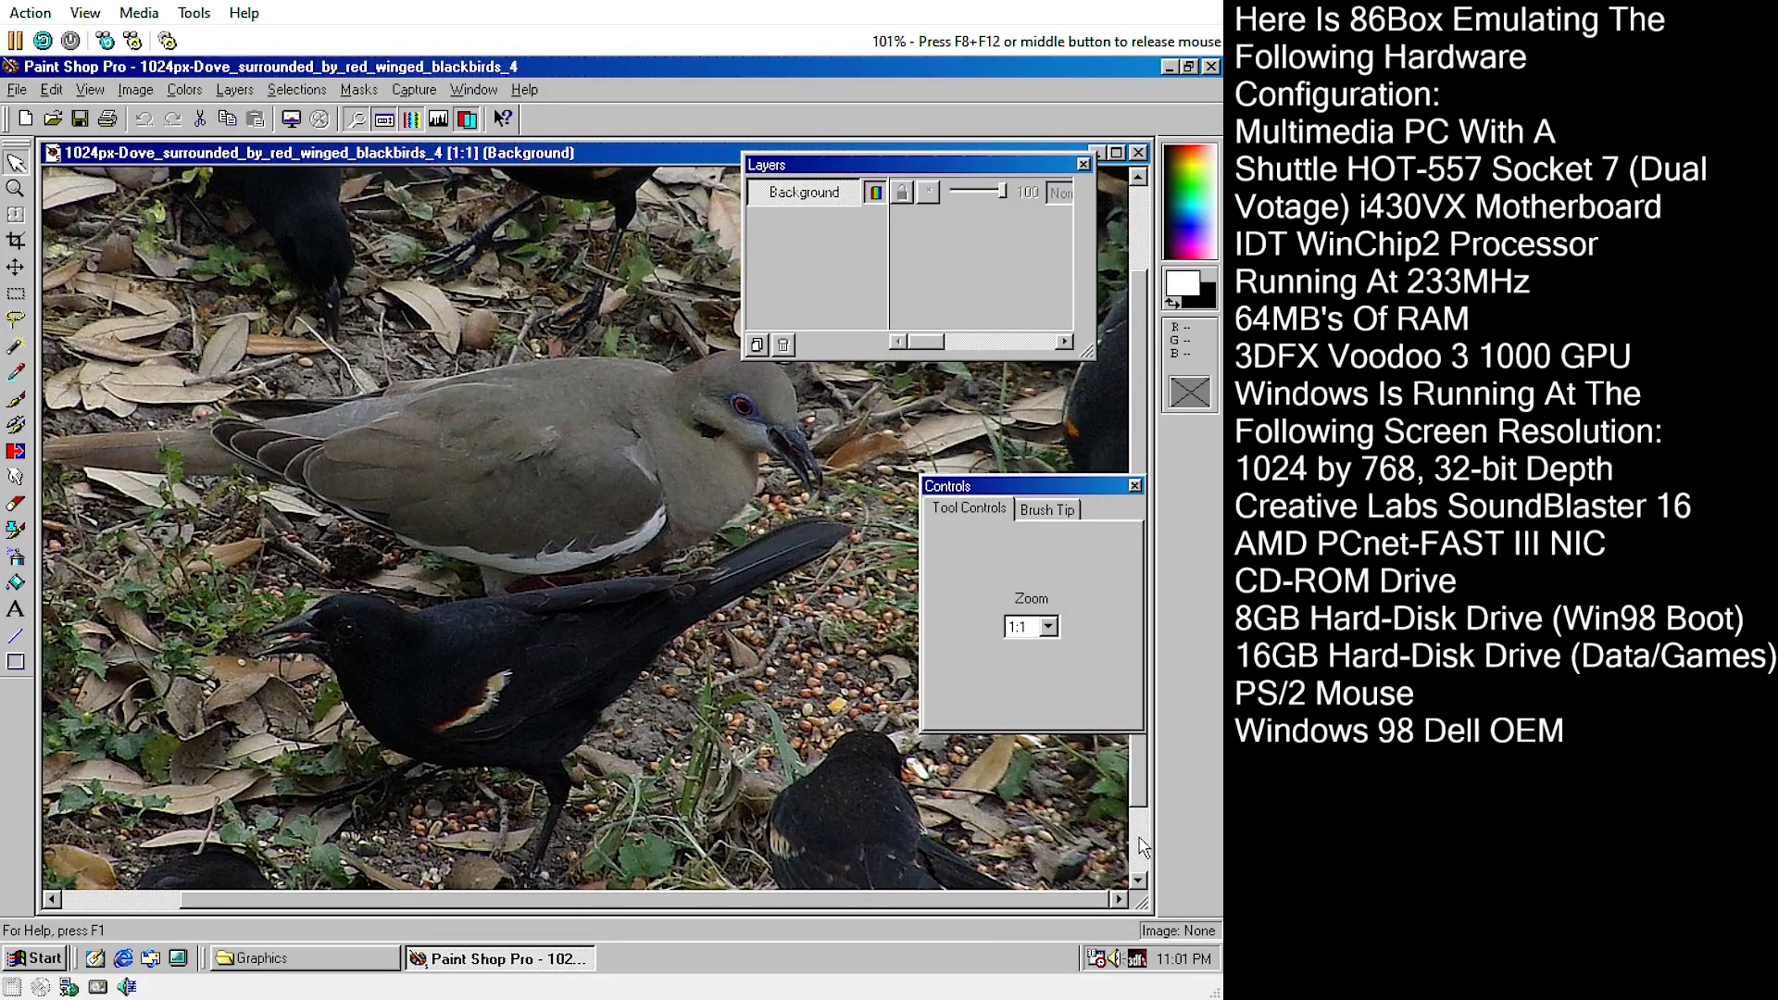
{"action": "left_click", "coordinate": [178, 92]}
{"action": "left_click", "coordinate": [244, 159]}
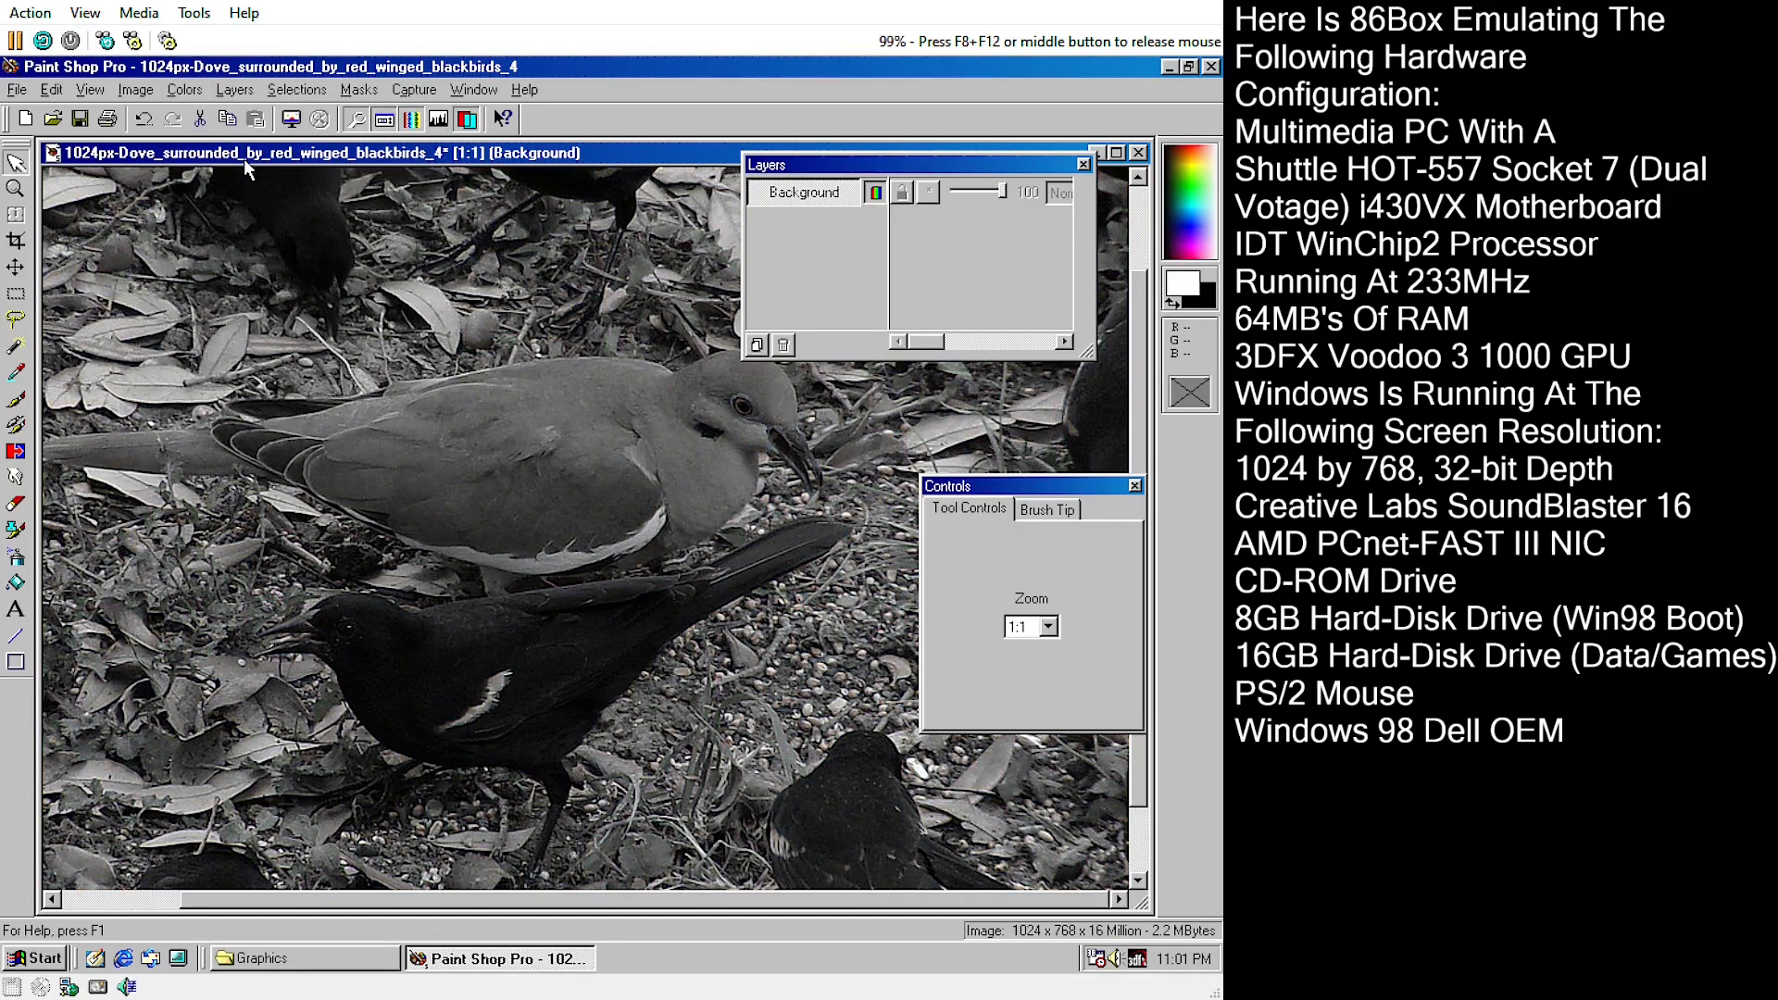
- Decrease the image's color depth to 2 colors using grey values, weighted palette and Floyd-Steinberg error diffusion
{"action": "left_click", "coordinate": [184, 90]}
{"action": "mouse_move", "coordinate": [434, 124]}
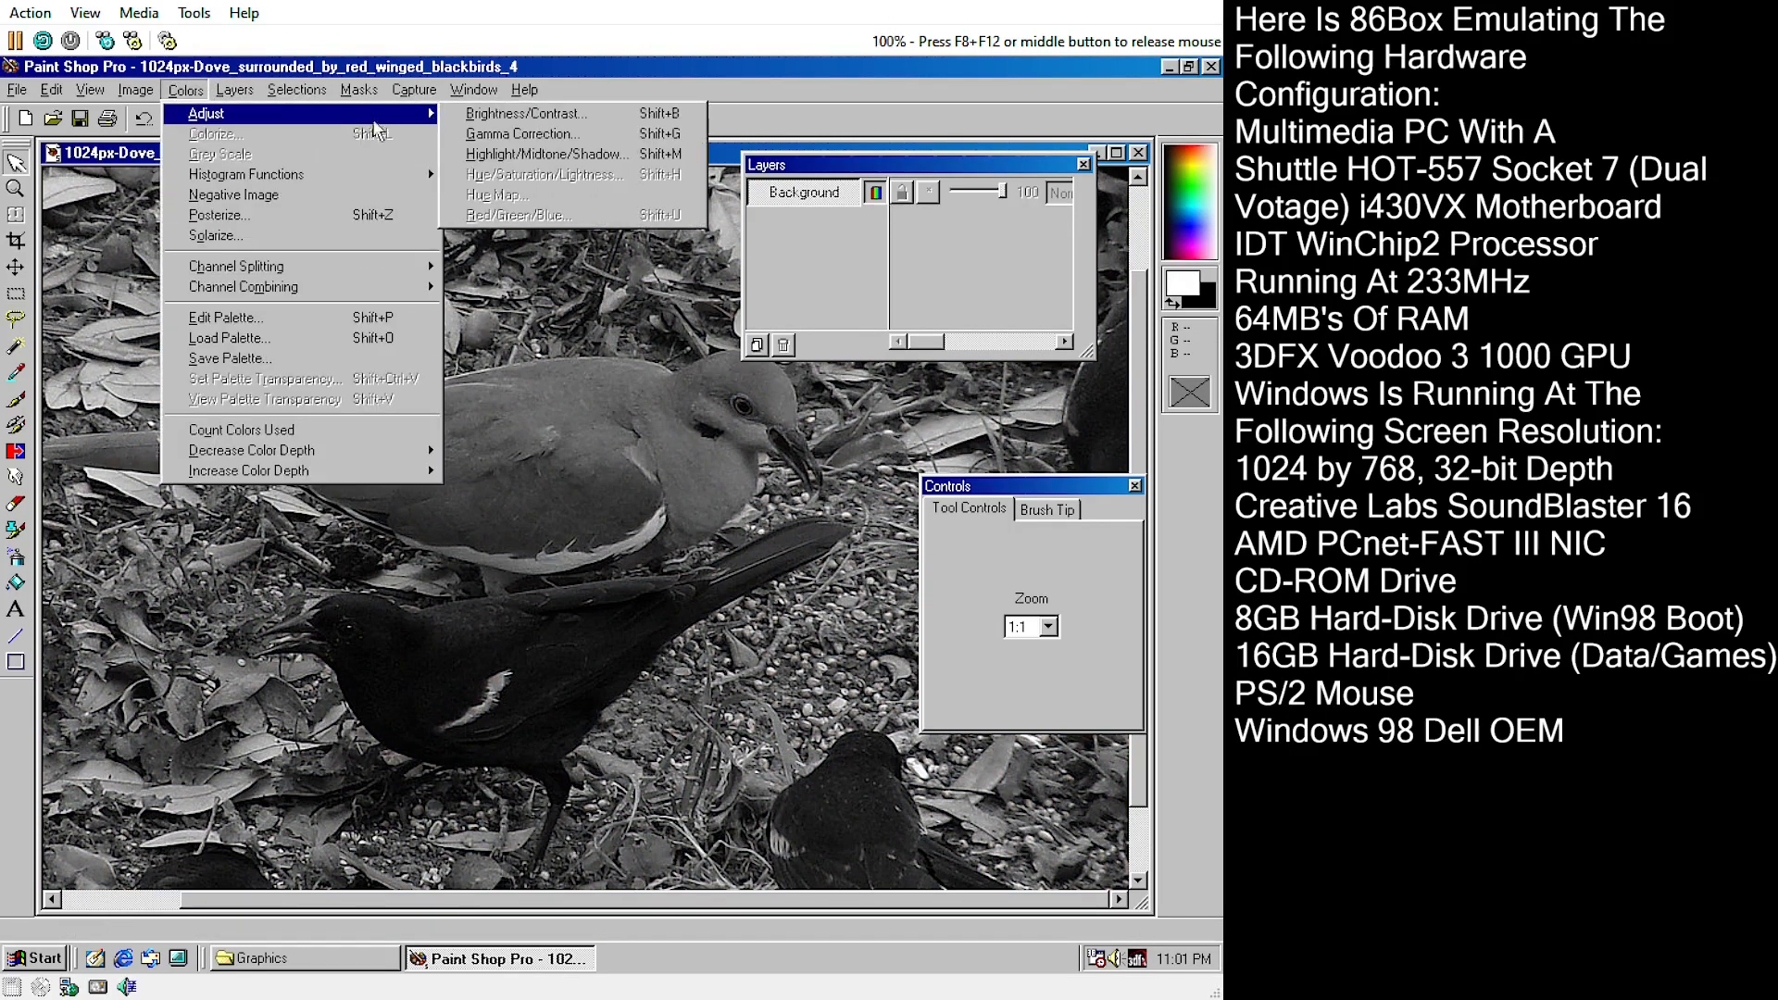
{"action": "mouse_move", "coordinate": [137, 92]}
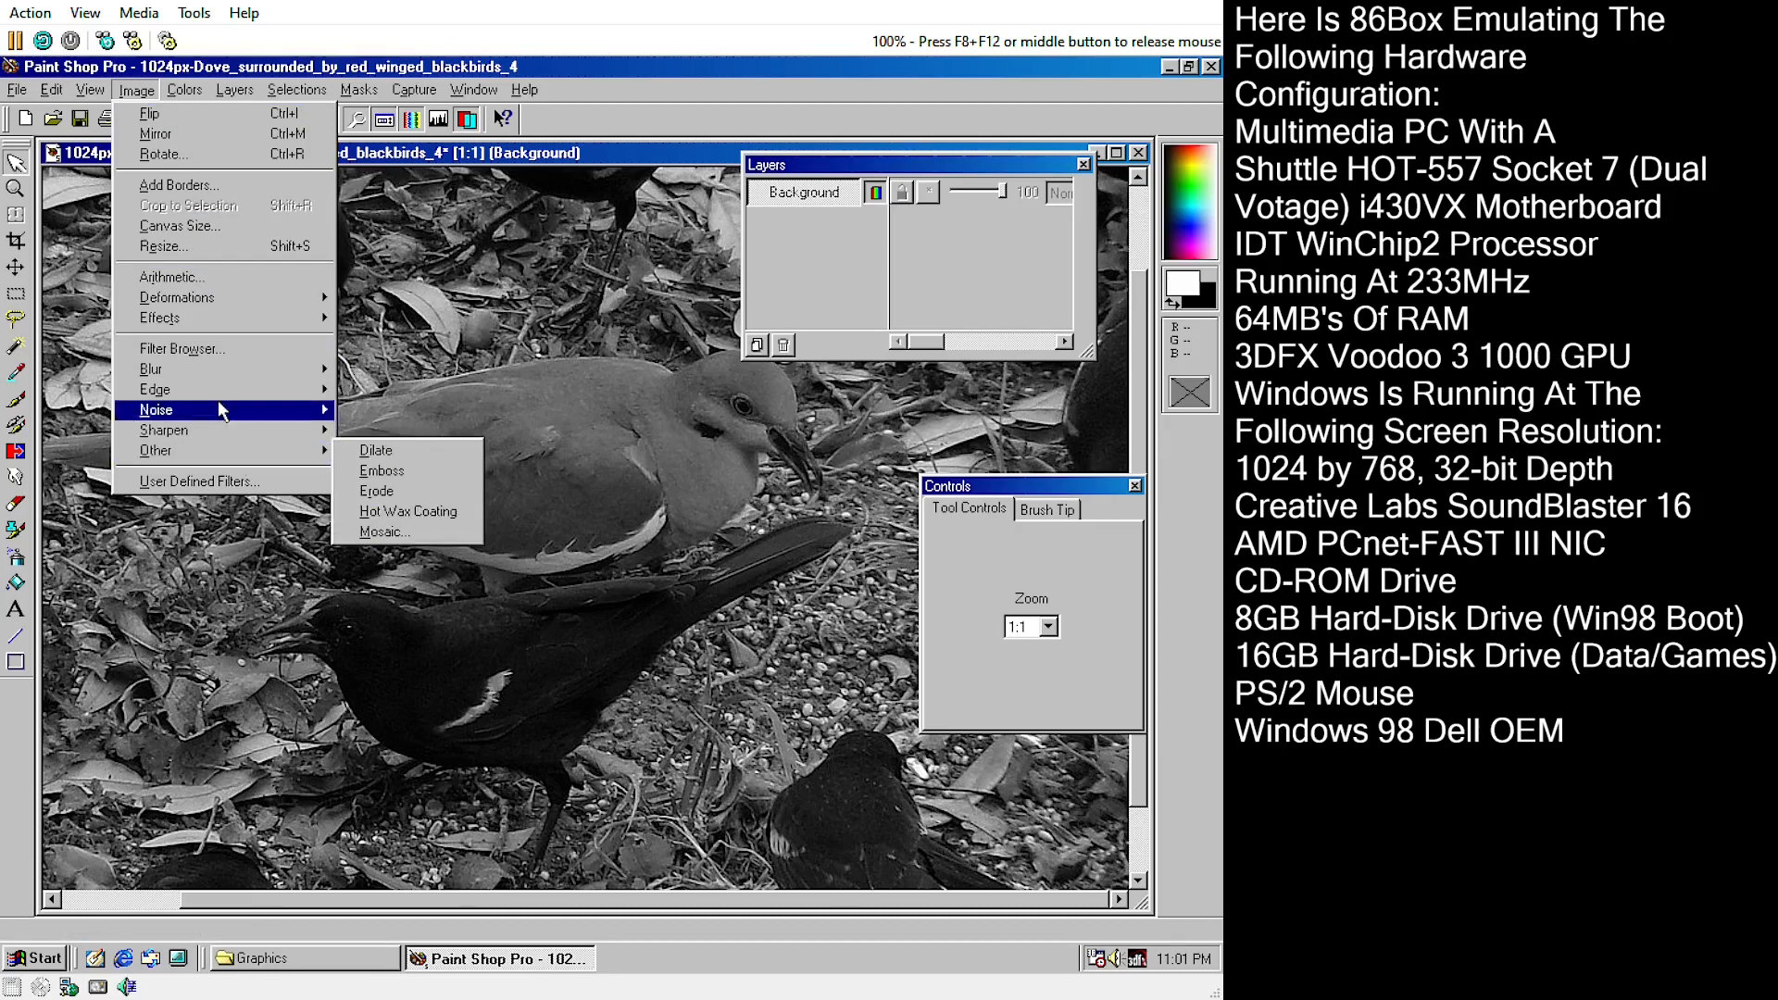
{"action": "mouse_move", "coordinate": [411, 463]}
{"action": "left_click", "coordinate": [490, 452]}
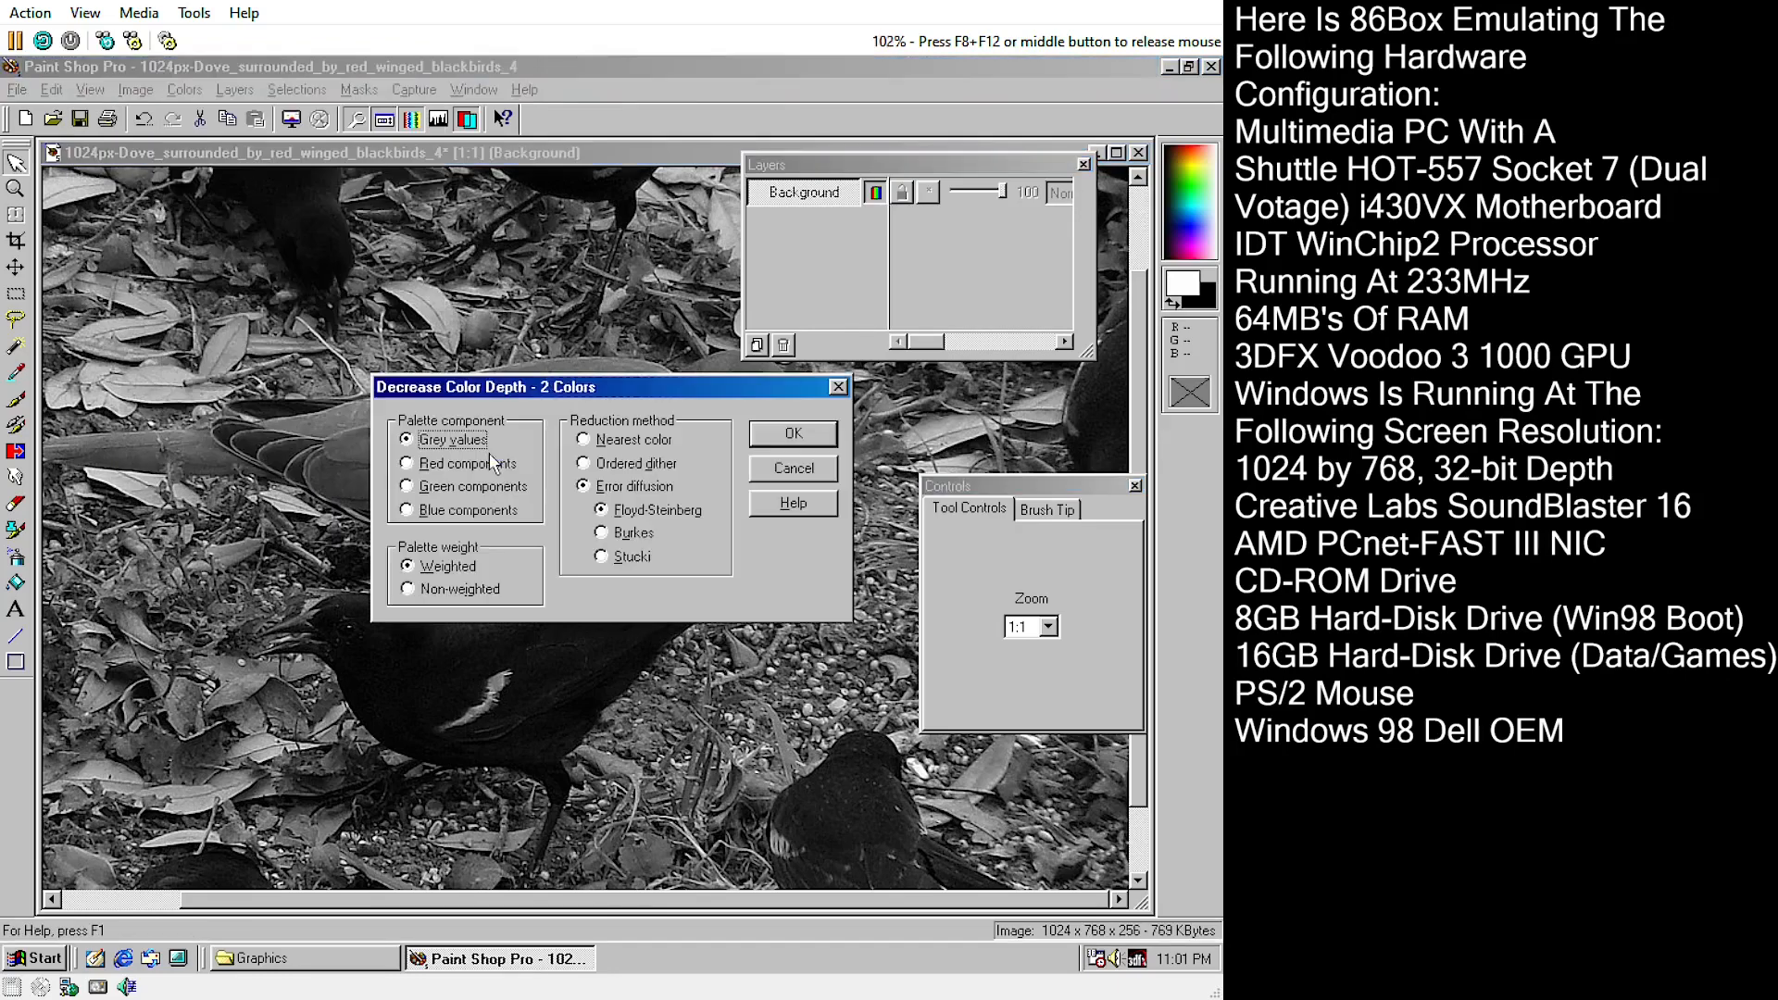
{"action": "left_click", "coordinate": [787, 436]}
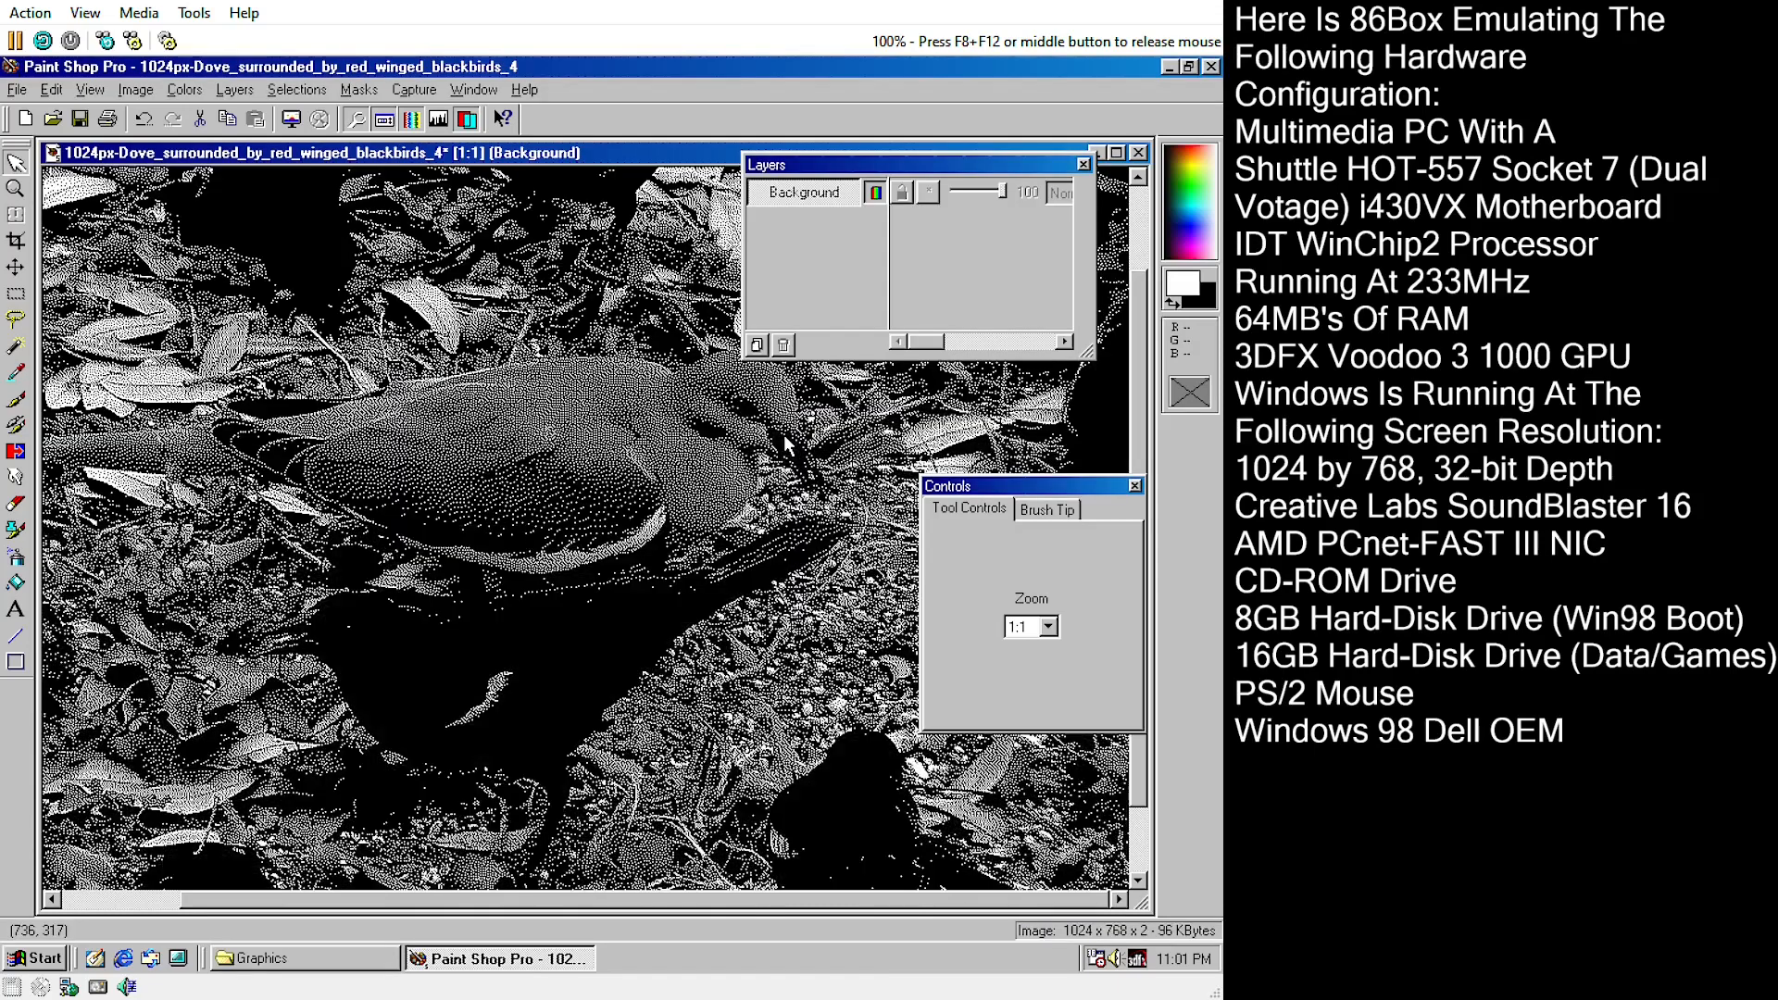
- Increase the two-color image's color depth to 16 million colors
{"action": "left_click", "coordinate": [234, 89]}
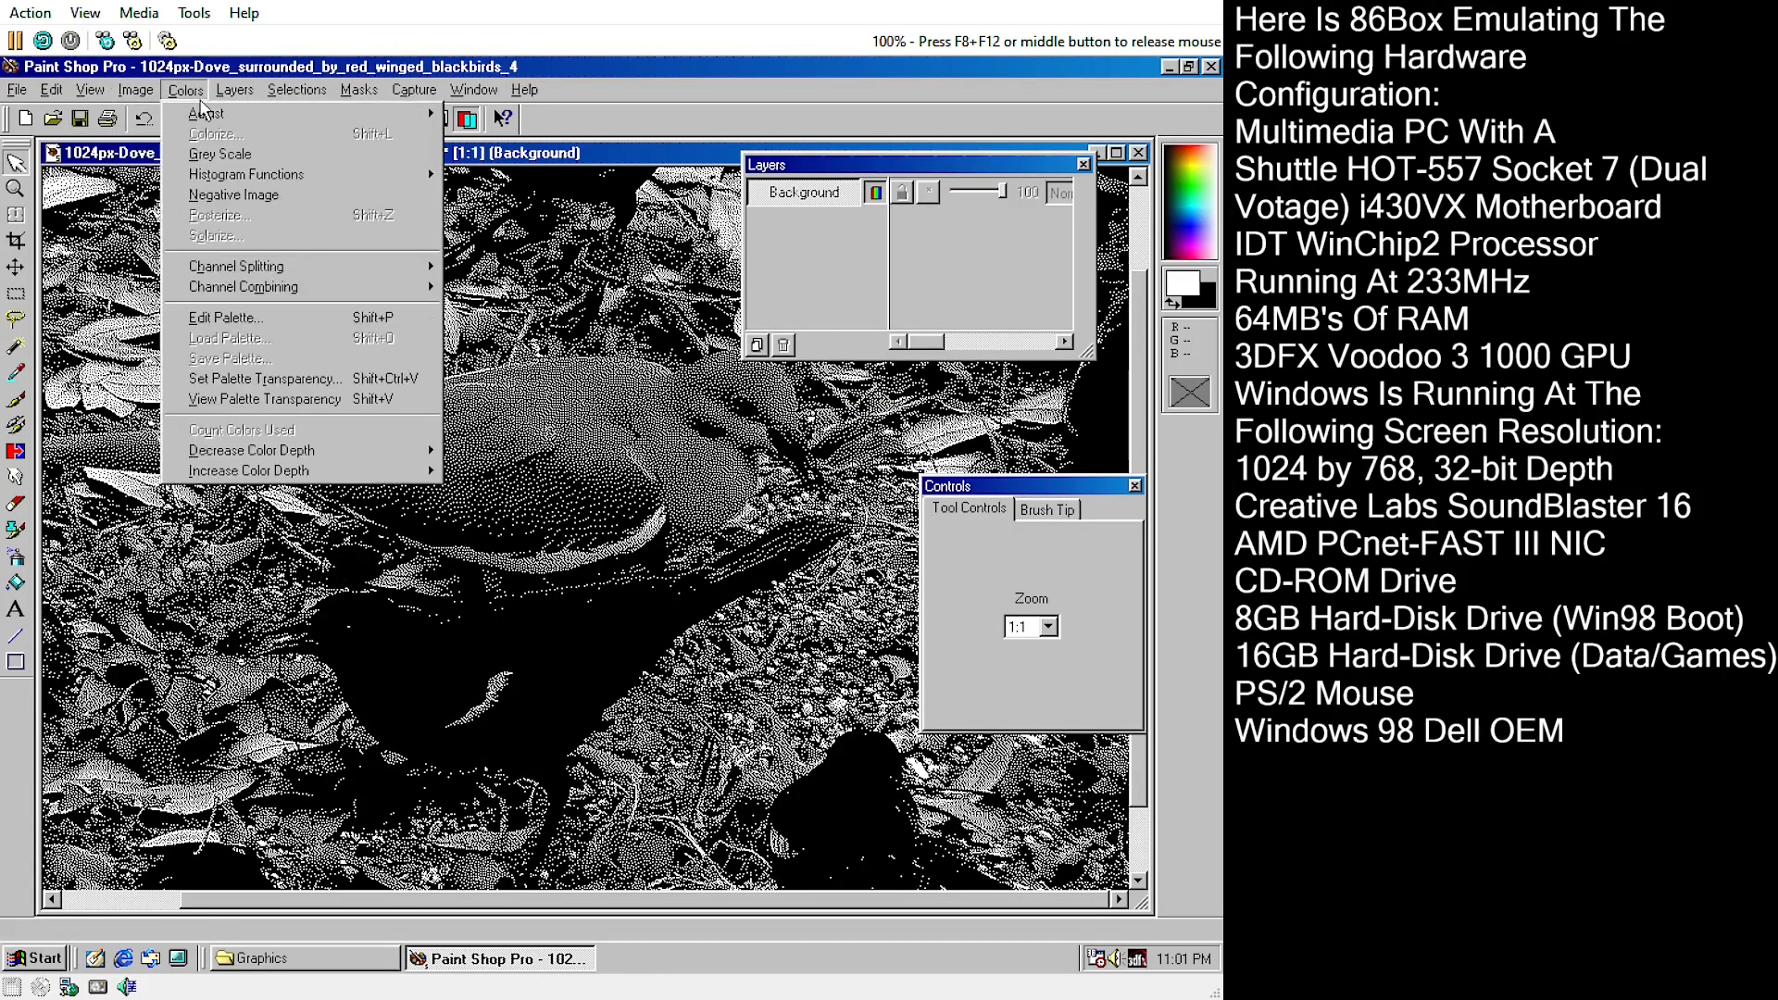
{"action": "mouse_move", "coordinate": [408, 470]}
{"action": "left_click", "coordinate": [556, 517]}
{"action": "left_click", "coordinate": [237, 90]}
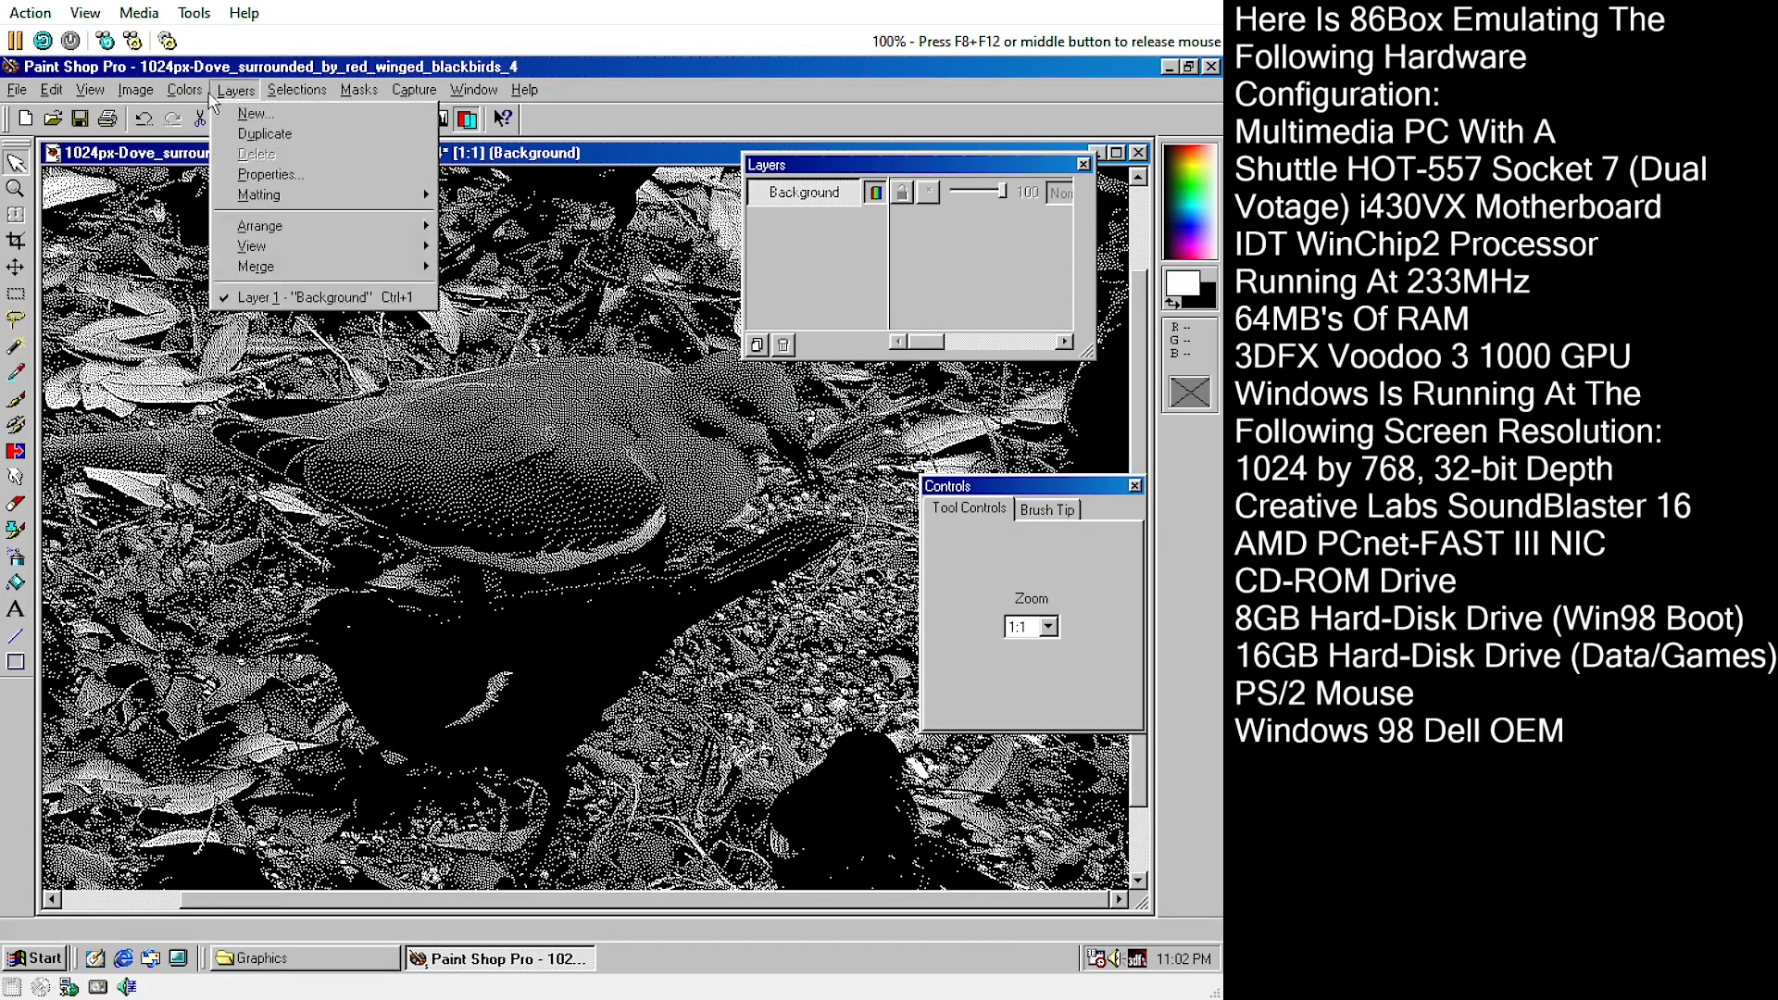
{"action": "mouse_move", "coordinate": [193, 91]}
{"action": "mouse_move", "coordinate": [228, 113]}
{"action": "left_click", "coordinate": [555, 196]}
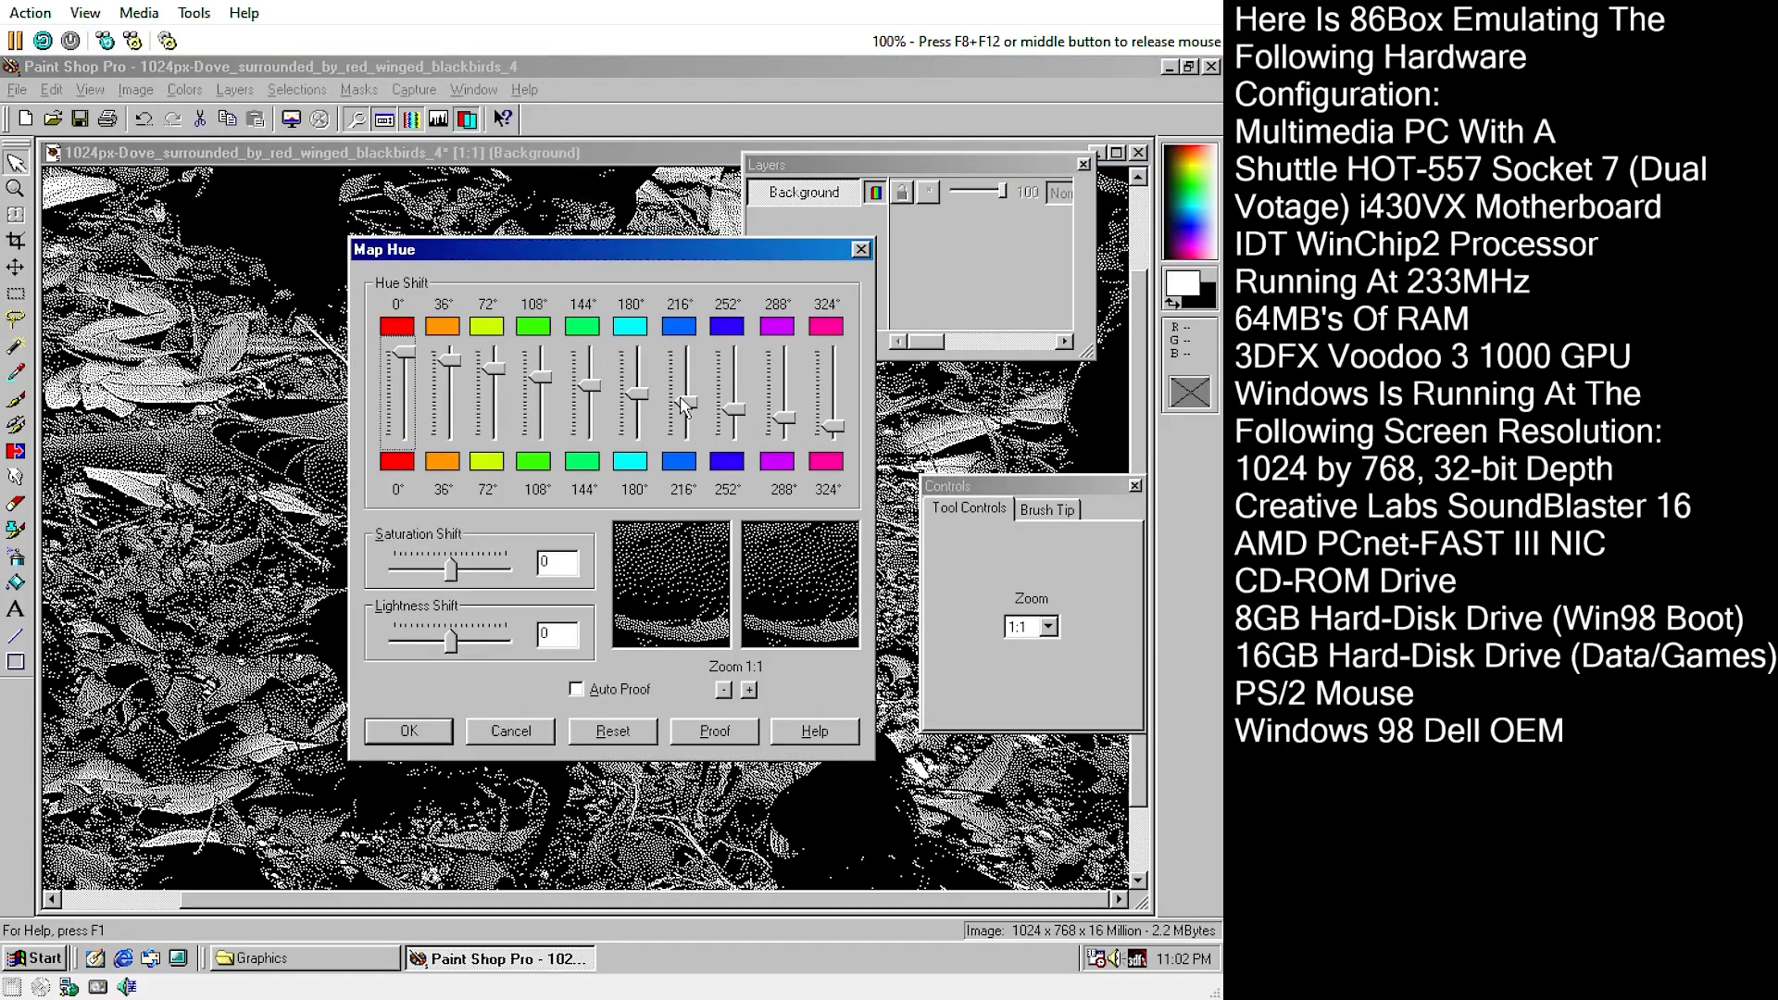
{"action": "left_click_drag", "start_coordinate": [683, 400], "coordinate": [700, 346]}
{"action": "left_click_drag", "start_coordinate": [734, 408], "coordinate": [719, 326]}
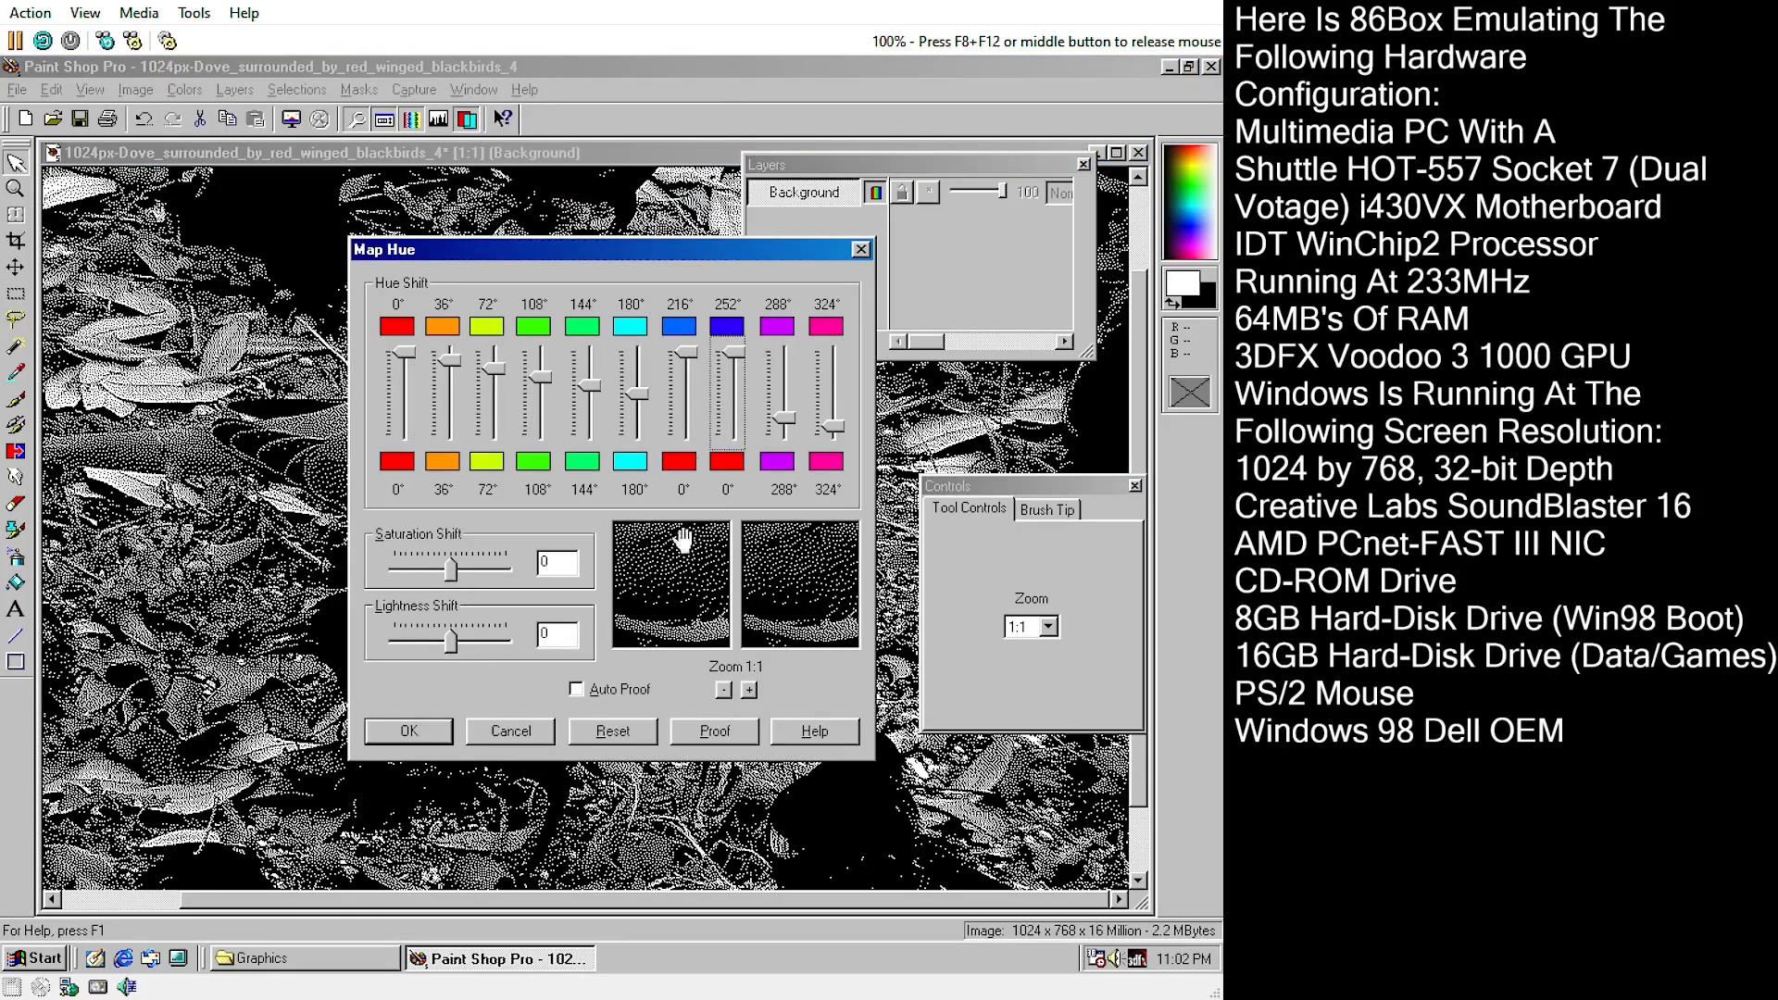
{"action": "mouse_move", "coordinate": [450, 635]}
{"action": "left_mouse_down"}
{"action": "mouse_move", "coordinate": [484, 619]}
{"action": "mouse_move", "coordinate": [475, 642]}
{"action": "left_mouse_up"}
{"action": "left_click", "coordinate": [608, 731]}
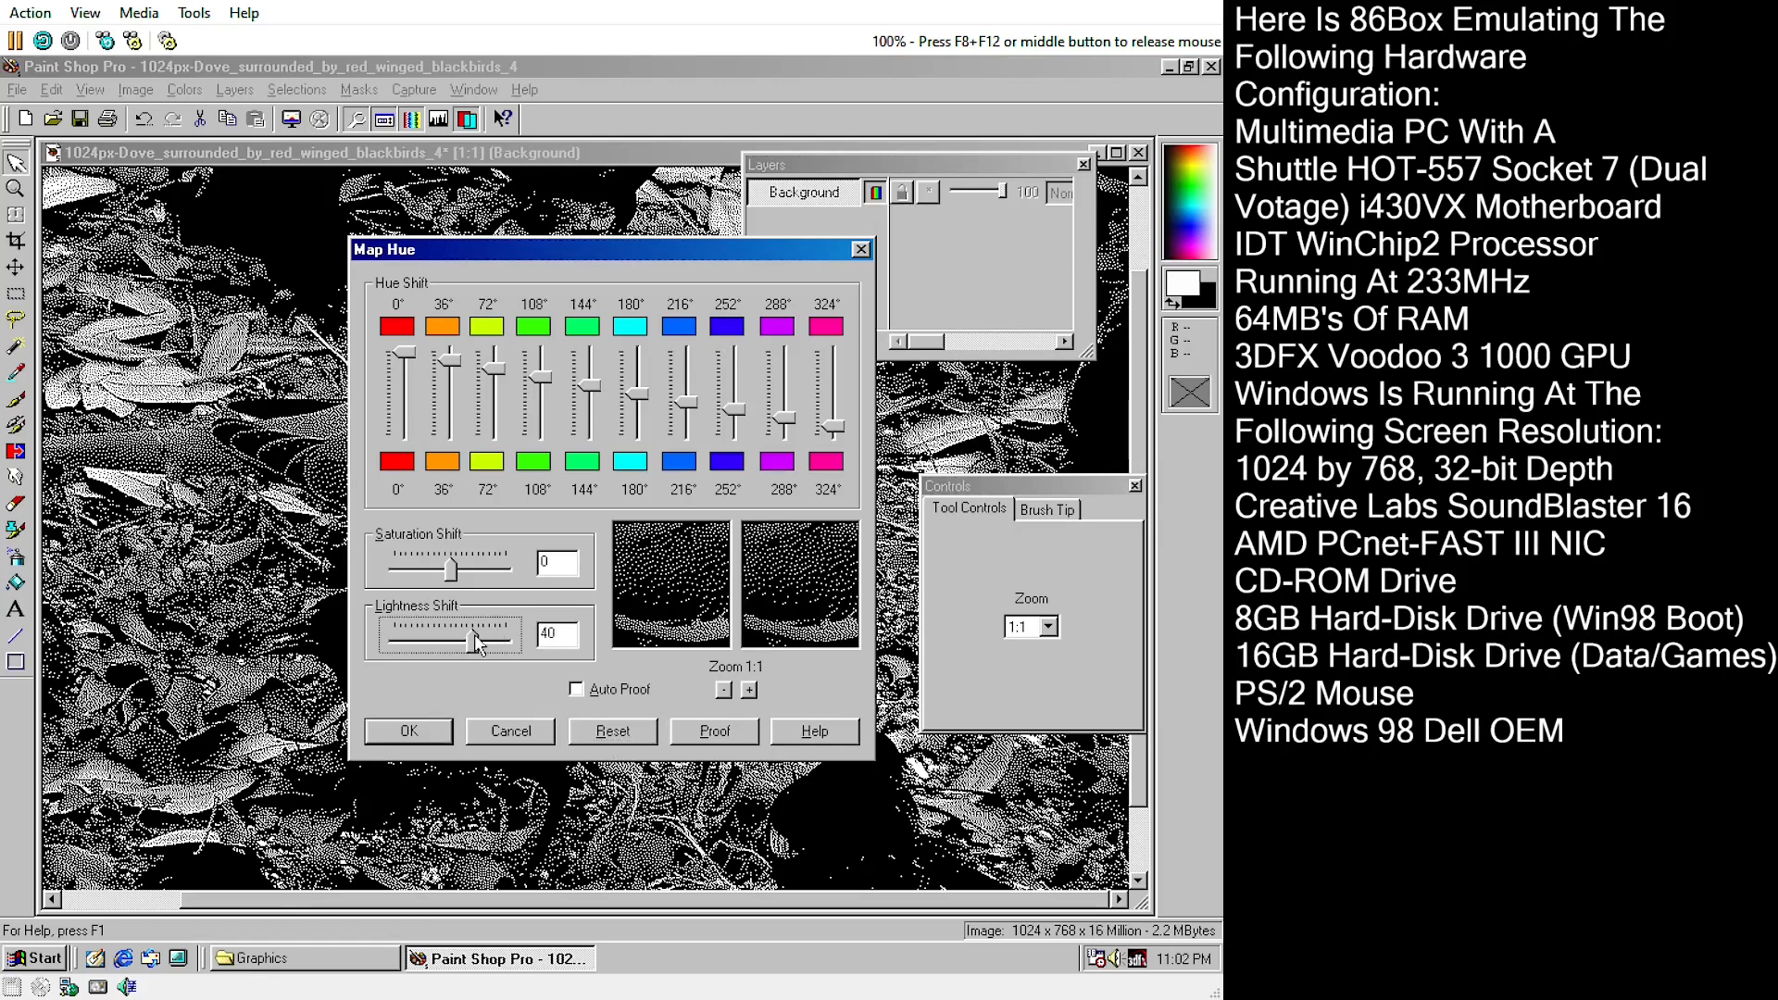
{"action": "left_click_drag", "start_coordinate": [451, 569], "coordinate": [416, 569]}
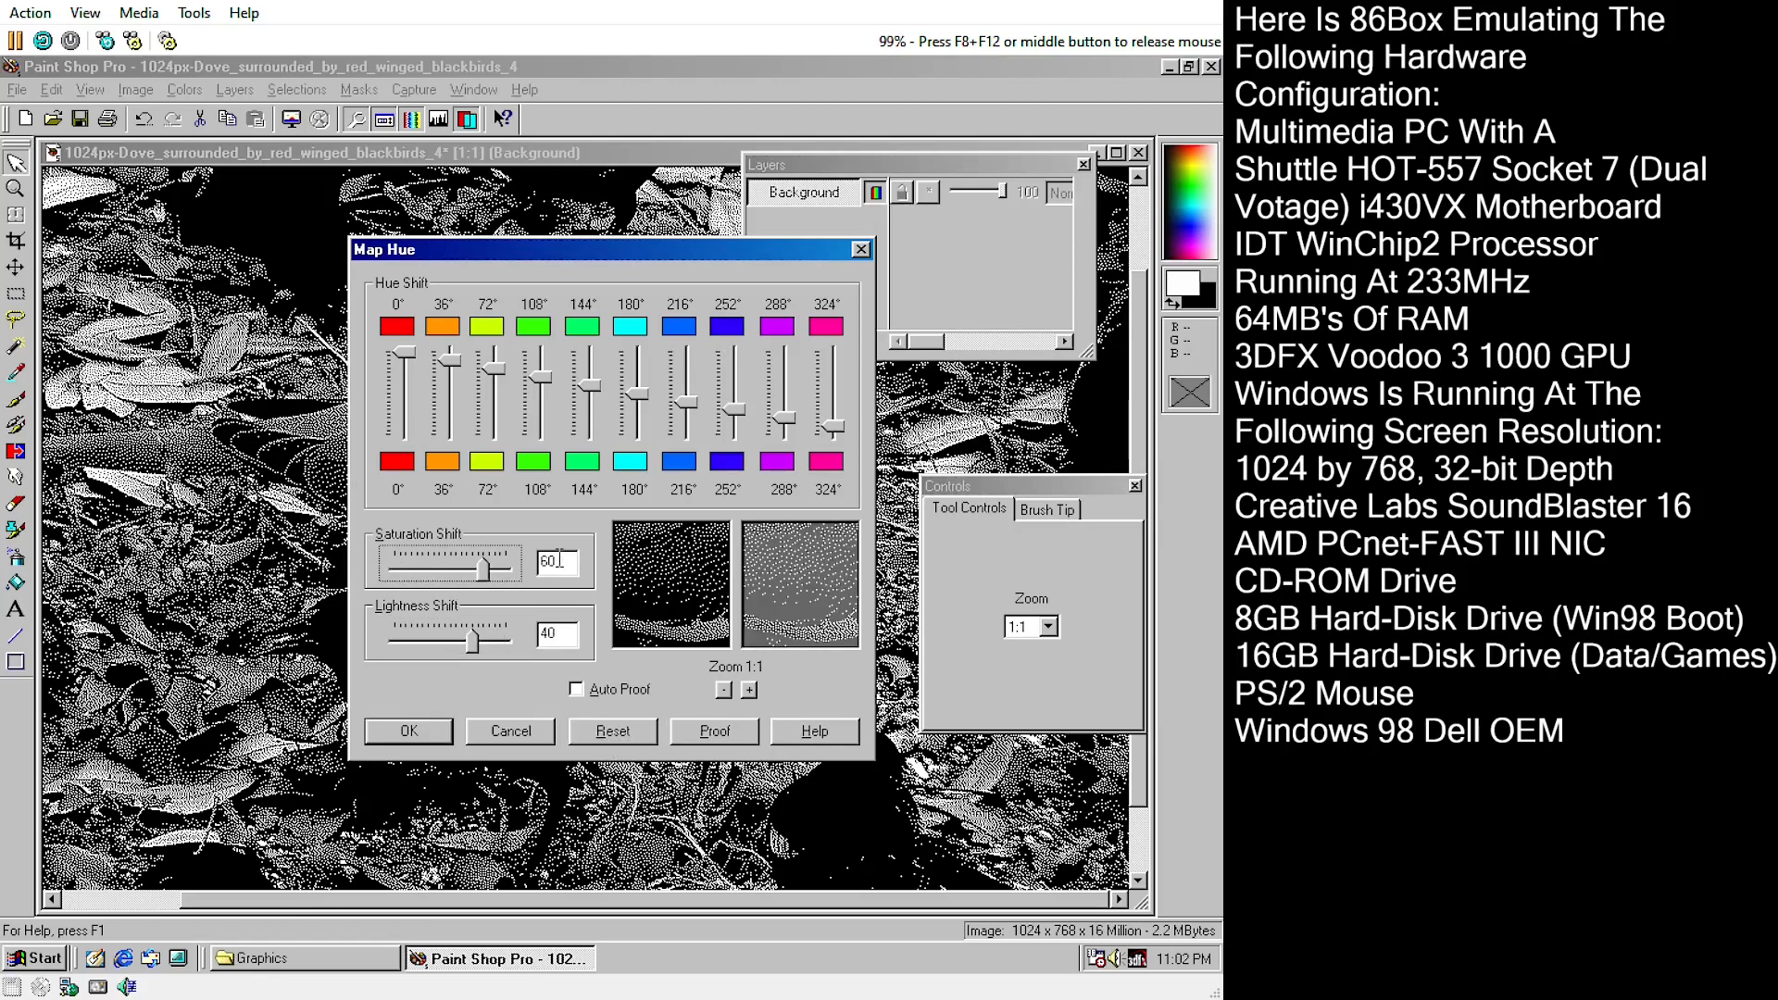
{"action": "left_click_drag", "start_coordinate": [404, 353], "coordinate": [400, 424]}
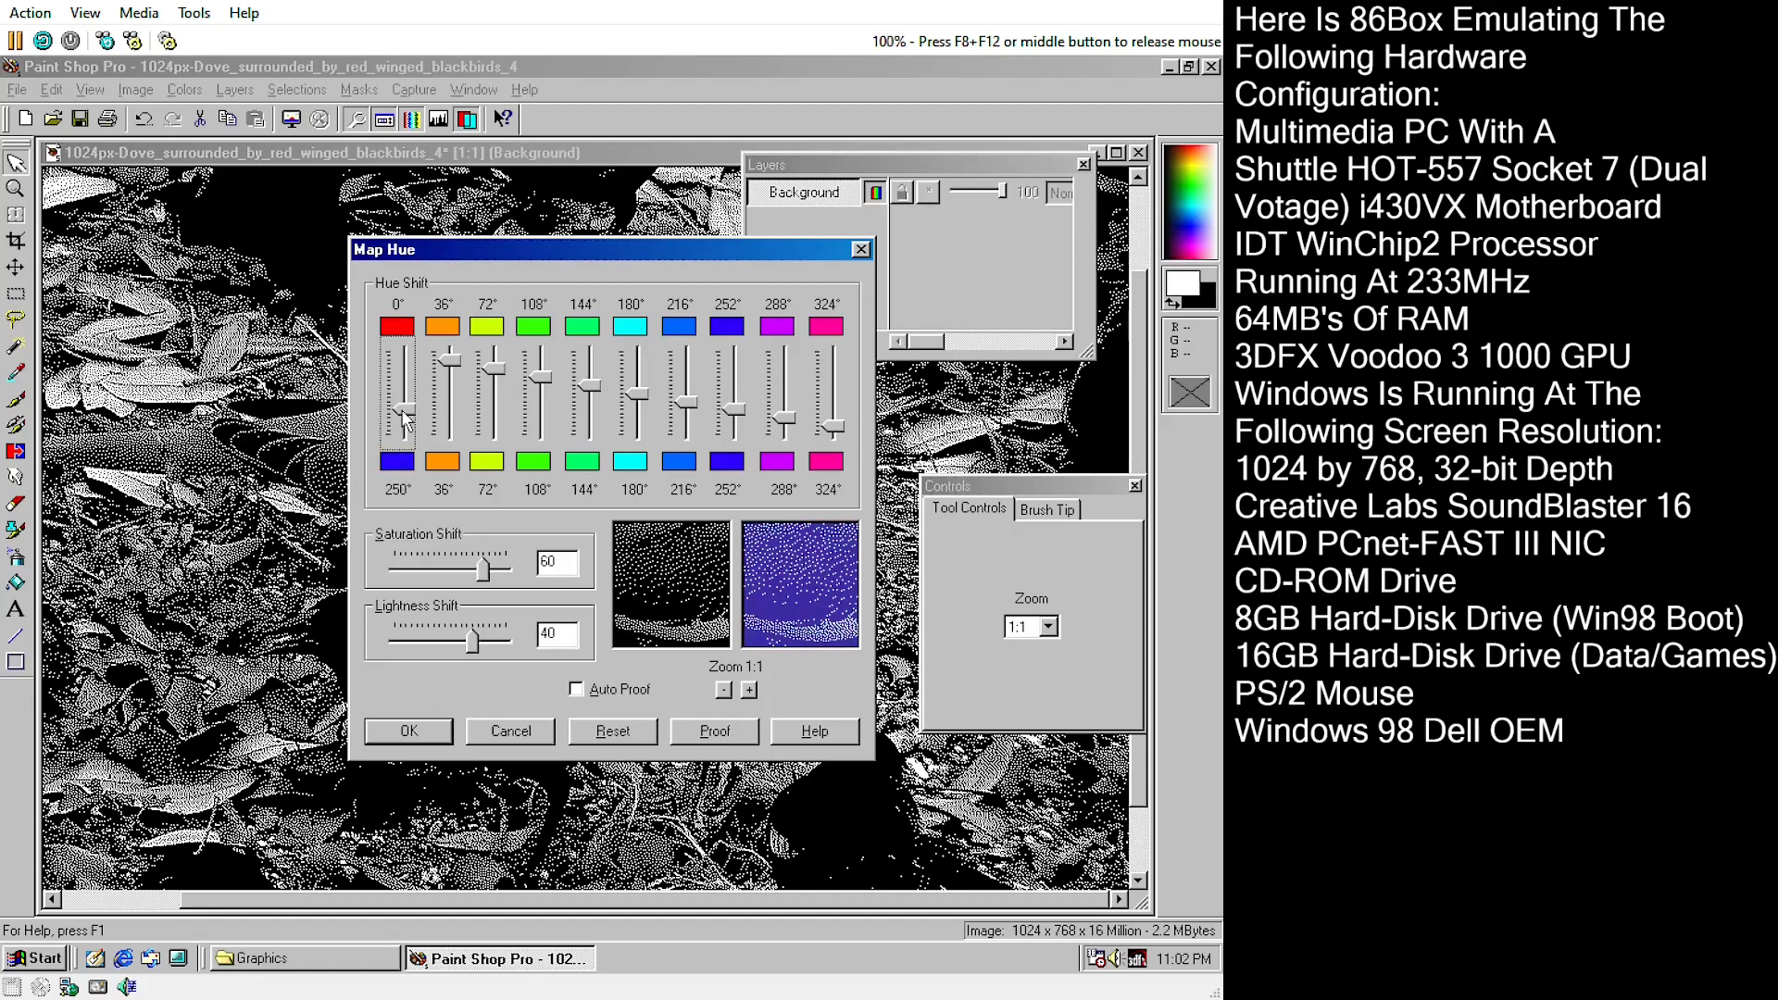
{"action": "left_click", "coordinate": [449, 361]}
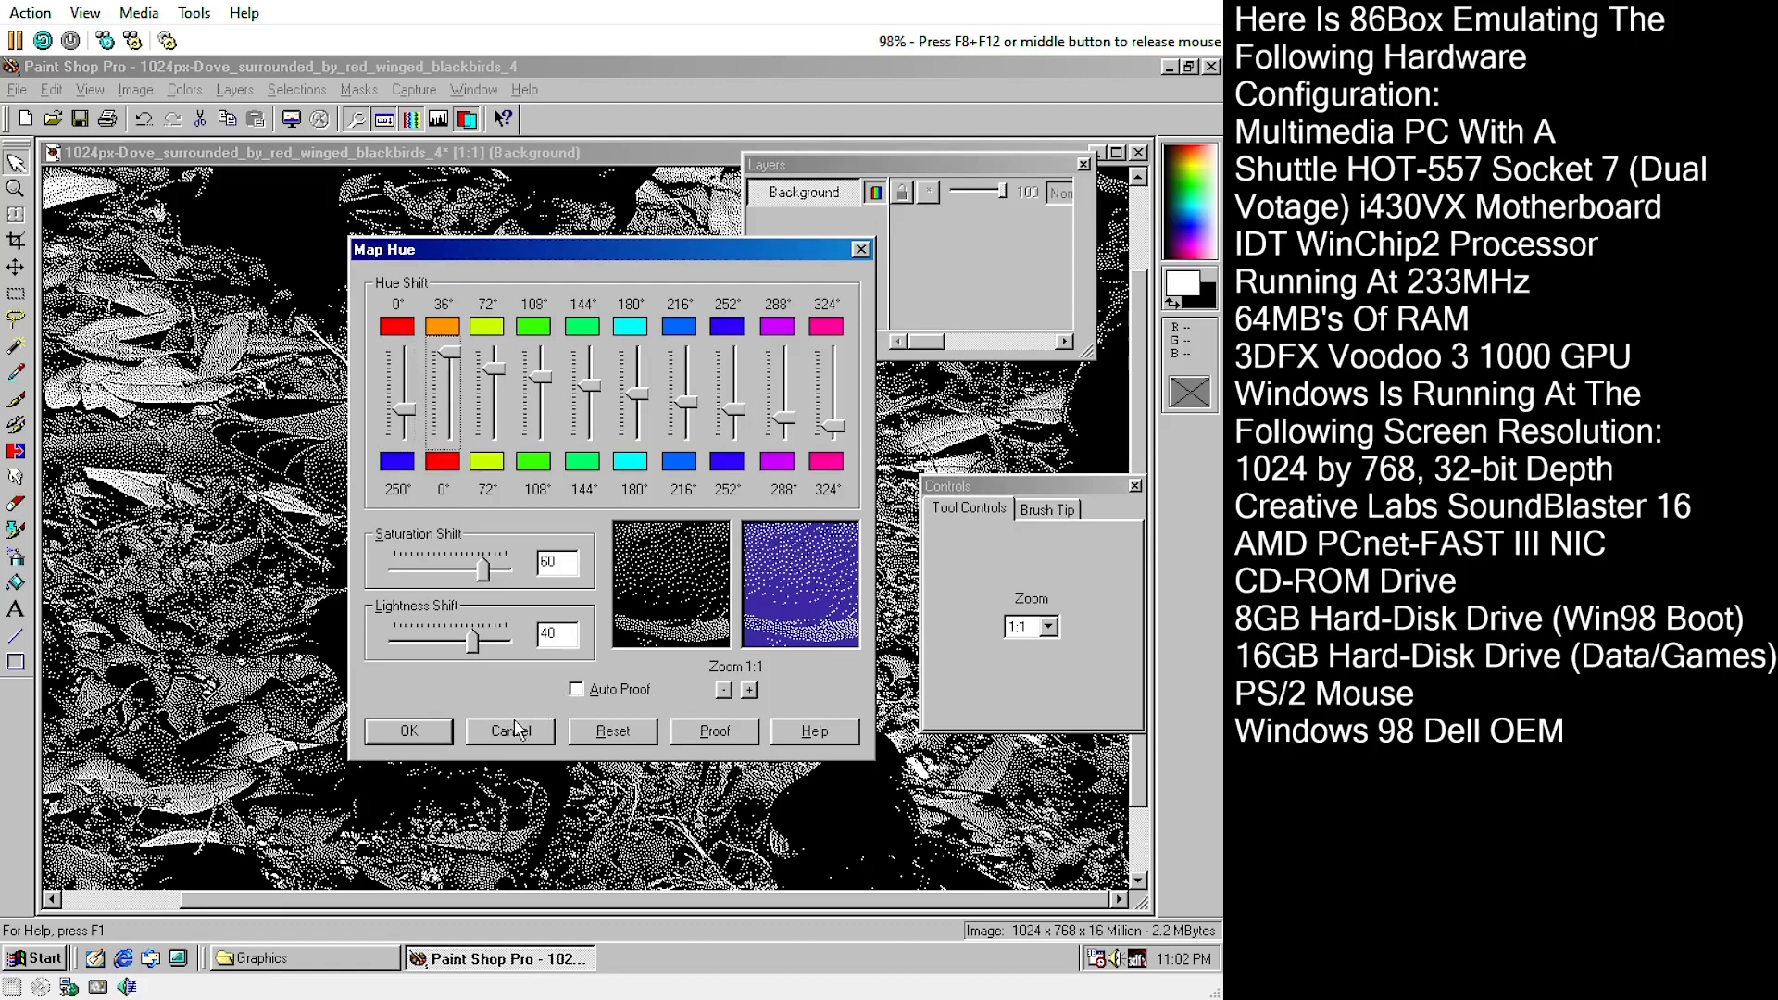
{"action": "left_click", "coordinate": [512, 731]}
- Tint the two-color image blue with a Red/Green/Blue adjustment of -38% red, -24% green and 100% blue
{"action": "left_click", "coordinate": [184, 90]}
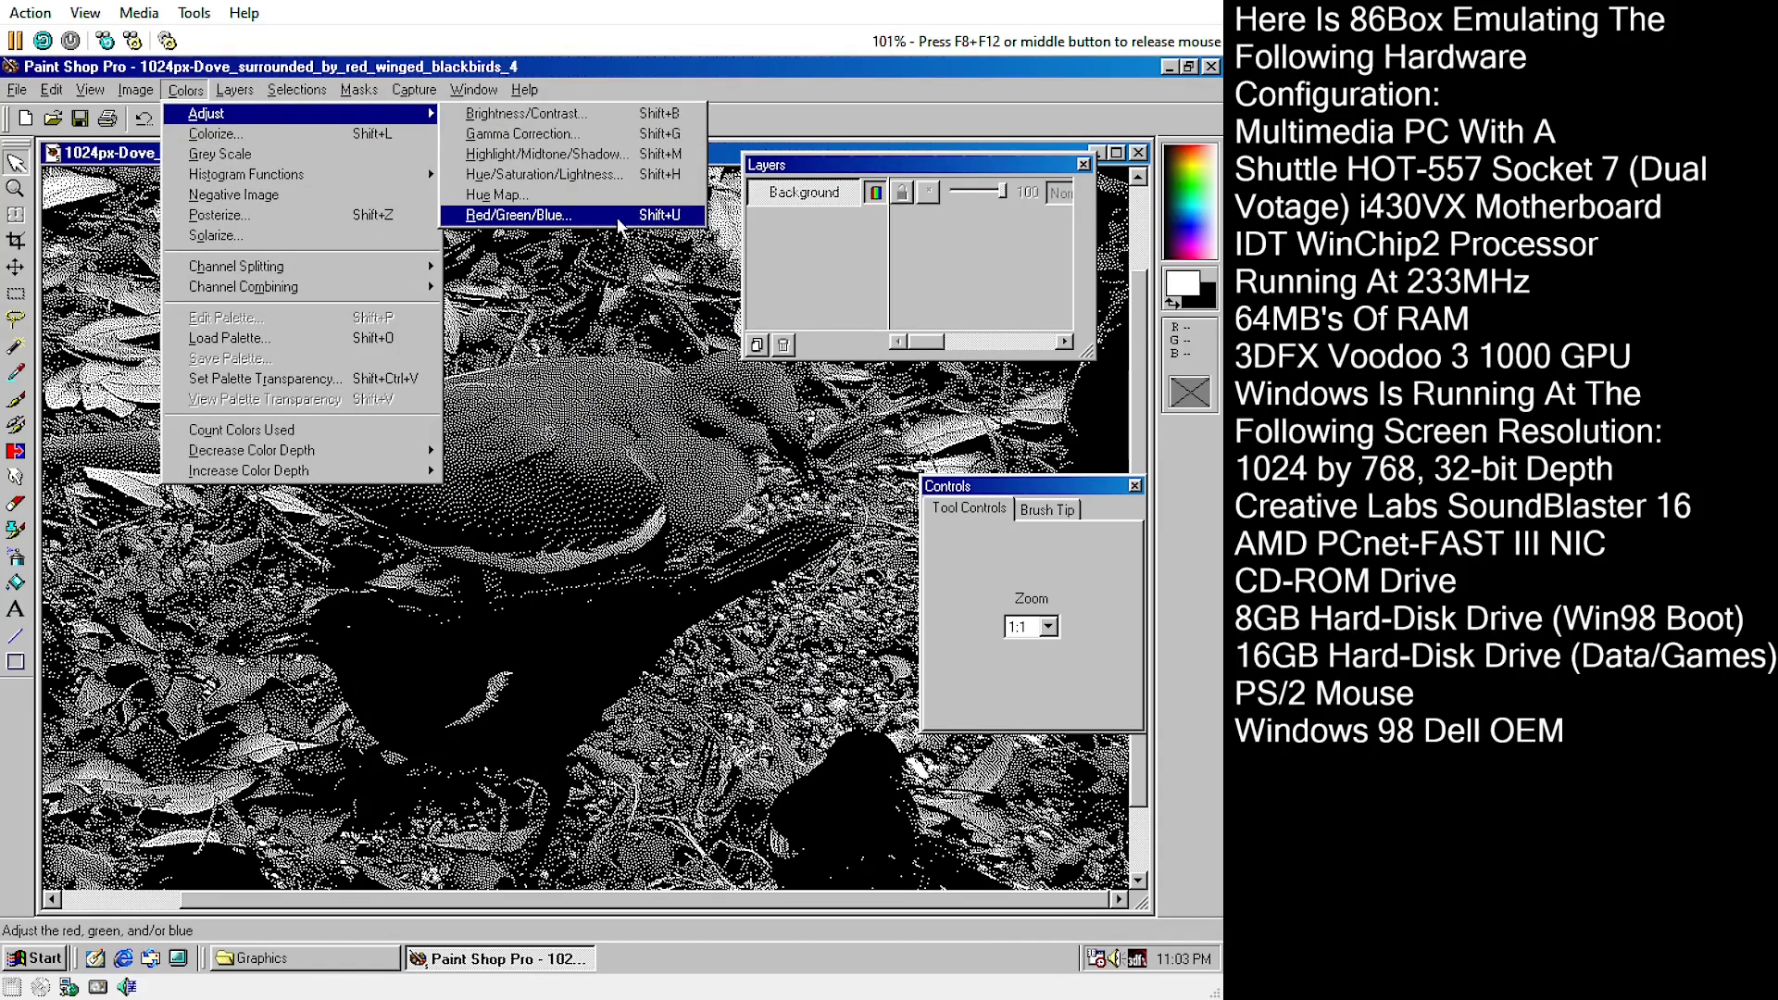
{"action": "left_click", "coordinate": [555, 220]}
{"action": "left_click", "coordinate": [724, 584]}
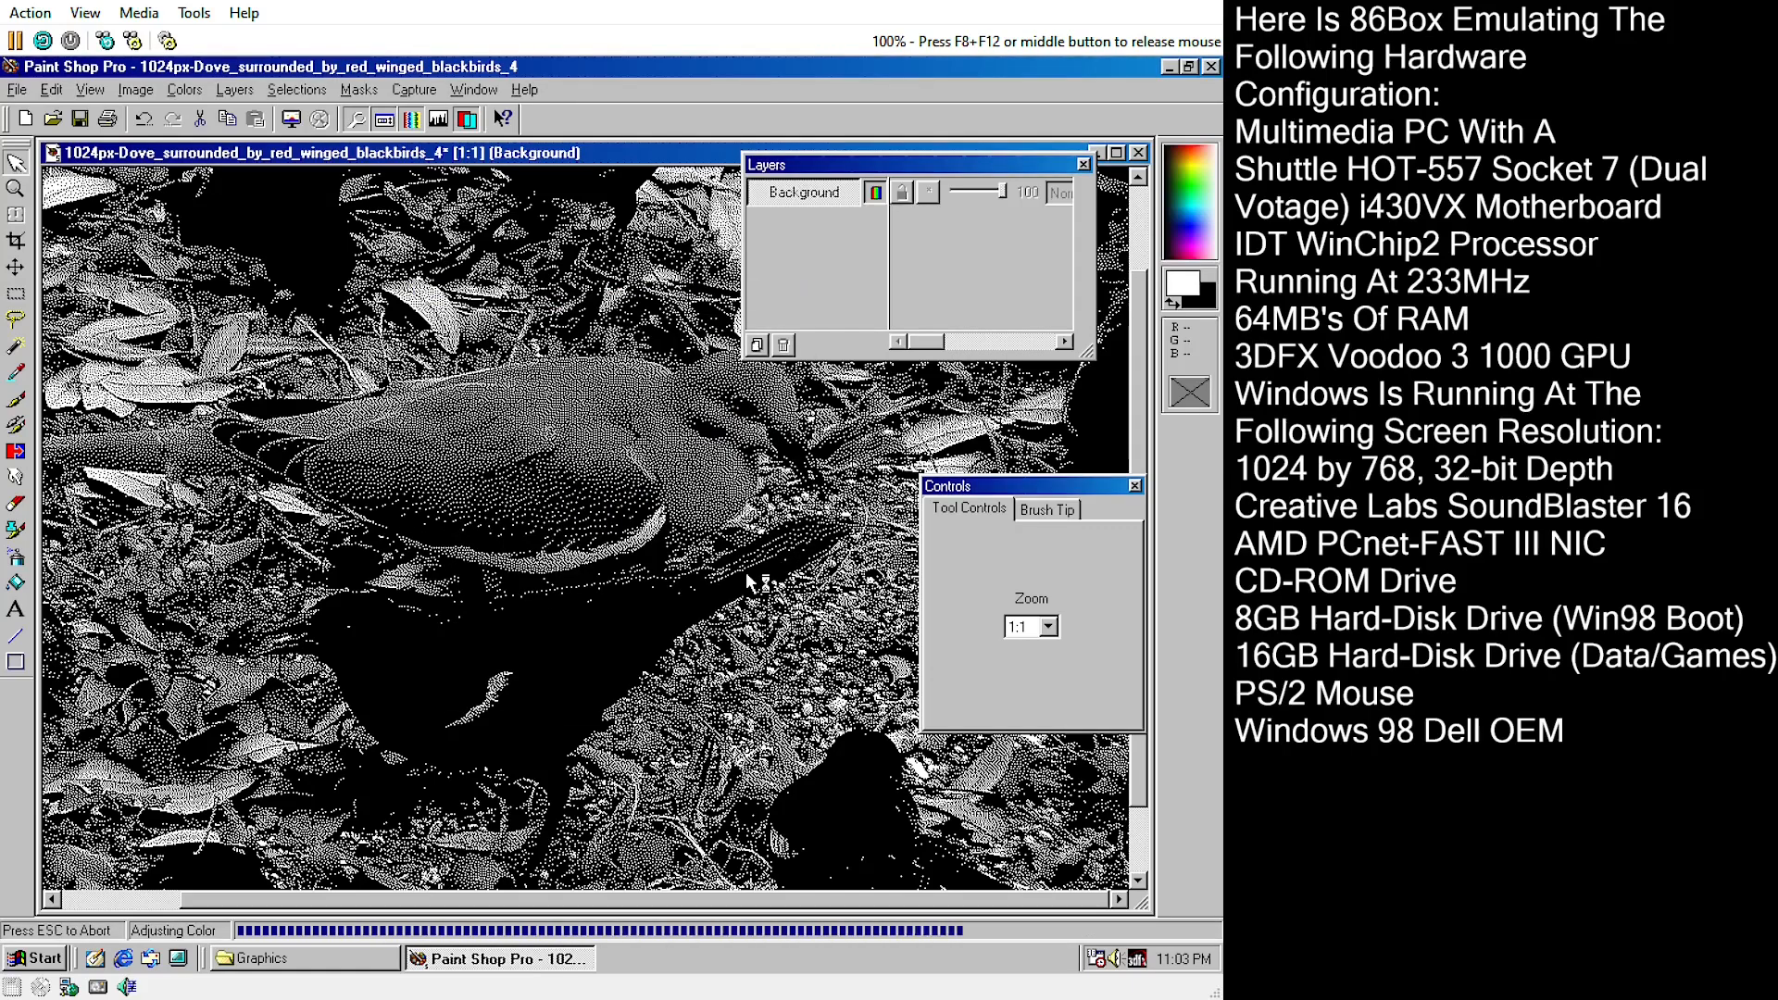
- Apply 40% brightness and 80% contrast to the blue-tinted image, and undo that adjustment
{"action": "left_click", "coordinate": [176, 93]}
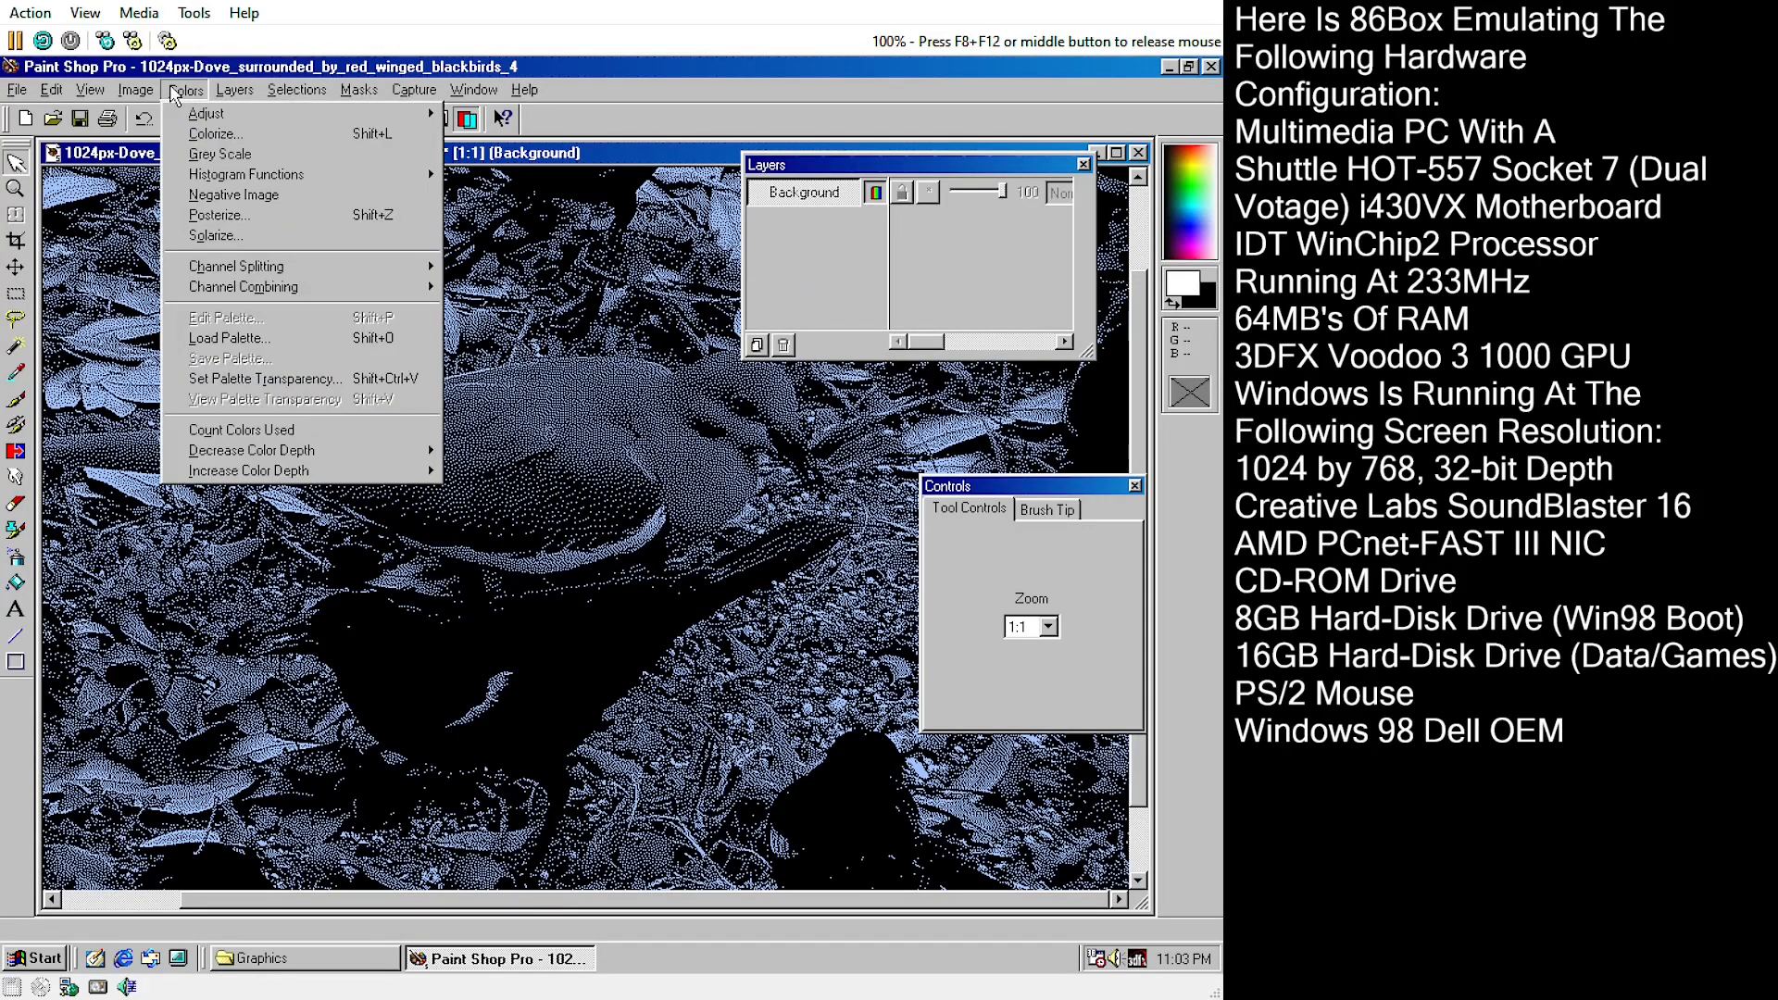
{"action": "mouse_move", "coordinate": [206, 113]}
{"action": "left_click", "coordinate": [491, 112]}
{"action": "left_click", "coordinate": [520, 581]}
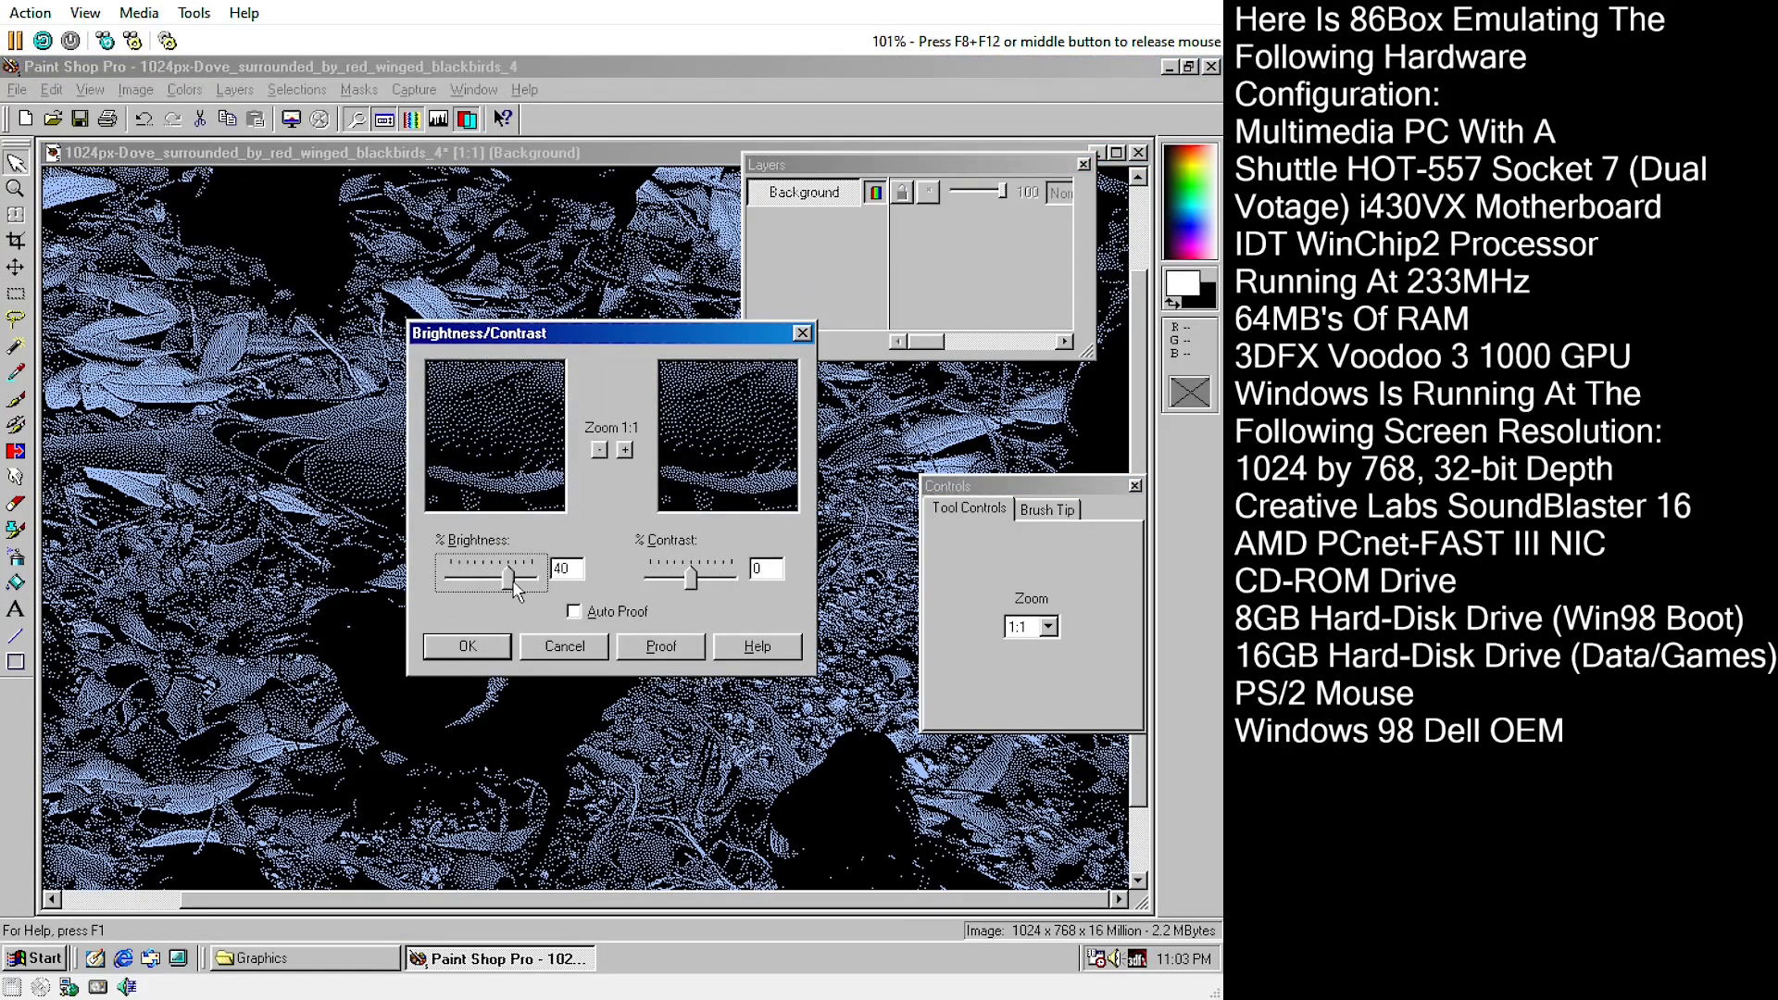
{"action": "left_click", "coordinate": [720, 584]}
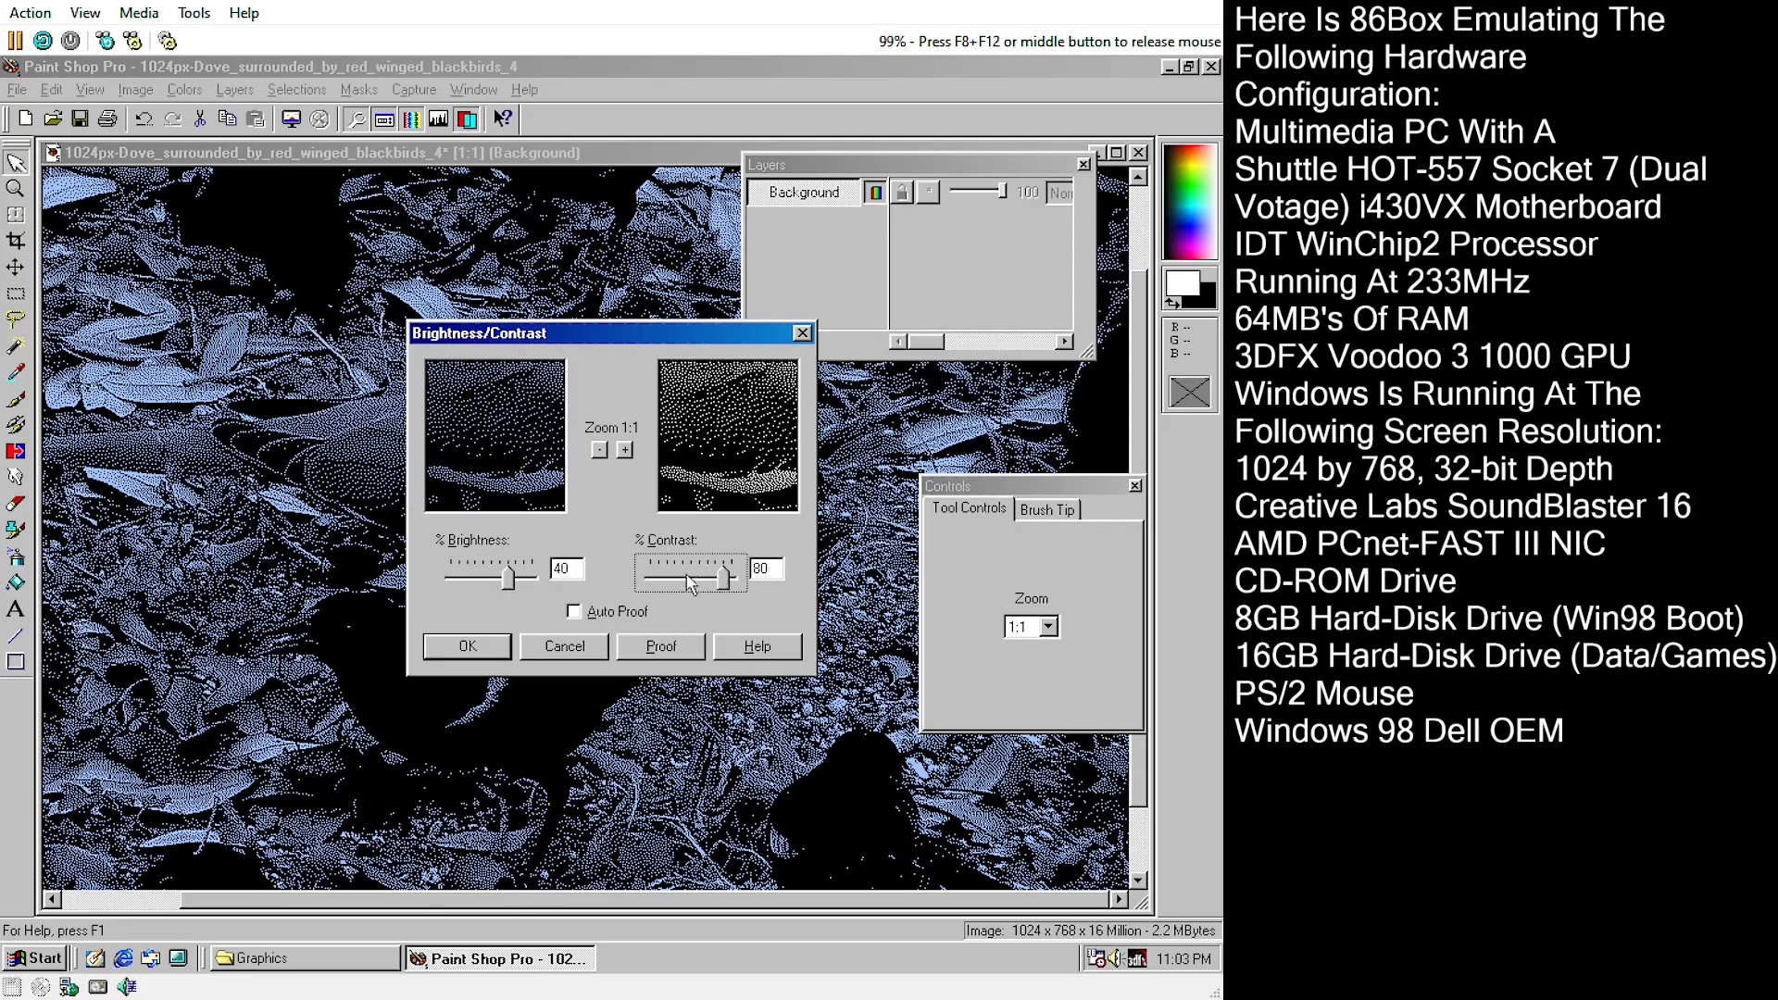
{"action": "left_click", "coordinate": [468, 645]}
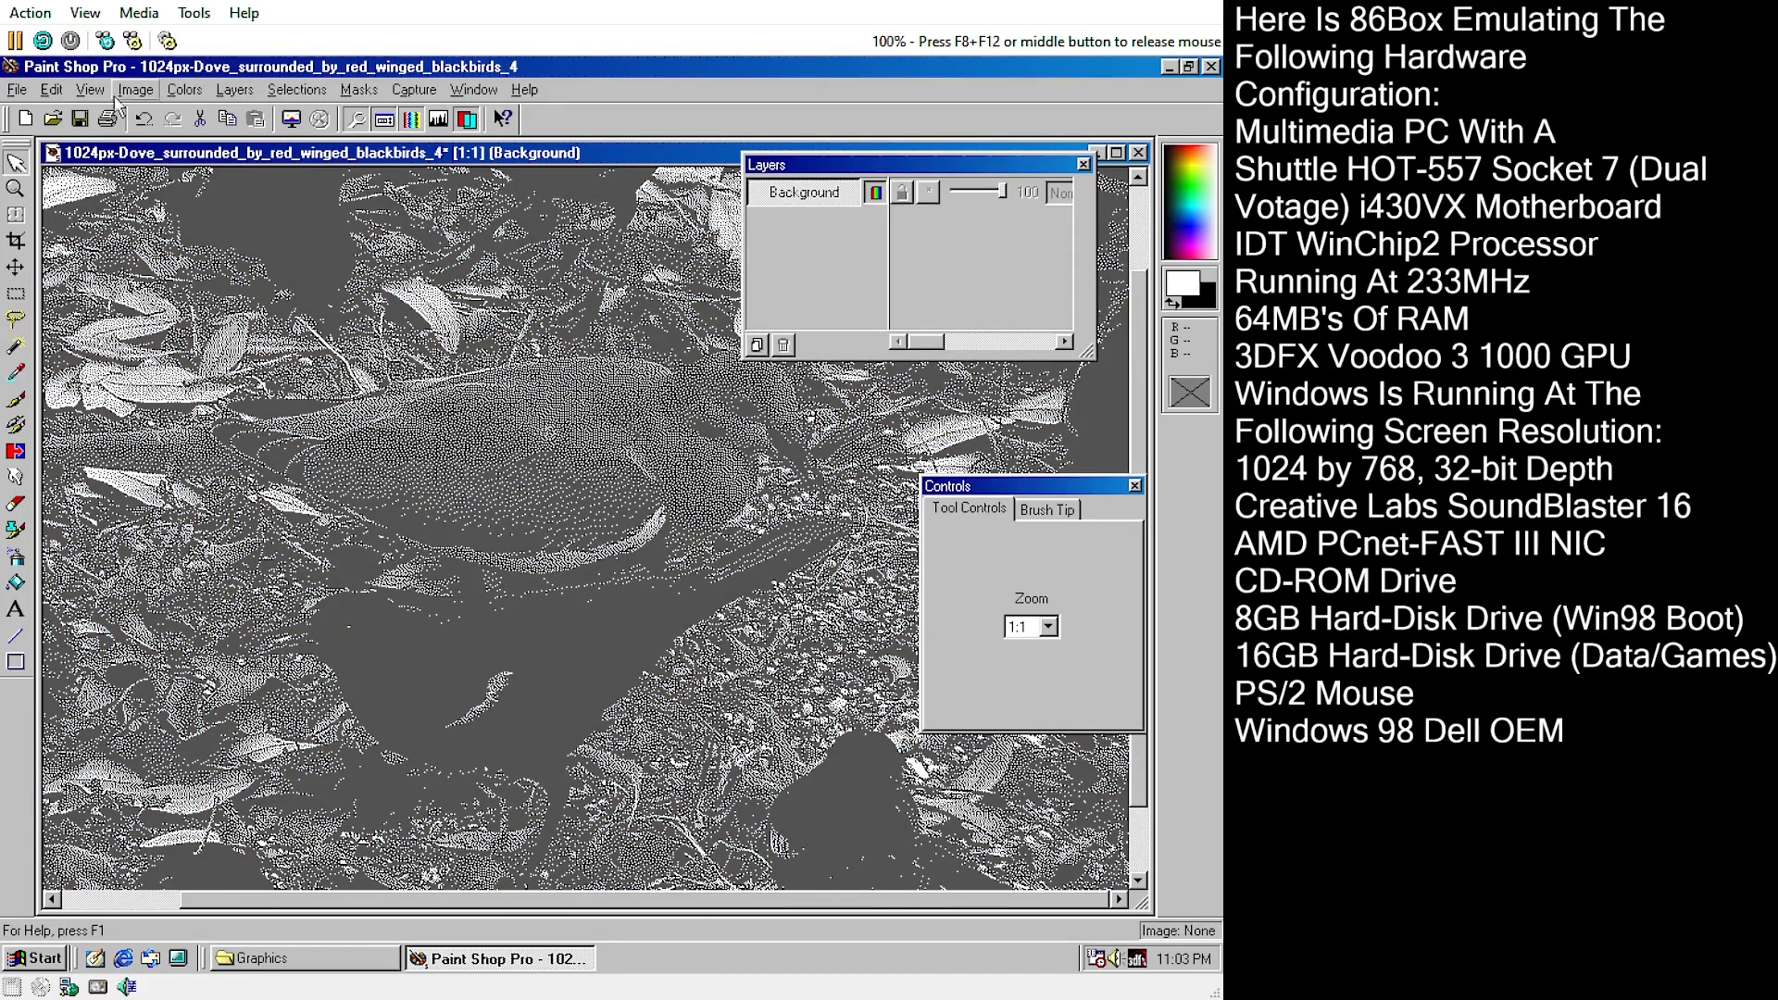
{"action": "left_click", "coordinate": [51, 90]}
{"action": "left_click", "coordinate": [83, 112]}
{"action": "left_click", "coordinate": [184, 90]}
{"action": "left_click", "coordinate": [134, 90]}
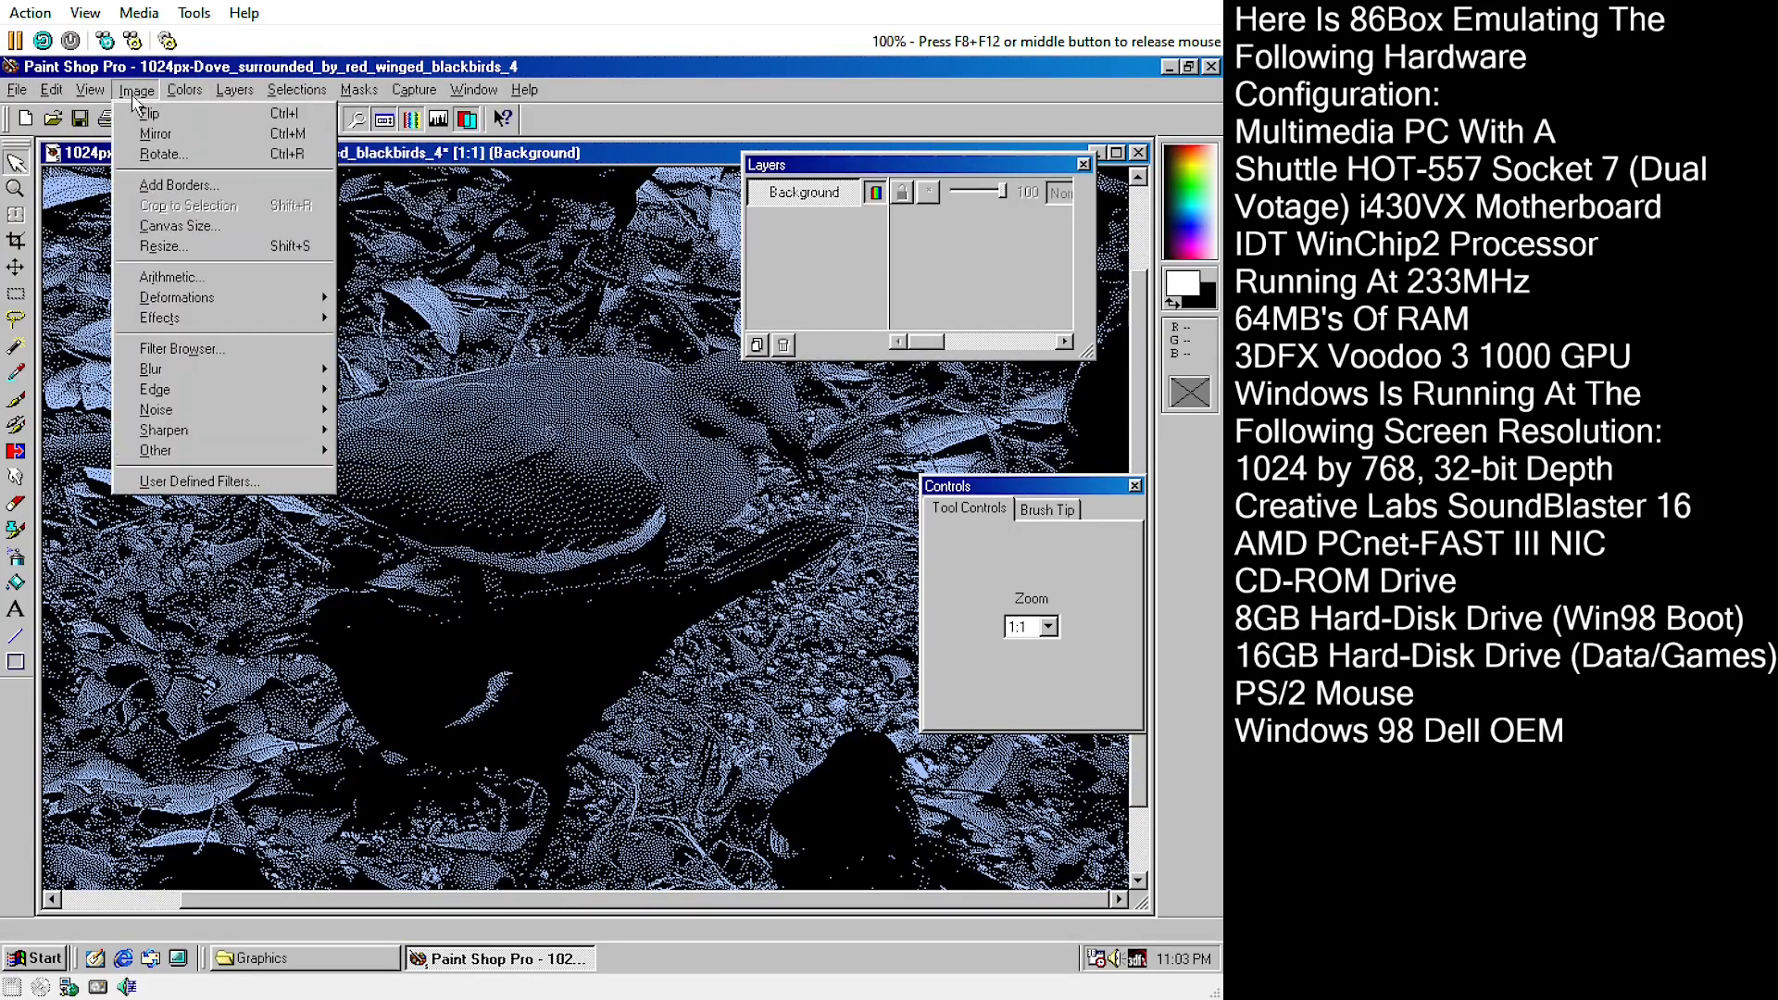
{"action": "mouse_move", "coordinate": [185, 91]}
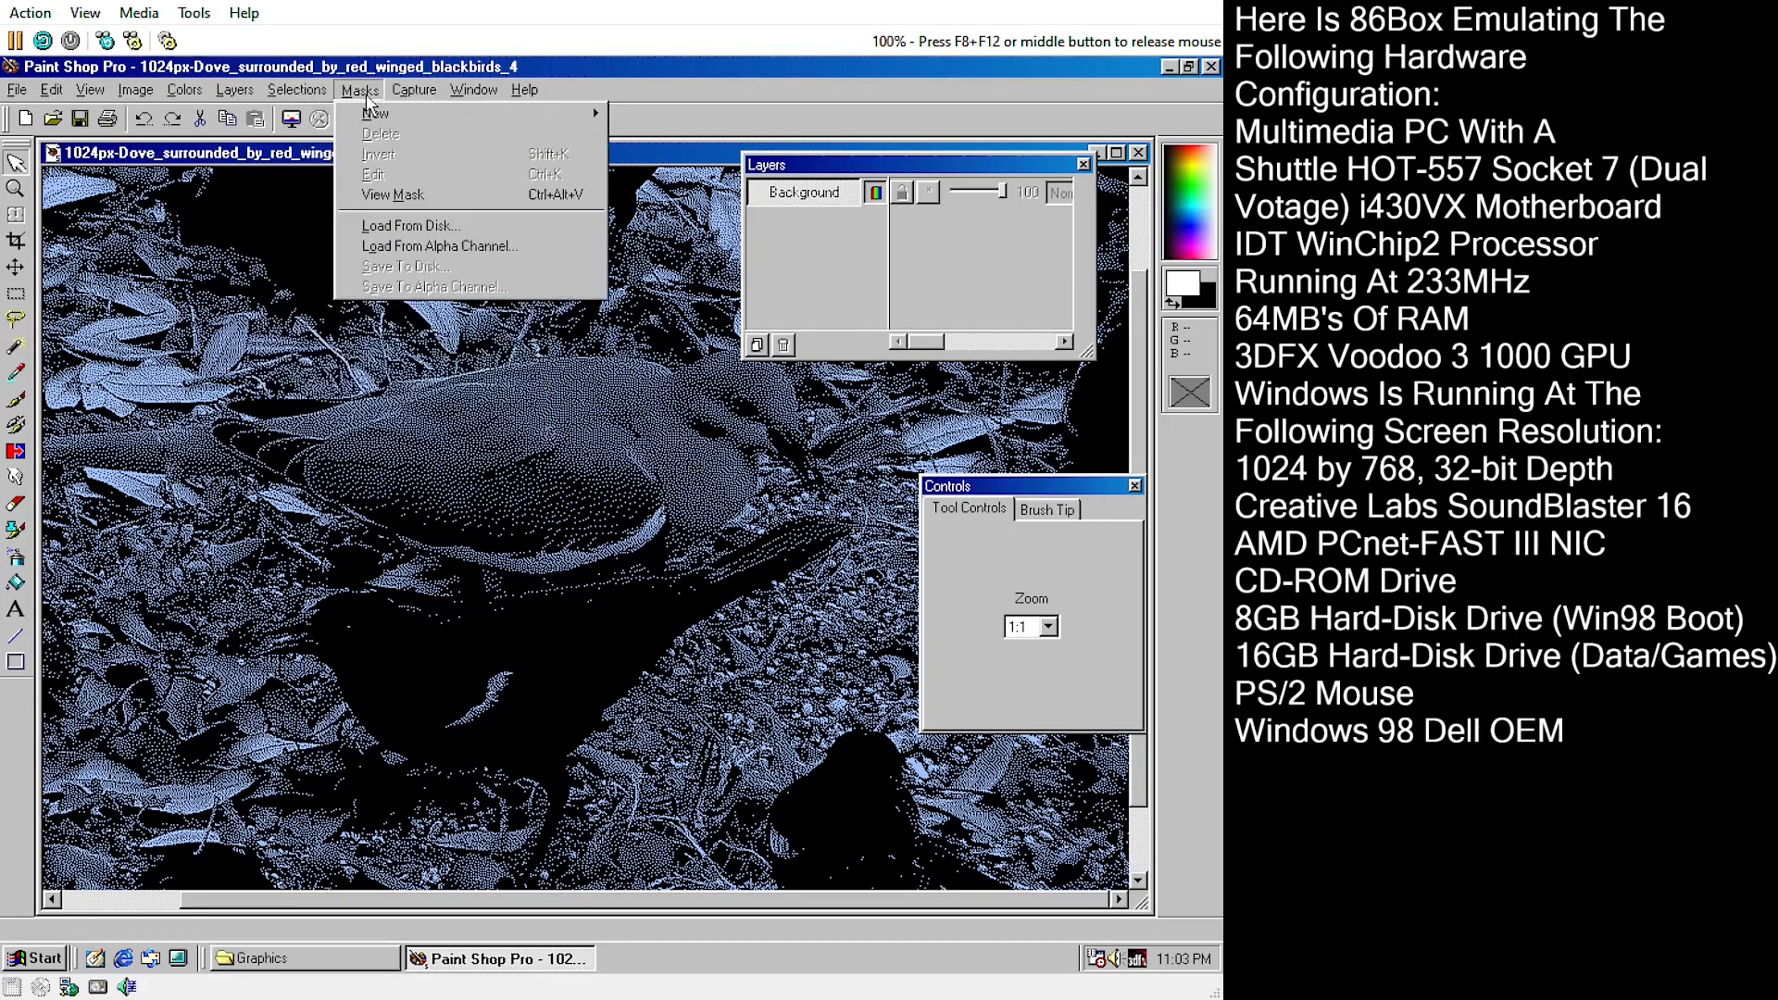
{"action": "mouse_move", "coordinate": [524, 90]}
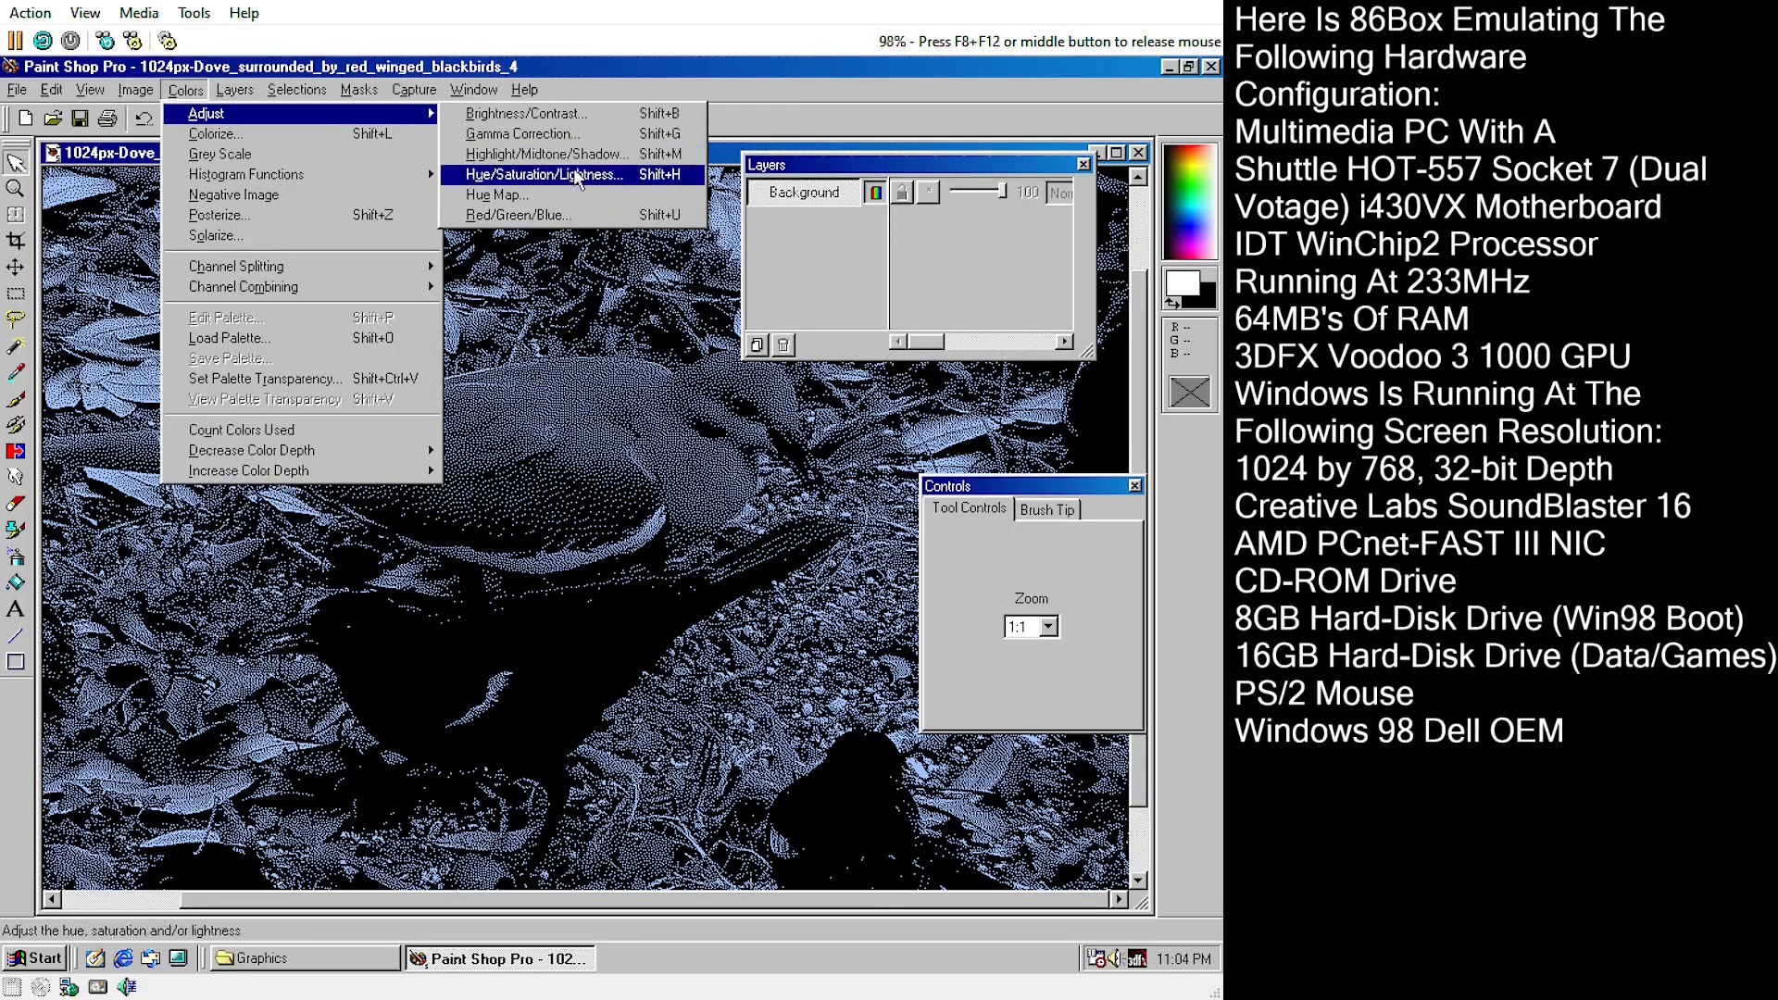
{"action": "left_click", "coordinate": [543, 174]}
{"action": "left_click_drag", "start_coordinate": [494, 686], "coordinate": [501, 682]}
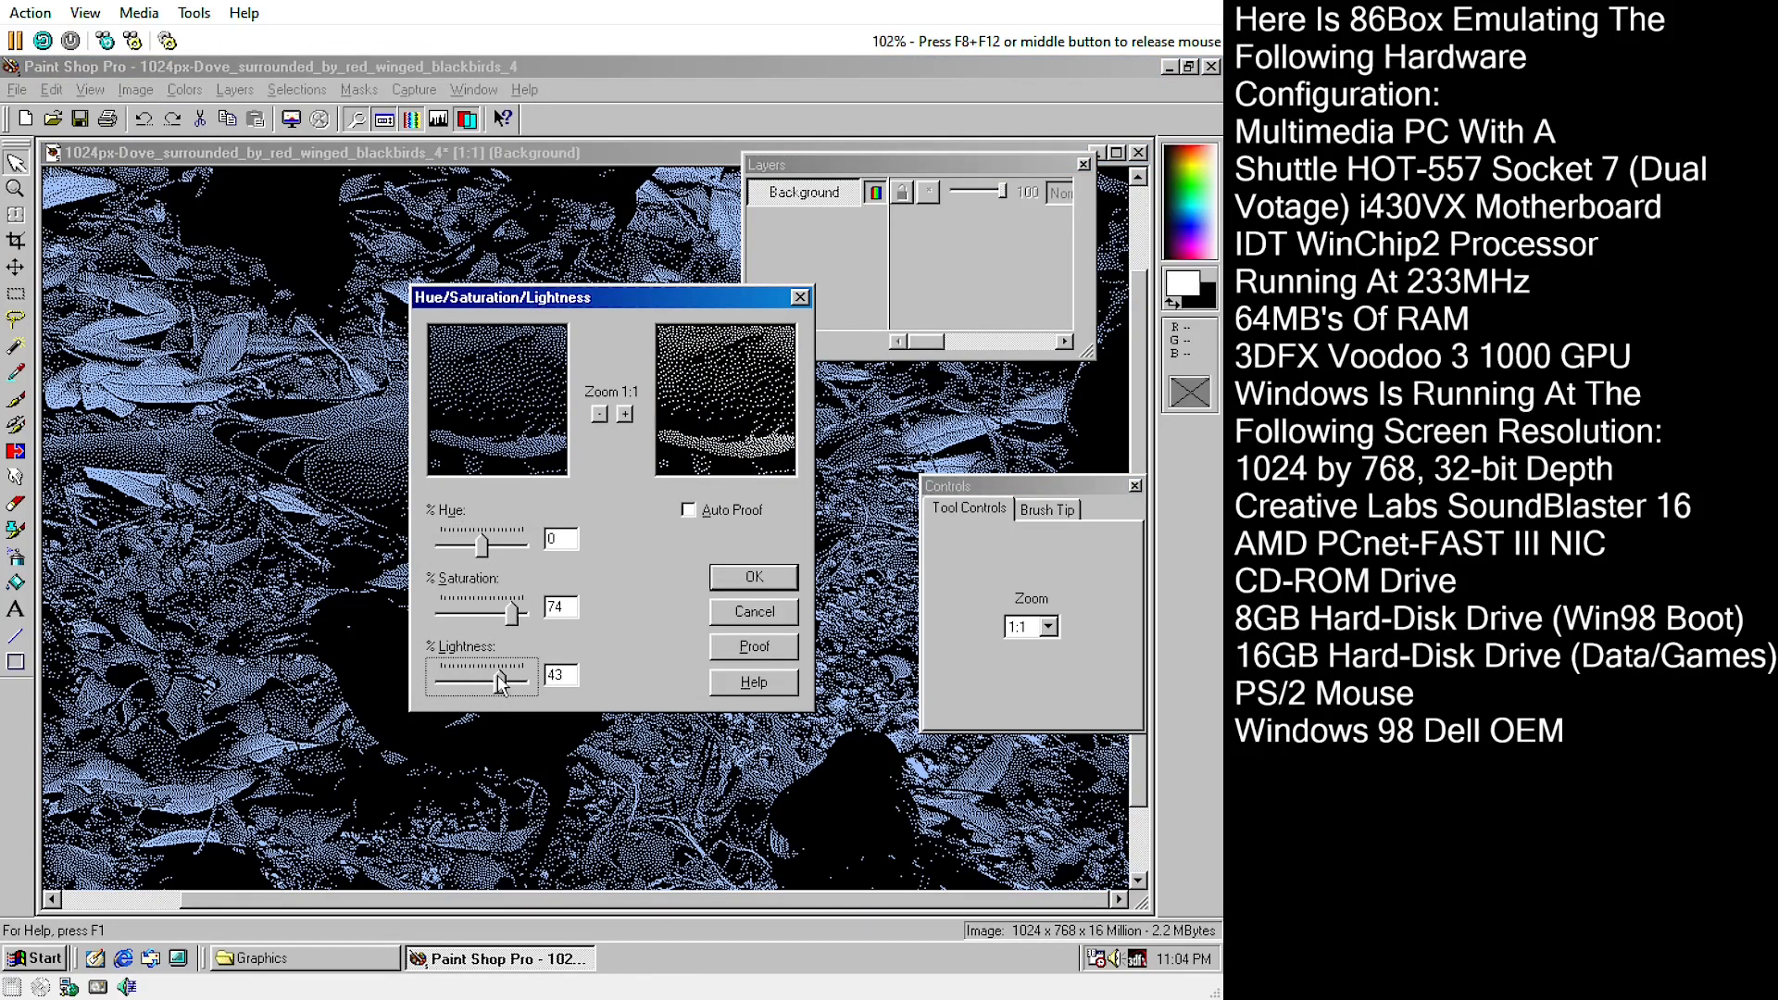
{"action": "left_click", "coordinate": [779, 606]}
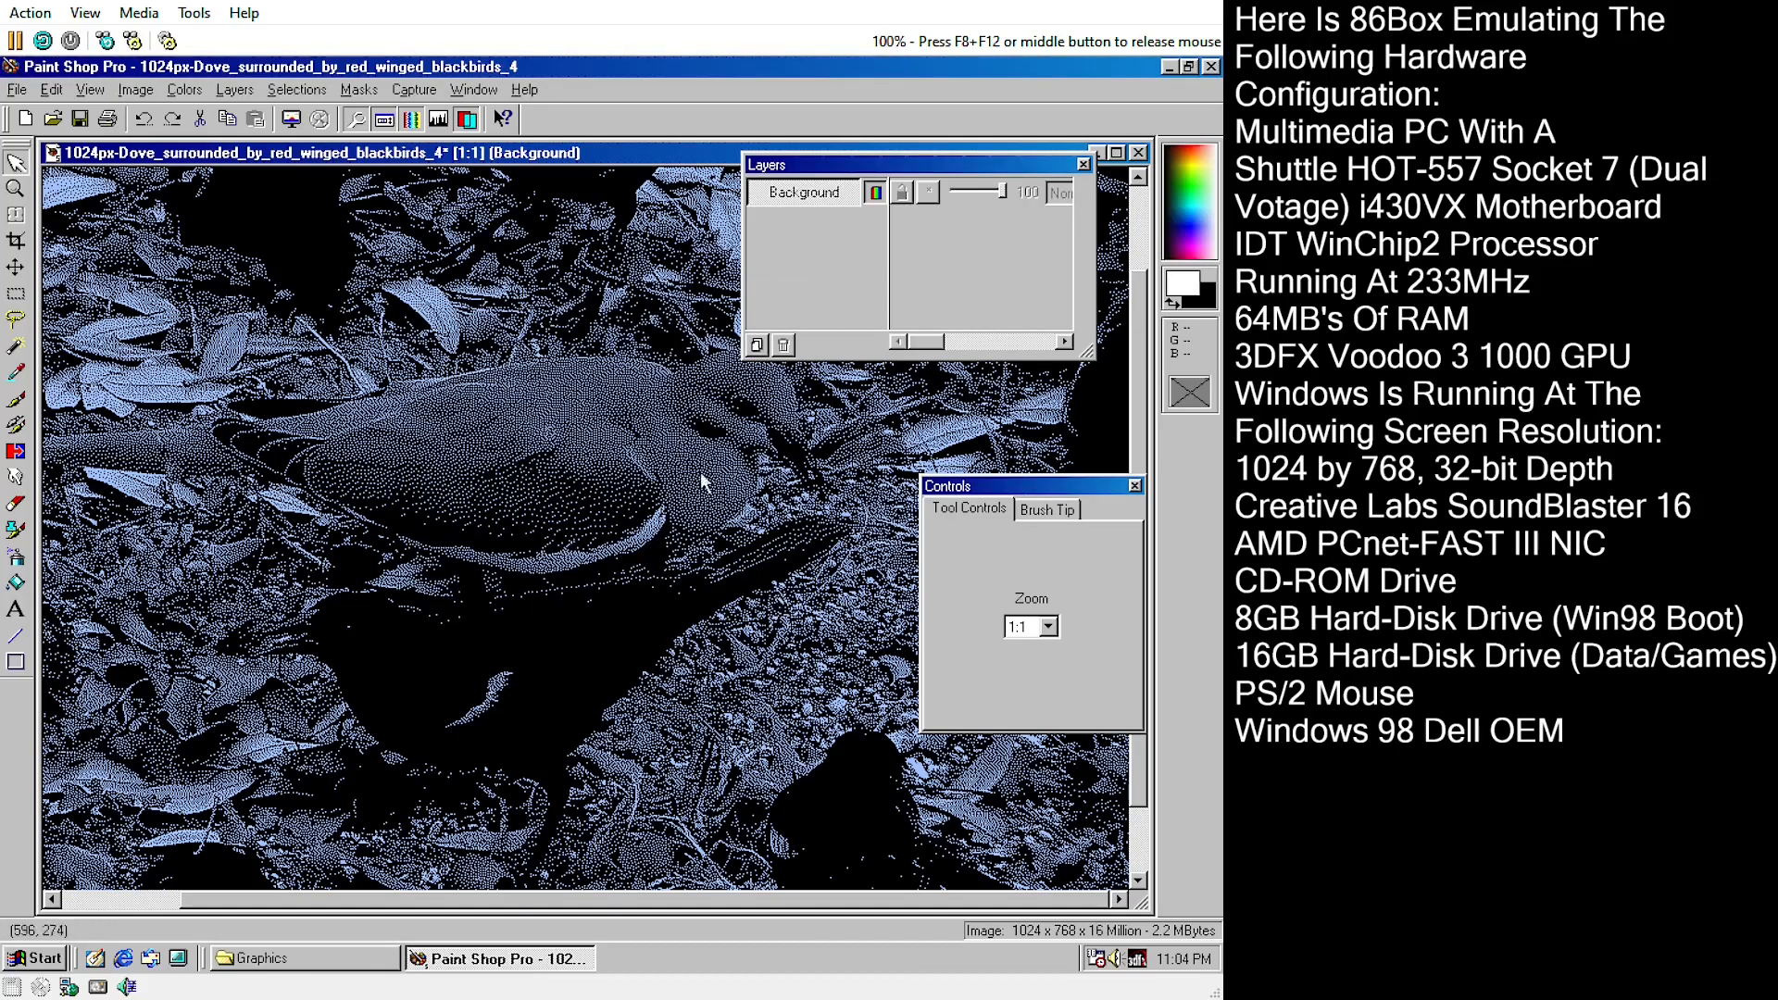
- Undo the tint, color depth and grey scale changes back to the original full-color image
{"action": "left_click", "coordinate": [89, 90]}
{"action": "left_click", "coordinate": [69, 110]}
{"action": "left_click", "coordinate": [52, 90]}
{"action": "left_click", "coordinate": [69, 110]}
{"action": "left_click", "coordinate": [52, 90]}
{"action": "left_click", "coordinate": [70, 110]}
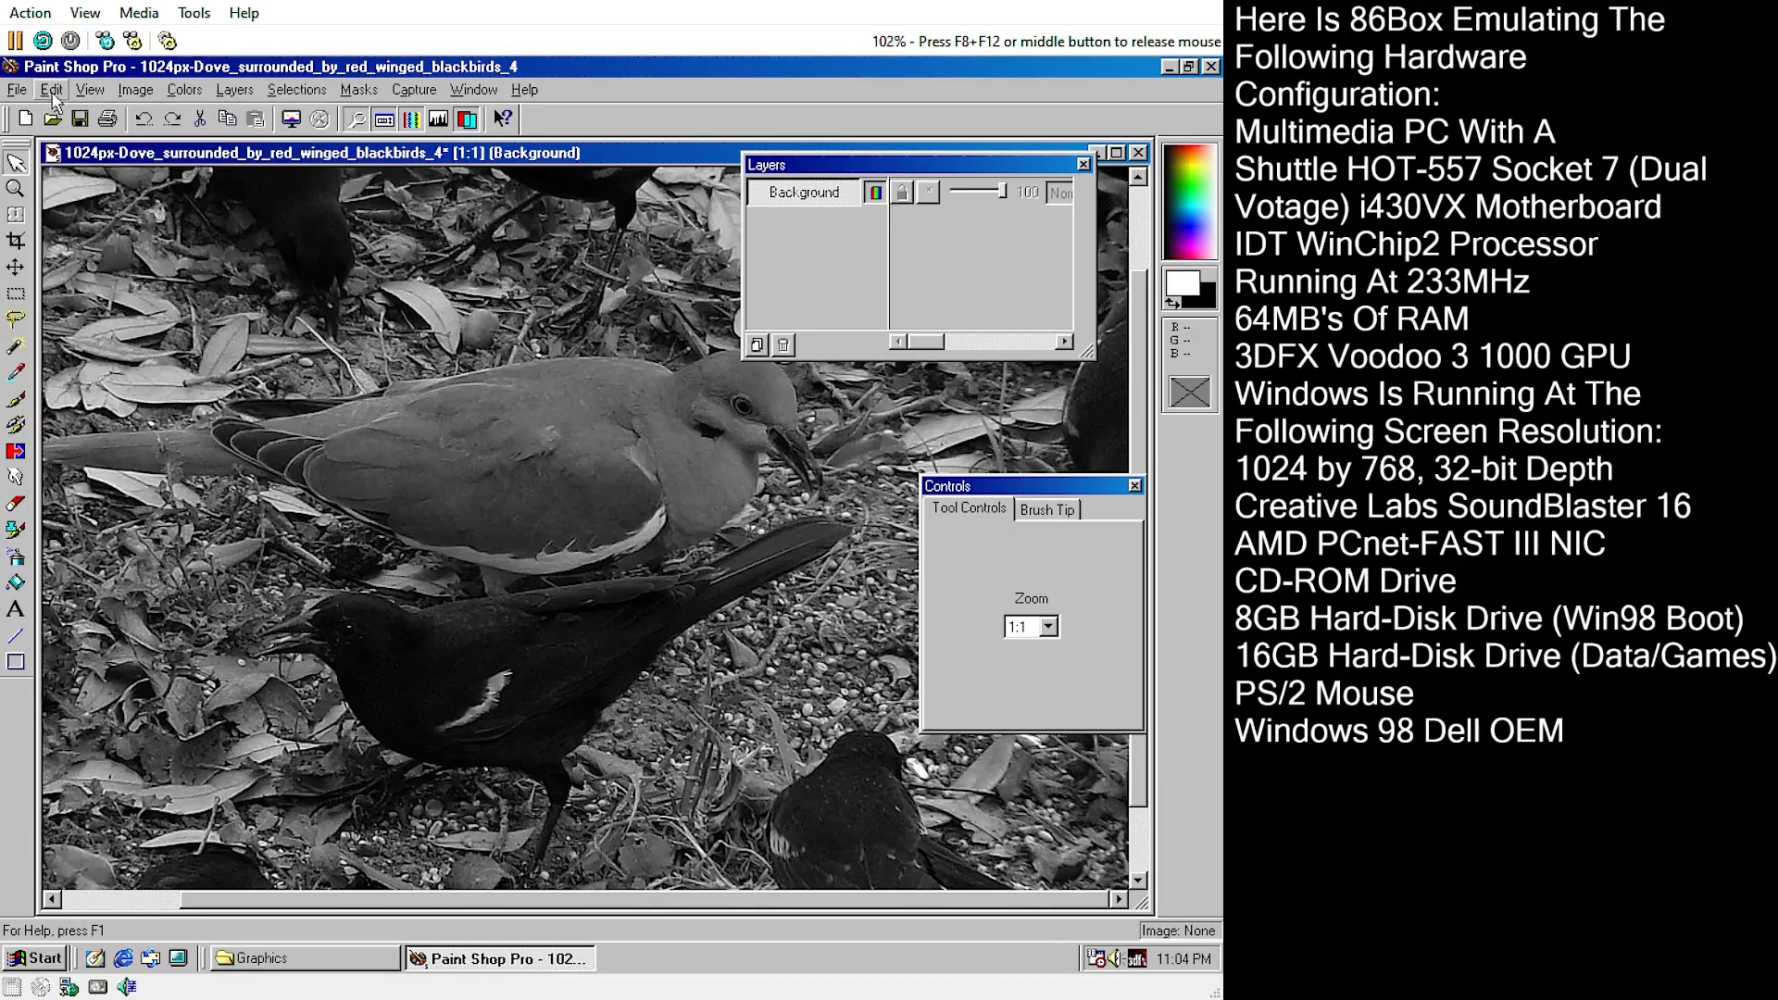
{"action": "left_click", "coordinate": [51, 89]}
{"action": "left_click", "coordinate": [88, 109]}
- Set the full-color image's brightness to 26% and contrast to 80%
{"action": "left_click", "coordinate": [184, 89]}
{"action": "mouse_move", "coordinate": [232, 113]}
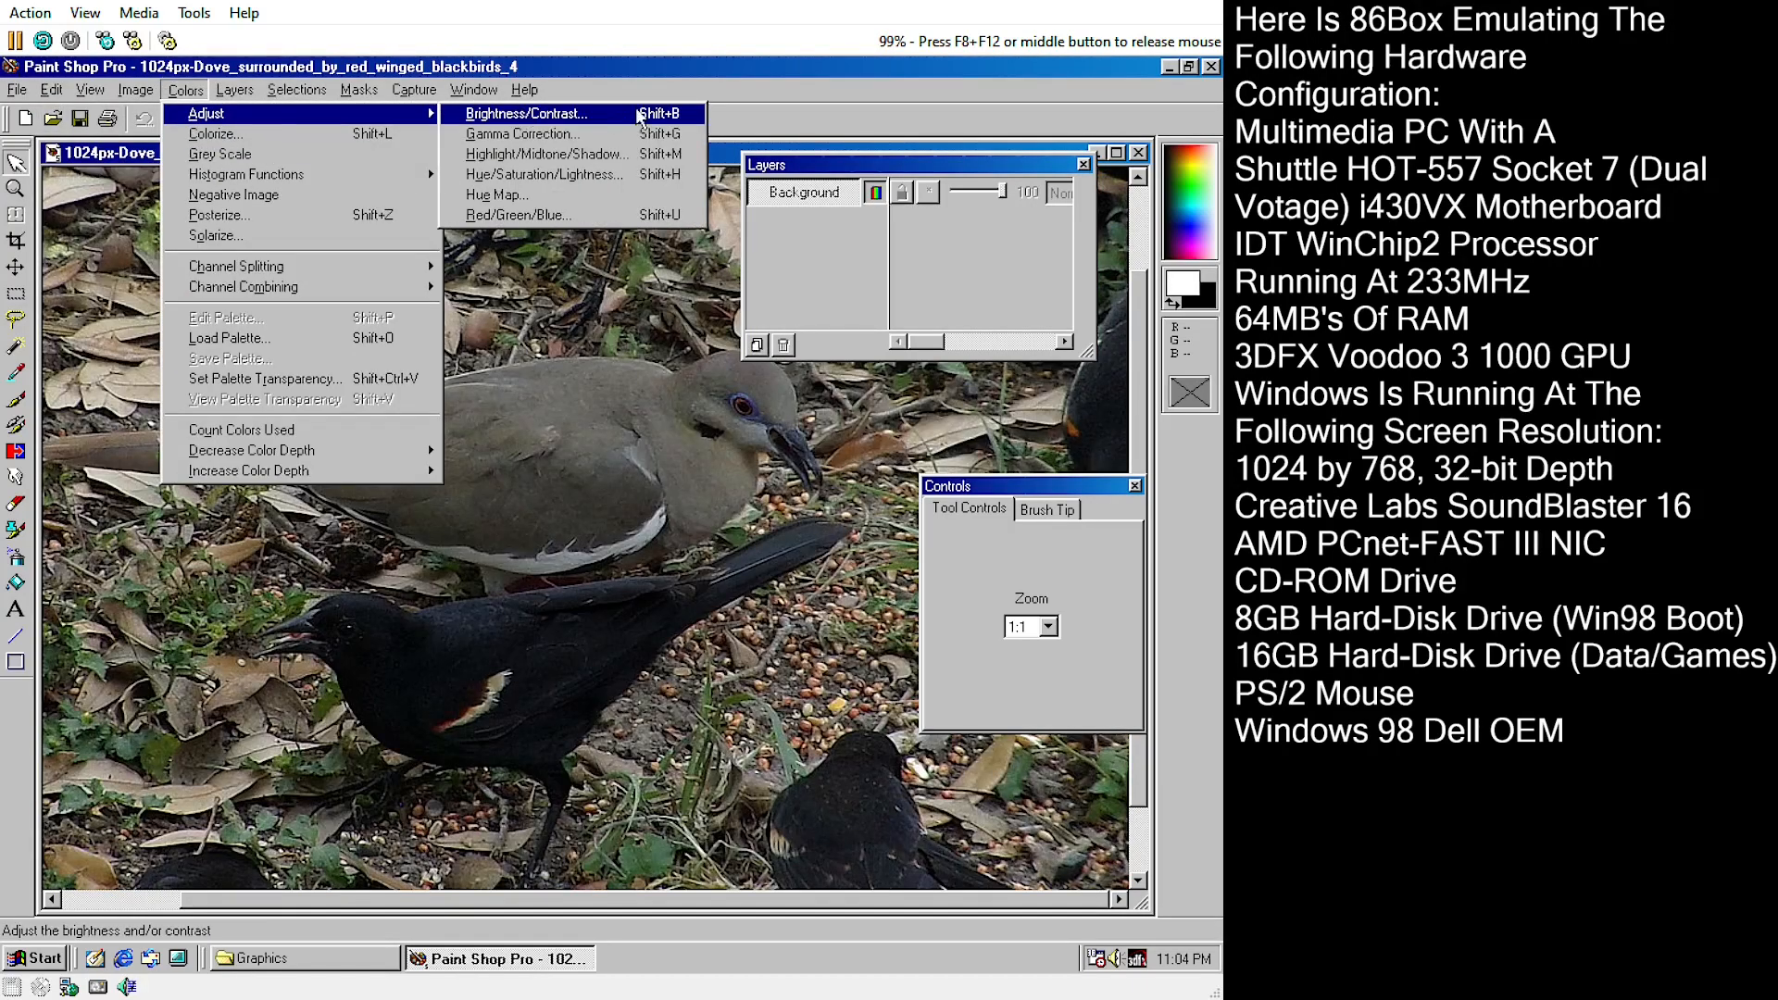
{"action": "left_click", "coordinate": [639, 115]}
{"action": "mouse_move", "coordinate": [507, 576]}
{"action": "left_mouse_down"}
{"action": "mouse_move", "coordinate": [533, 577]}
{"action": "mouse_move", "coordinate": [483, 577]}
{"action": "mouse_move", "coordinate": [517, 579]}
{"action": "mouse_move", "coordinate": [503, 590]}
{"action": "left_mouse_up"}
{"action": "left_click", "coordinate": [717, 574]}
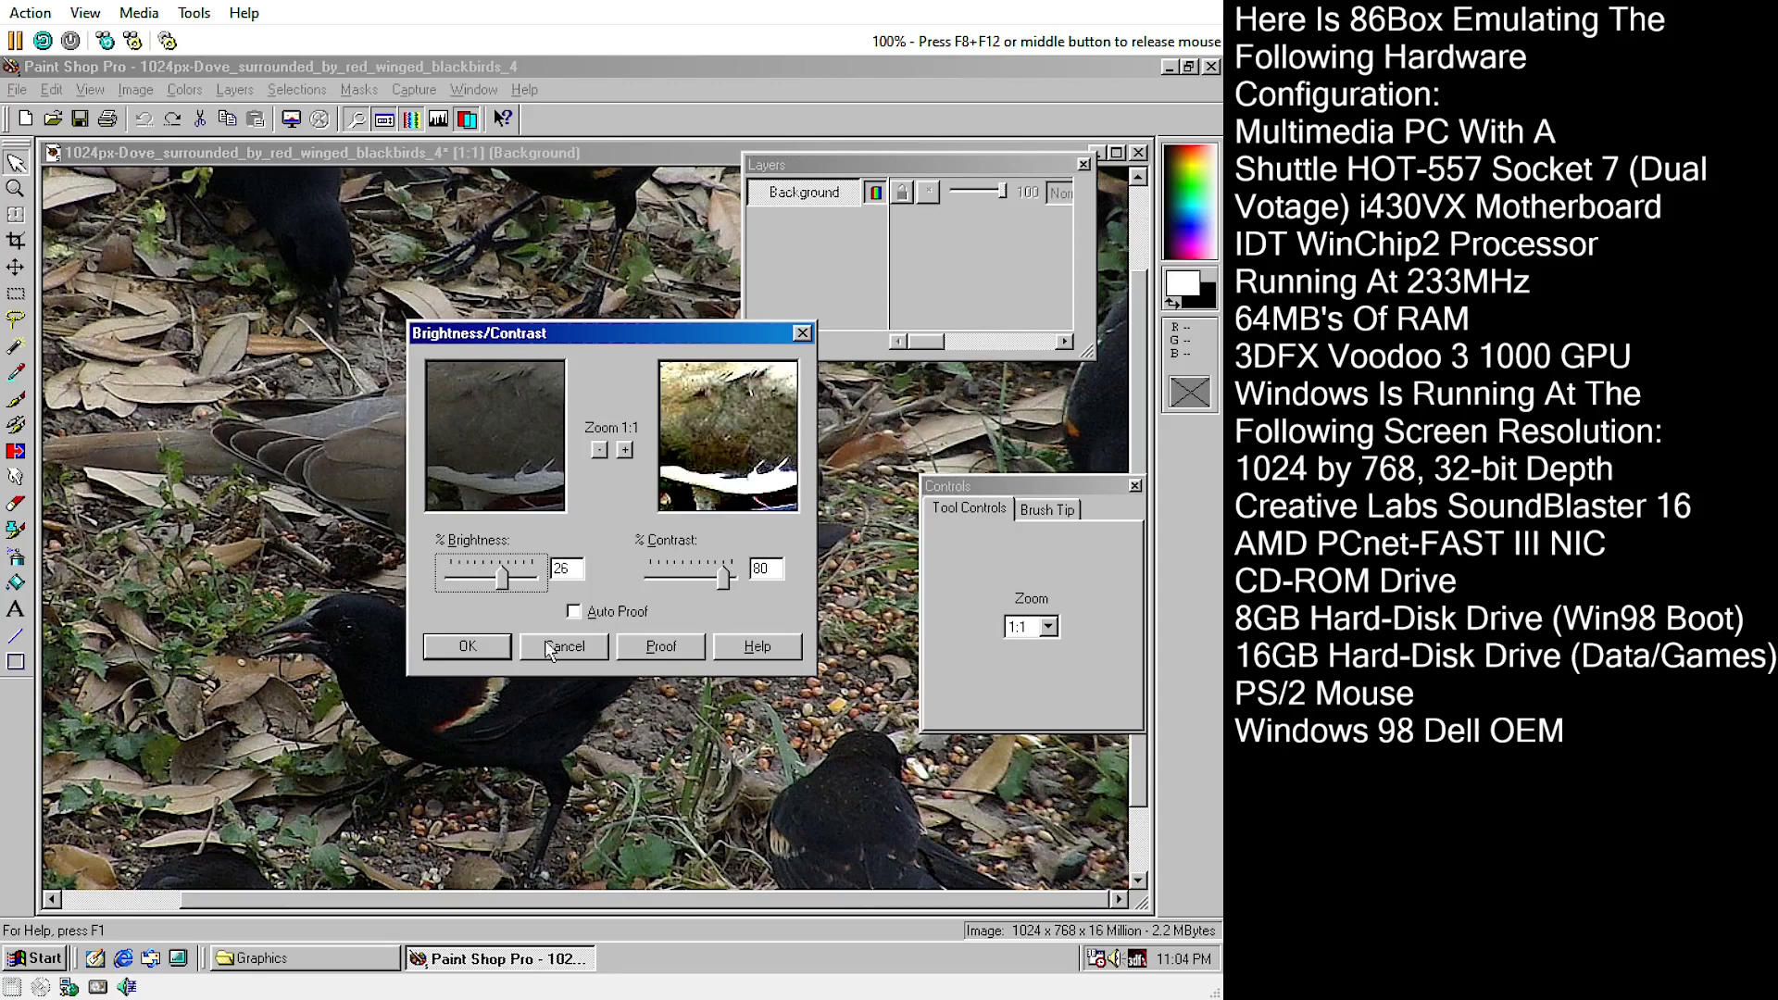
{"action": "left_click", "coordinate": [498, 648]}
- Decrease the brightened image to 2 colors using blue components, weighted palette and Floyd-Steinberg error diffusion
{"action": "left_click", "coordinate": [135, 89]}
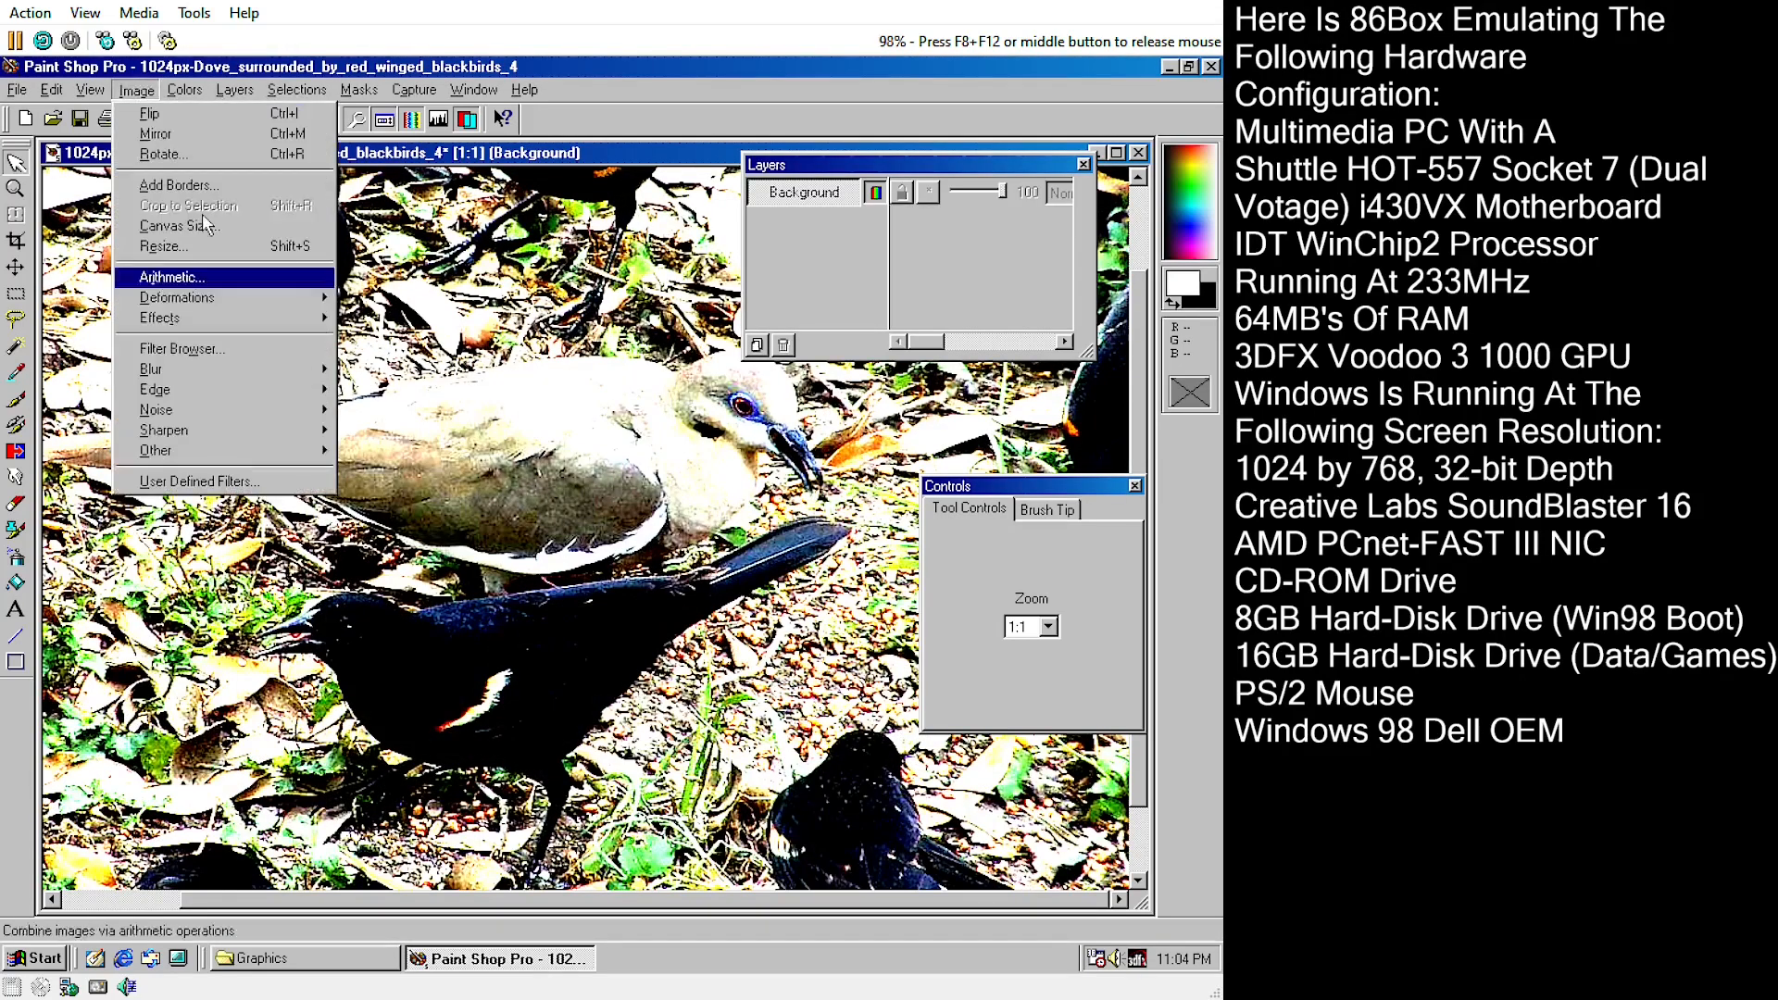
{"action": "left_click", "coordinate": [466, 450]}
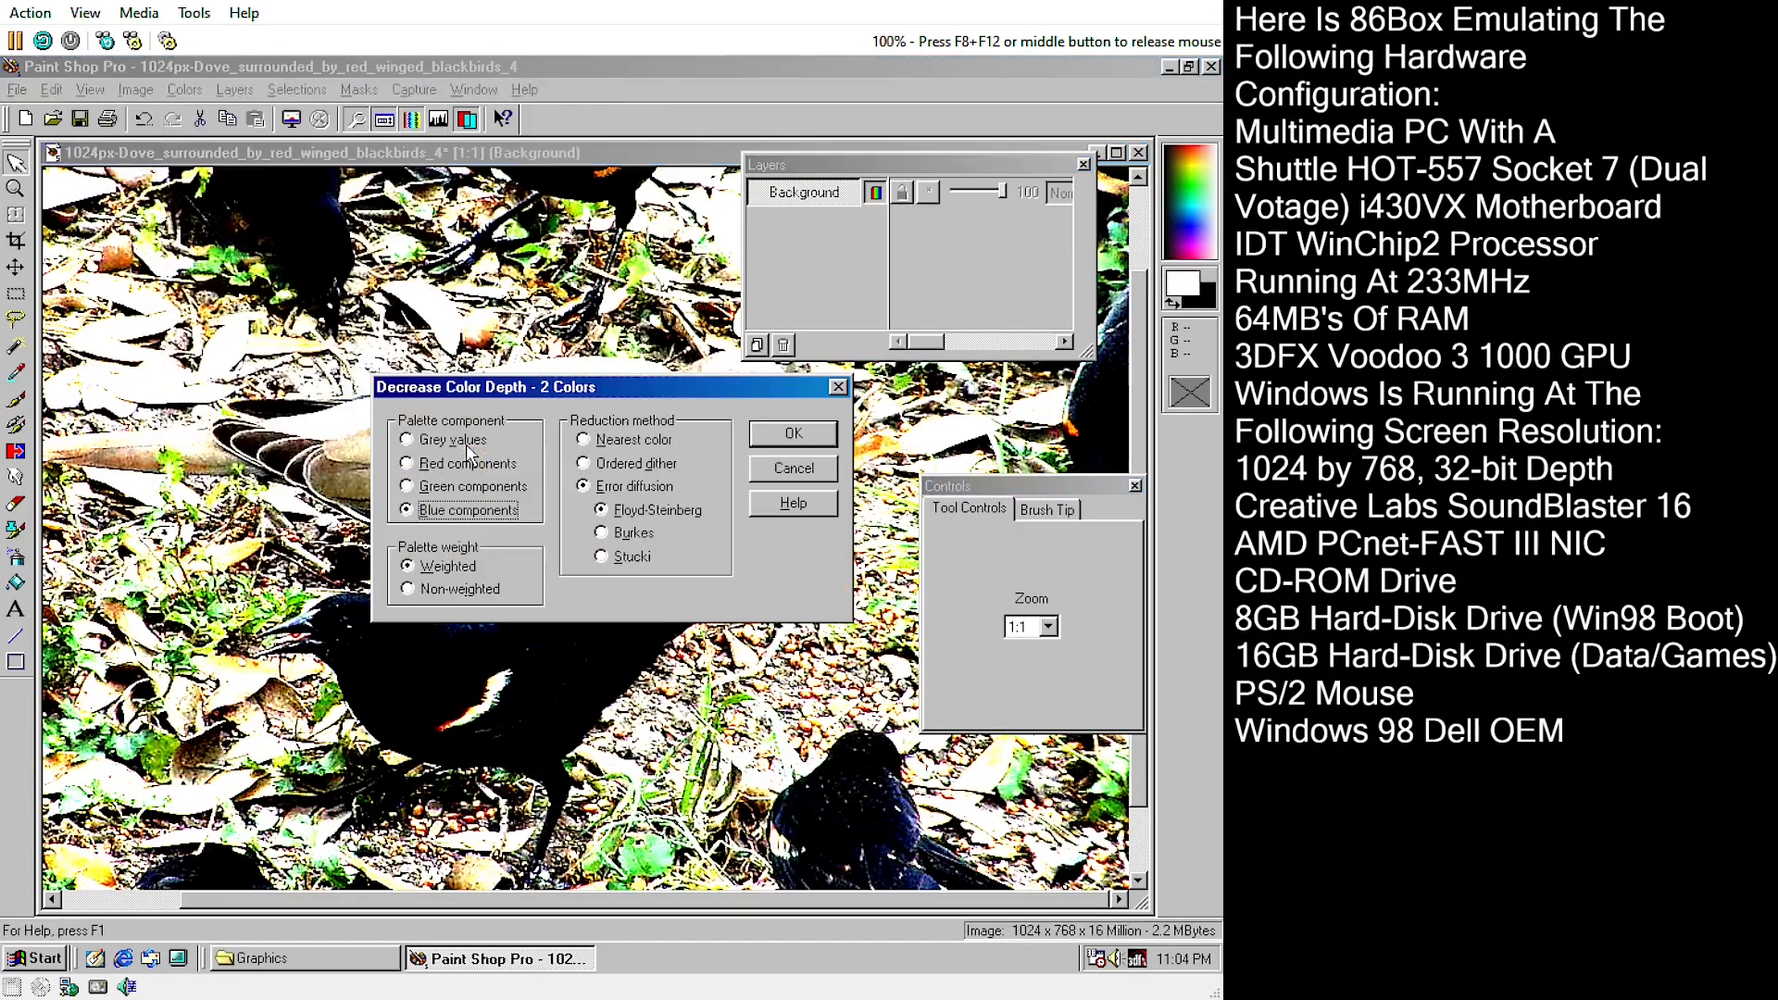
{"action": "left_click", "coordinate": [794, 435]}
- Undo the two-color reduction and the brightness/contrast adjustment
{"action": "left_click", "coordinate": [51, 89]}
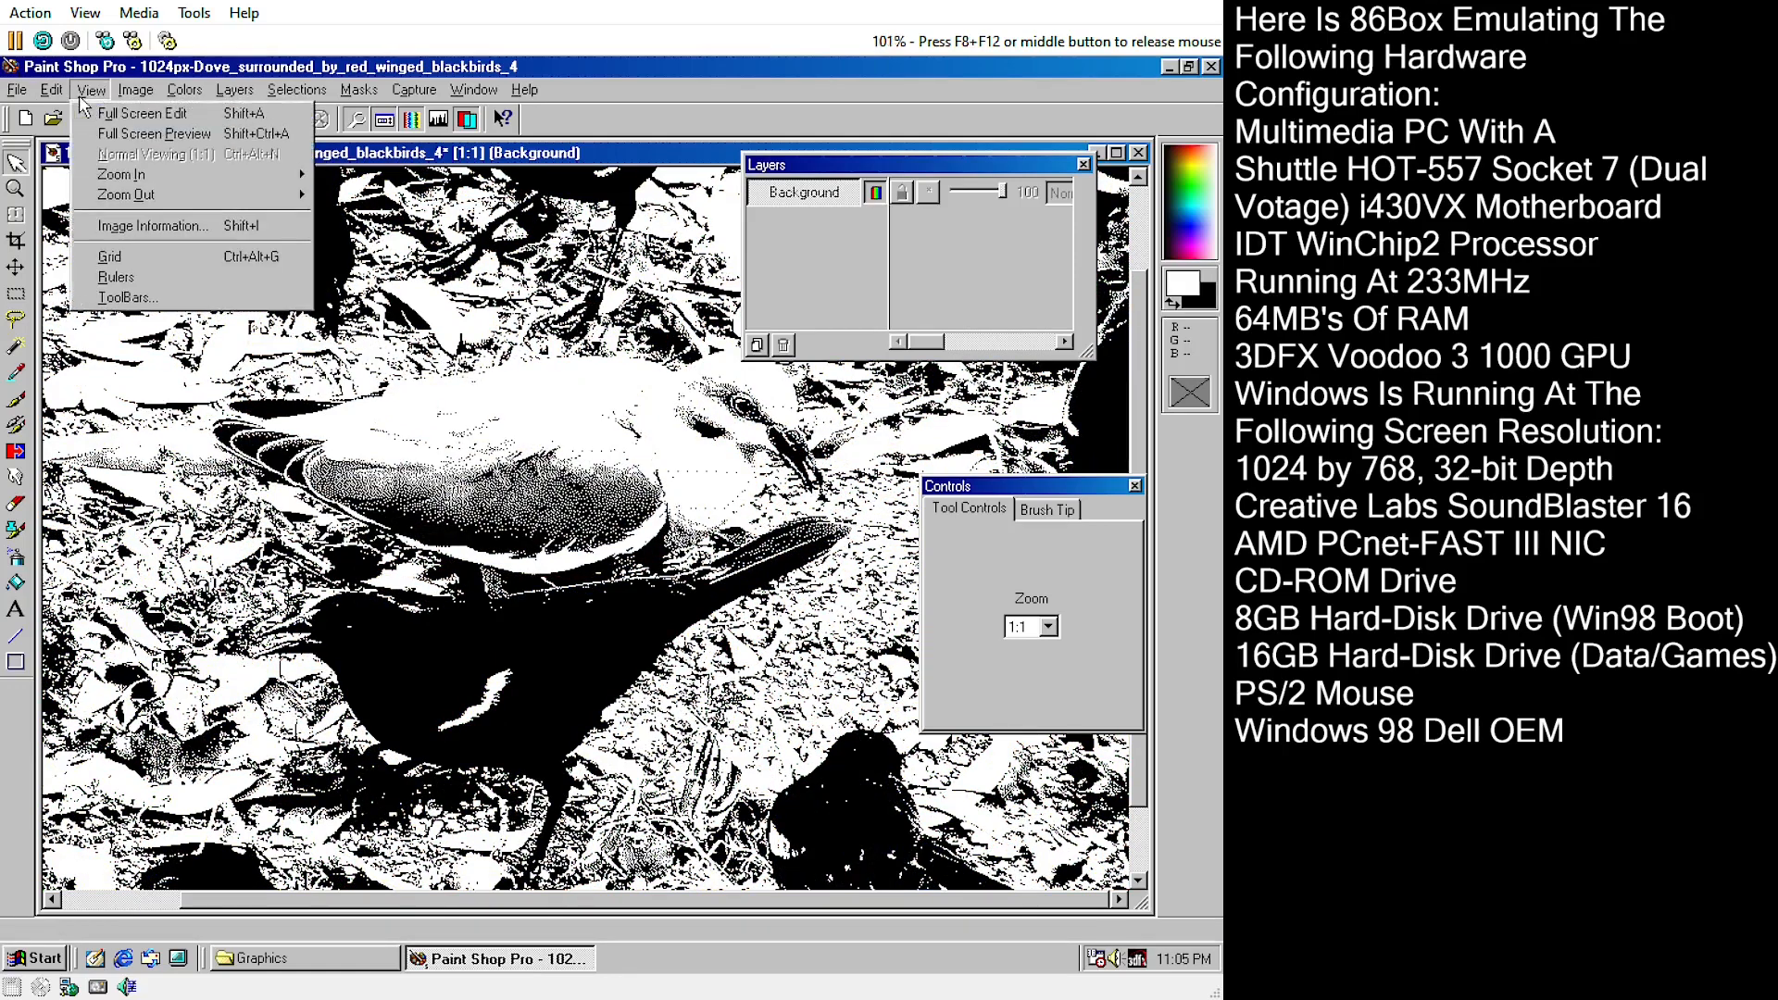
{"action": "left_click", "coordinate": [74, 112]}
{"action": "left_click", "coordinate": [19, 90]}
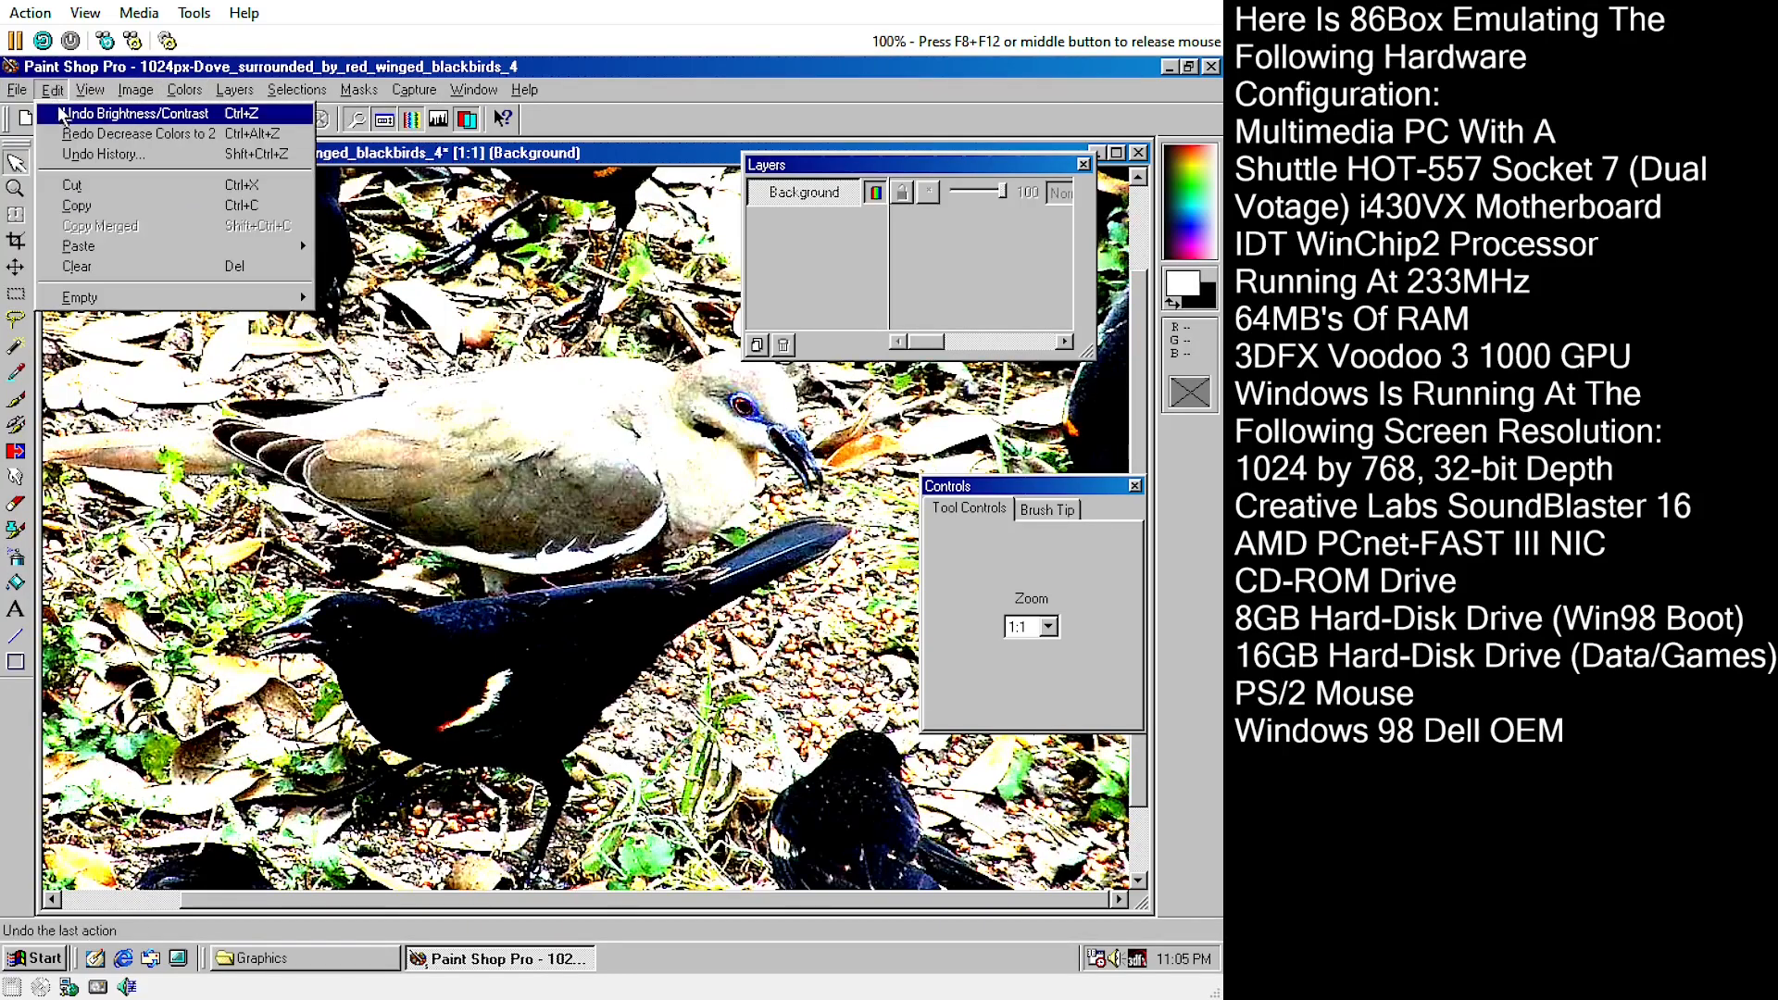
{"action": "left_click", "coordinate": [74, 112]}
- Raise the full-color image's saturation and lightness with the Hue/Saturation/Lightness adjustment
{"action": "left_click", "coordinate": [185, 88]}
{"action": "mouse_move", "coordinate": [389, 113]}
{"action": "left_click", "coordinate": [568, 174]}
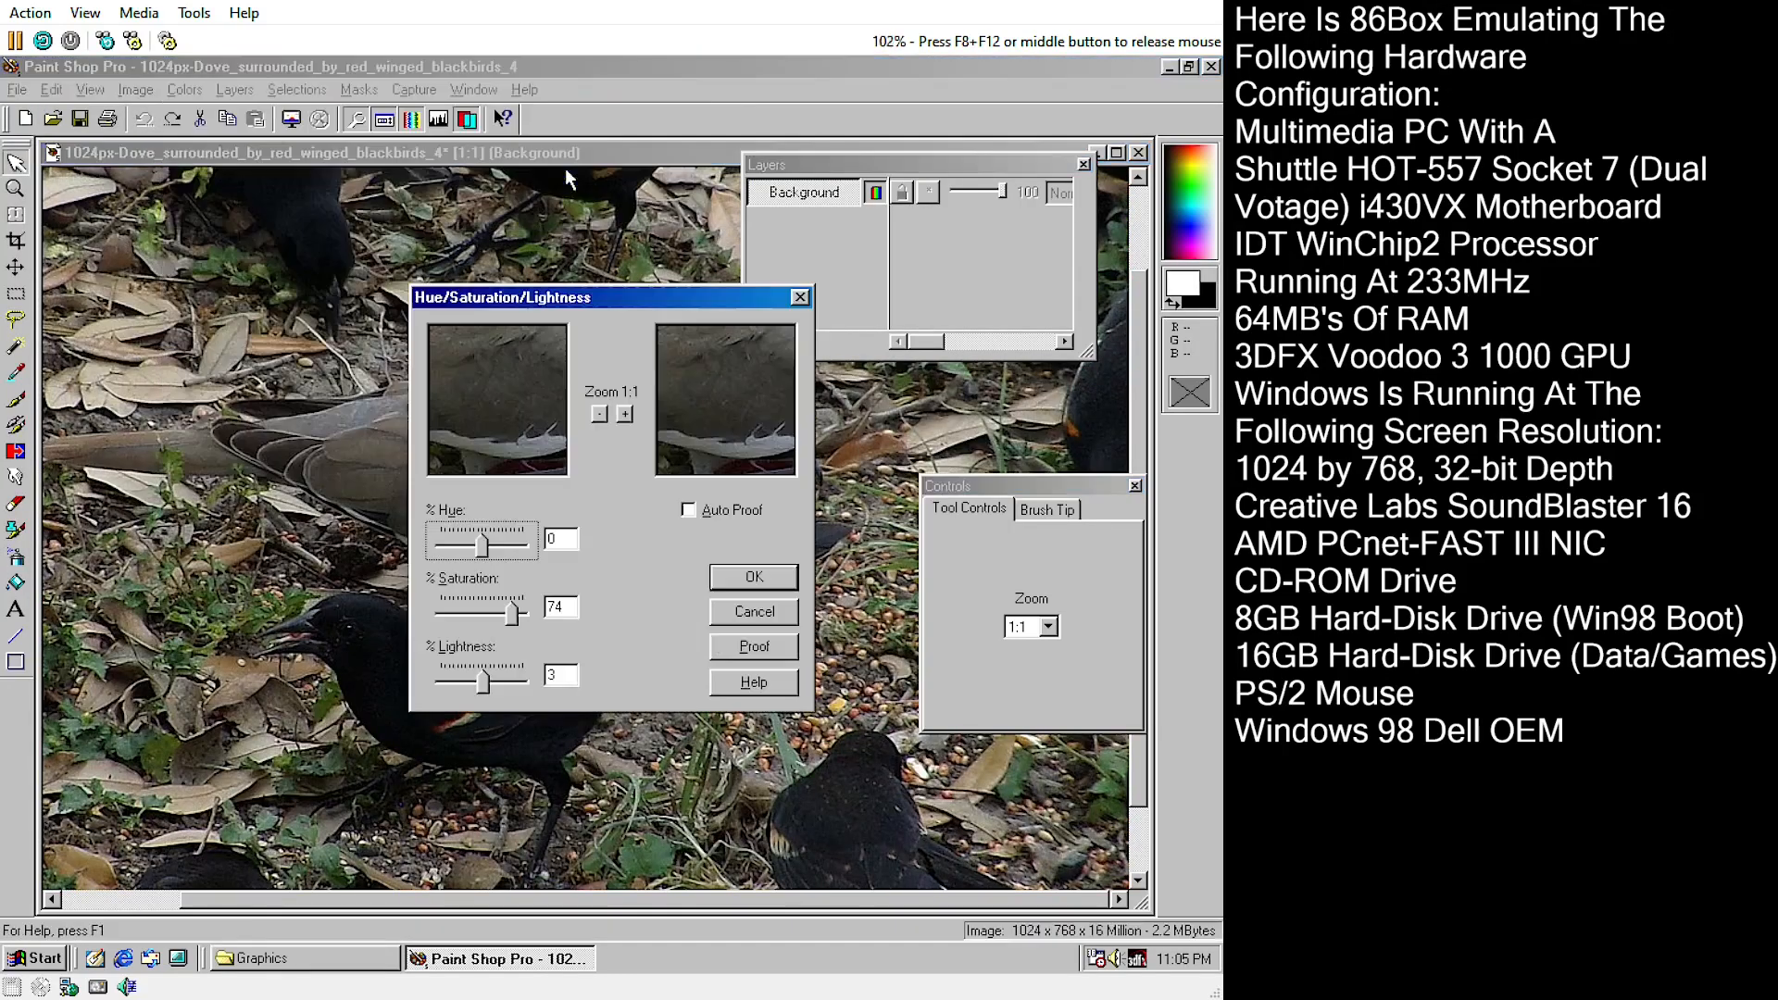
{"action": "left_click_drag", "start_coordinate": [514, 614], "coordinate": [524, 614]}
{"action": "left_click_drag", "start_coordinate": [483, 683], "coordinate": [524, 682]}
{"action": "left_click", "coordinate": [728, 581]}
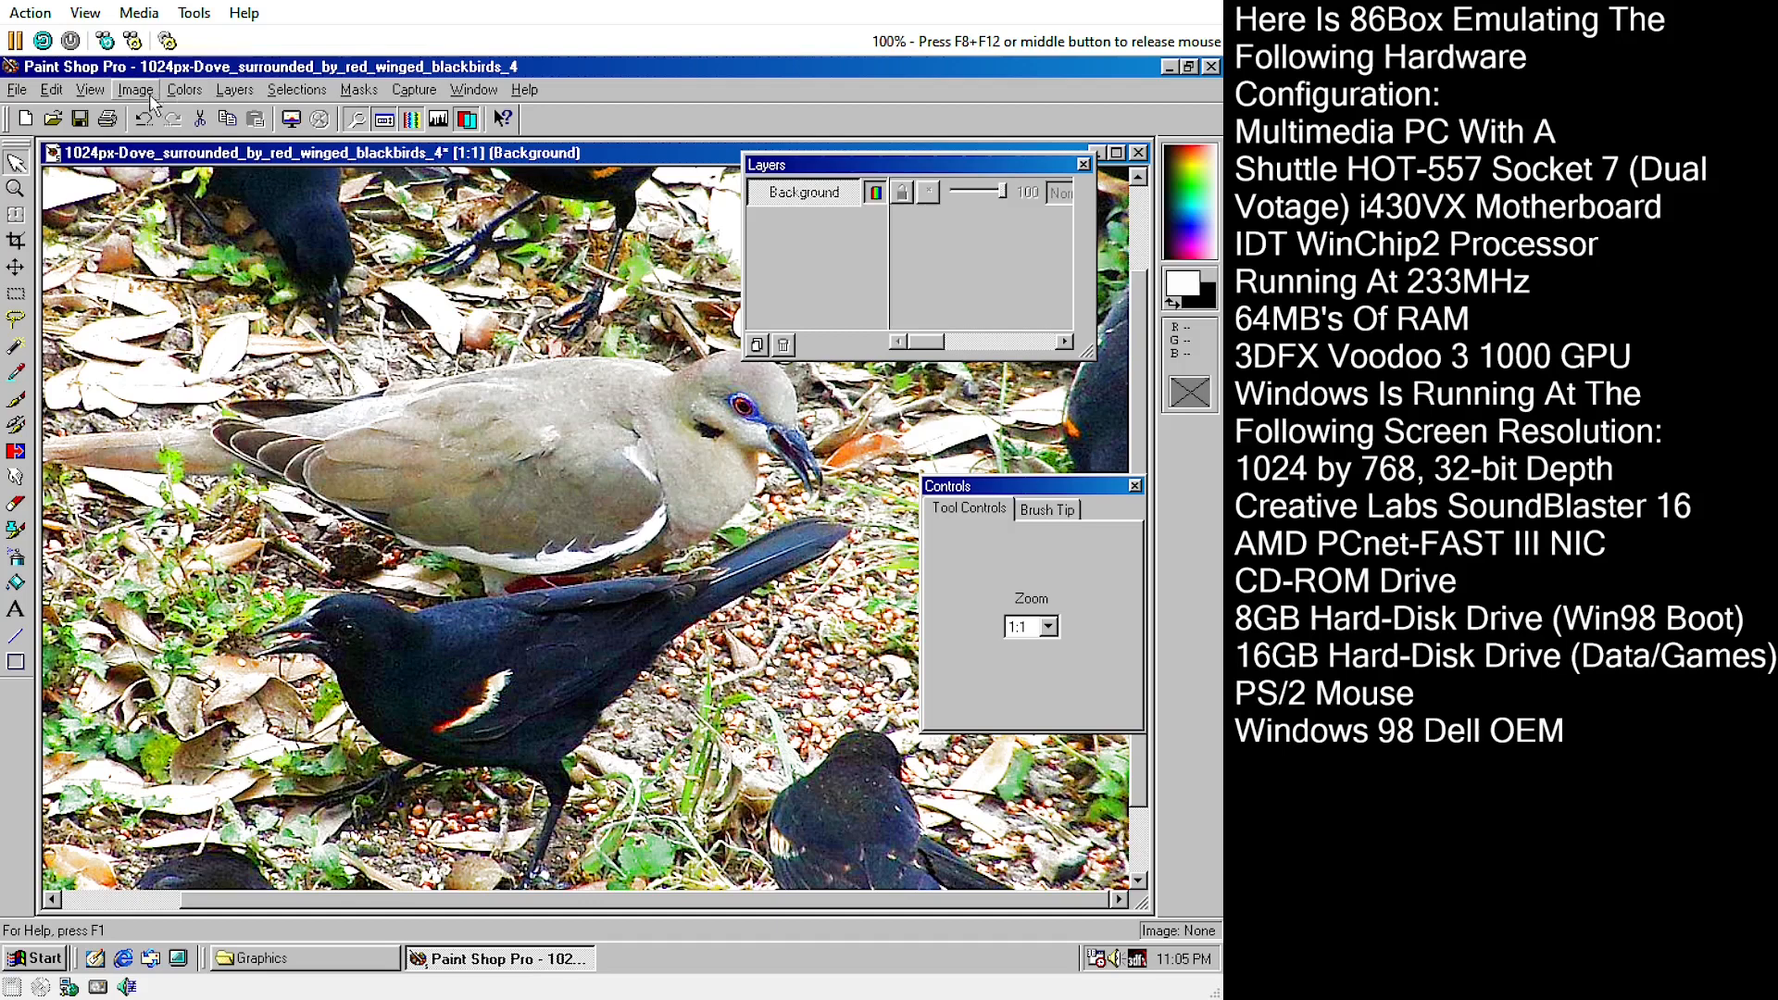
- Decrease the lightened image's color depth to 2 colors using blue components, weighted palette and Floyd-Steinberg error diffusion
{"action": "left_click", "coordinate": [148, 92]}
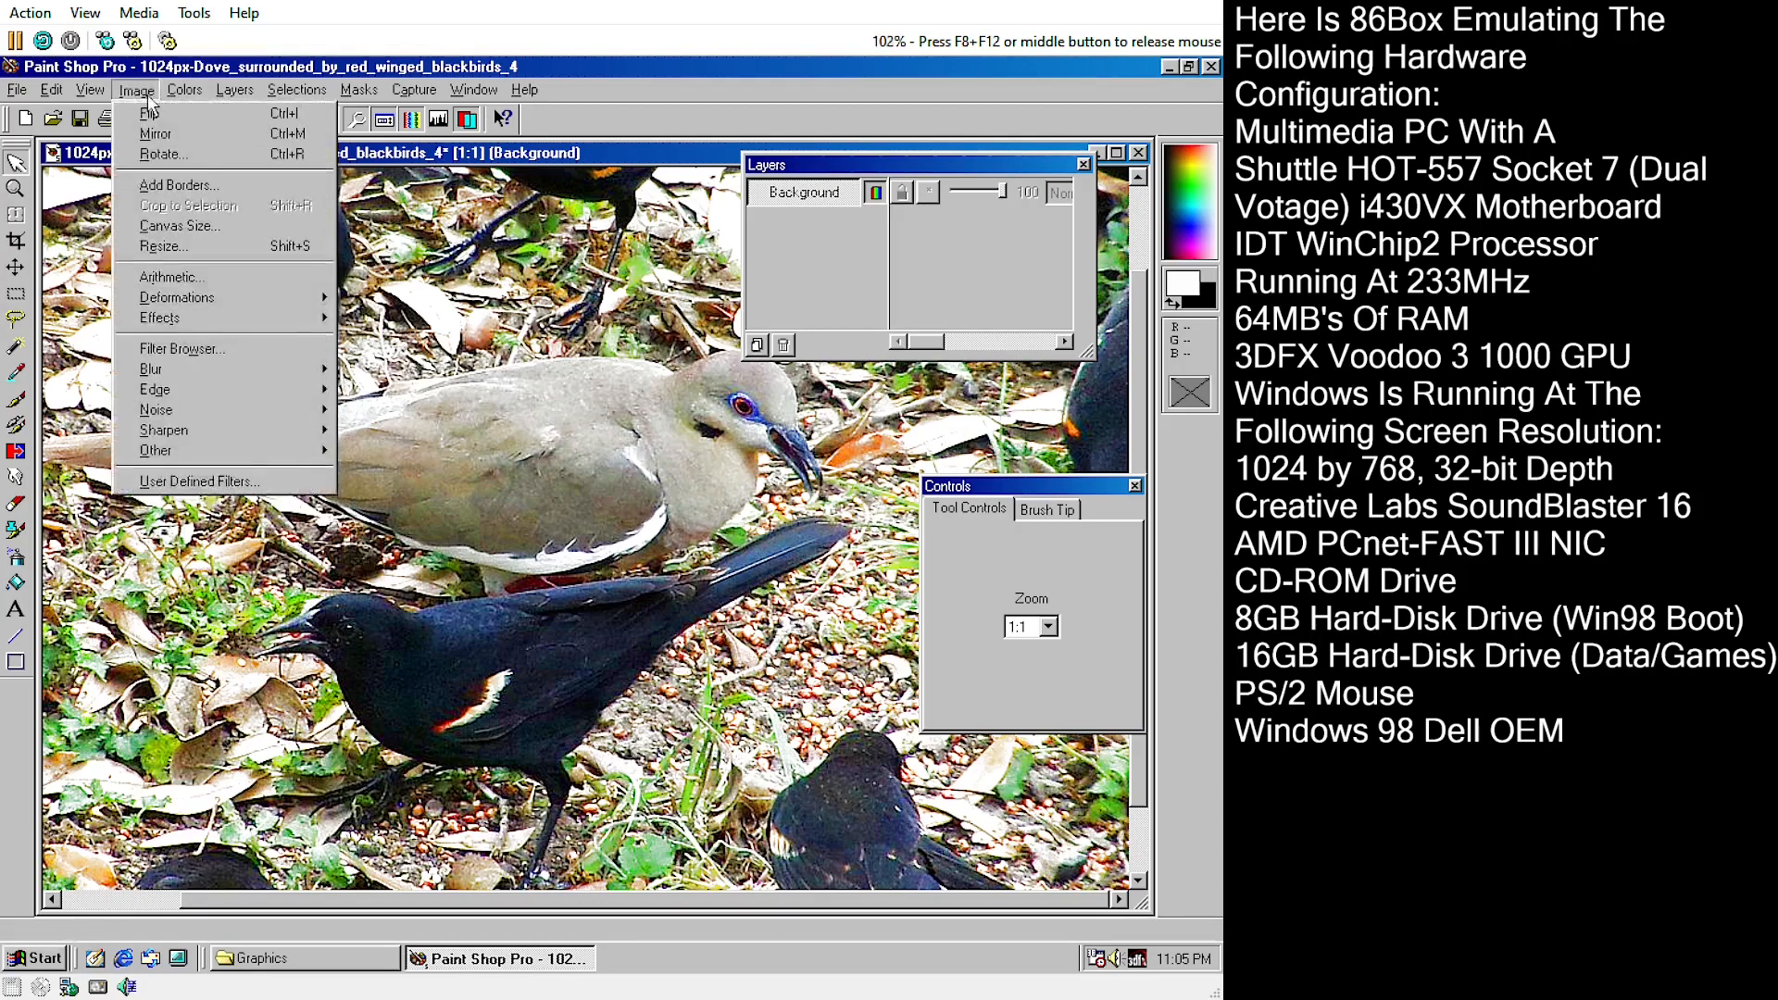
{"action": "mouse_move", "coordinate": [185, 90]}
{"action": "mouse_move", "coordinate": [407, 450]}
{"action": "left_click", "coordinate": [509, 451]}
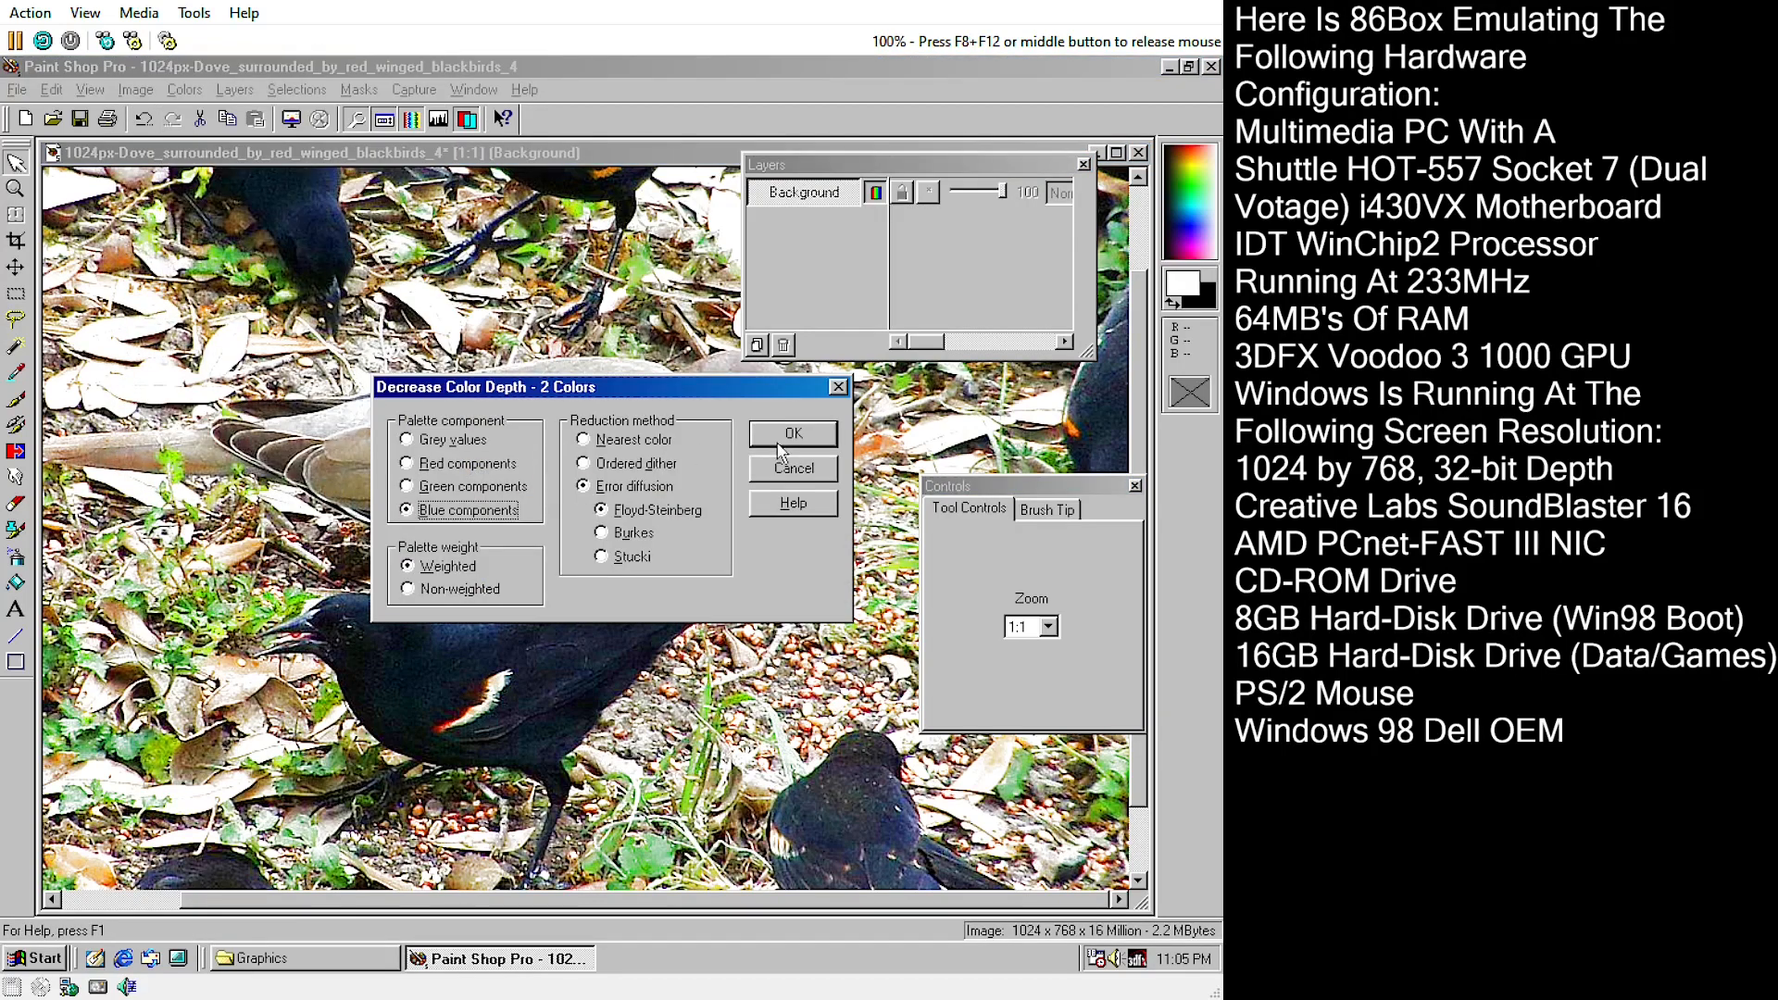
{"action": "left_click", "coordinate": [783, 431]}
- Increase the lightened two-color image's color depth to 16 million colors
{"action": "left_click", "coordinate": [190, 89]}
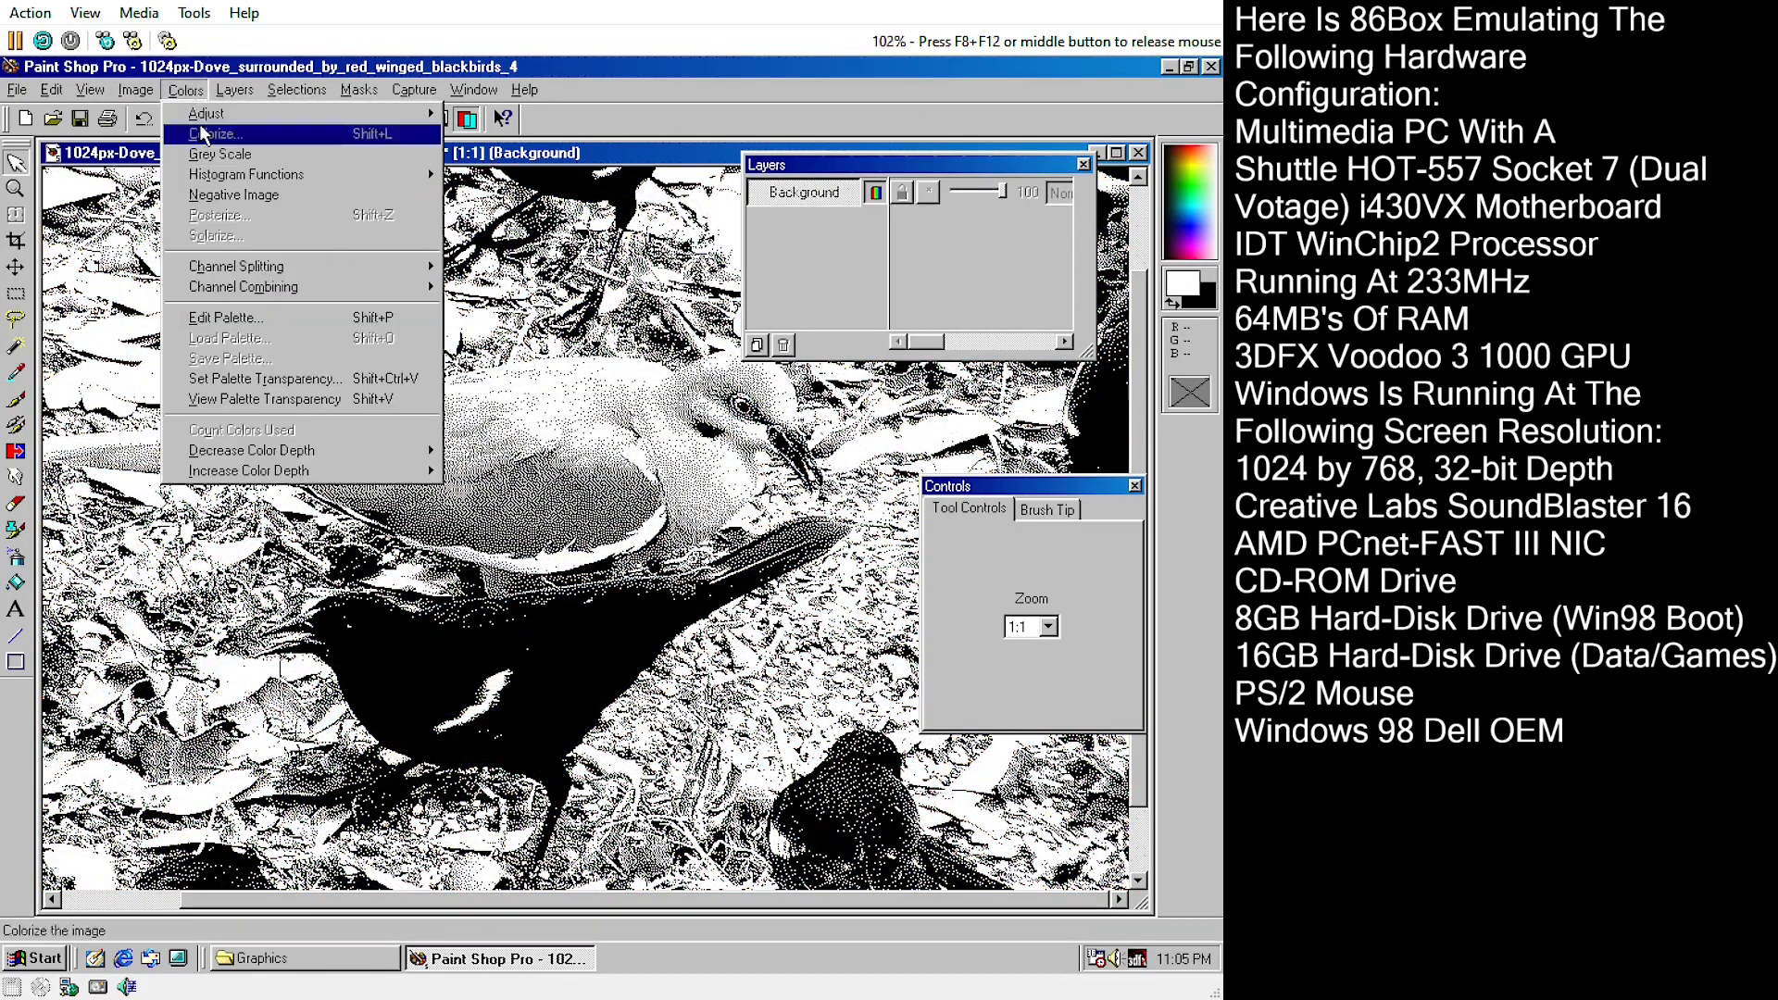
{"action": "mouse_move", "coordinate": [389, 470]}
{"action": "left_click", "coordinate": [519, 509]}
- Apply a Red/Green/Blue adjustment of -38% red, -24% green and 100% blue to the lightened dithered image, and undo it
{"action": "left_click", "coordinate": [239, 88]}
{"action": "mouse_move", "coordinate": [184, 90]}
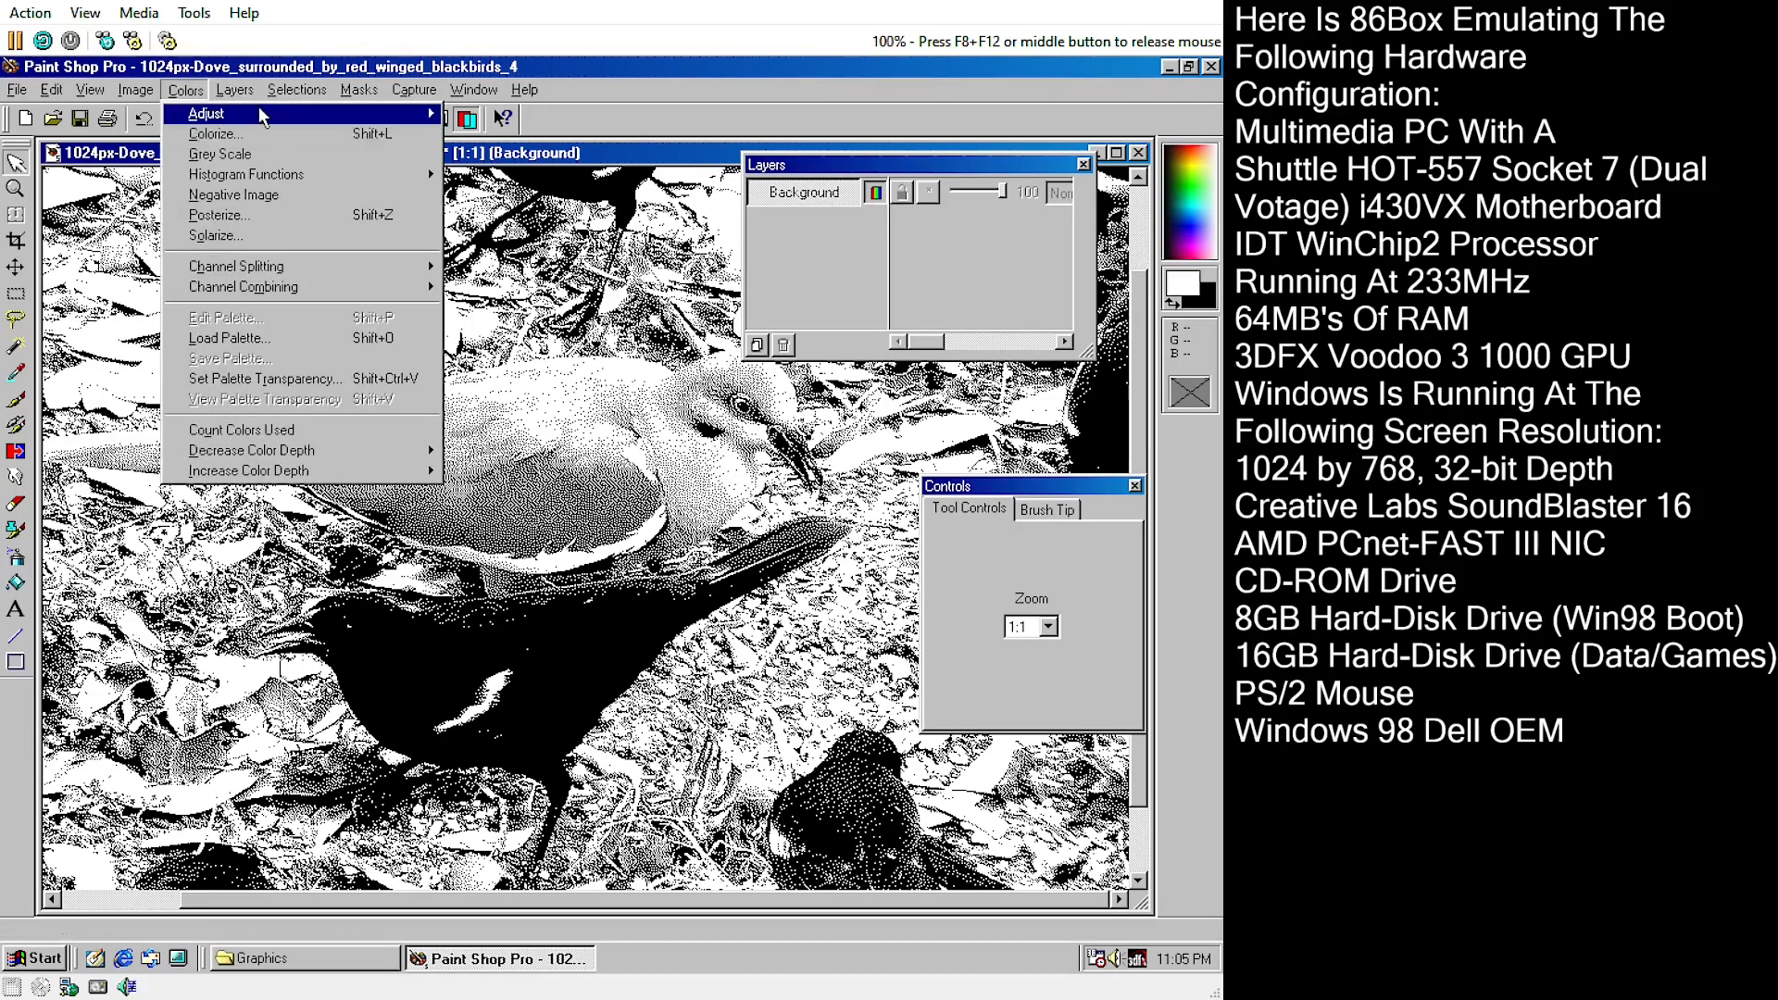
{"action": "left_click", "coordinate": [519, 239]}
{"action": "left_click", "coordinate": [778, 582]}
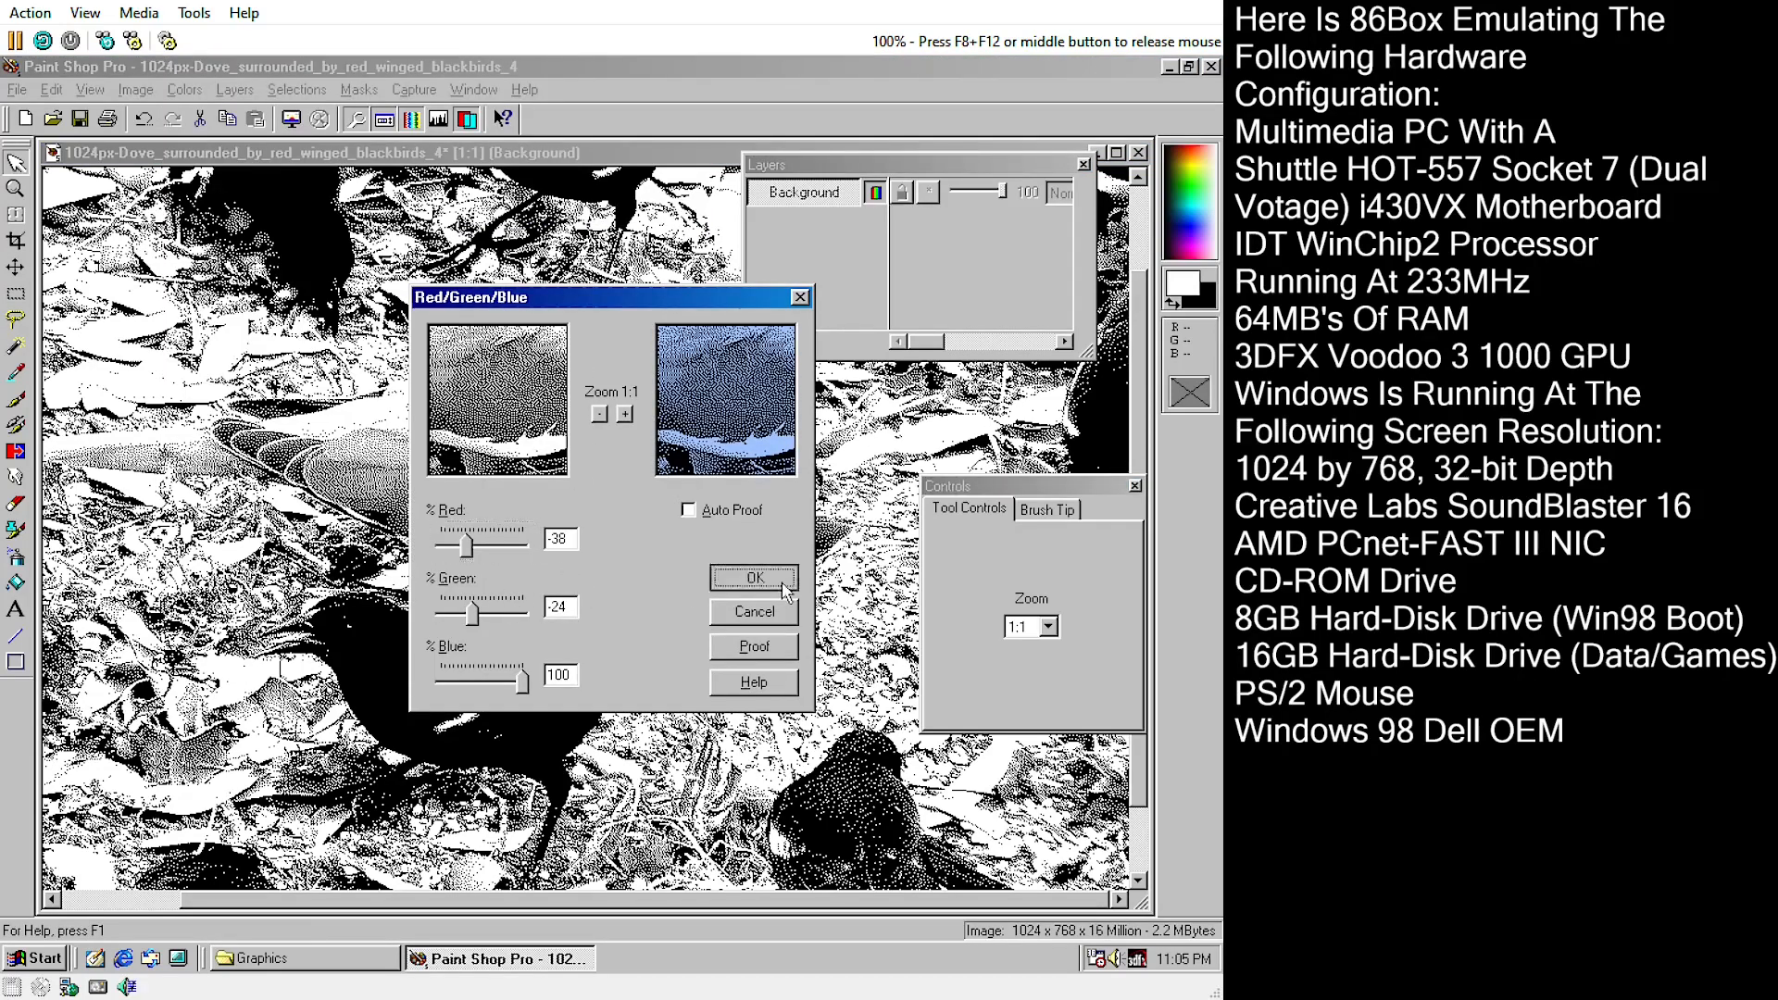
{"action": "left_click", "coordinate": [51, 90]}
{"action": "left_click", "coordinate": [102, 113]}
- Tint the dithered image with a Red/Green/Blue adjustment, setting green to -64% and lowering red further, with blue at 100%
{"action": "left_click", "coordinate": [234, 90]}
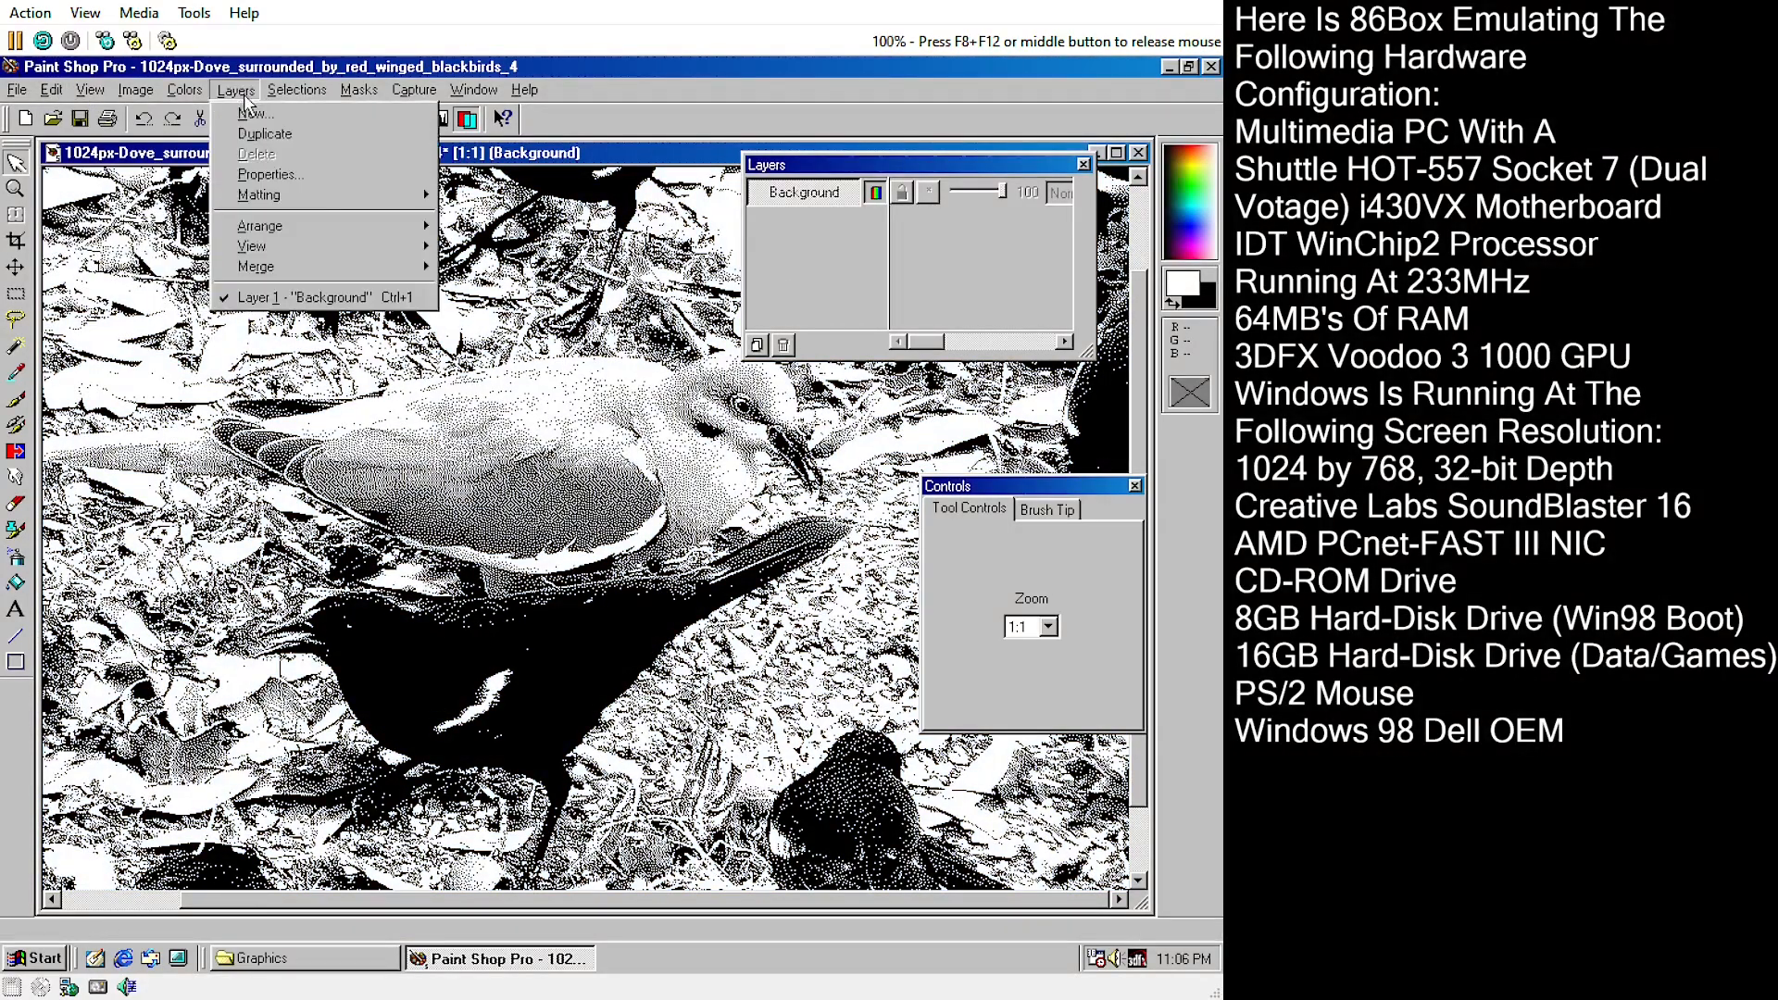
{"action": "mouse_move", "coordinate": [184, 89]}
{"action": "mouse_move", "coordinate": [262, 115]}
{"action": "left_click", "coordinate": [555, 215]}
{"action": "left_click_drag", "start_coordinate": [467, 611], "coordinate": [455, 610]}
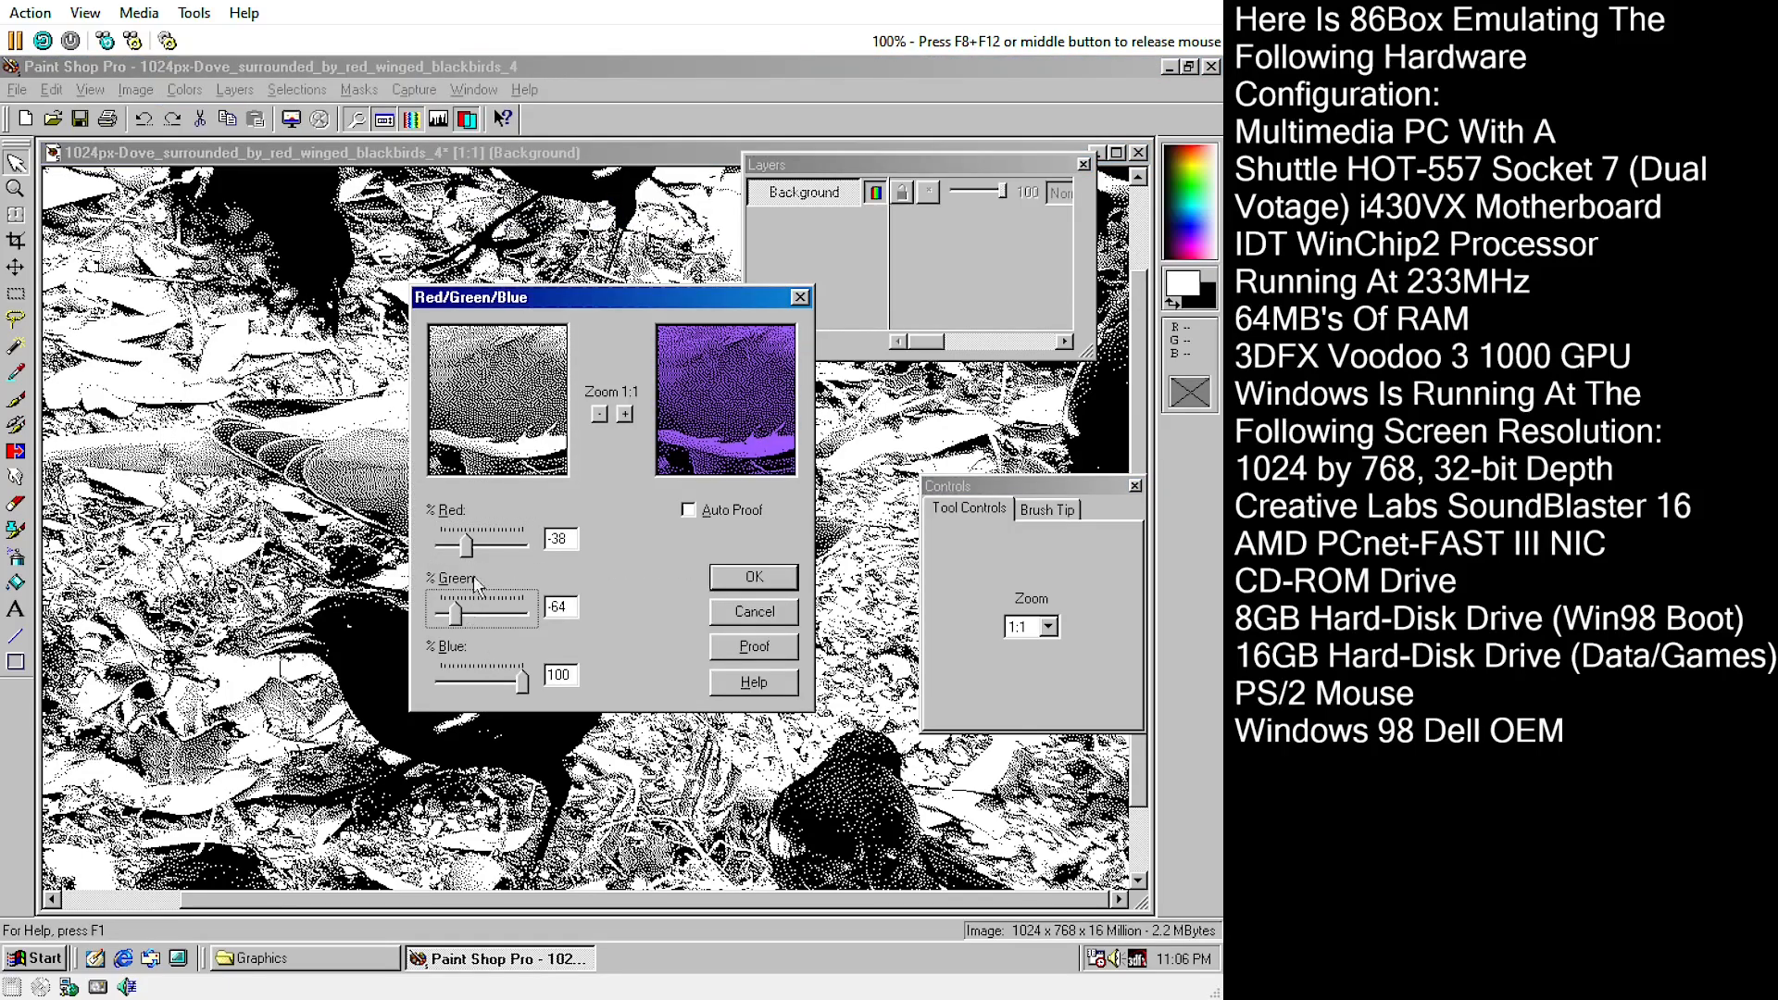
{"action": "left_click_drag", "start_coordinate": [467, 543], "coordinate": [456, 543]}
{"action": "left_click", "coordinate": [790, 587]}
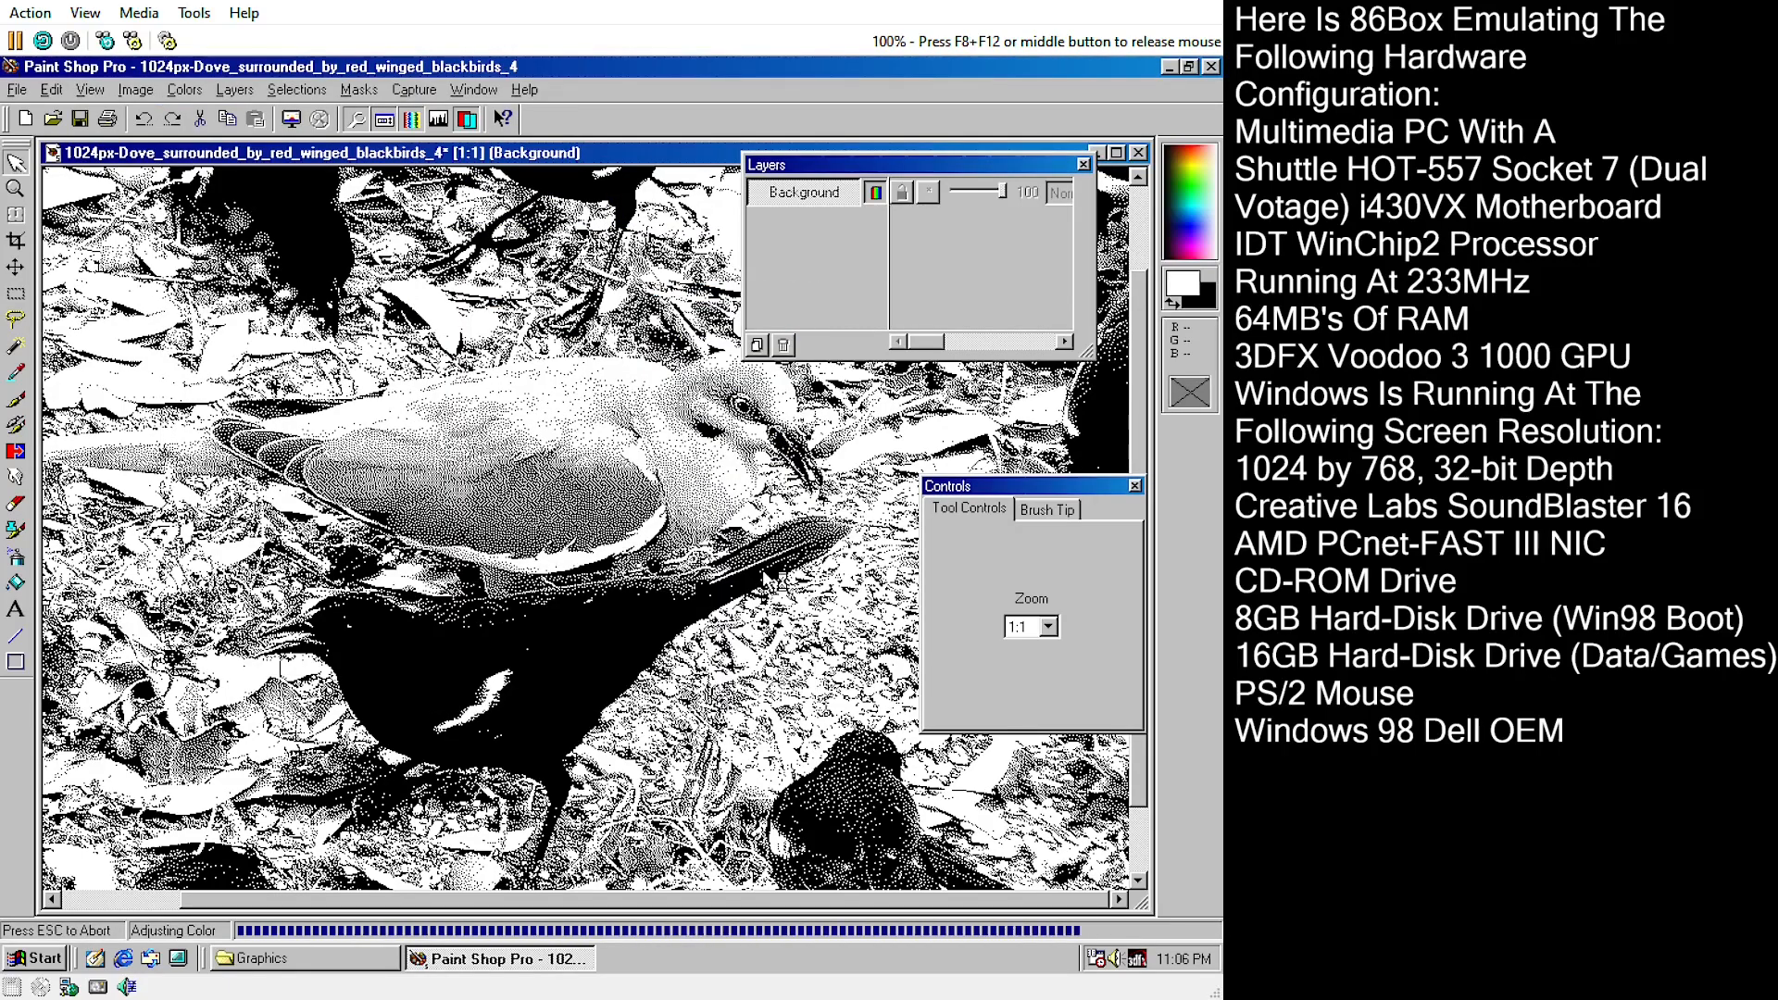
- Undo the previous tint and apply a stronger Red/Green/Blue adjustment with green at -100% and blue at 100%
{"action": "left_click", "coordinate": [51, 89]}
{"action": "left_click", "coordinate": [74, 111]}
{"action": "left_click", "coordinate": [184, 90]}
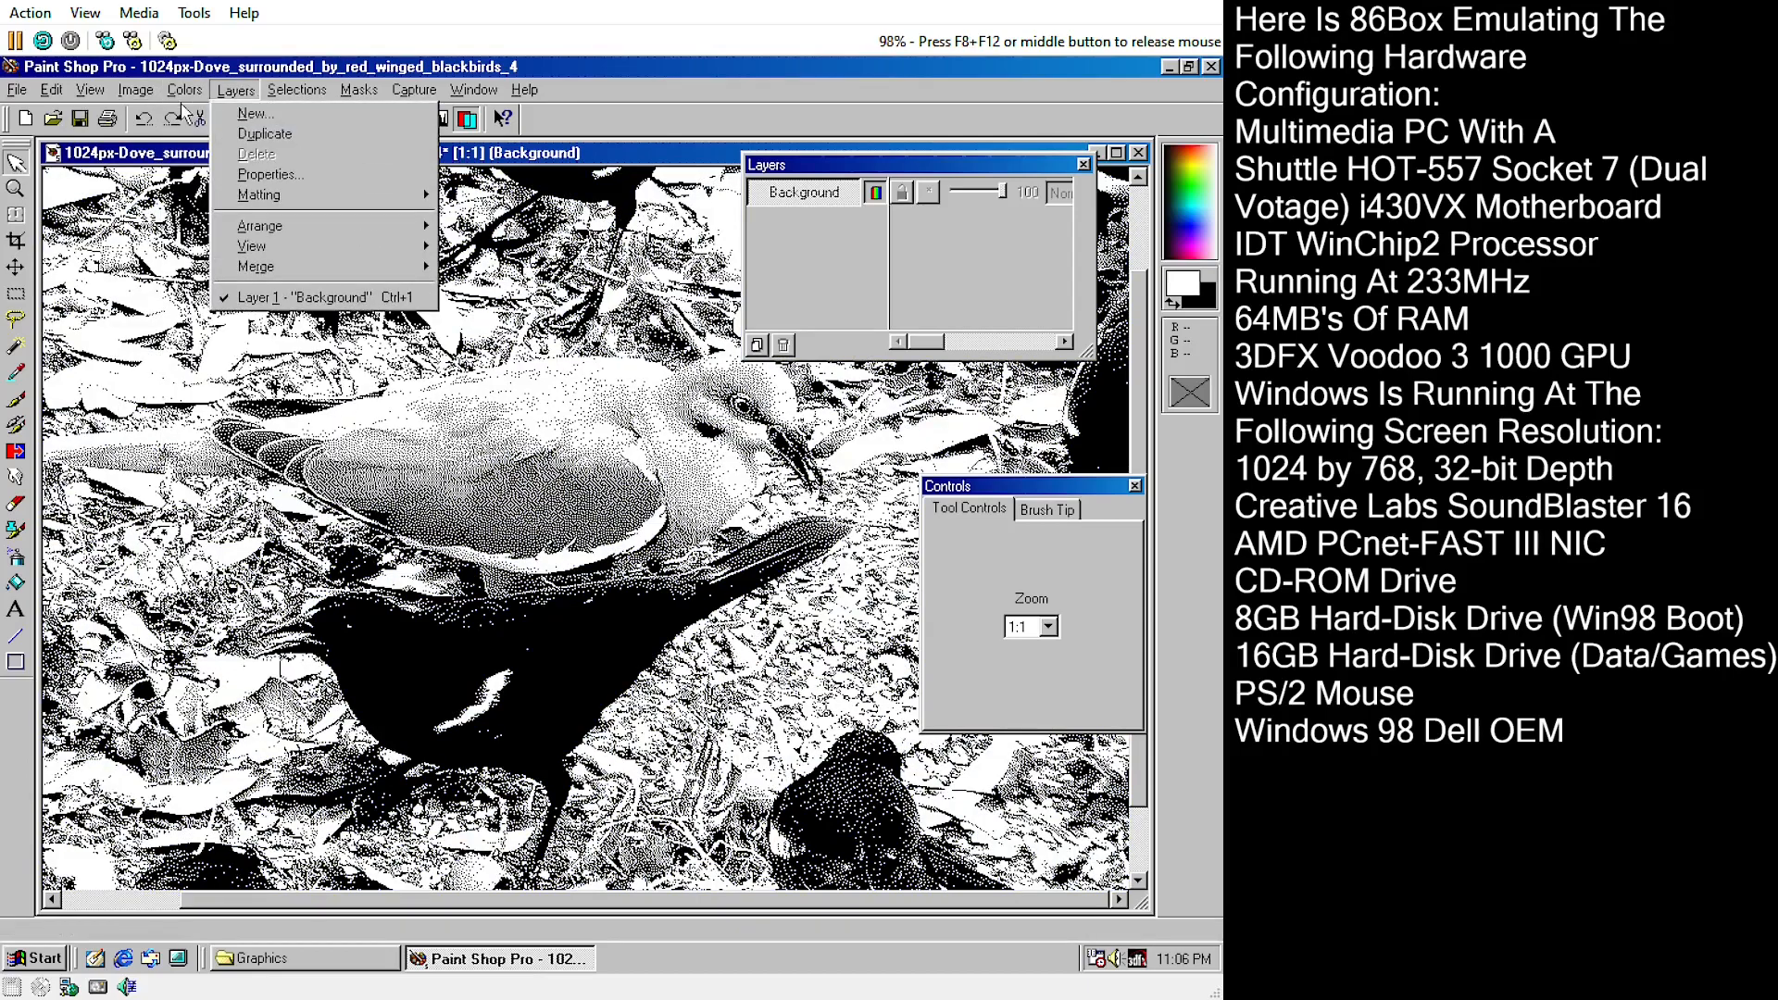
{"action": "mouse_move", "coordinate": [213, 111]}
{"action": "left_click", "coordinate": [519, 239]}
{"action": "left_click_drag", "start_coordinate": [457, 611], "coordinate": [442, 549]}
{"action": "left_click", "coordinate": [732, 578]}
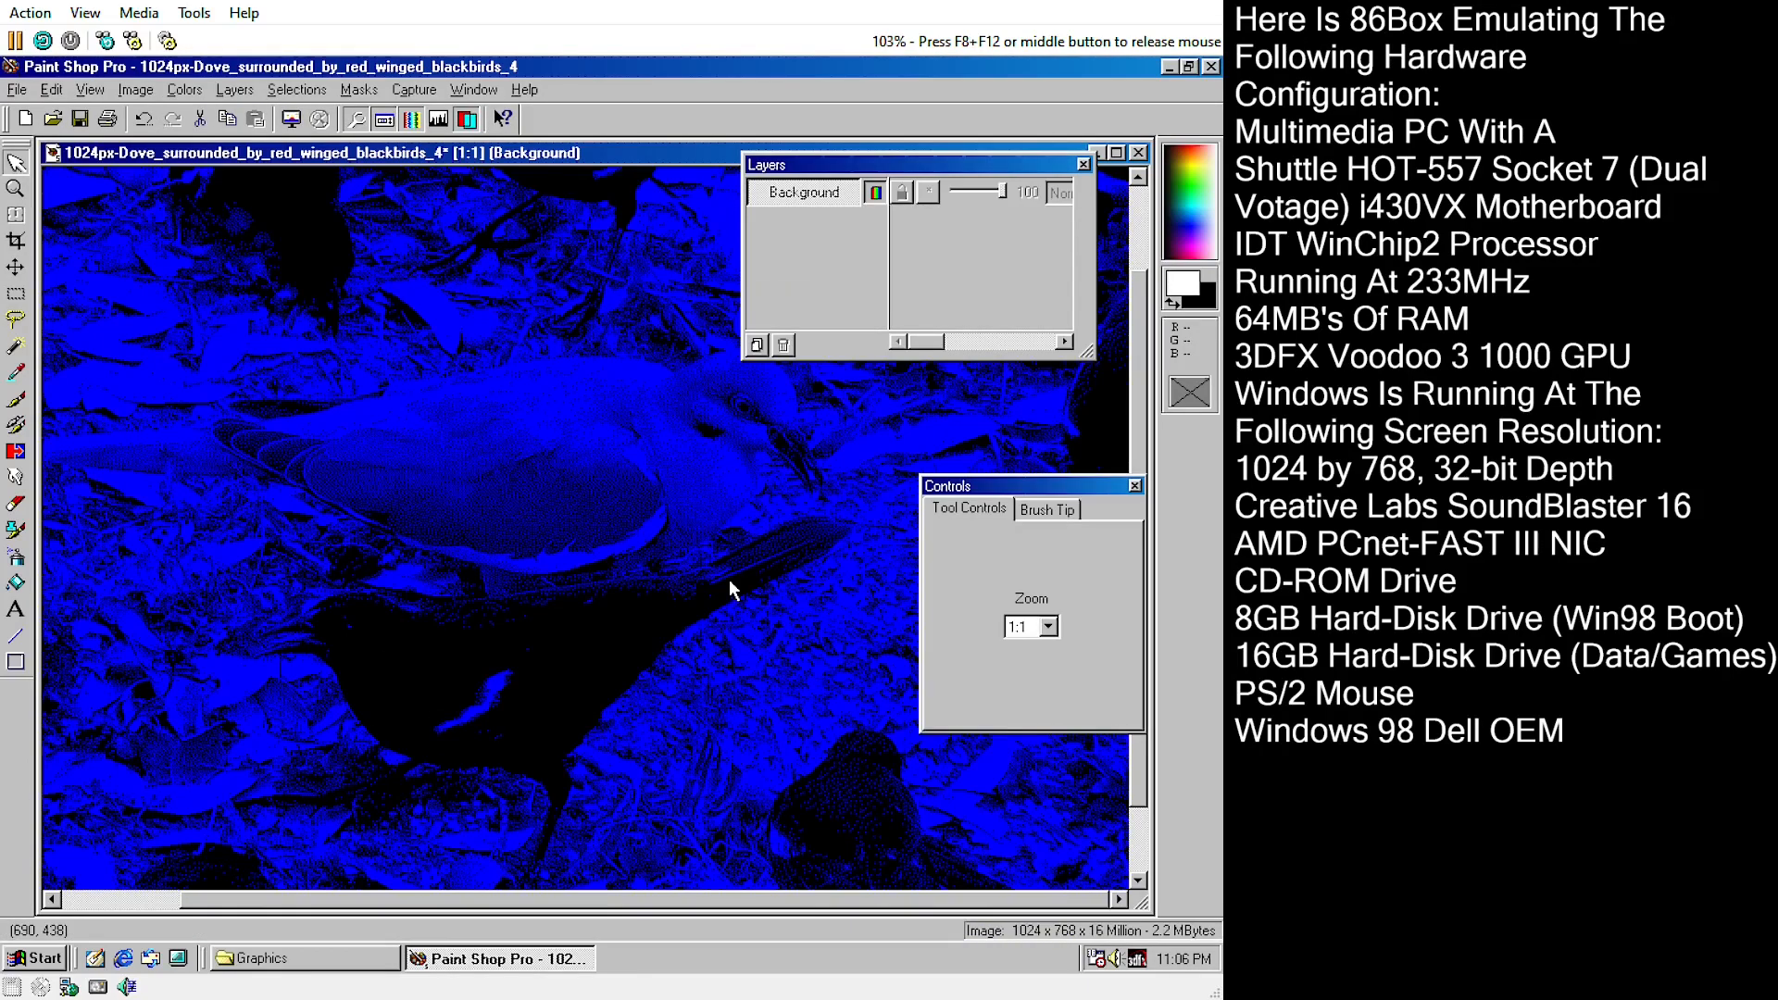
- Undo the pure blue tint and apply a Red/Green/Blue adjustment of -80% red, -80% green and 100% blue
{"action": "left_click", "coordinate": [51, 90]}
{"action": "left_click", "coordinate": [74, 110]}
{"action": "left_click", "coordinate": [184, 90]}
{"action": "mouse_move", "coordinate": [213, 112]}
{"action": "left_click", "coordinate": [528, 214]}
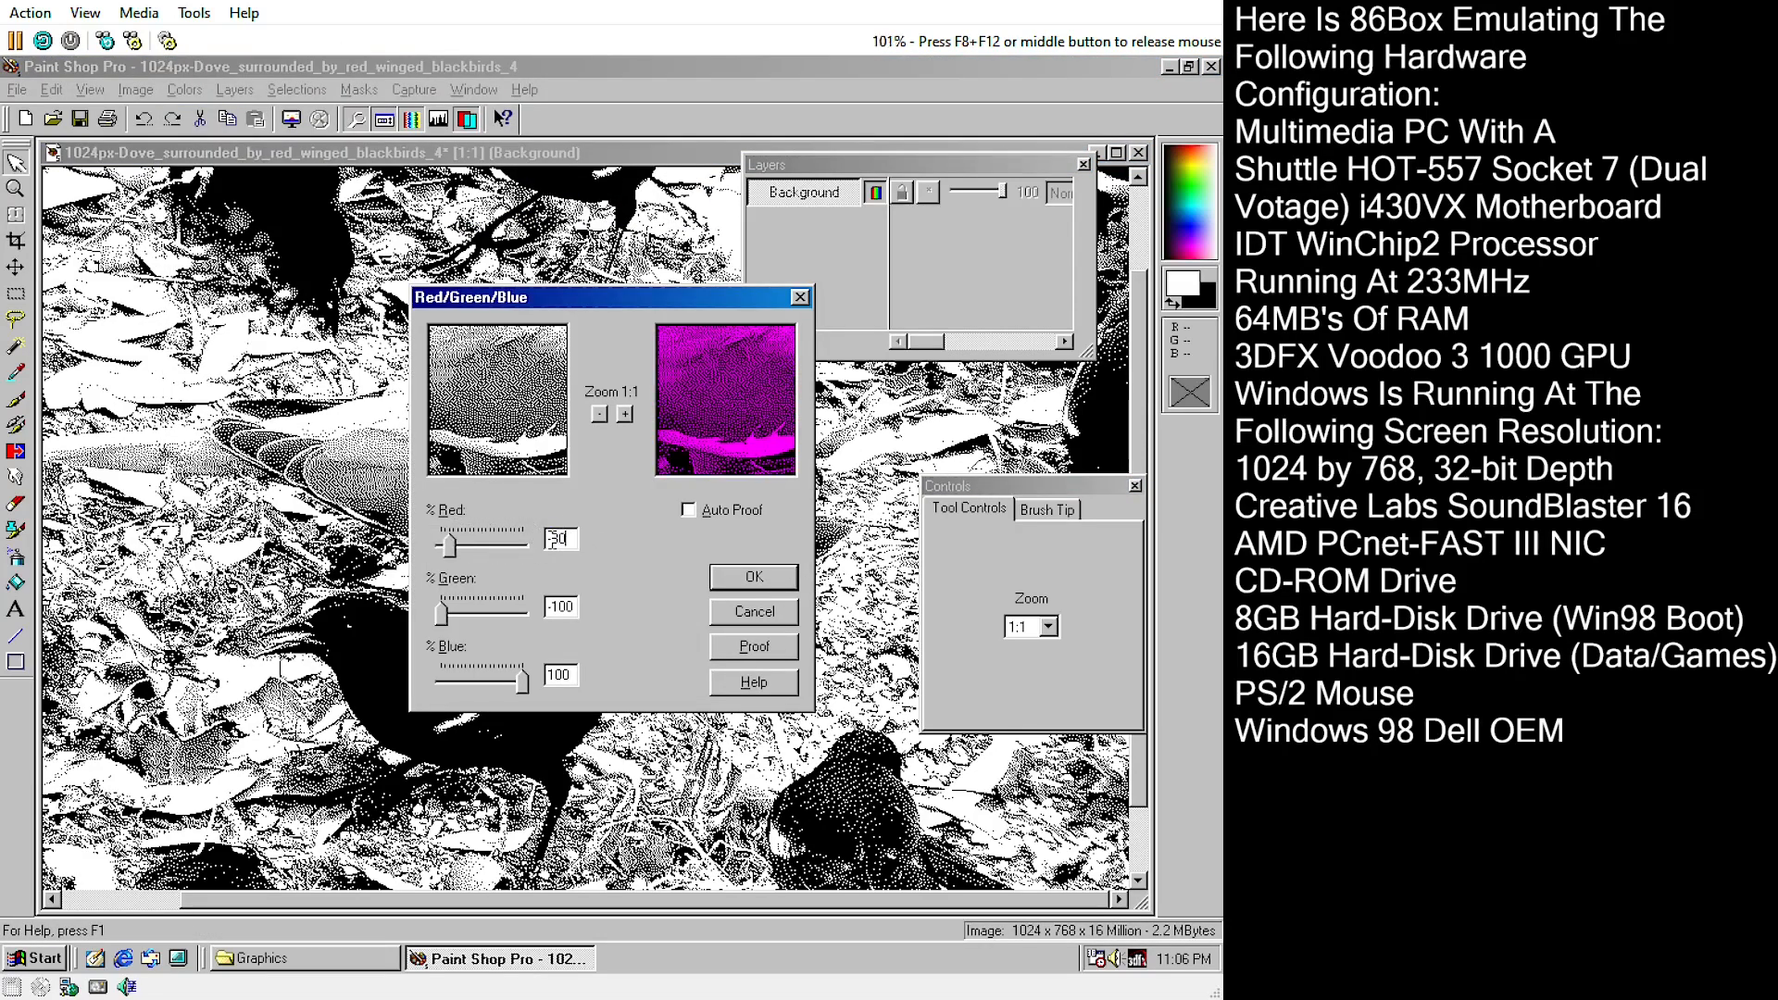
{"action": "key", "text": "Tab"}
{"action": "left_click_drag", "start_coordinate": [573, 606], "coordinate": [500, 614]}
{"action": "type", "text": "-80"}
{"action": "key", "text": "Tab"}
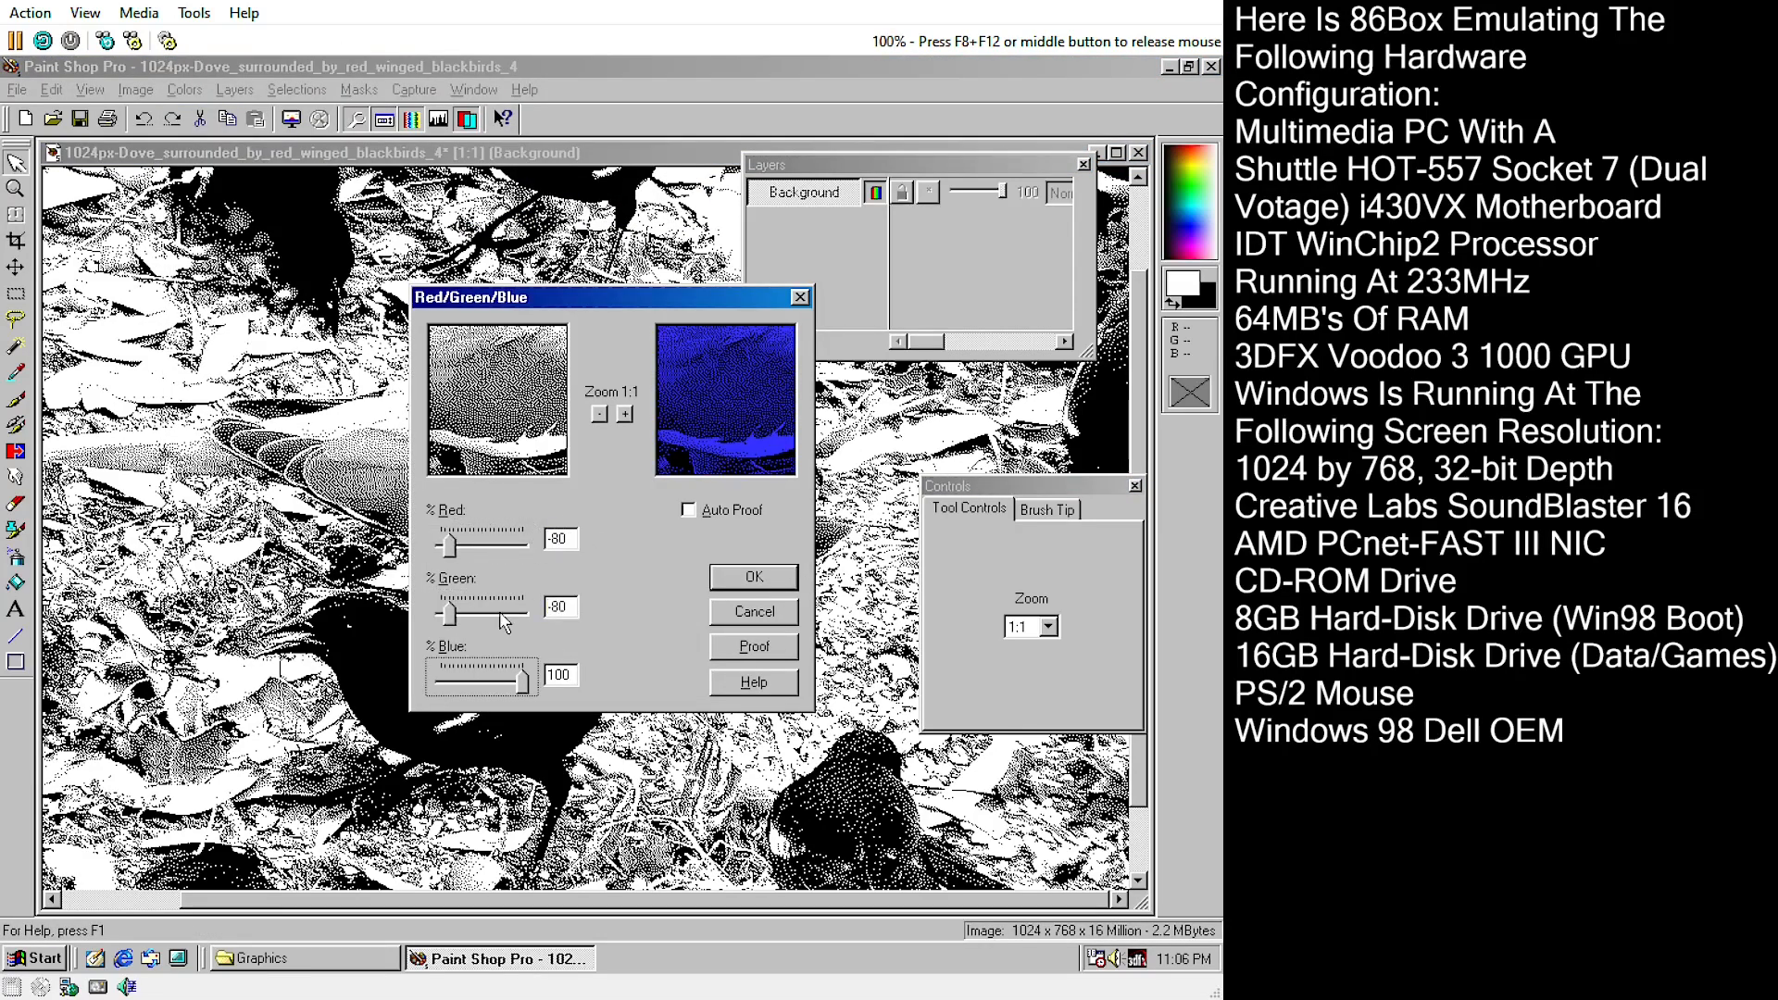
{"action": "left_click", "coordinate": [776, 583]}
- Replace the last tint with a lighter blue Red/Green/Blue adjustment, keeping -80% red and 100% blue but reducing green less
{"action": "left_click", "coordinate": [51, 89]}
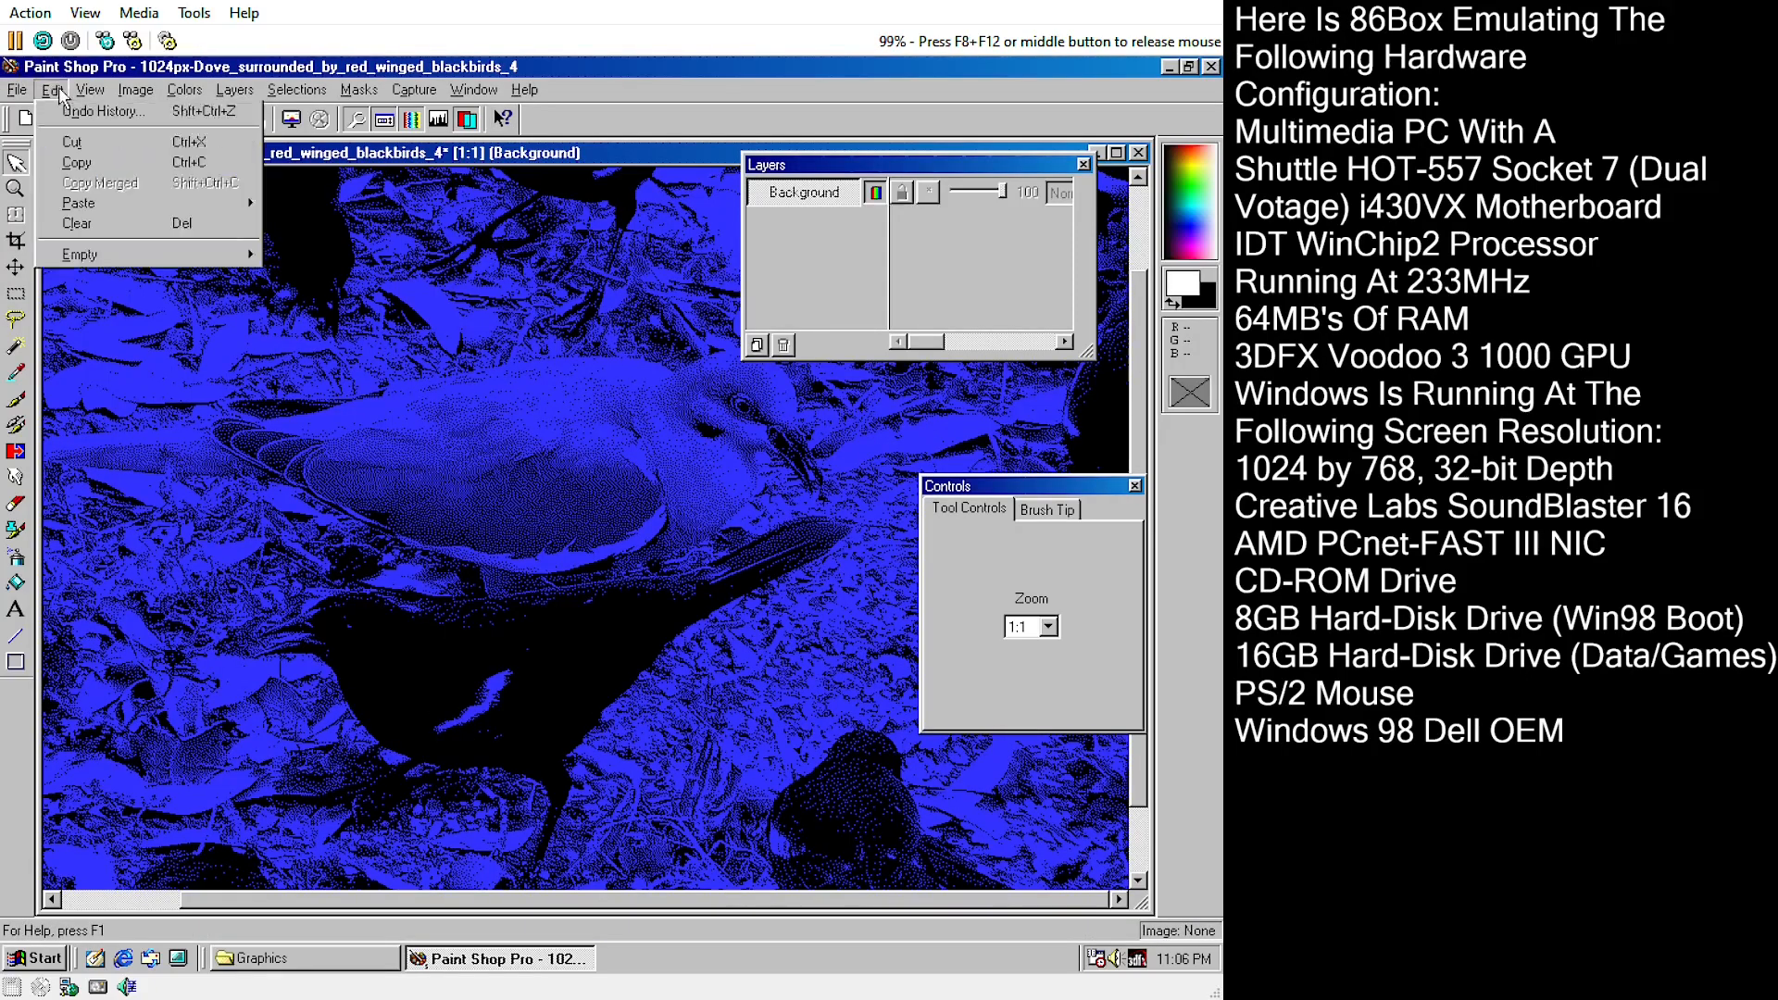
{"action": "left_click", "coordinate": [84, 113]}
{"action": "left_click", "coordinate": [185, 88]}
{"action": "mouse_move", "coordinate": [194, 113]}
{"action": "left_click", "coordinate": [500, 194]}
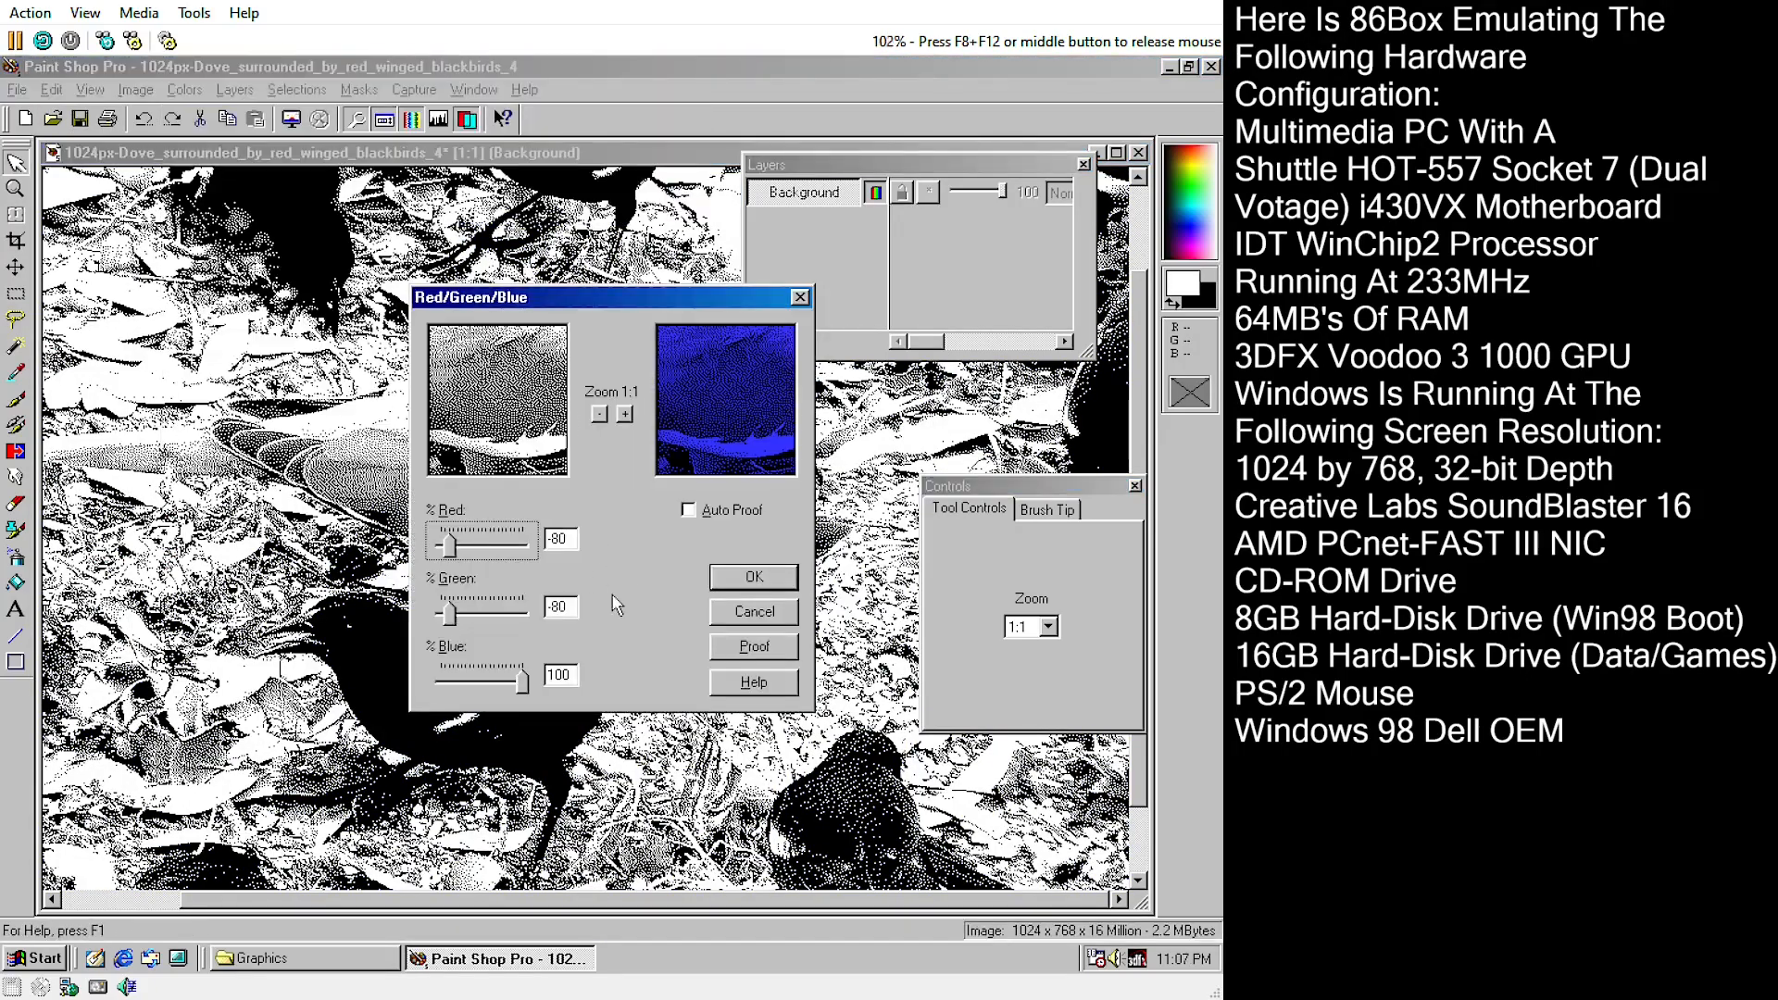
{"action": "type", "text": "-7"}
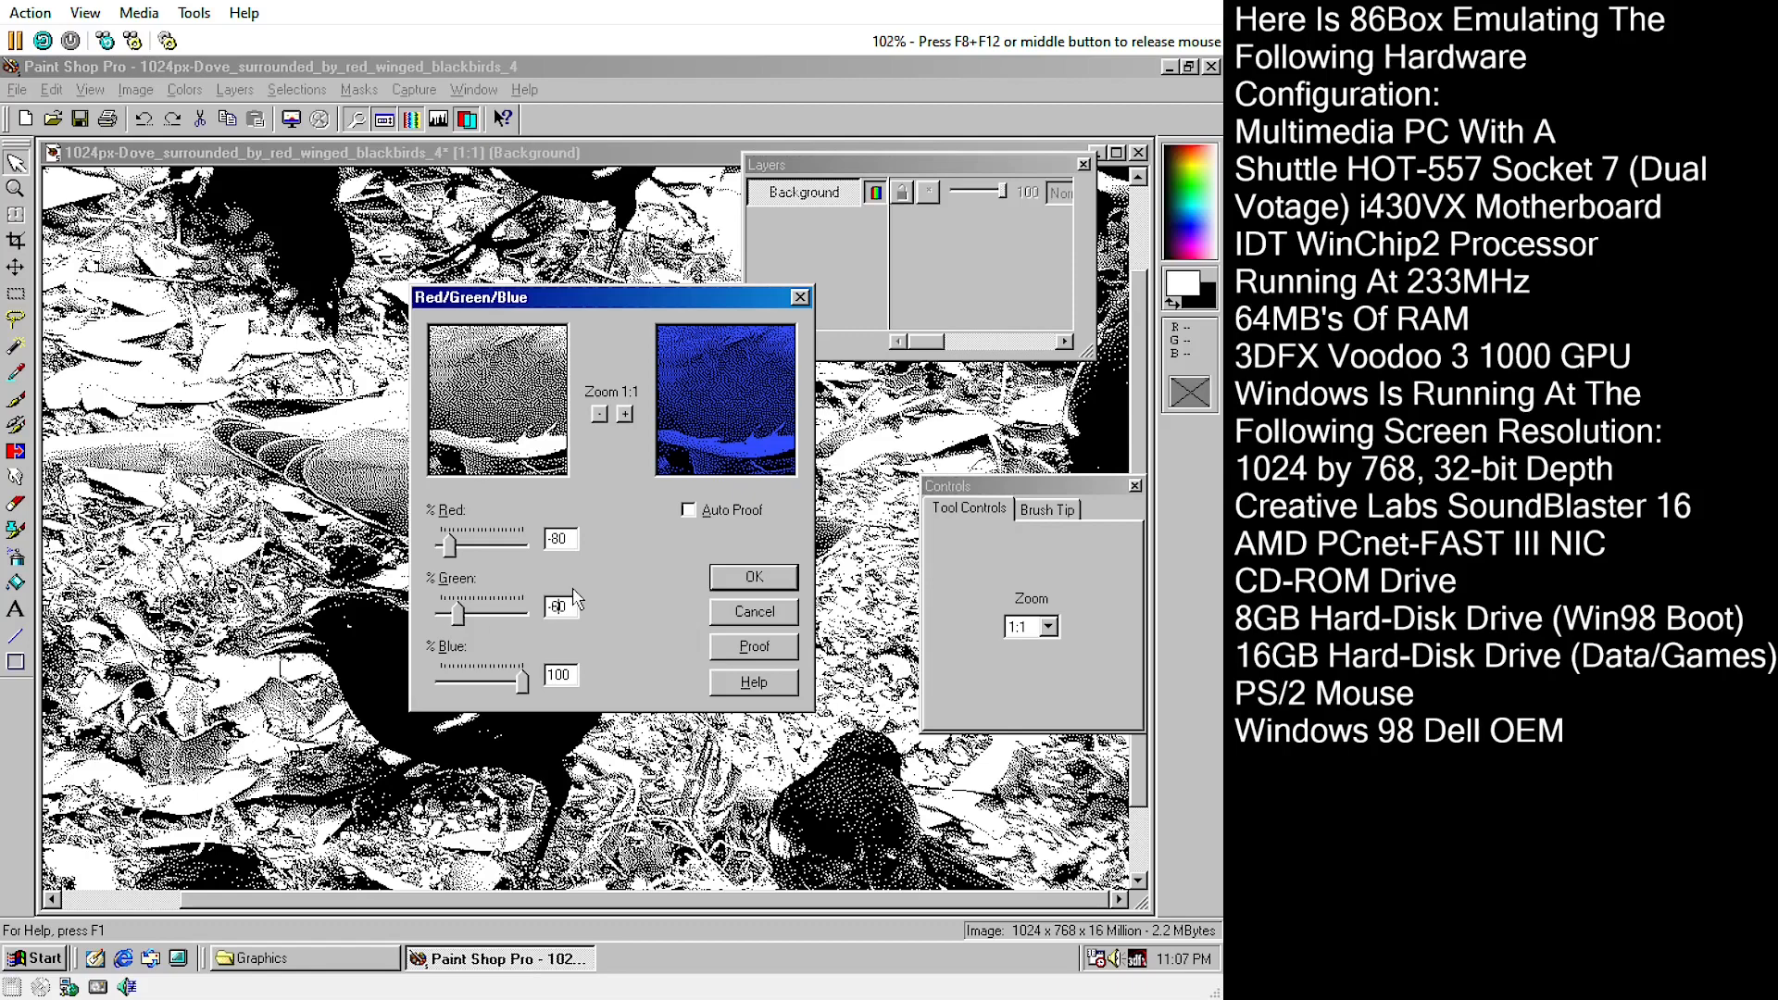
{"action": "key", "text": "BackSpace"}
{"action": "type", "text": "6"}
{"action": "key", "text": "Return"}
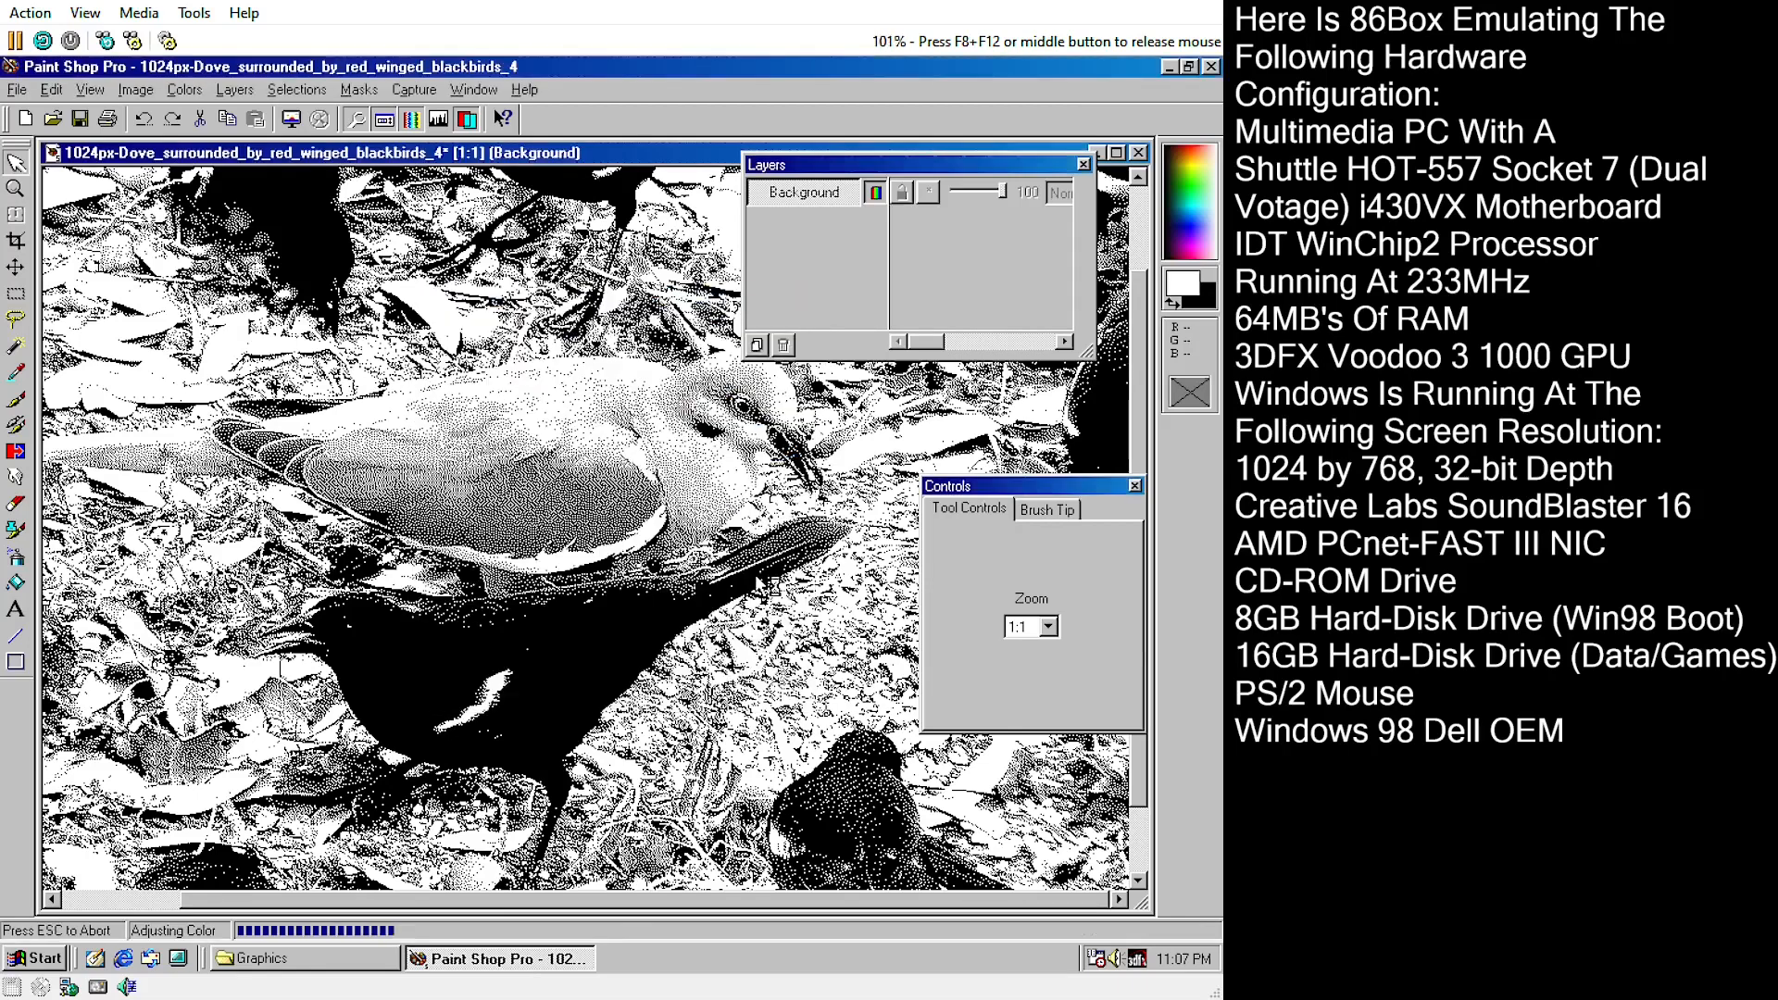
- Start saving the tinted image under its existing name and choose the Windows folder as the destination
{"action": "left_click", "coordinate": [15, 88]}
{"action": "left_click", "coordinate": [87, 253]}
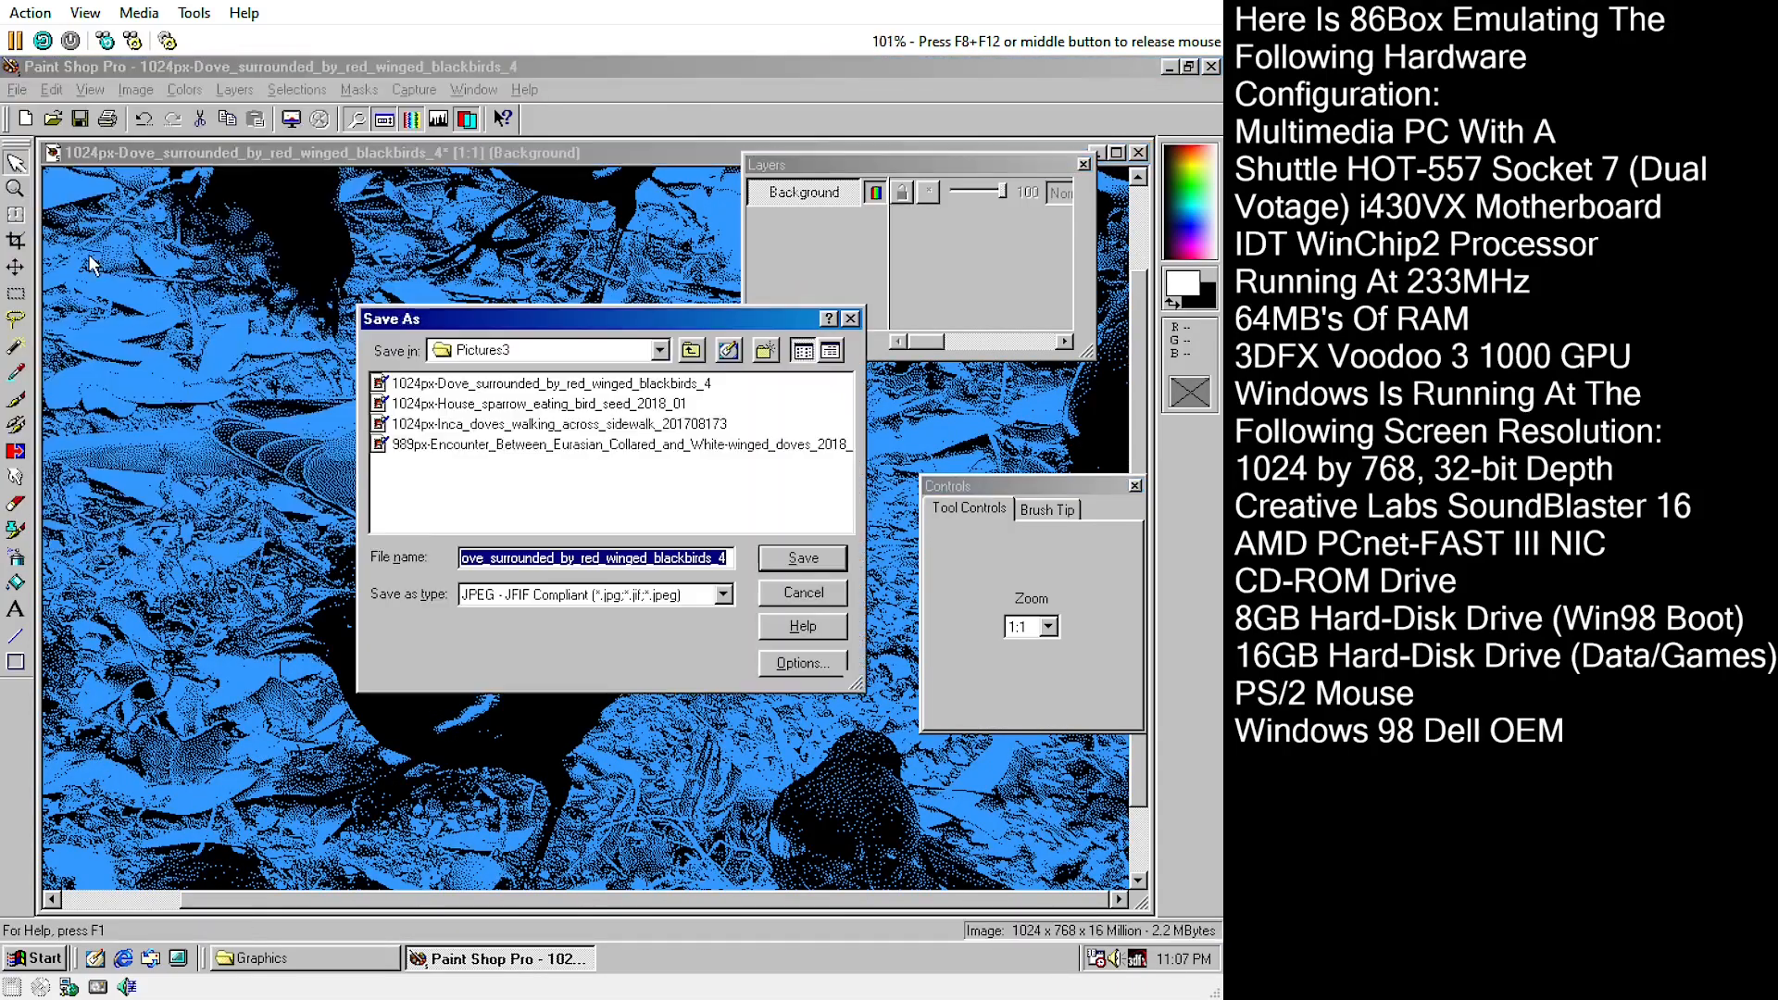
{"action": "left_click", "coordinate": [659, 350]}
{"action": "left_click", "coordinate": [558, 454]}
{"action": "double_click", "coordinate": [778, 404]}
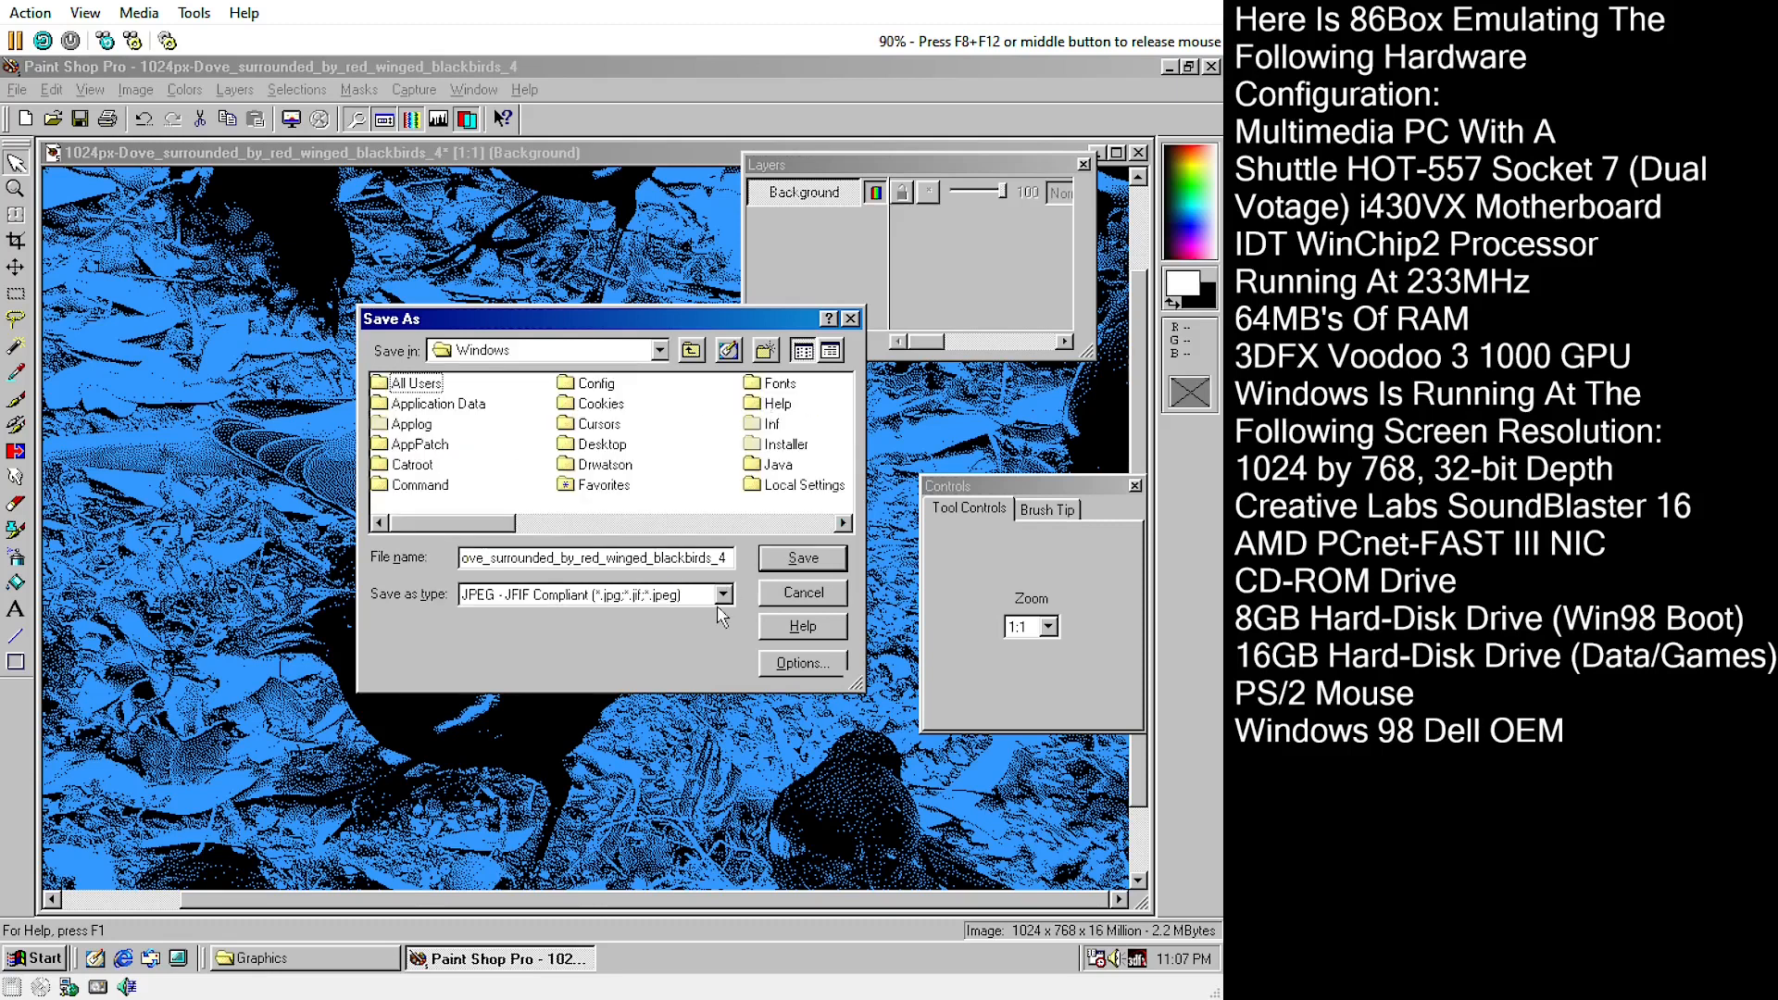
- Set the file type to Windows or OS/2 Bitmap (*.bmp) and save the image
{"action": "left_click", "coordinate": [724, 594]}
{"action": "scroll", "coordinate": [731, 635], "scroll_direction": "up", "scroll_amount": 2}
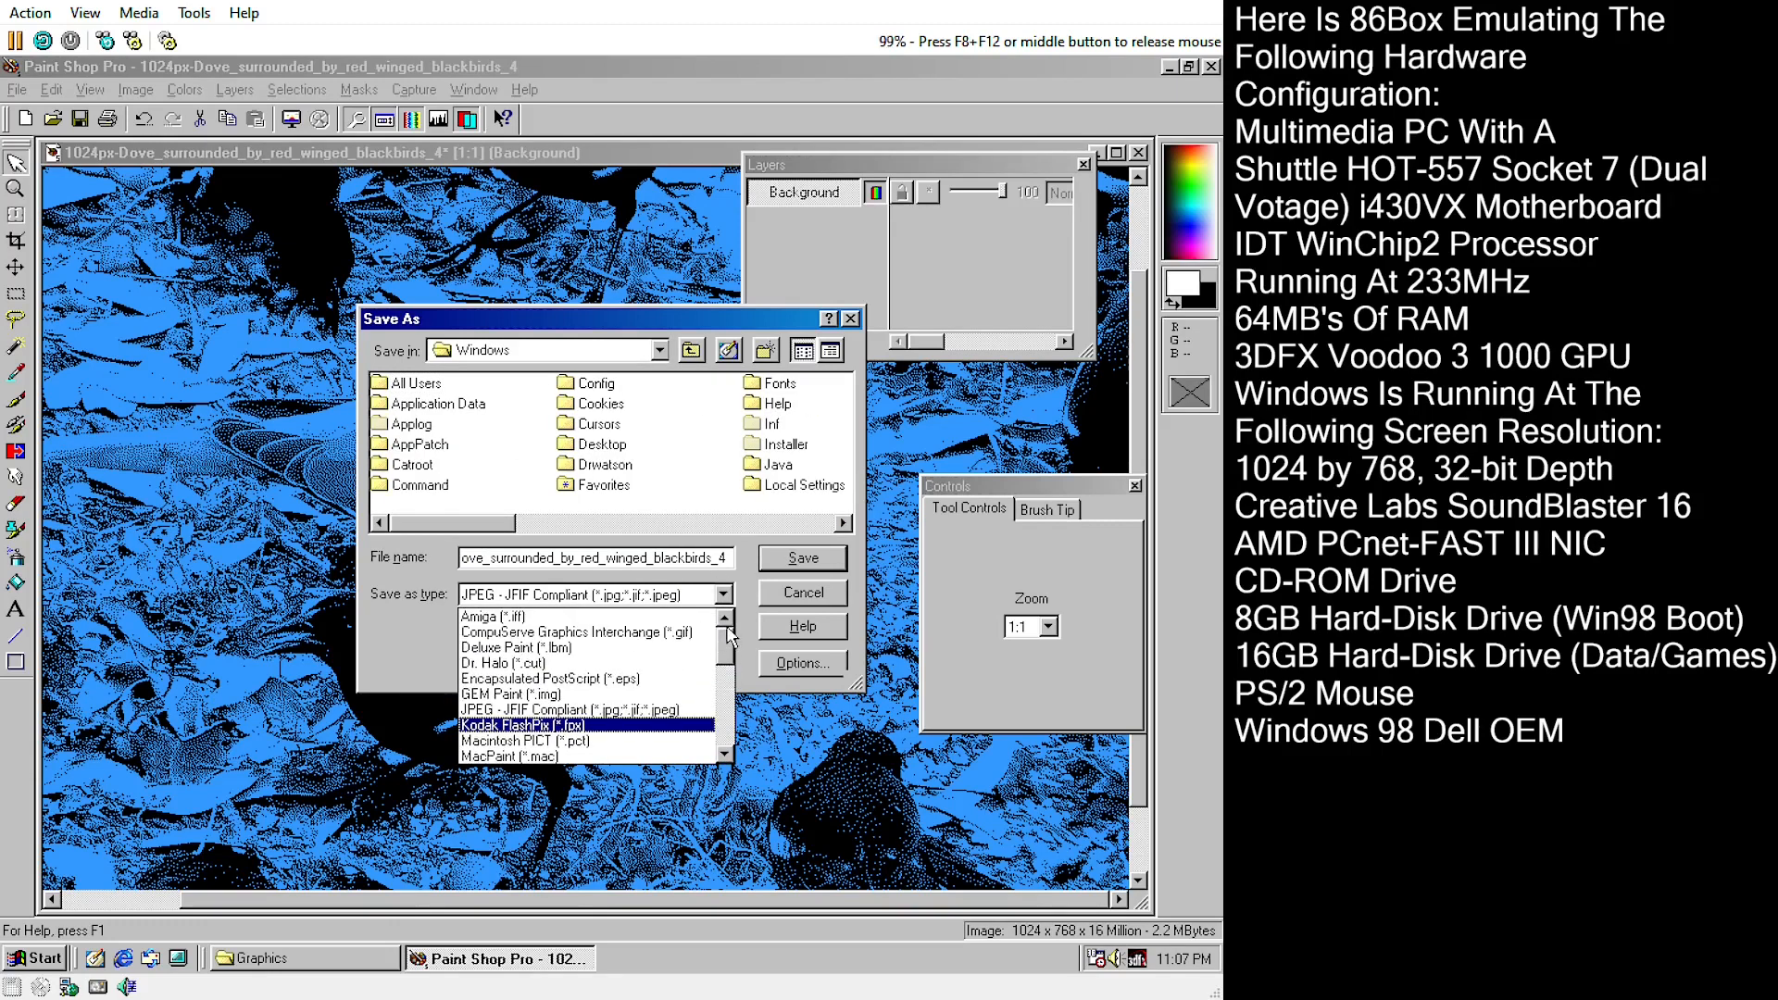
{"action": "left_click", "coordinate": [738, 663]}
{"action": "left_click", "coordinate": [727, 597]}
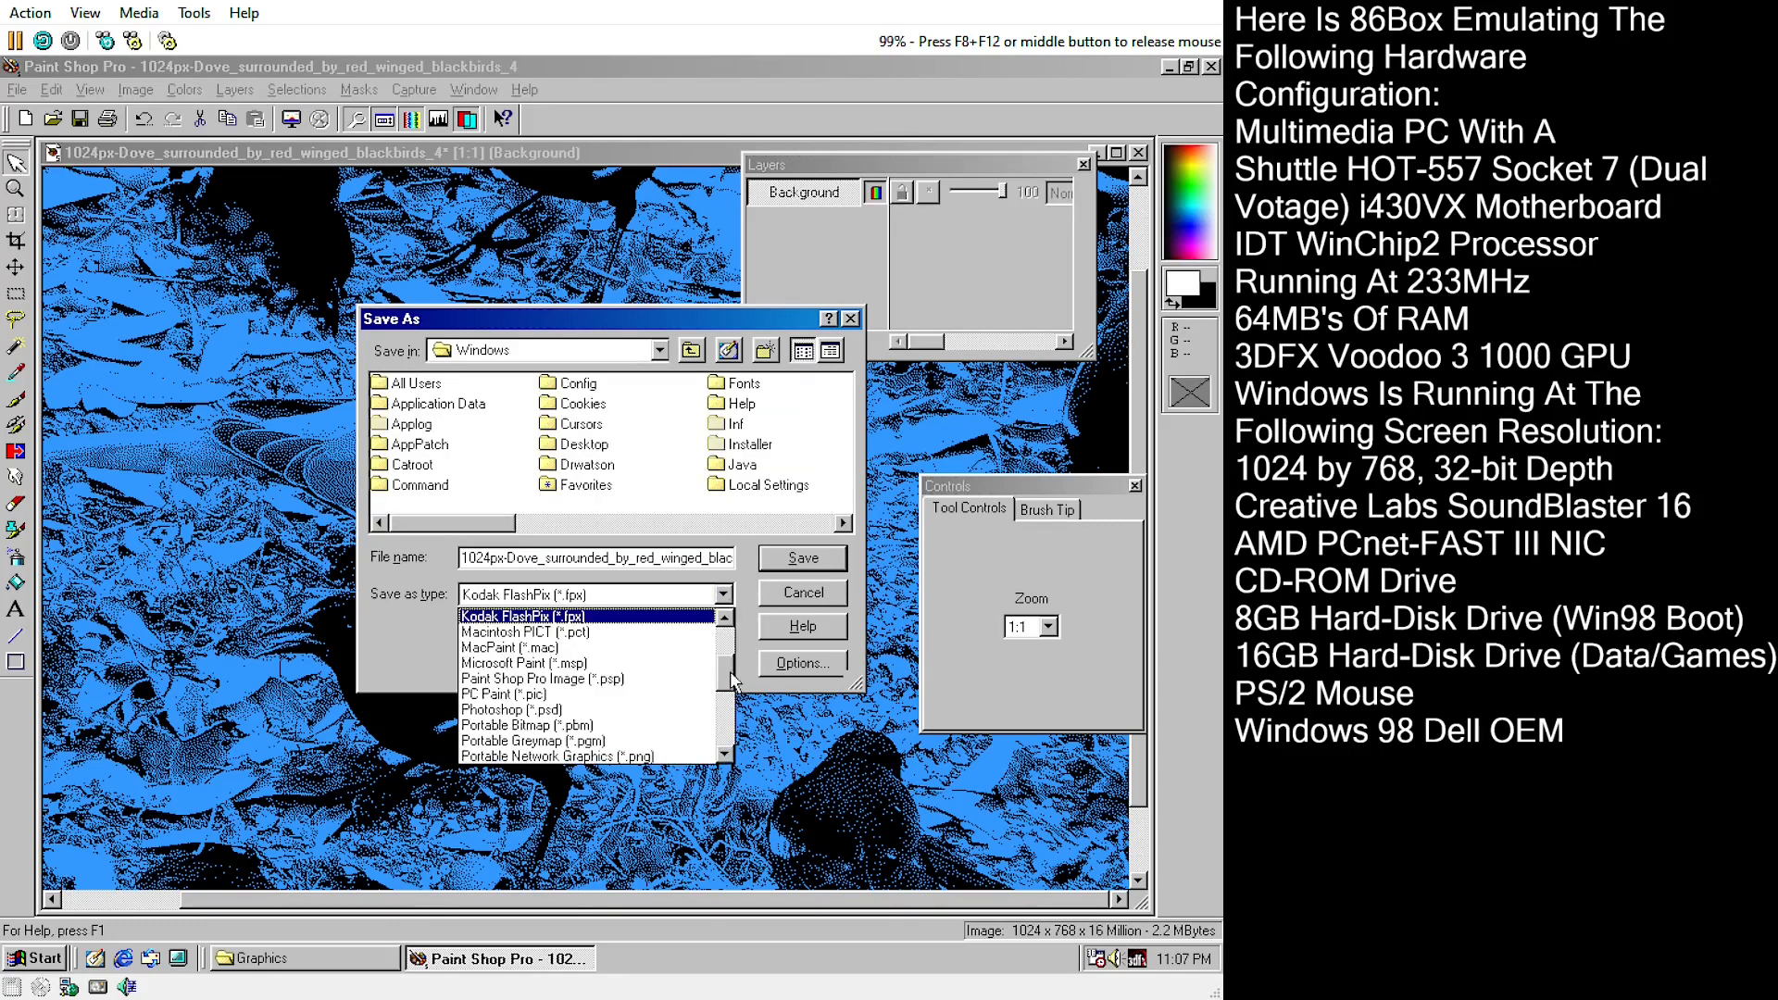
{"action": "left_click", "coordinate": [729, 632]}
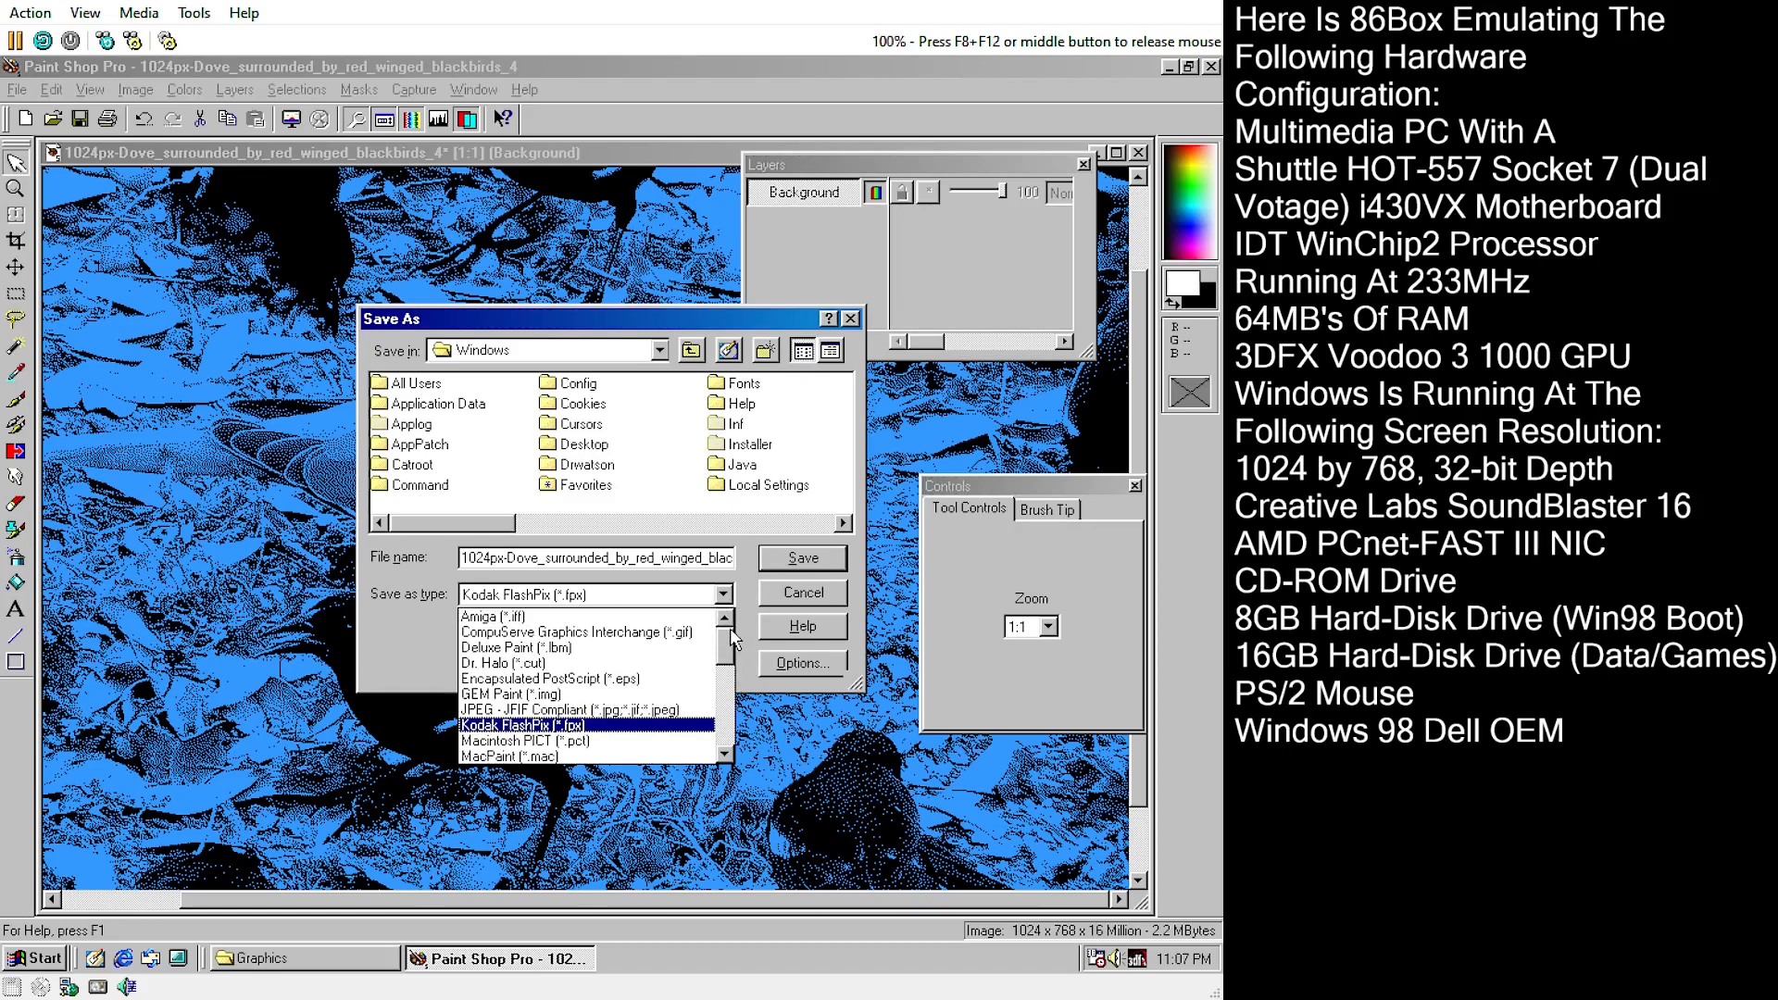
{"action": "left_click", "coordinate": [727, 759]}
{"action": "left_click", "coordinate": [728, 758]}
{"action": "left_click", "coordinate": [728, 758]}
{"action": "left_click", "coordinate": [728, 759]}
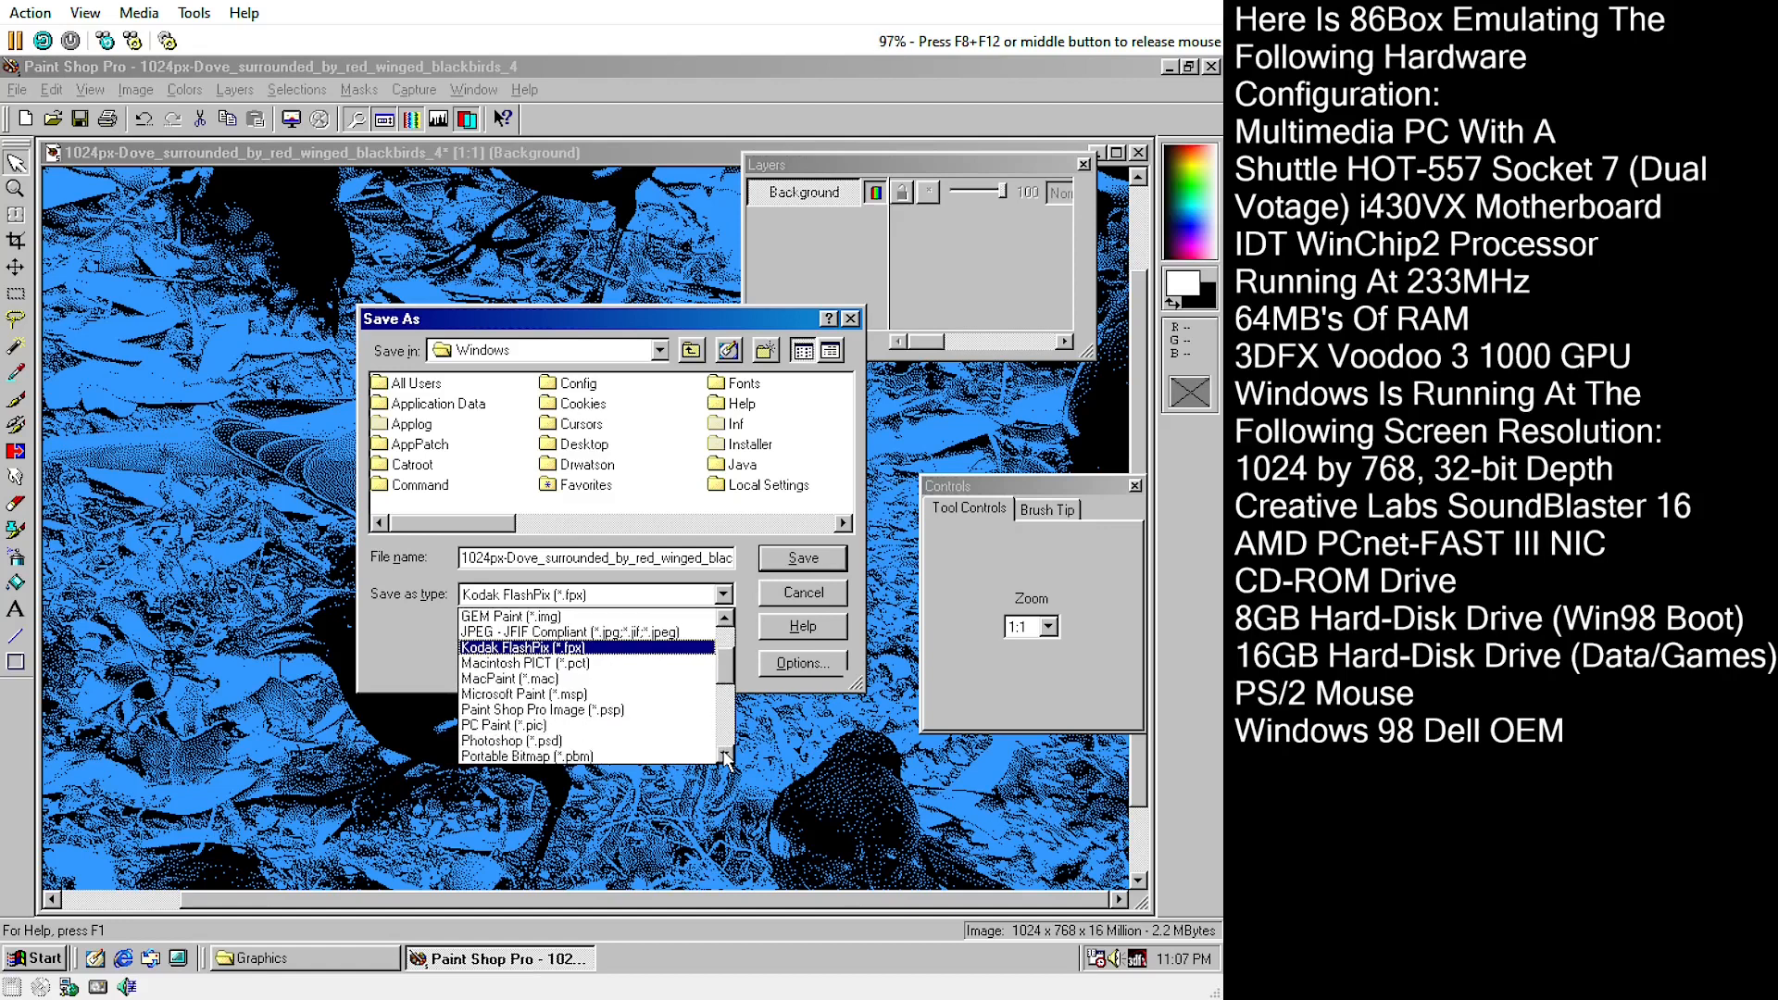
{"action": "left_click", "coordinate": [728, 758]}
{"action": "left_click", "coordinate": [728, 759]}
{"action": "left_click", "coordinate": [728, 759]}
{"action": "left_click", "coordinate": [727, 759]}
{"action": "left_click", "coordinate": [728, 758]}
{"action": "left_click", "coordinate": [728, 758]}
{"action": "left_click", "coordinate": [728, 759]}
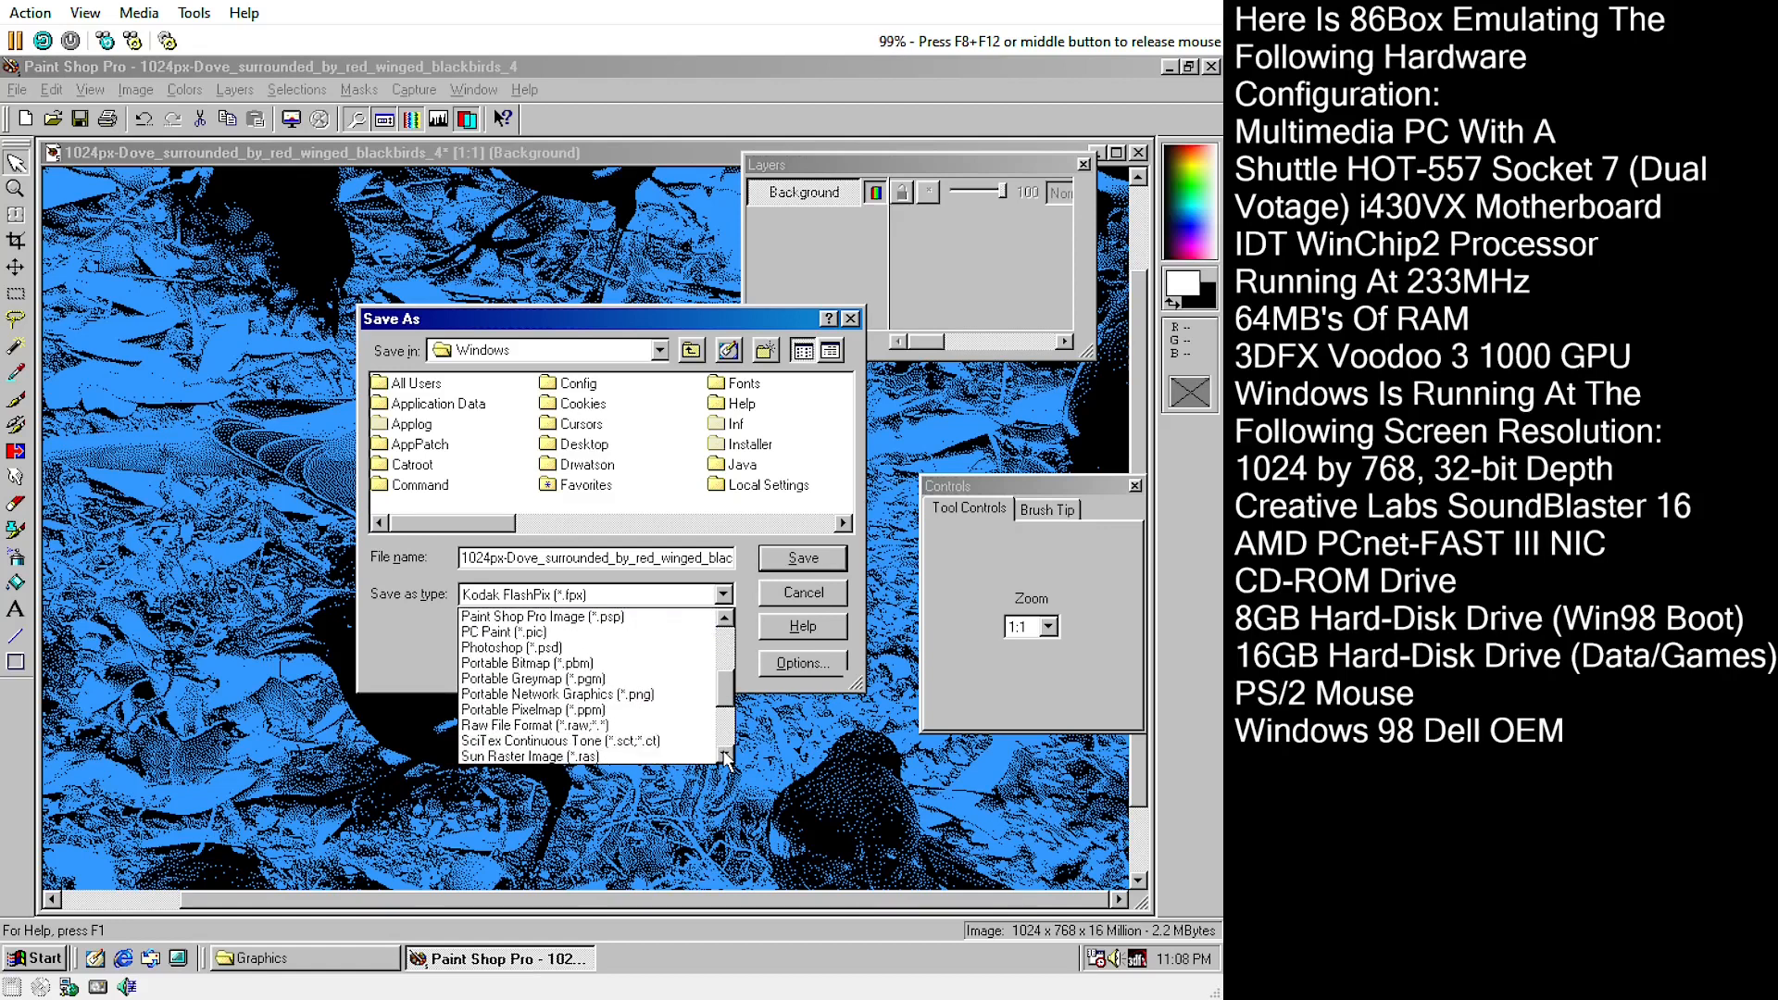
{"action": "left_click", "coordinate": [728, 759]}
{"action": "left_click", "coordinate": [728, 759]}
{"action": "left_click", "coordinate": [728, 758]}
{"action": "left_click", "coordinate": [727, 759]}
{"action": "left_click", "coordinate": [728, 758]}
{"action": "left_click", "coordinate": [728, 758]}
{"action": "left_click", "coordinate": [728, 758]}
{"action": "left_click", "coordinate": [728, 758]}
{"action": "left_click", "coordinate": [728, 758]}
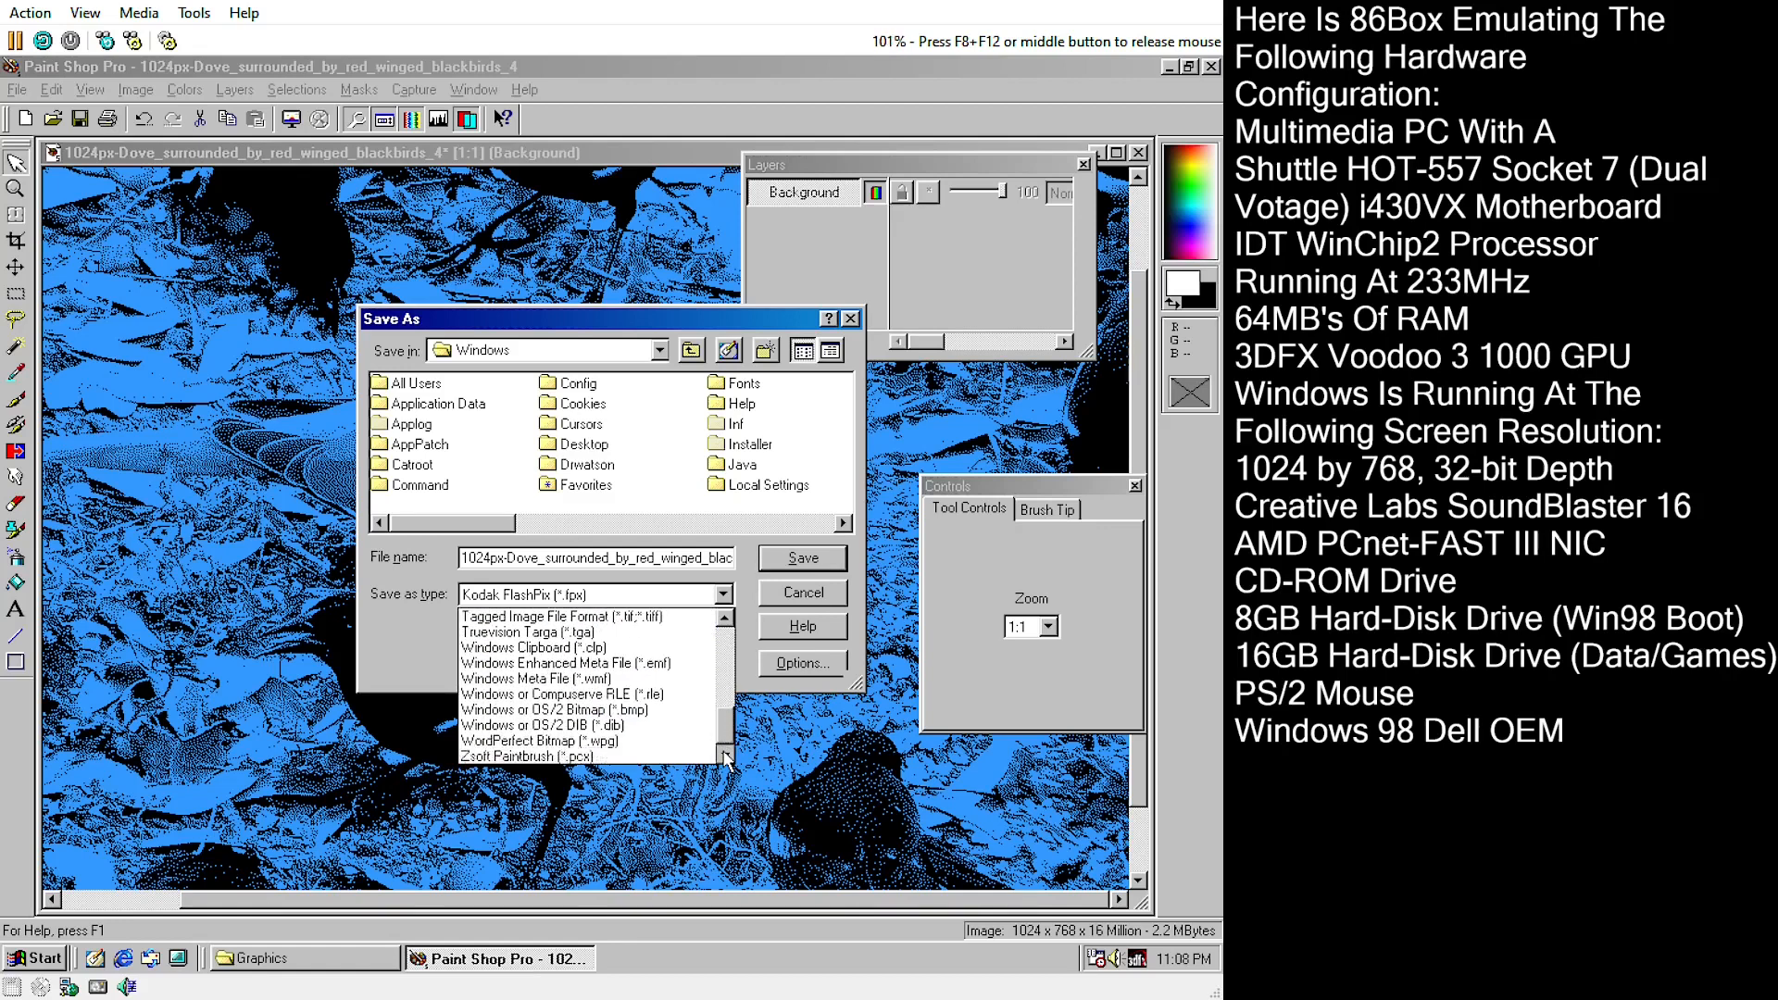
{"action": "left_click", "coordinate": [615, 712]}
{"action": "left_click", "coordinate": [798, 557]}
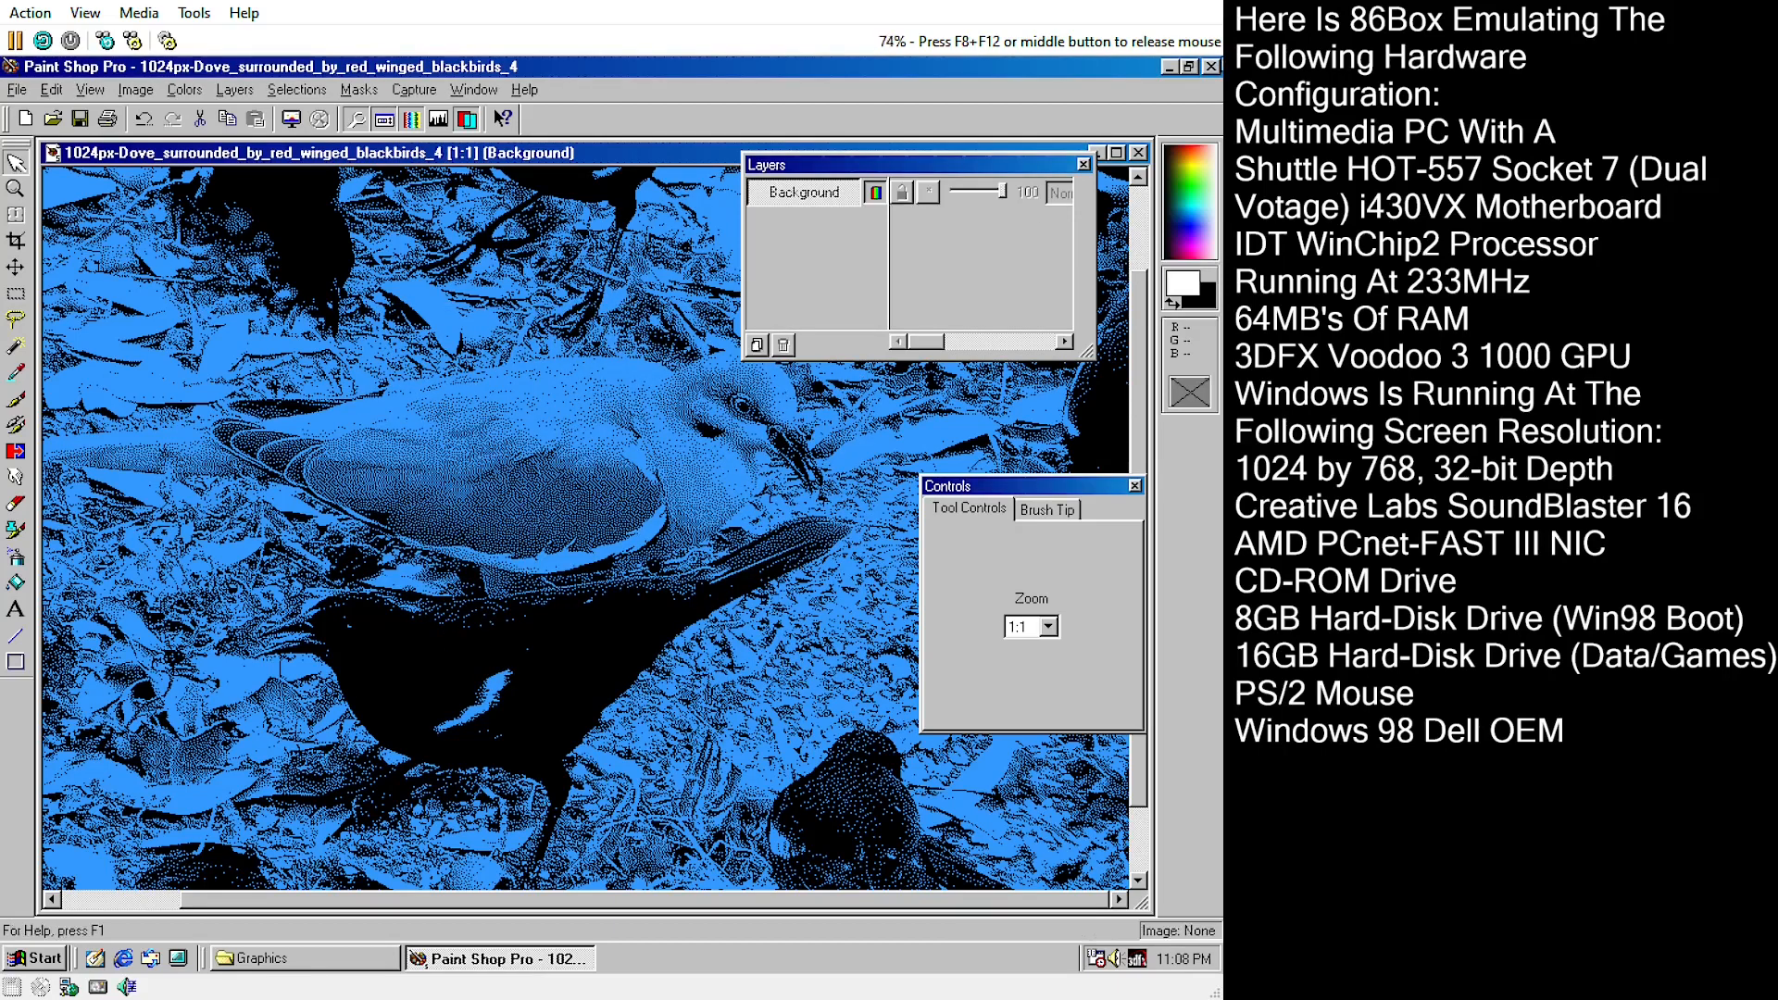
- Close Paint Shop Pro and the Graphics folder, and open the desktop's Display Properties
{"action": "left_click", "coordinate": [1211, 67]}
{"action": "left_click", "coordinate": [787, 157]}
{"action": "right_click", "coordinate": [581, 180]}
{"action": "left_click", "coordinate": [612, 398]}
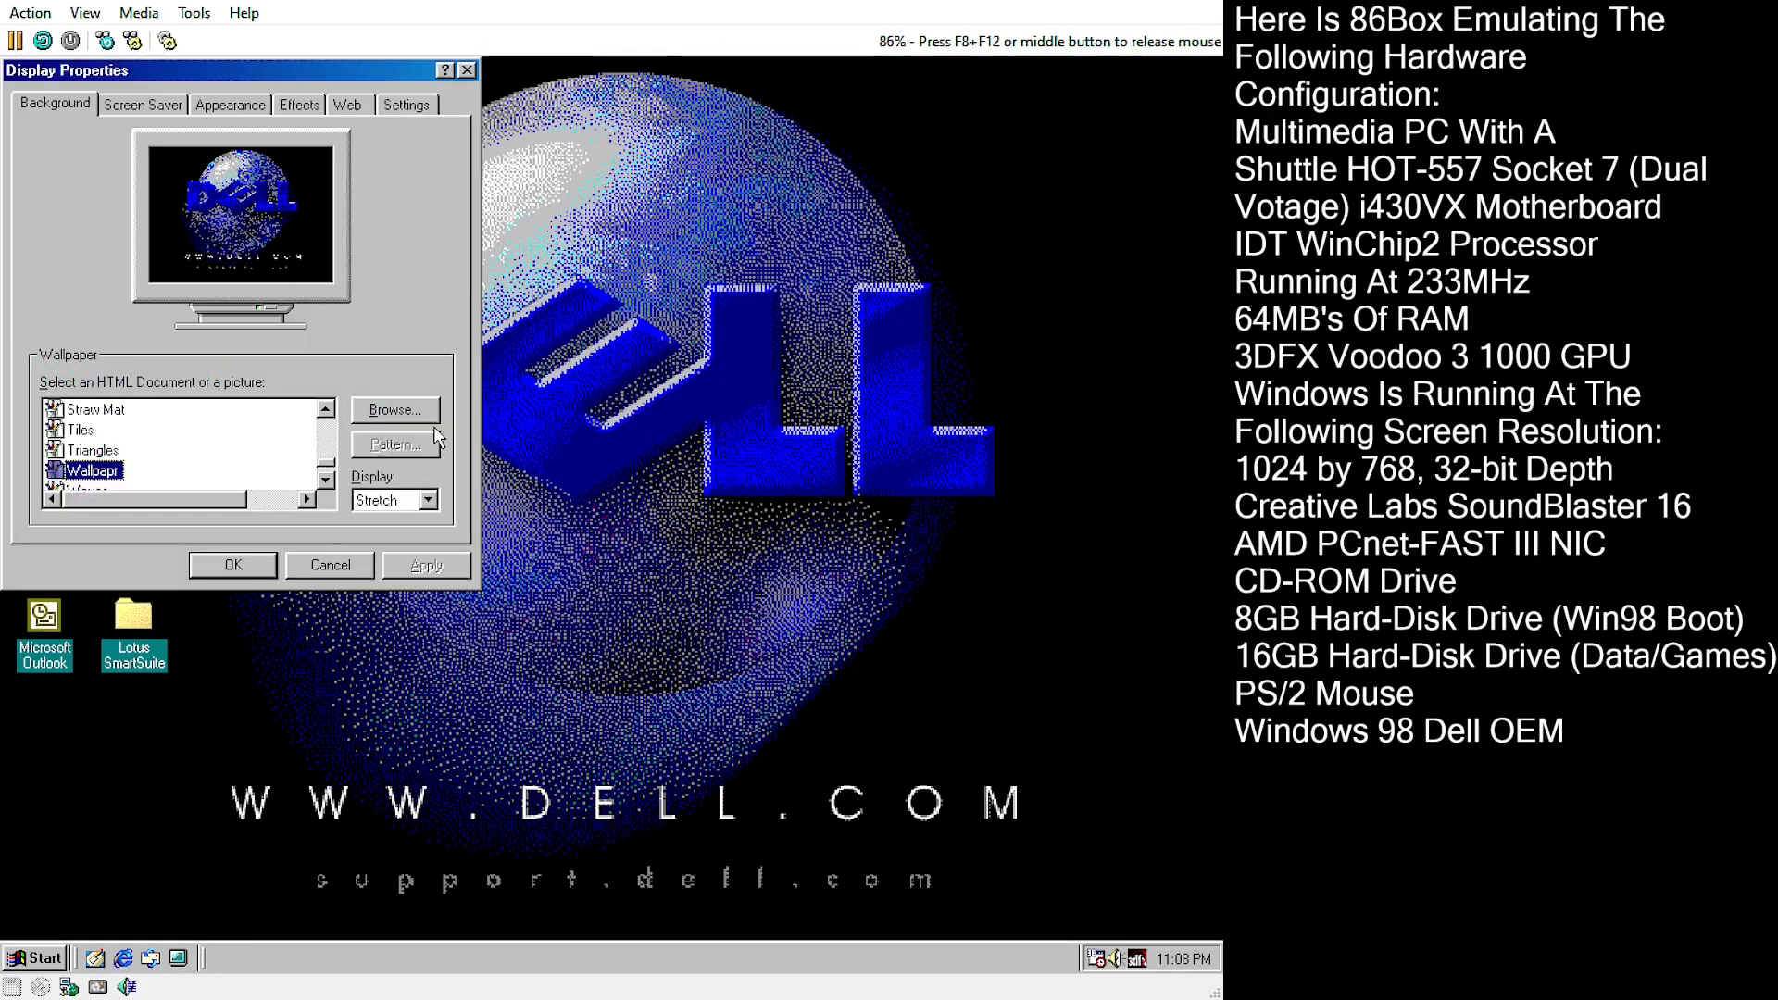
- Set the saved 1024px-Dove_surrounded_by_red_winged_blackbirds_4 bitmap as the desktop wallpaper
{"action": "left_click", "coordinate": [325, 427]}
{"action": "left_click", "coordinate": [278, 435]}
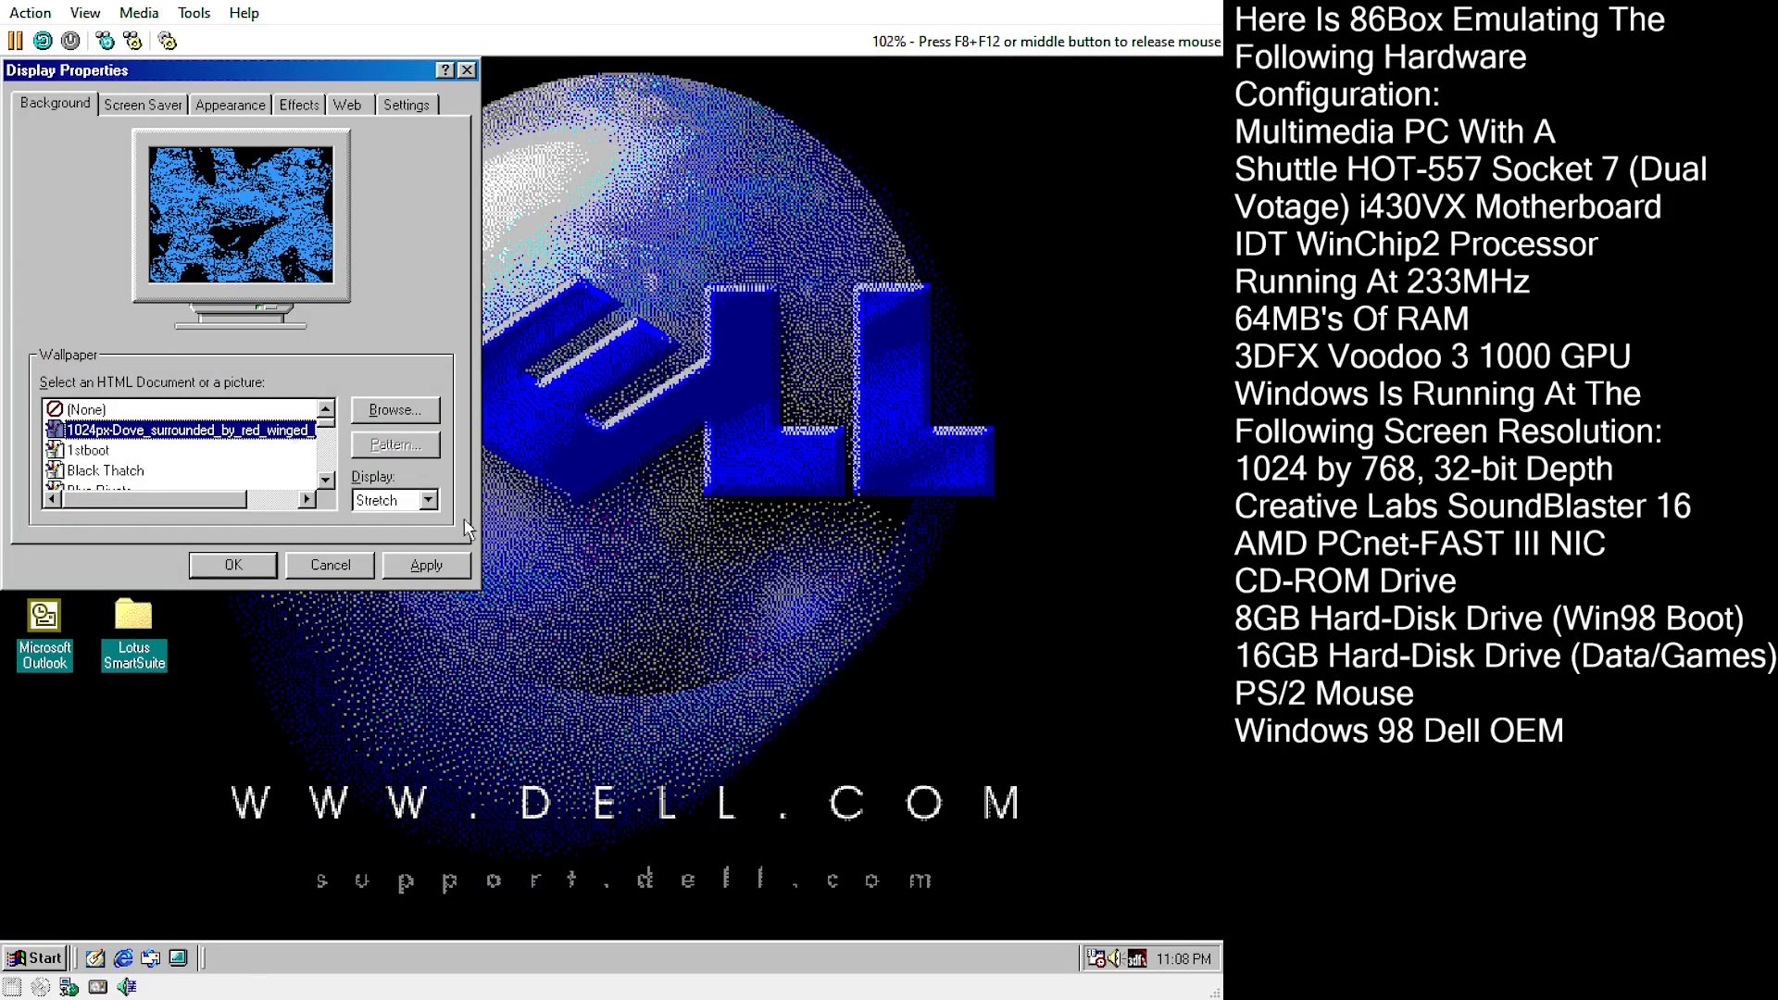
{"action": "left_click", "coordinate": [418, 563]}
{"action": "left_click", "coordinate": [267, 575]}
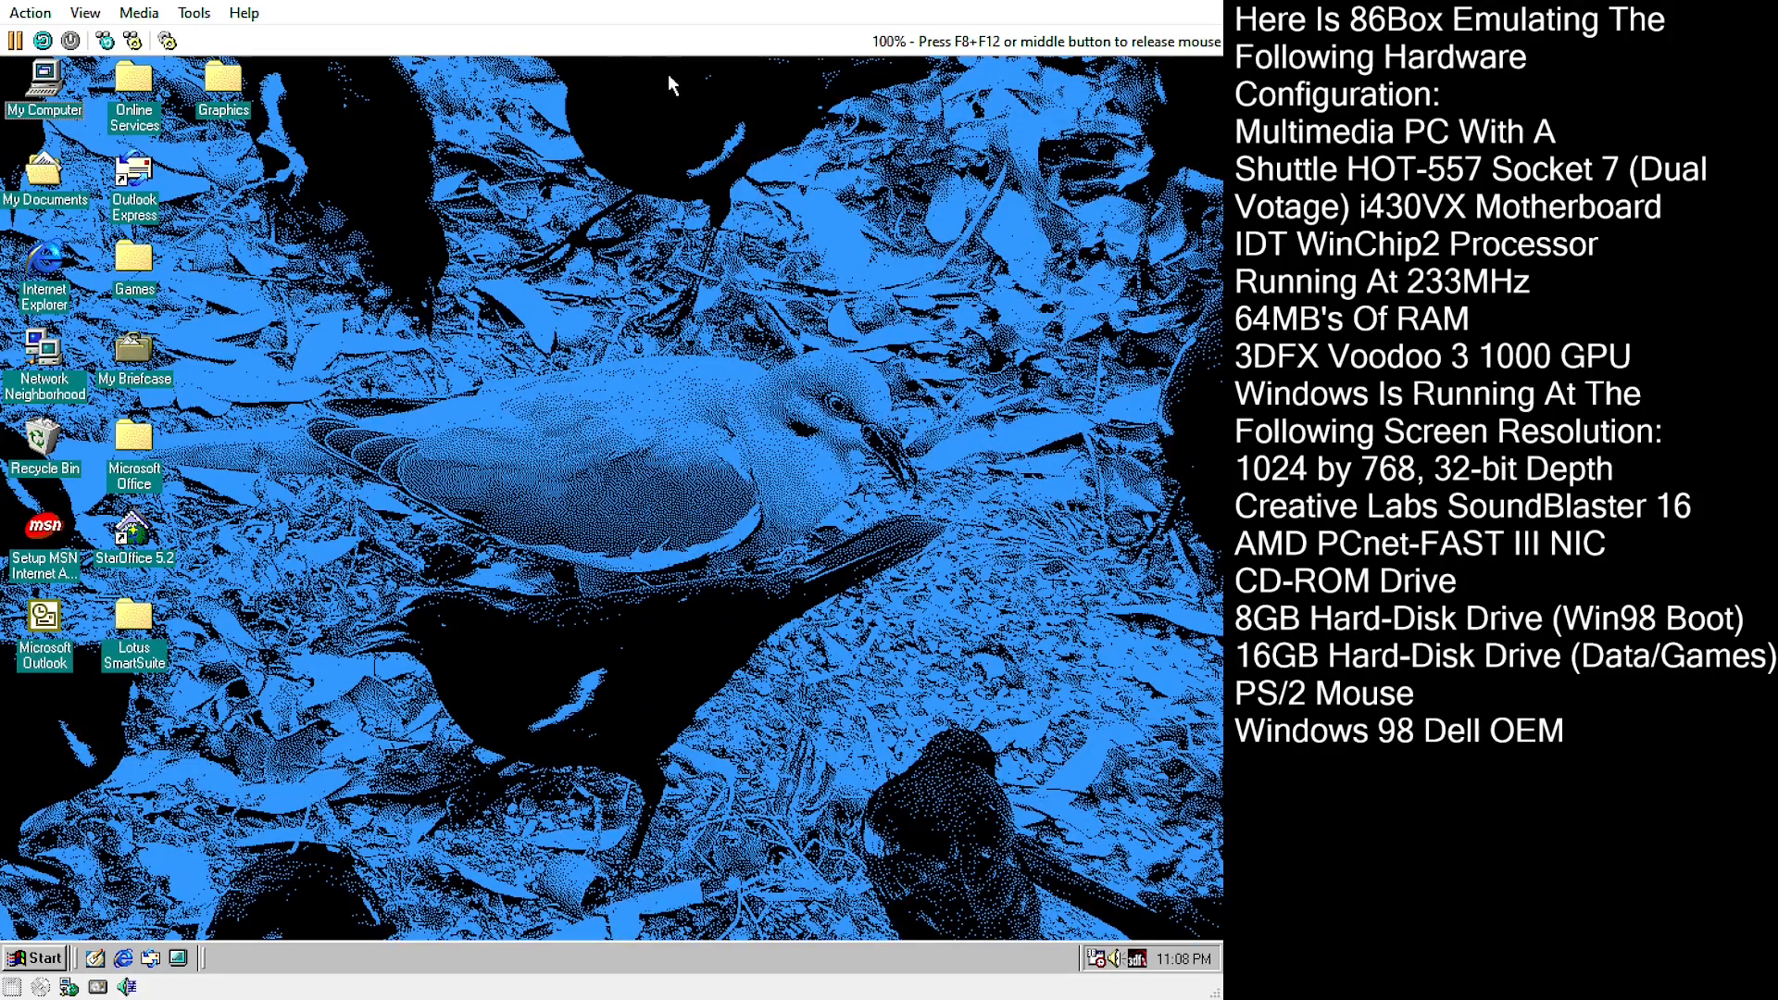
{"action": "middle_click", "coordinate": [671, 84]}
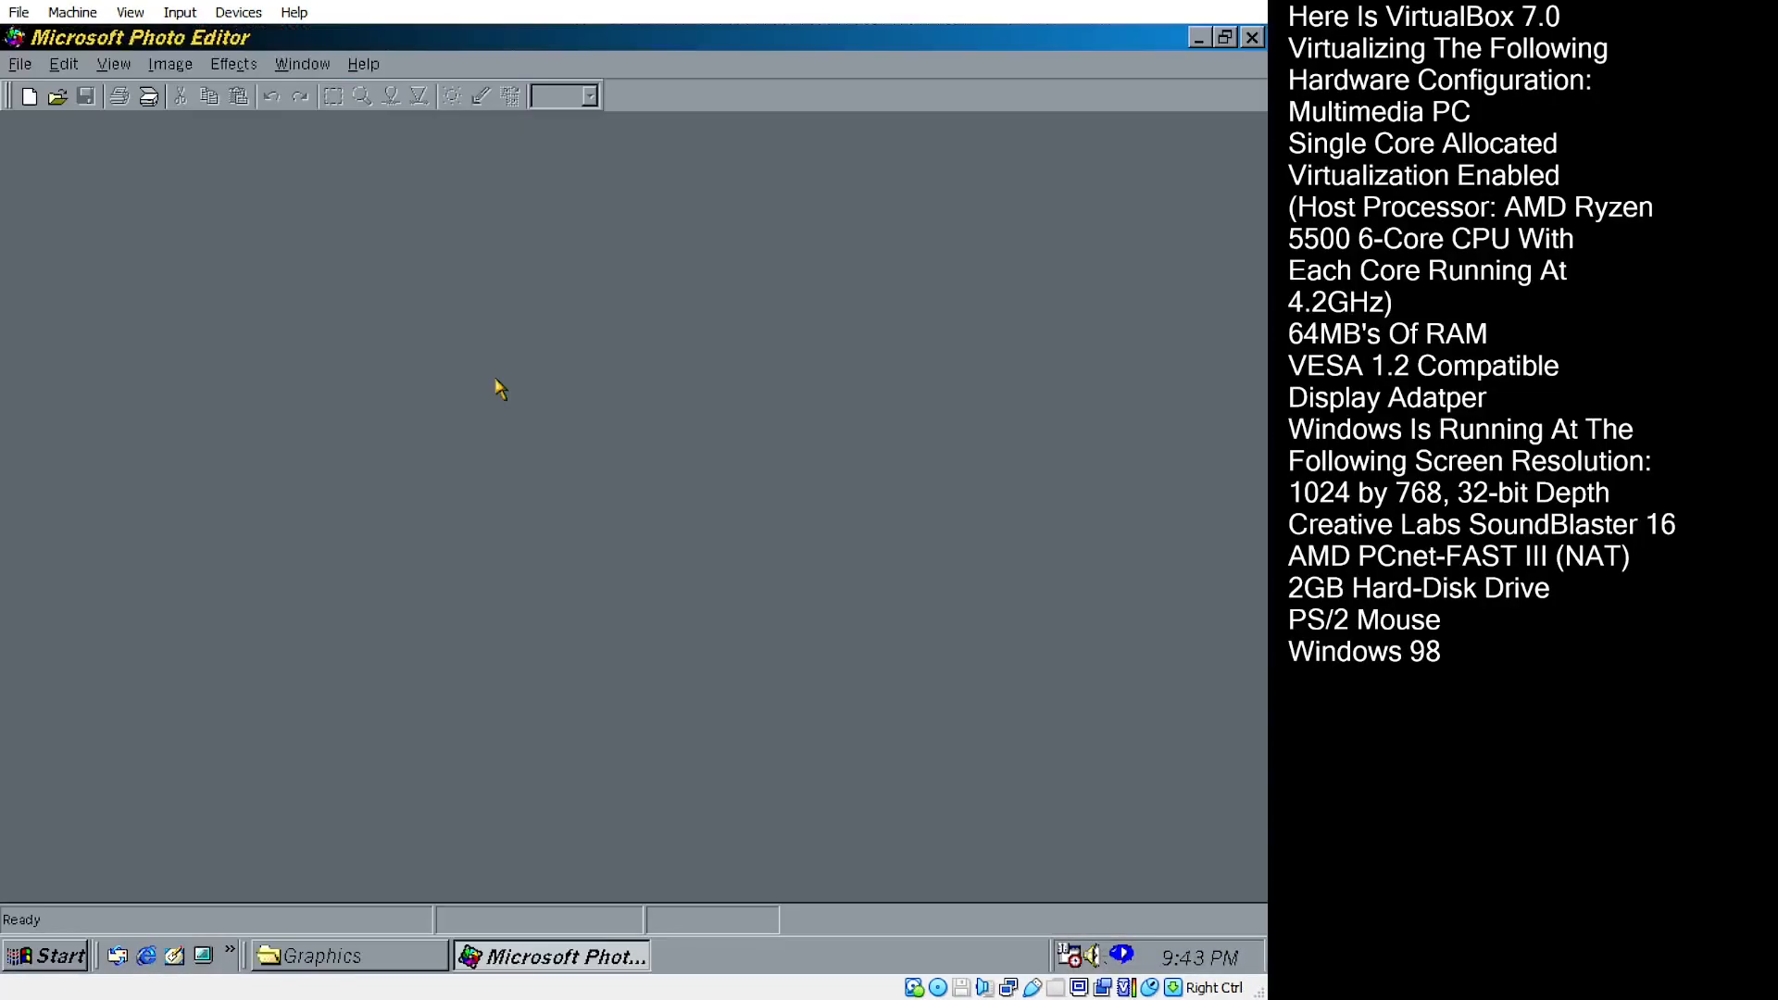
- In Microsoft Photo Editor, open the recent picture Pigeon_Looking_For_Food_12202022.jpg and bring the whole pigeon into view
{"action": "left_click", "coordinate": [19, 63]}
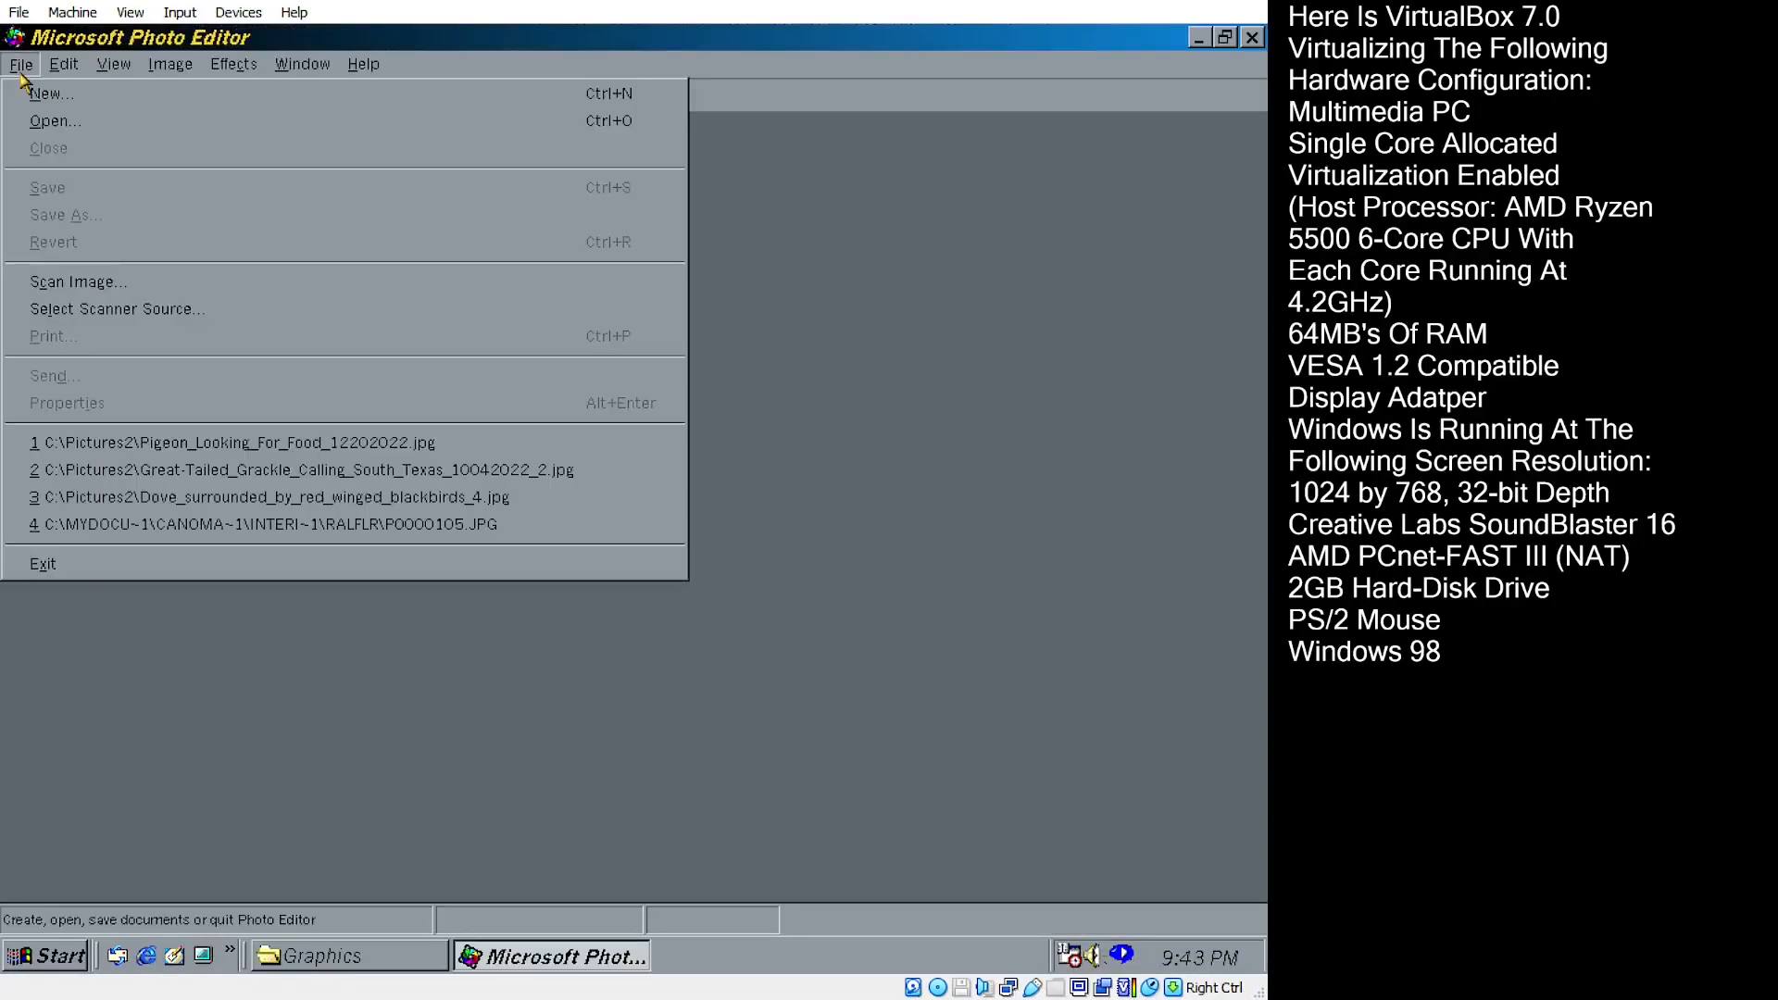
{"action": "left_click", "coordinate": [186, 439]}
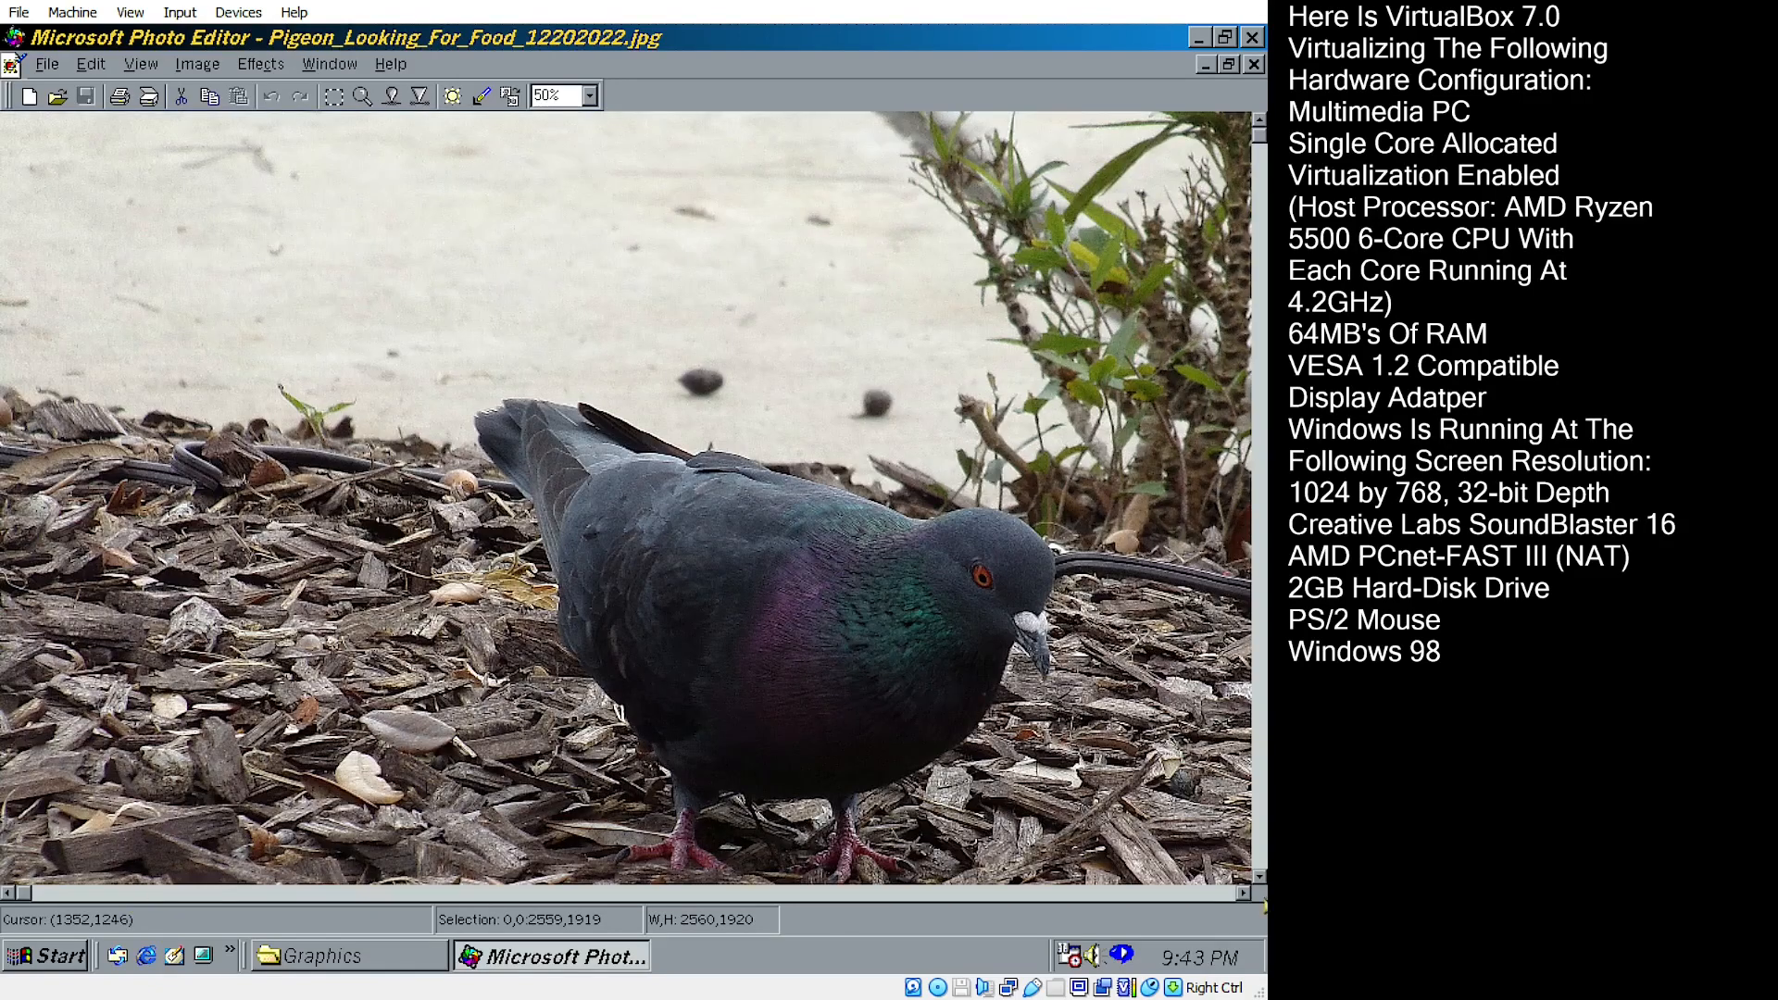
{"action": "left_click", "coordinate": [1243, 893]}
{"action": "left_click", "coordinate": [1259, 876]}
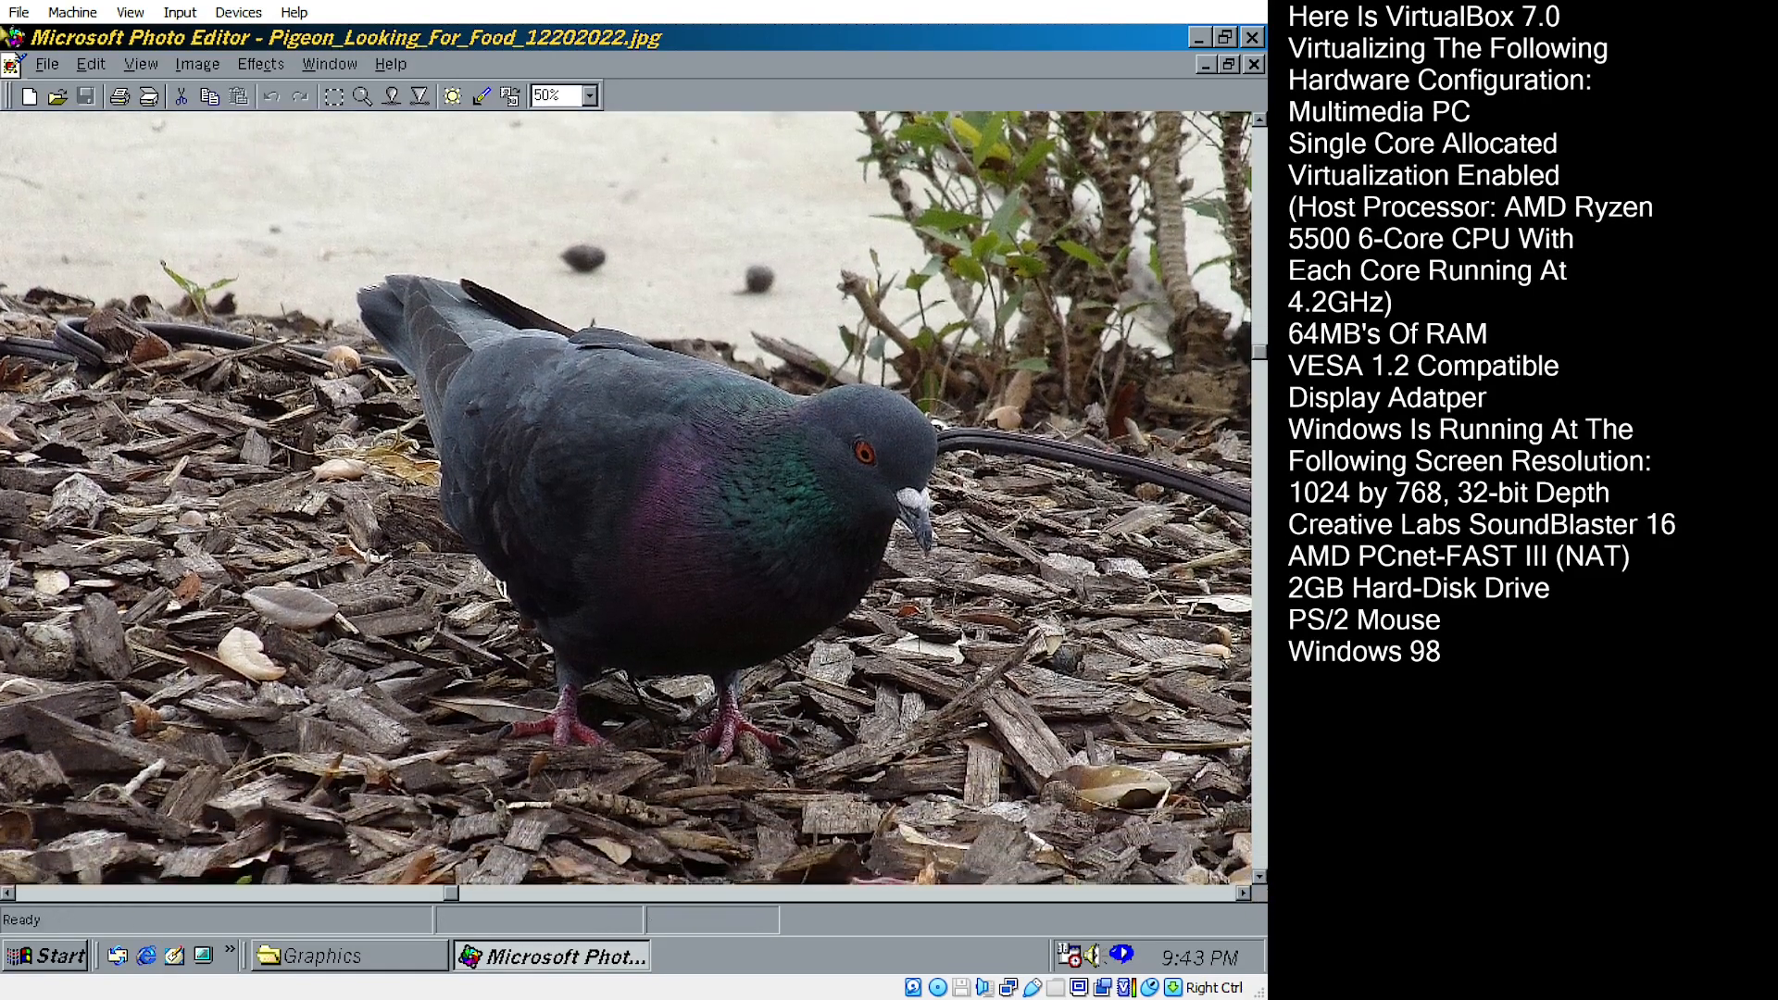
- Apply the Negative effect to the pigeon photo and undo it
{"action": "left_click", "coordinate": [256, 63]}
{"action": "left_click", "coordinate": [270, 150]}
{"action": "left_click", "coordinate": [602, 571]}
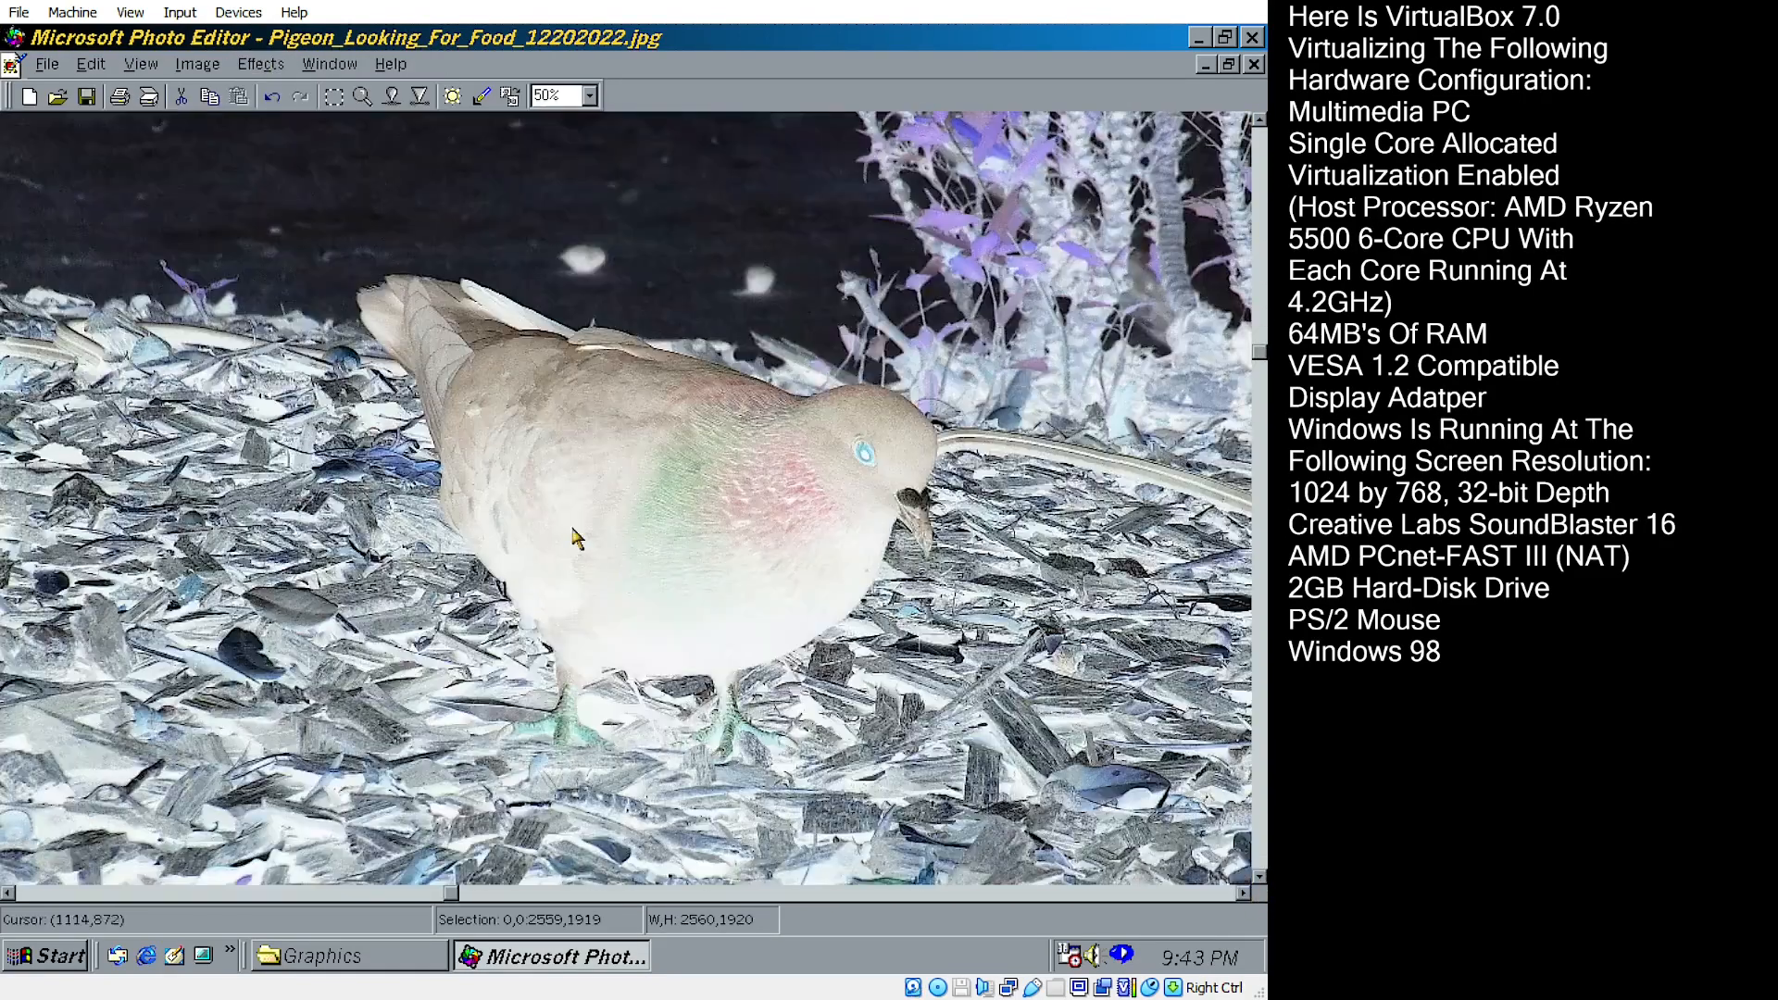
{"action": "left_click", "coordinate": [90, 63]}
{"action": "left_click", "coordinate": [120, 93]}
- Apply Chalk and Charcoal to the pigeon photo with charcoal area 2, chalk area 2 and stroke 3, and undo it
{"action": "left_click", "coordinate": [260, 63]}
{"action": "left_click", "coordinate": [287, 248]}
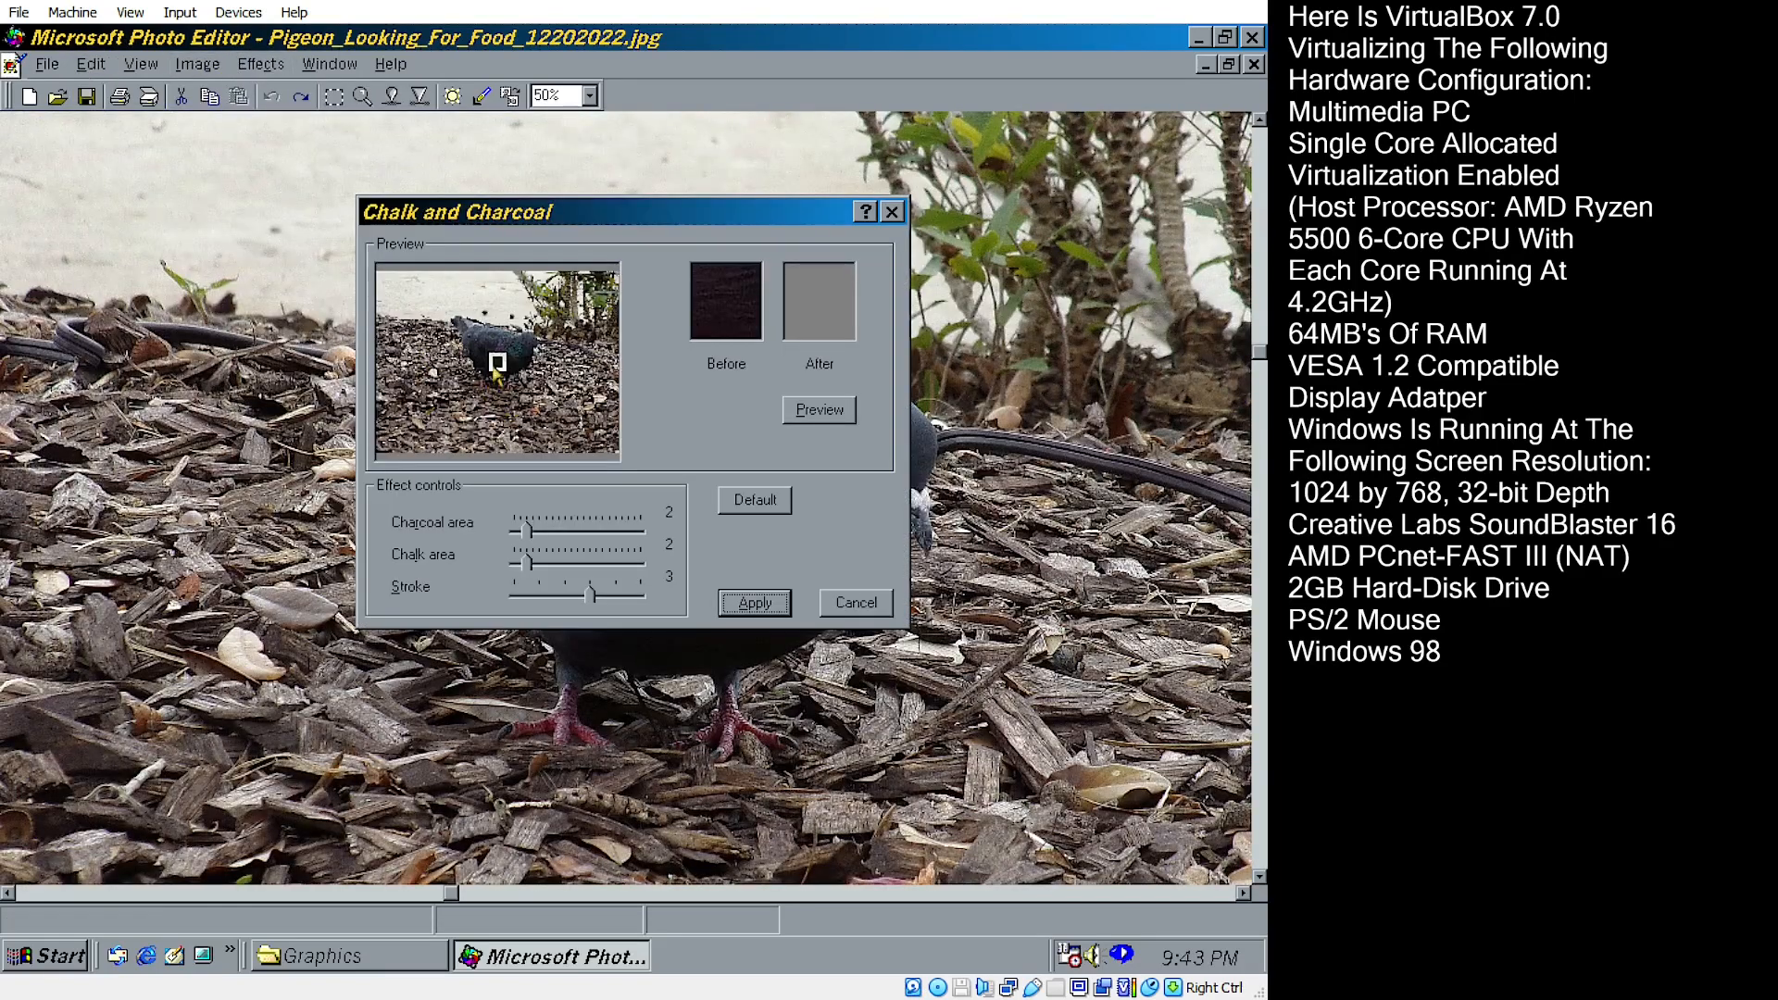
{"action": "left_click", "coordinate": [776, 612]}
{"action": "left_click", "coordinate": [90, 64]}
{"action": "left_click", "coordinate": [121, 93]}
- Preview and apply Chalk and Charcoal with the stroke raised to 5, and undo the effect
{"action": "left_click", "coordinate": [262, 69]}
{"action": "left_click", "coordinate": [341, 276]}
{"action": "left_click_drag", "start_coordinate": [593, 602], "coordinate": [643, 600]}
{"action": "left_click", "coordinate": [813, 413]}
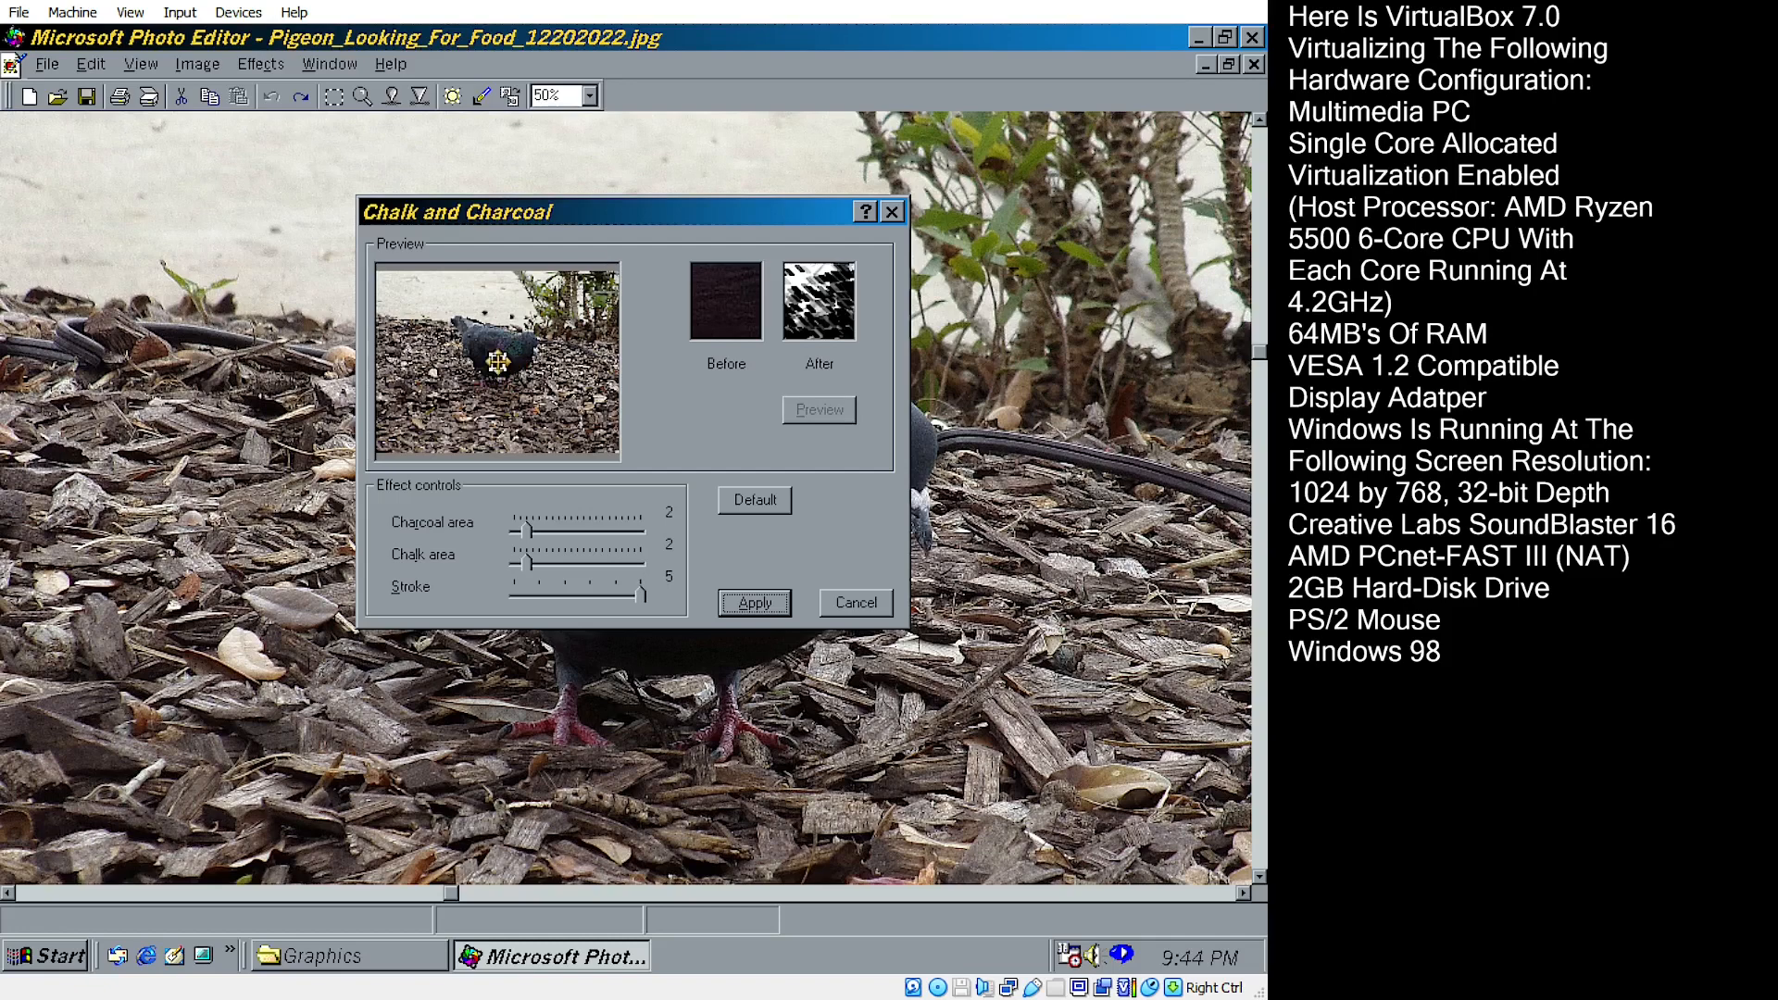
{"action": "left_click", "coordinate": [526, 342]}
{"action": "left_click", "coordinate": [818, 409]}
{"action": "left_click", "coordinate": [755, 602]}
{"action": "left_click", "coordinate": [89, 63]}
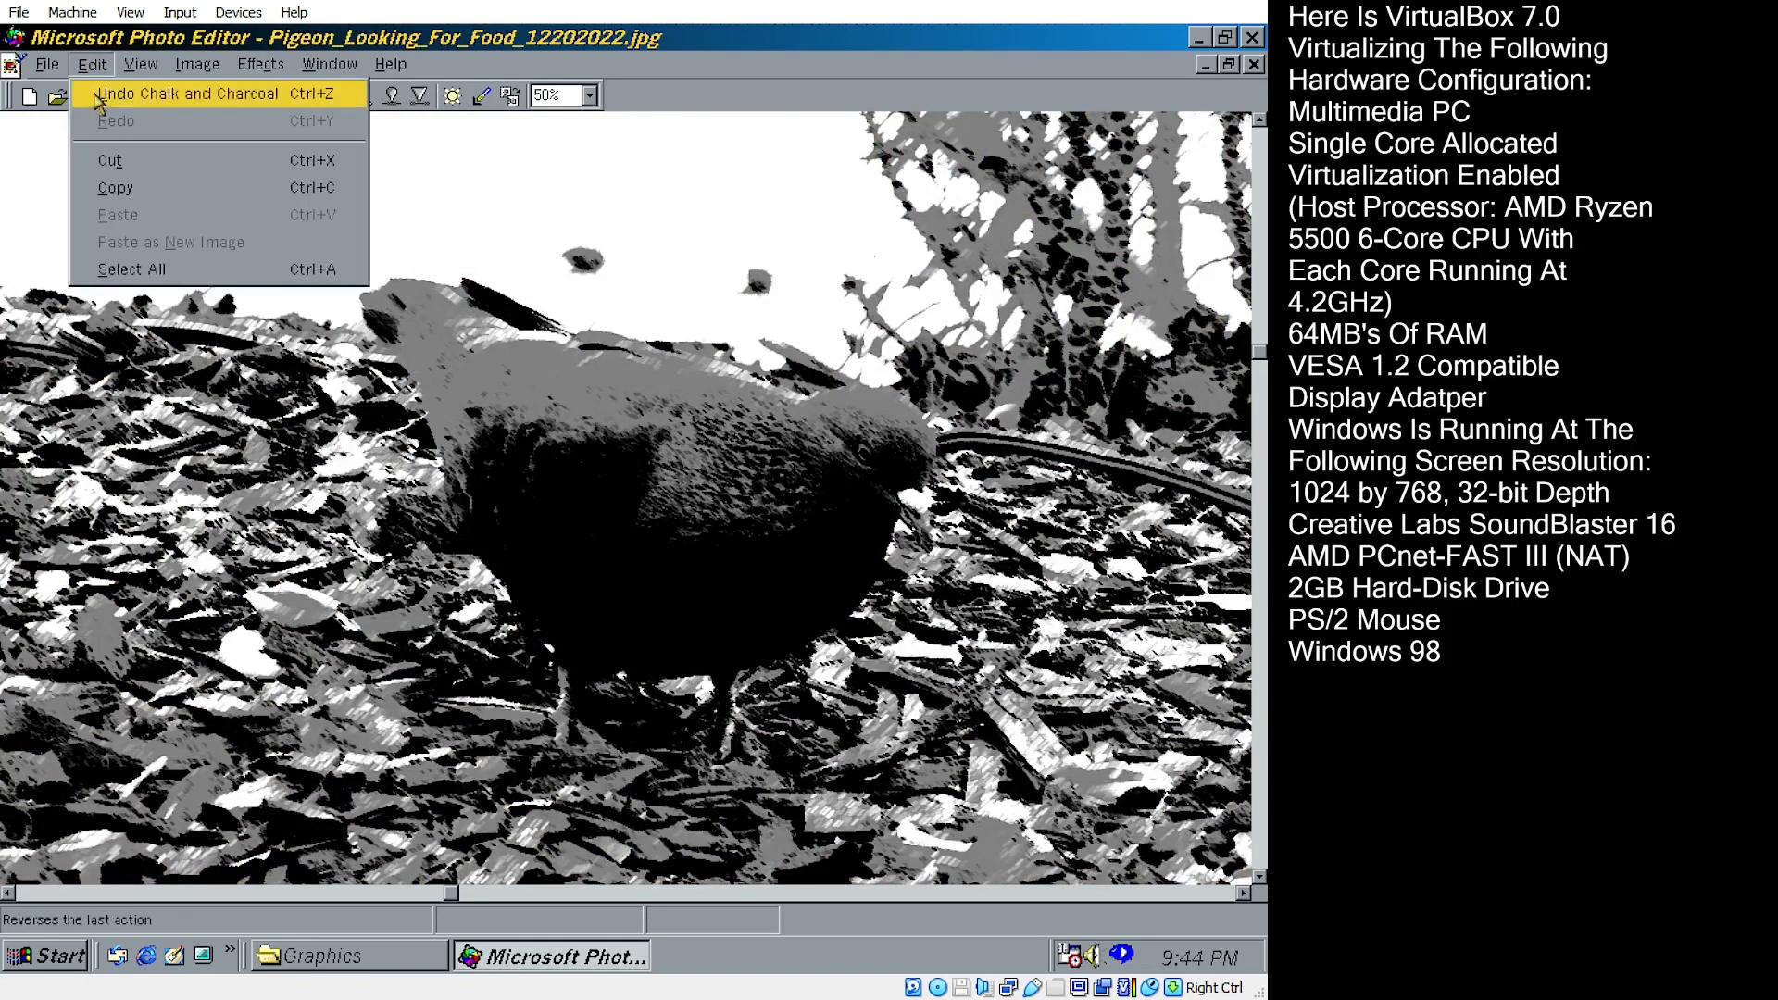
{"action": "left_click", "coordinate": [100, 94]}
- Shrink the pigeon photo with the Resize command and undo the change
{"action": "left_click", "coordinate": [141, 63]}
{"action": "left_click", "coordinate": [213, 121]}
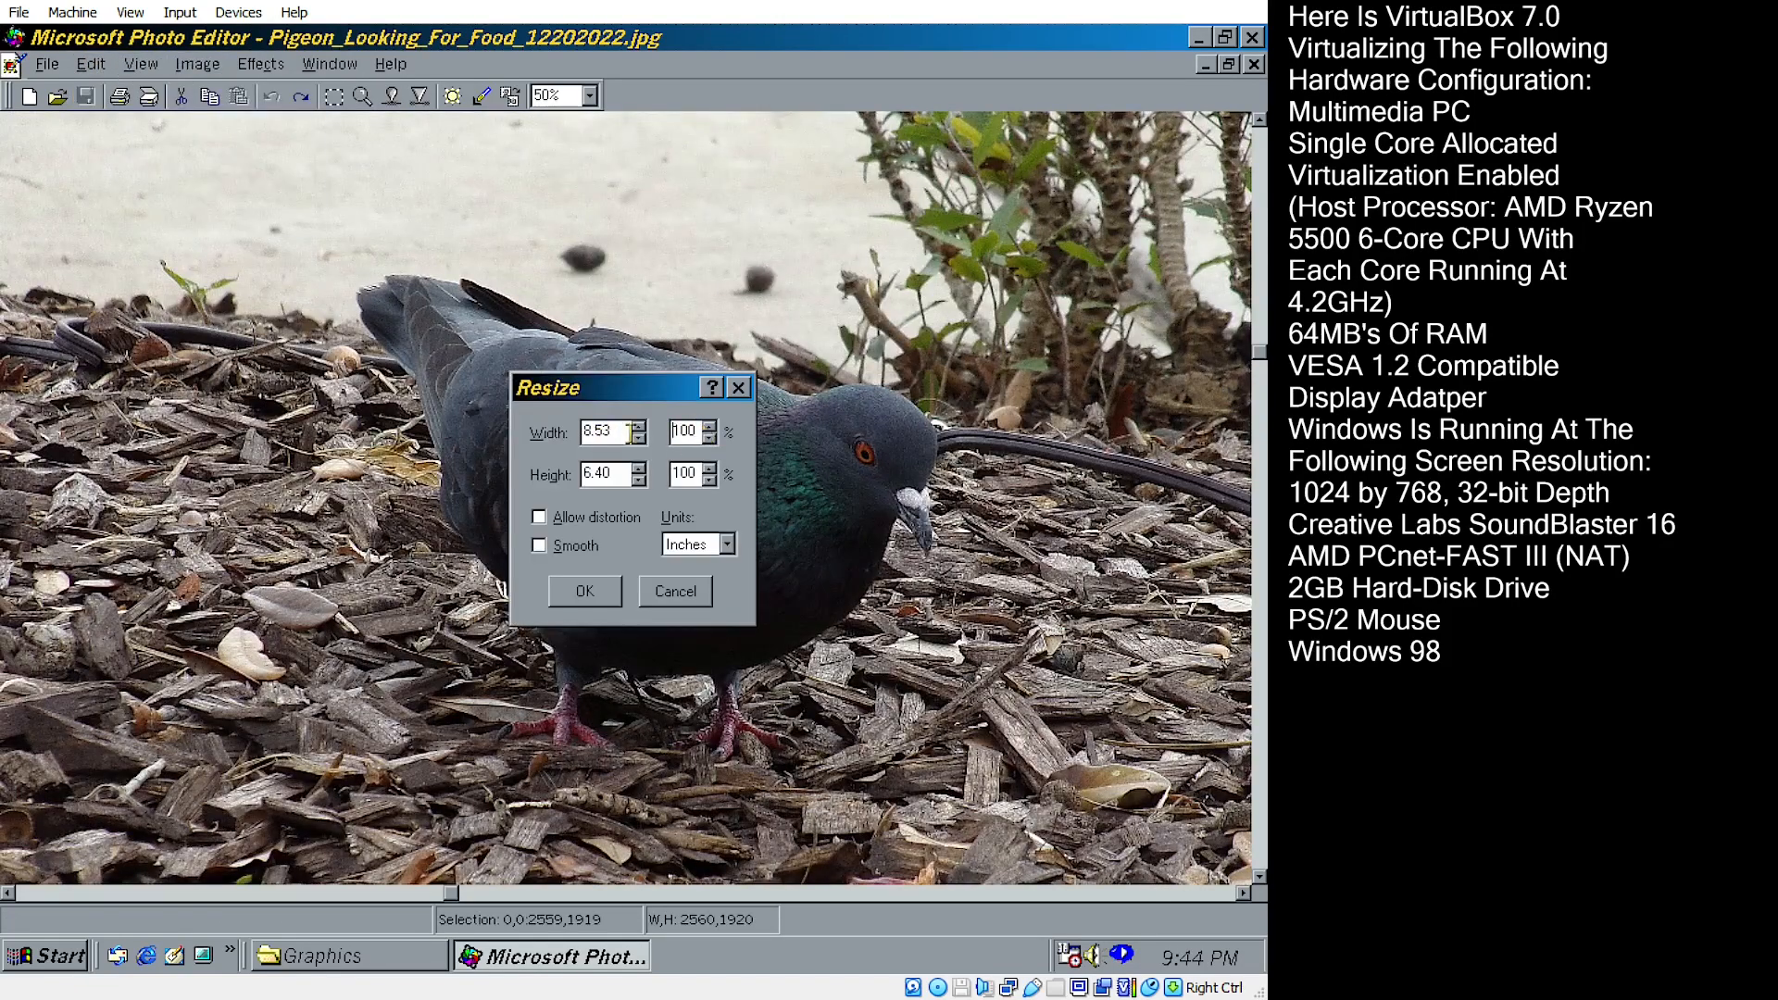
{"action": "left_click", "coordinate": [584, 591]}
{"action": "left_click", "coordinate": [90, 63]}
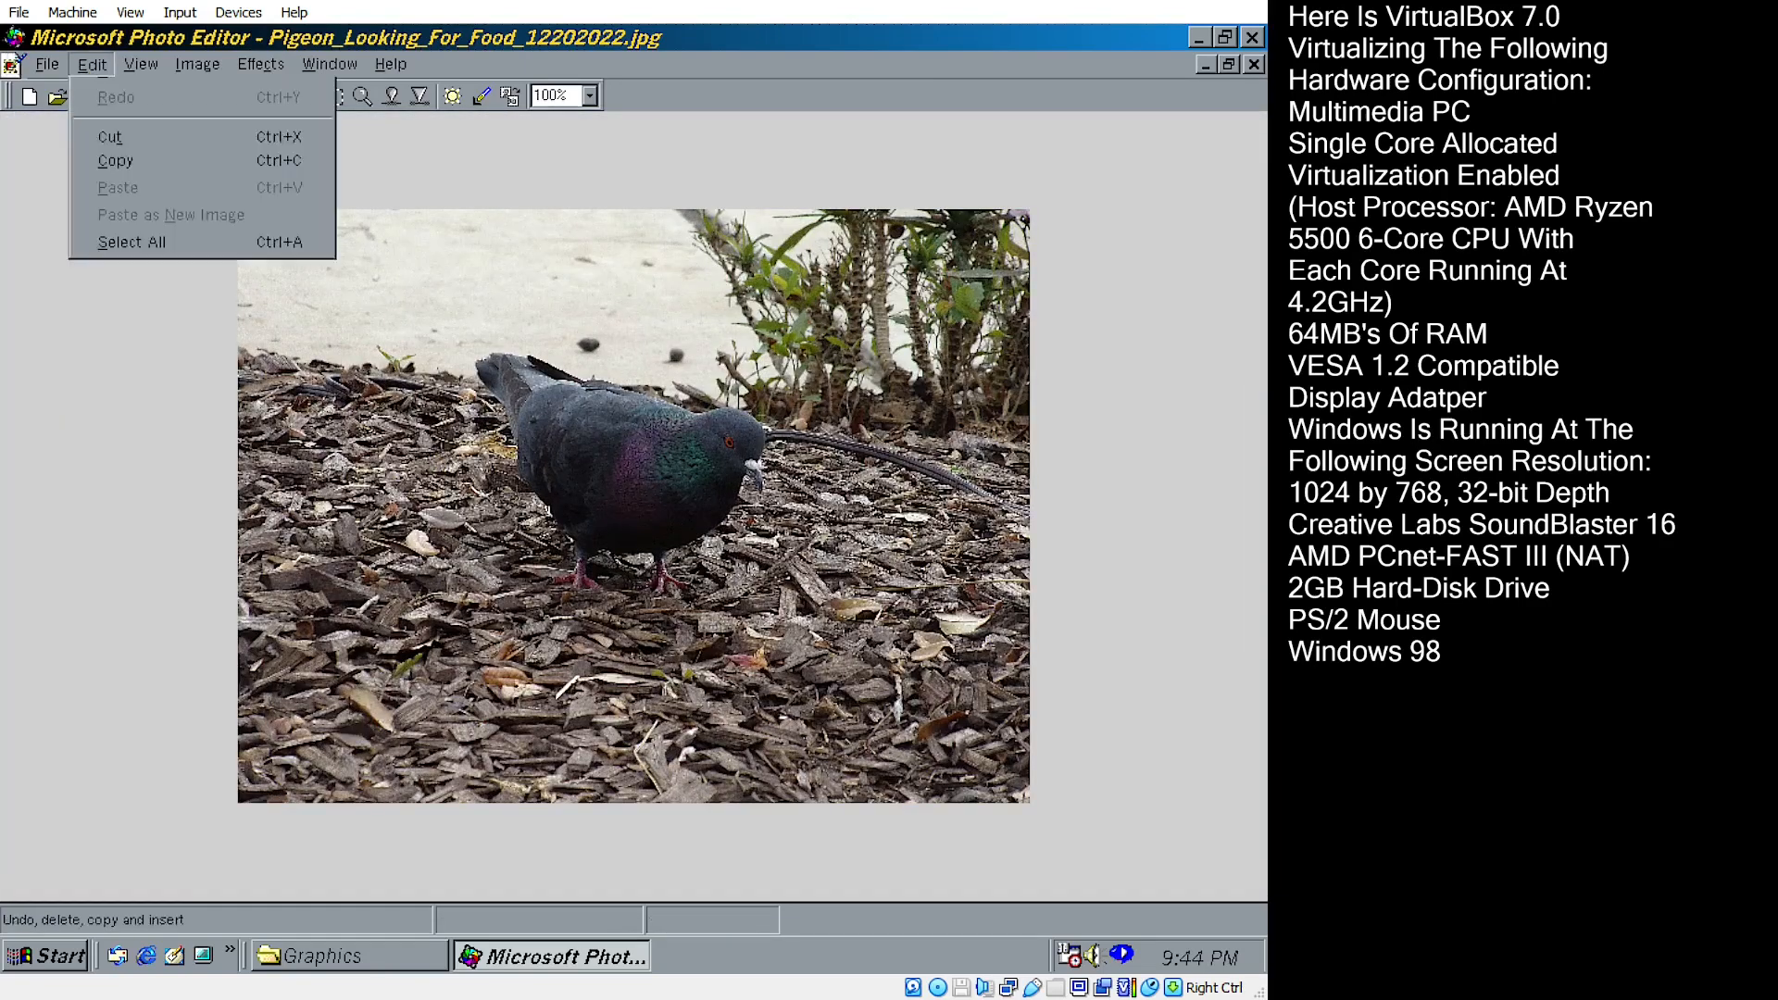
{"action": "left_click", "coordinate": [100, 97]}
- Resize the pigeon photo to 1280 by 960 pixels
{"action": "left_click", "coordinate": [197, 63]}
{"action": "left_click", "coordinate": [213, 120]}
{"action": "left_click", "coordinate": [589, 581]}
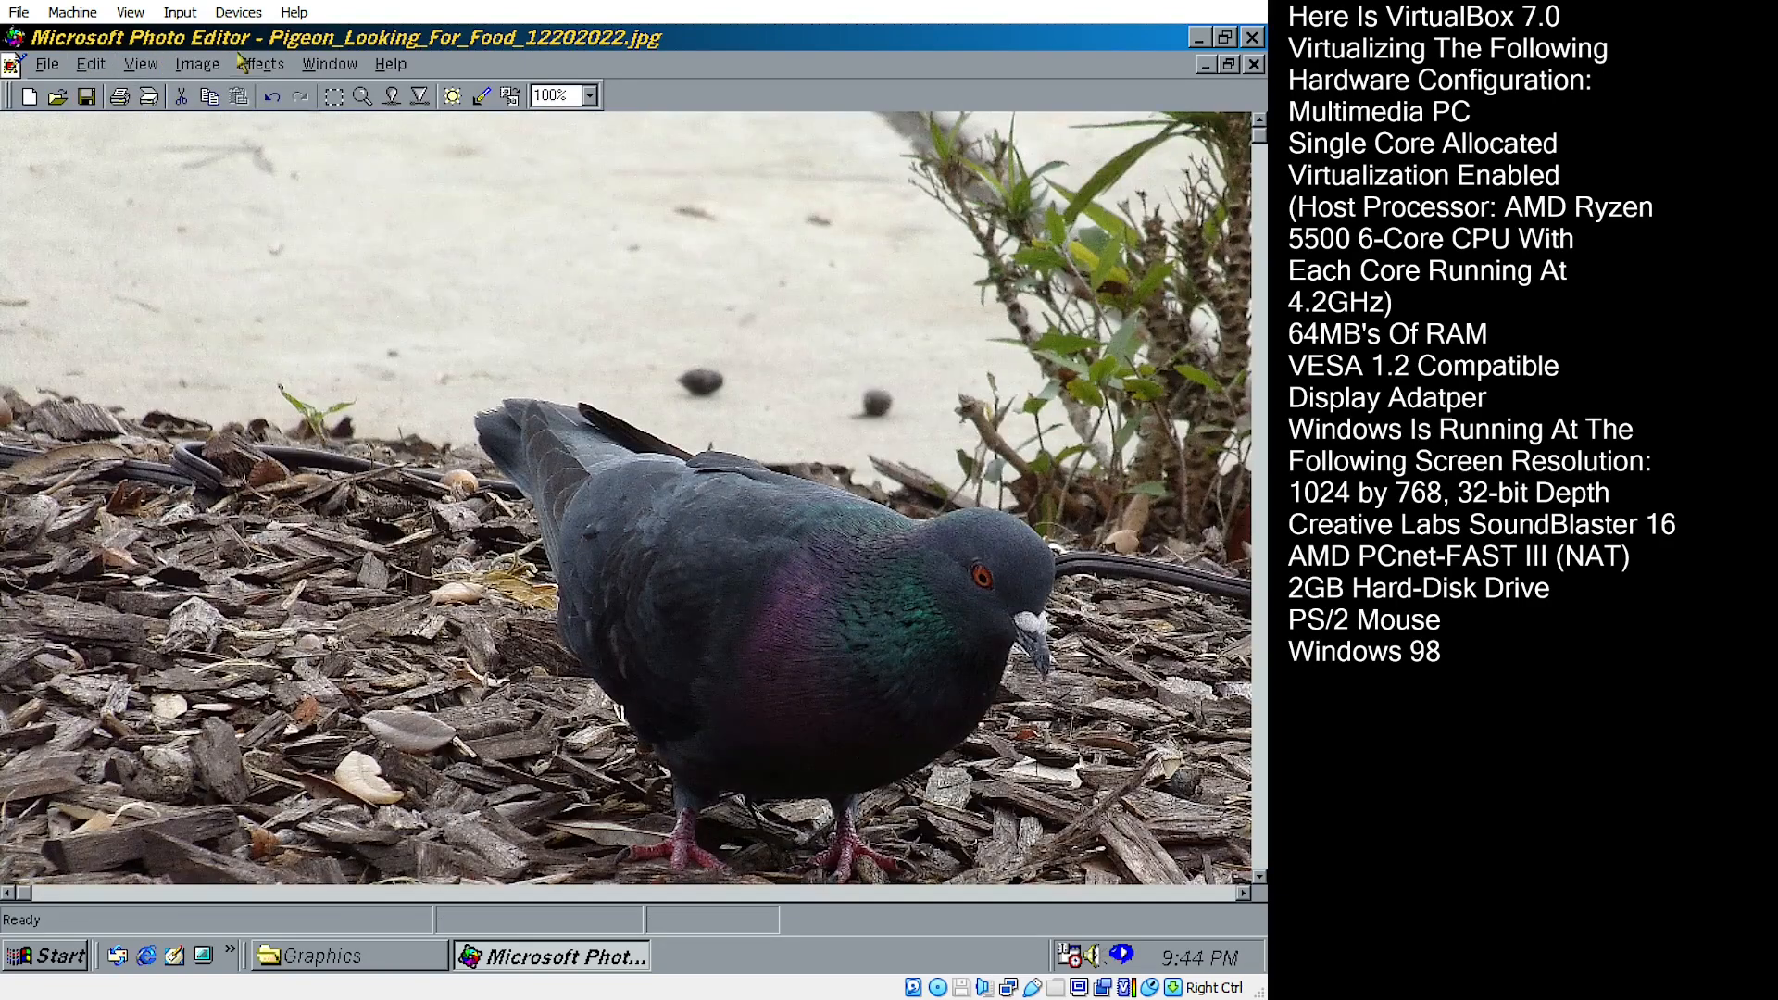
- Apply Chalk and Charcoal to the resized photo with charcoal area 2, chalk area 2 and stroke 5, and undo it
{"action": "left_click", "coordinate": [260, 63]}
{"action": "left_click", "coordinate": [278, 294]}
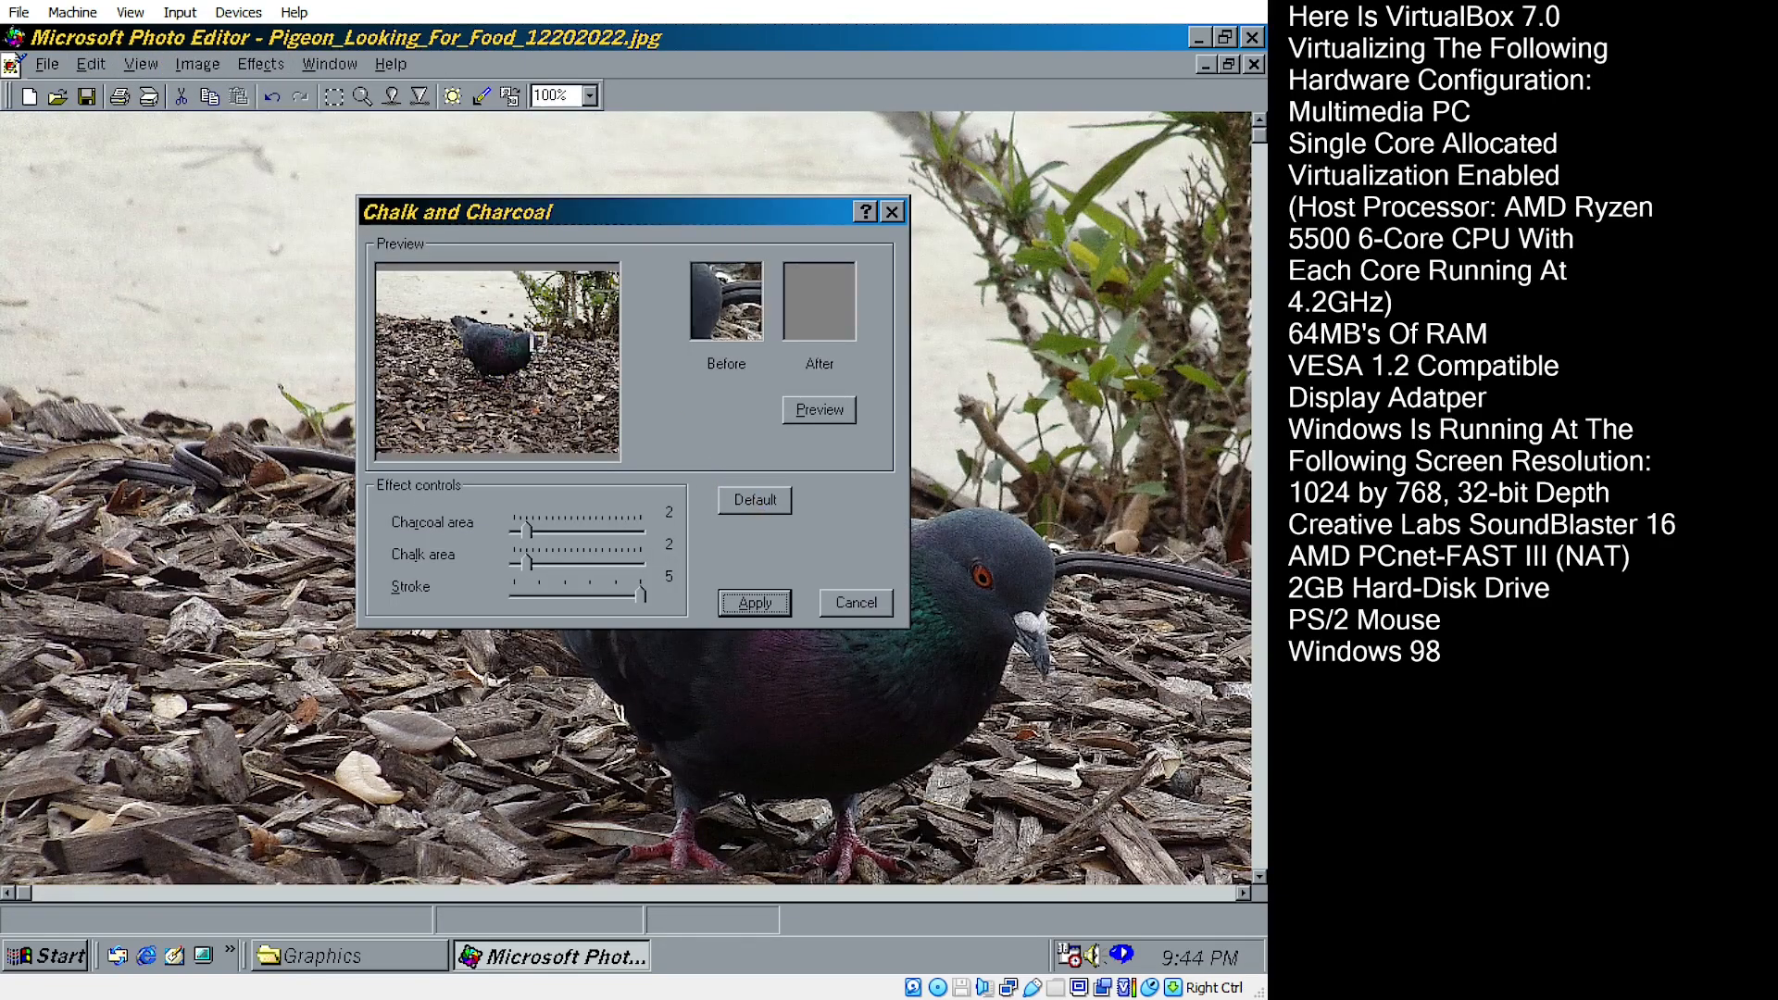
{"action": "left_click", "coordinate": [819, 409]}
{"action": "left_click", "coordinate": [753, 603]}
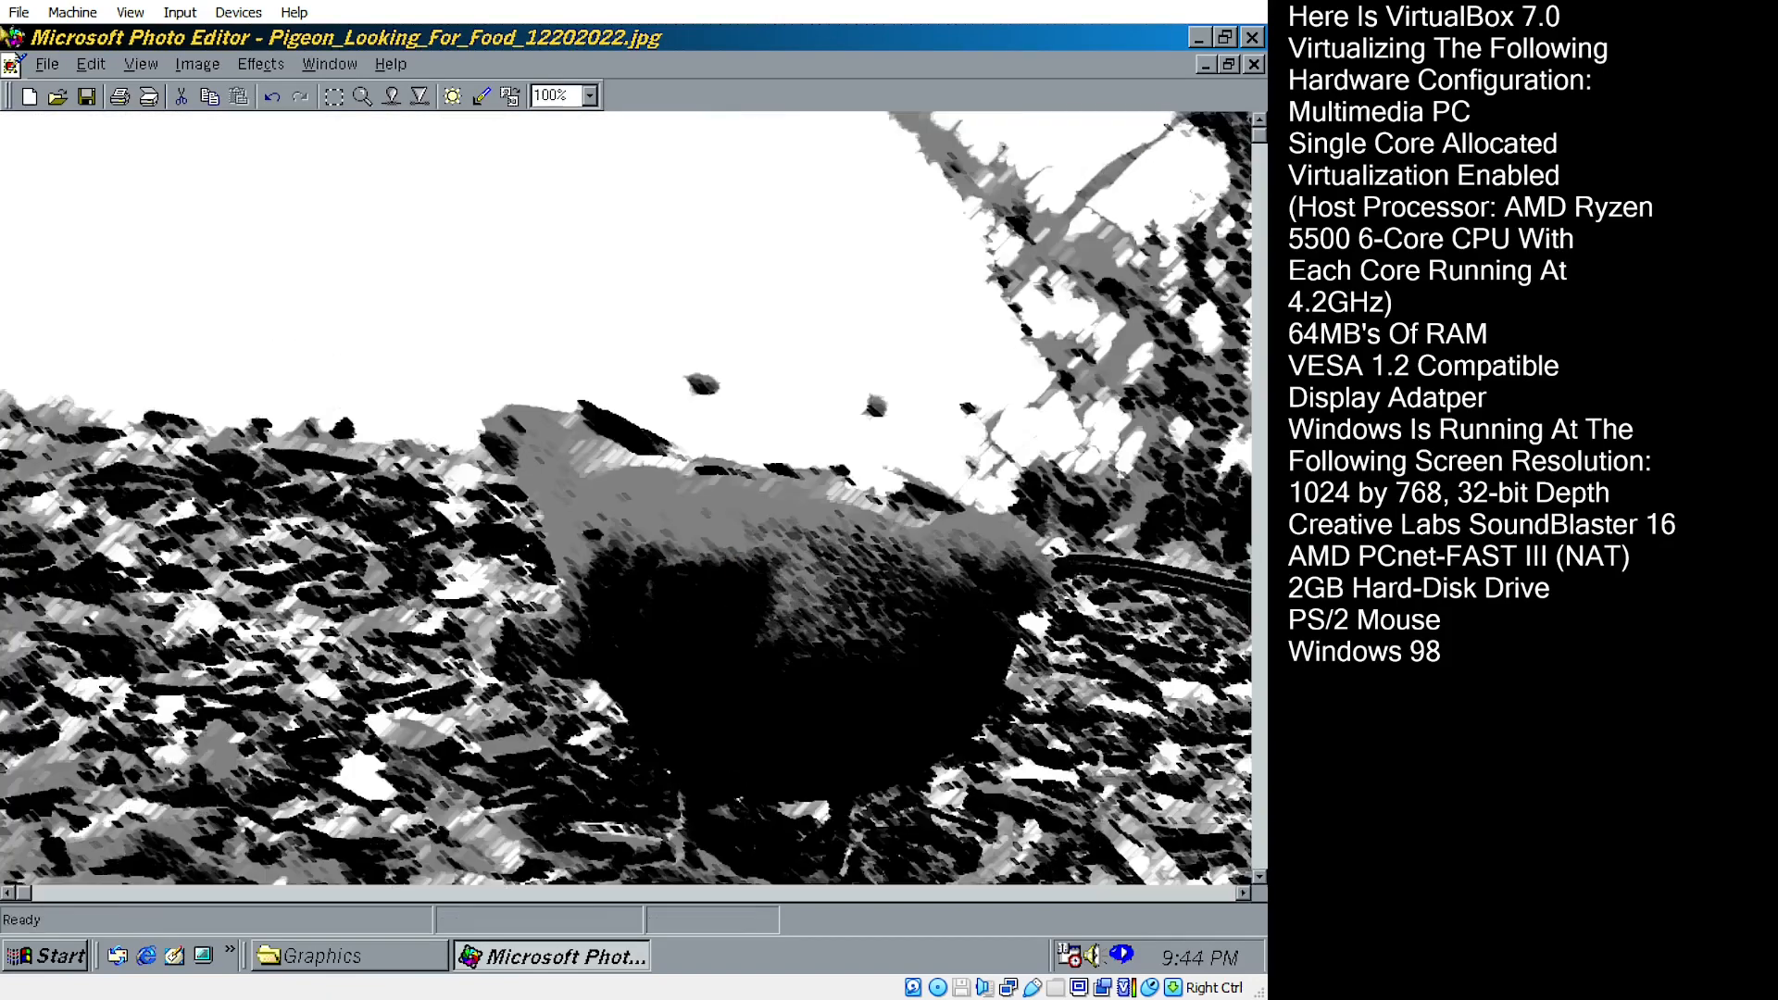
{"action": "left_click", "coordinate": [90, 63]}
{"action": "left_click", "coordinate": [79, 96]}
- Preview and apply Chalk and Charcoal with charcoal area 1, chalk area 0 and stroke 5, and undo the effect
{"action": "left_click", "coordinate": [261, 63]}
{"action": "left_click", "coordinate": [278, 270]}
{"action": "left_click_drag", "start_coordinate": [497, 363], "coordinate": [523, 351]}
{"action": "left_click", "coordinate": [815, 414]}
{"action": "mouse_move", "coordinate": [529, 563]}
{"action": "left_mouse_down"}
{"action": "mouse_move", "coordinate": [603, 567]}
{"action": "mouse_move", "coordinate": [515, 567]}
{"action": "mouse_move", "coordinate": [608, 532]}
{"action": "mouse_move", "coordinate": [521, 532]}
{"action": "left_mouse_up"}
{"action": "left_click", "coordinate": [824, 419]}
{"action": "left_click", "coordinate": [823, 415]}
{"action": "left_click", "coordinate": [820, 407]}
{"action": "left_click", "coordinate": [810, 403]}
{"action": "left_click", "coordinate": [755, 597]}
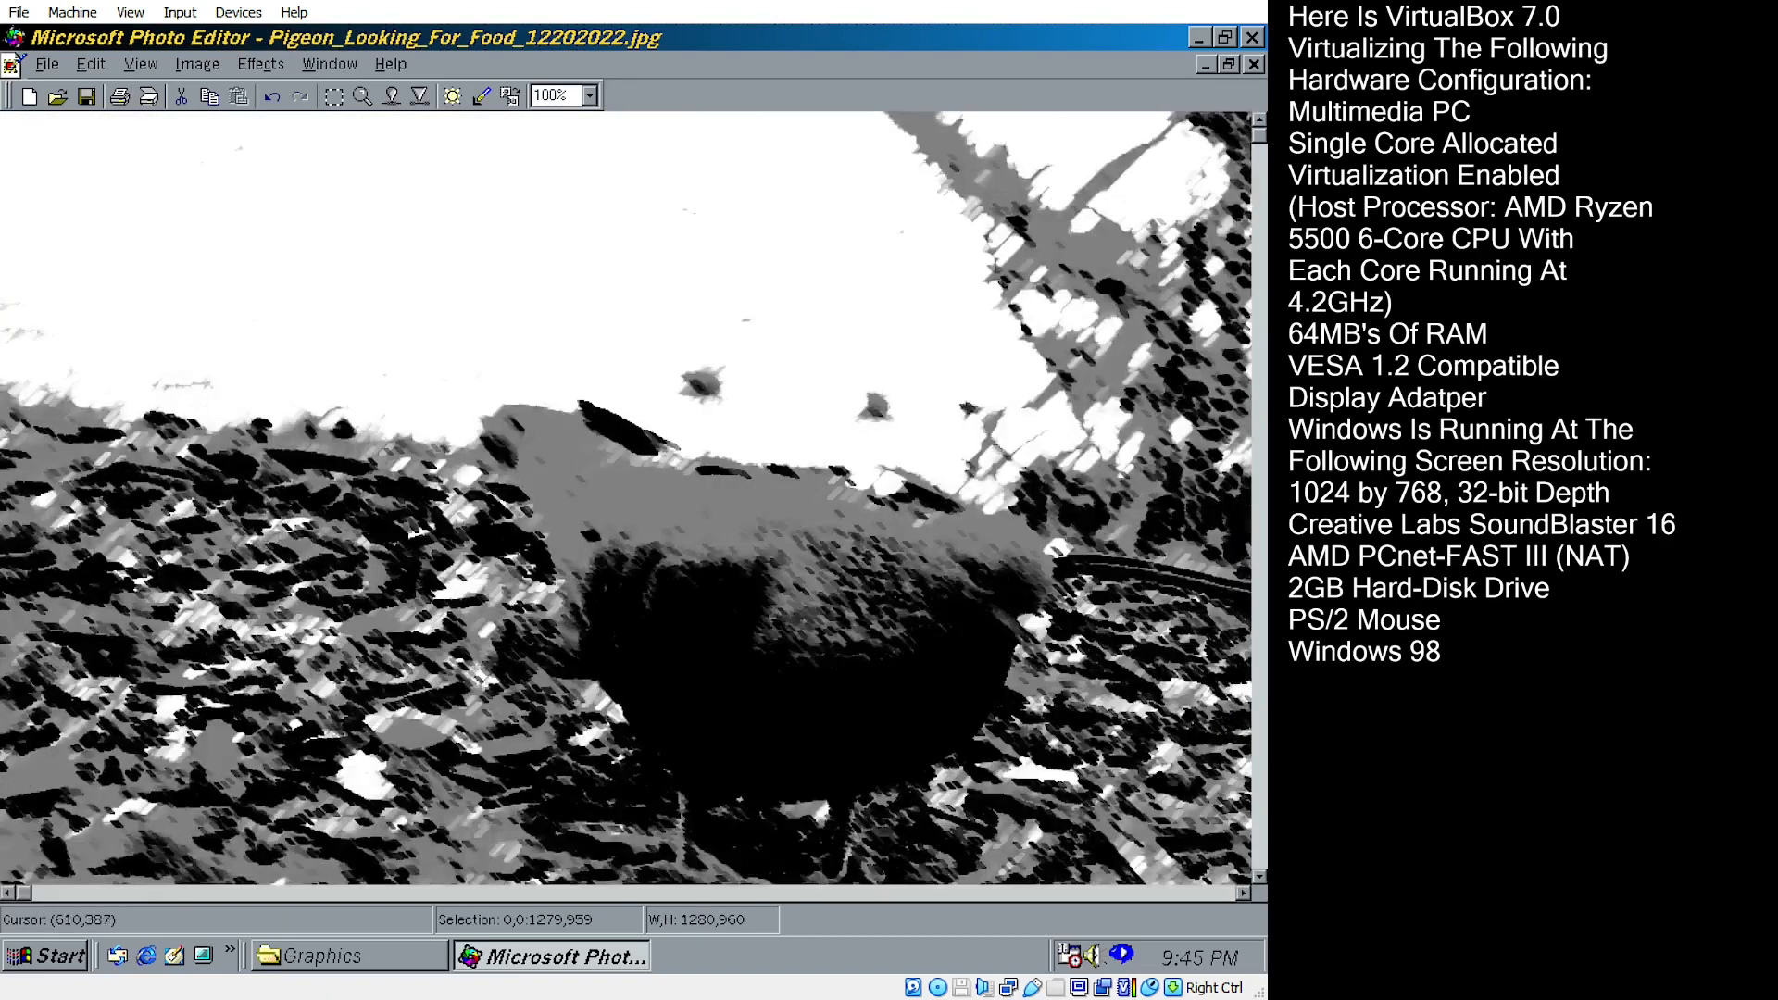
{"action": "left_click", "coordinate": [90, 63]}
{"action": "left_click", "coordinate": [148, 95]}
- Apply Chalk and Charcoal with charcoal area 1, chalk area 15 and stroke 5, and undo the effect
{"action": "left_click", "coordinate": [260, 63]}
{"action": "left_click", "coordinate": [297, 175]}
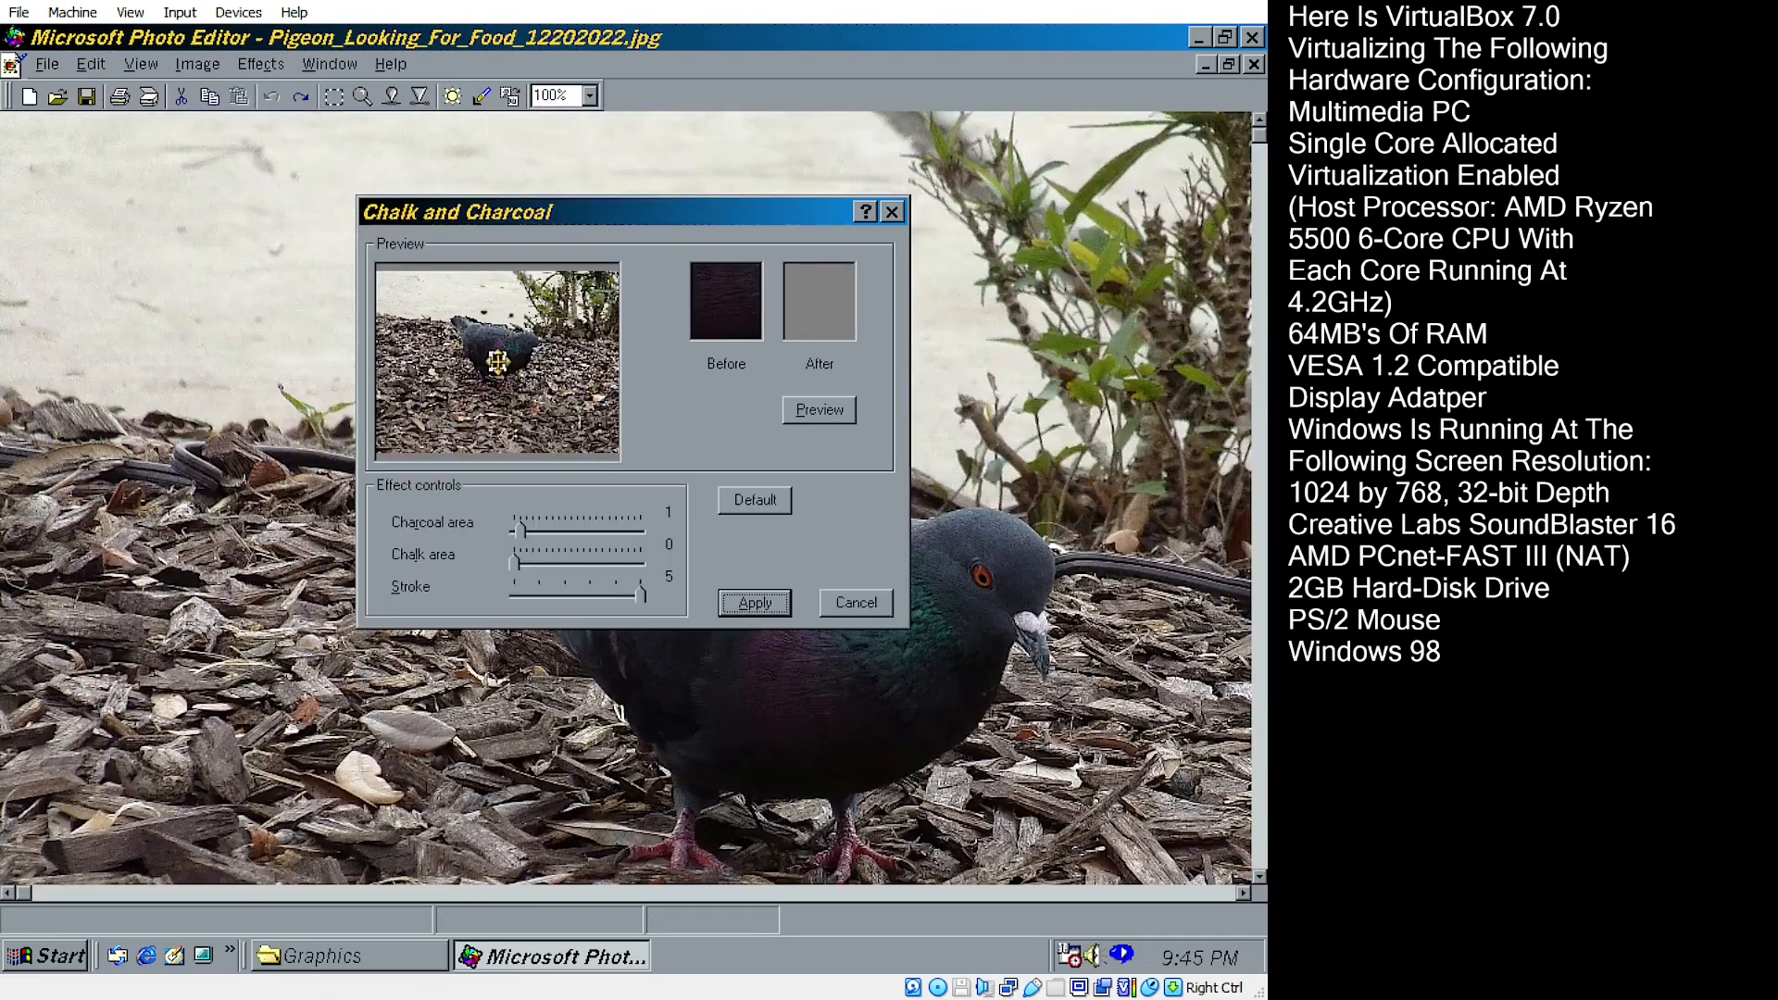
{"action": "left_click_drag", "start_coordinate": [498, 361], "coordinate": [527, 342]}
{"action": "left_click_drag", "start_coordinate": [516, 561], "coordinate": [609, 561]}
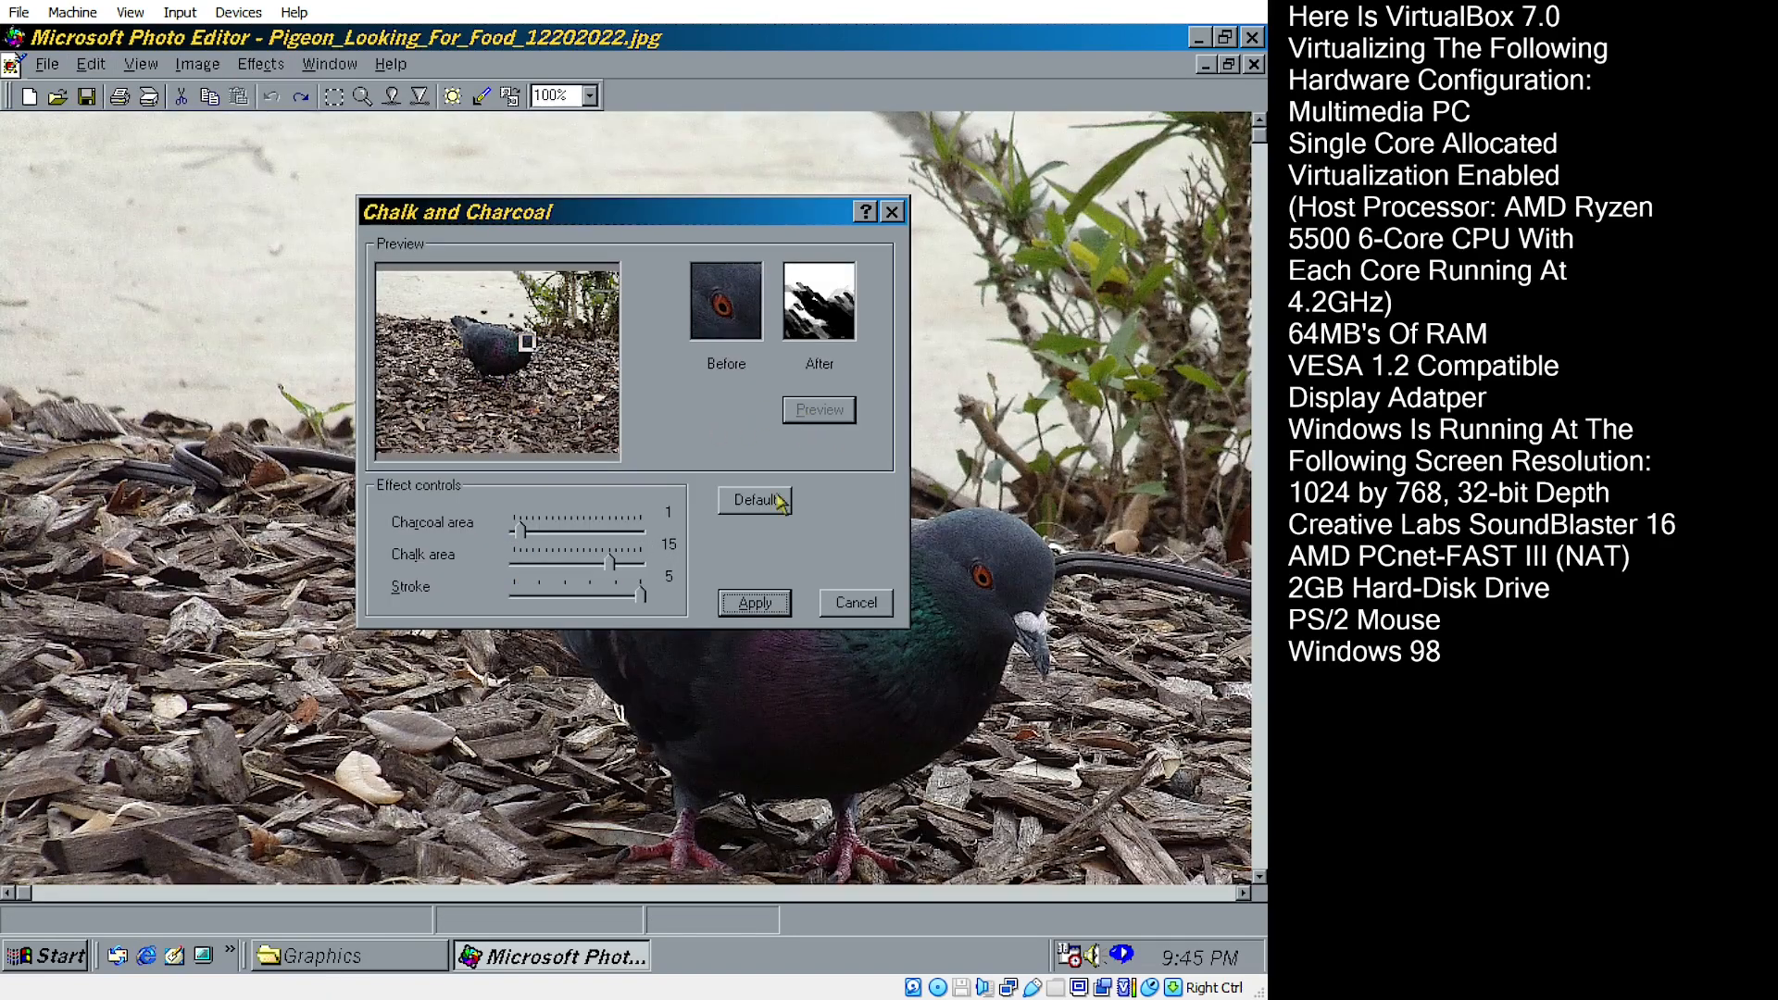
{"action": "left_click", "coordinate": [755, 602]}
{"action": "left_click", "coordinate": [90, 63]}
{"action": "left_click", "coordinate": [148, 95]}
- Apply Emboss with relief 11 and light position Top Right, and undo it
{"action": "left_click", "coordinate": [260, 63]}
{"action": "left_click", "coordinate": [297, 308]}
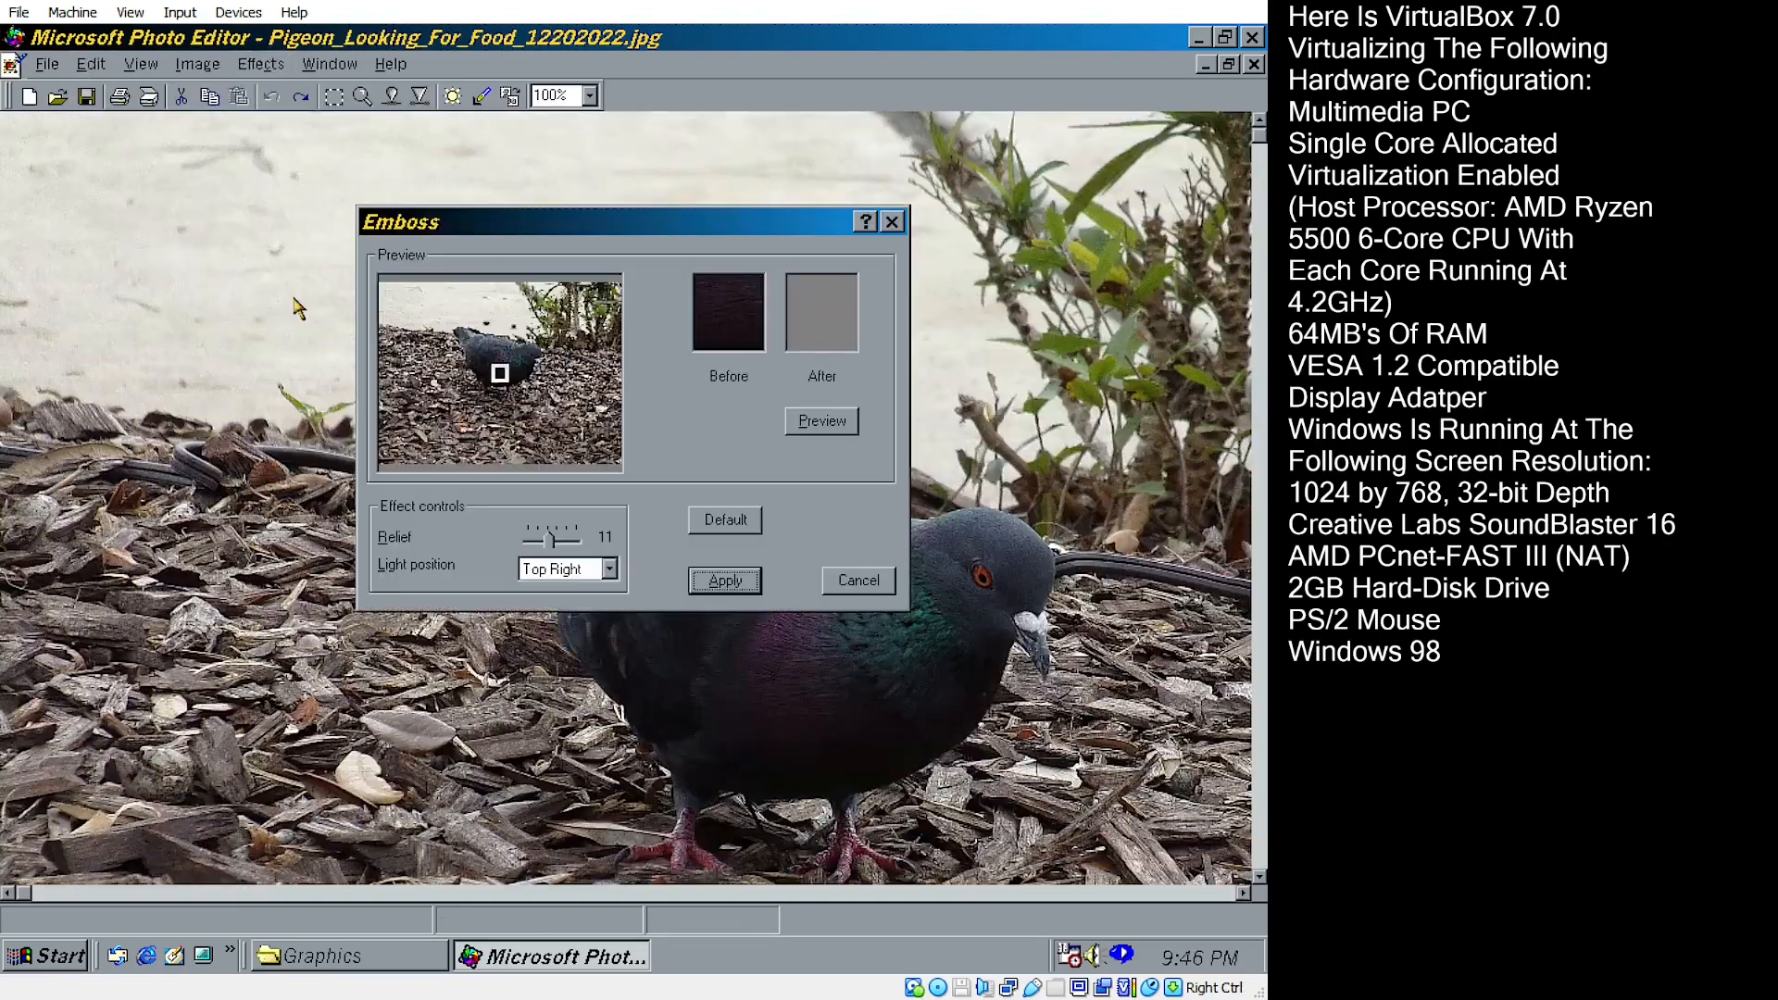
{"action": "left_click", "coordinate": [725, 580]}
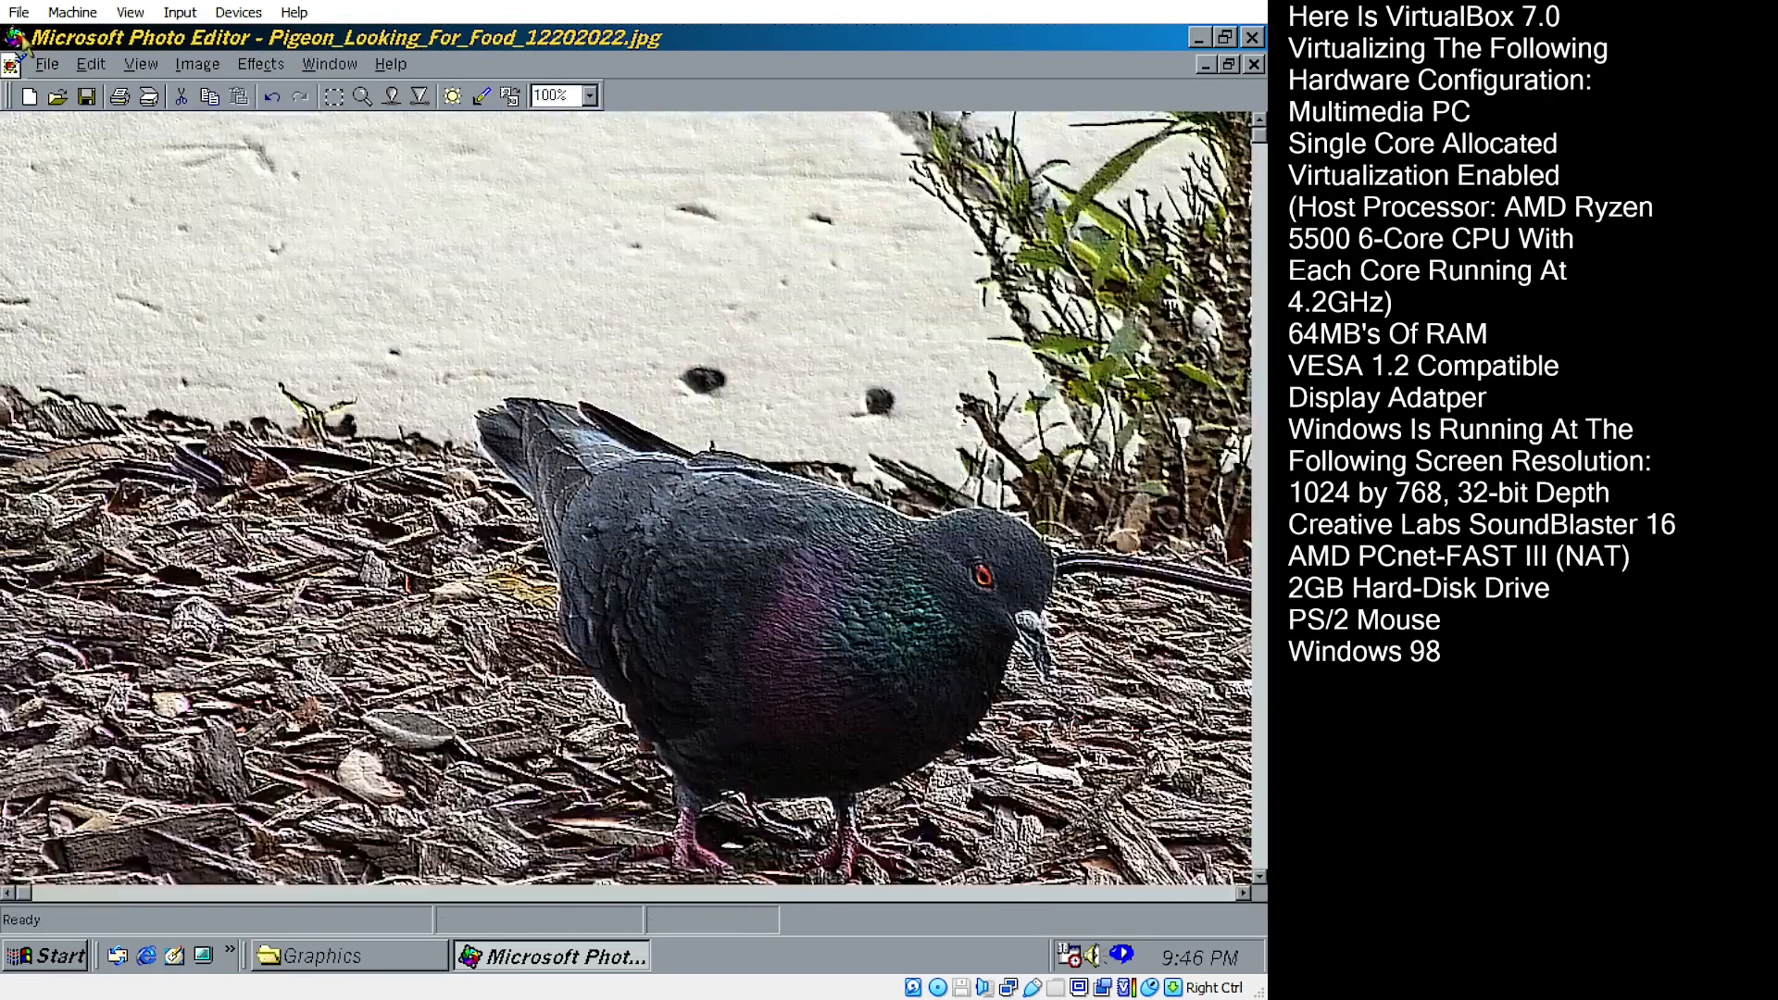
{"action": "left_click", "coordinate": [90, 63]}
{"action": "left_click", "coordinate": [148, 95]}
- Invert the photo with the Negative effect, emboss the inverted image and undo the emboss
{"action": "left_click", "coordinate": [260, 63]}
{"action": "left_click", "coordinate": [295, 148]}
{"action": "left_click", "coordinate": [584, 575]}
{"action": "left_click", "coordinate": [260, 63]}
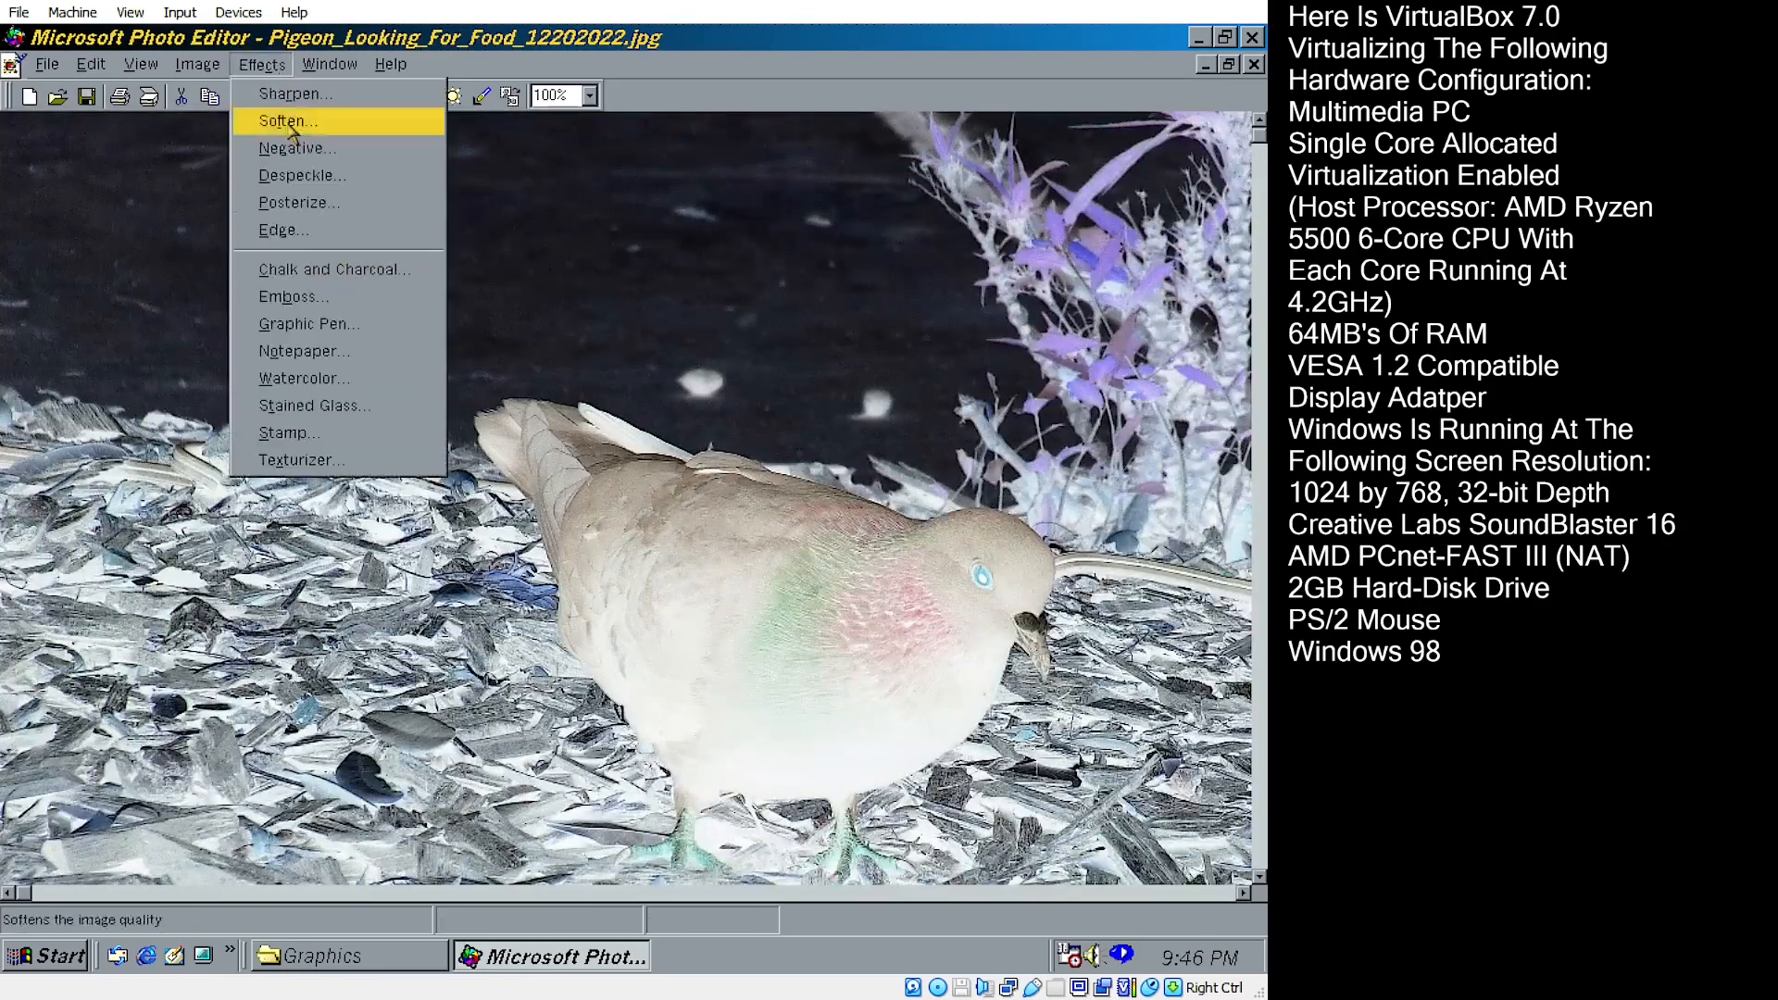
{"action": "left_click", "coordinate": [294, 296]}
{"action": "left_click", "coordinate": [723, 580]}
{"action": "left_click", "coordinate": [90, 63]}
{"action": "left_click", "coordinate": [116, 94]}
- Apply the Negative effect again to bring back the photo's original colours
{"action": "left_click", "coordinate": [90, 63]}
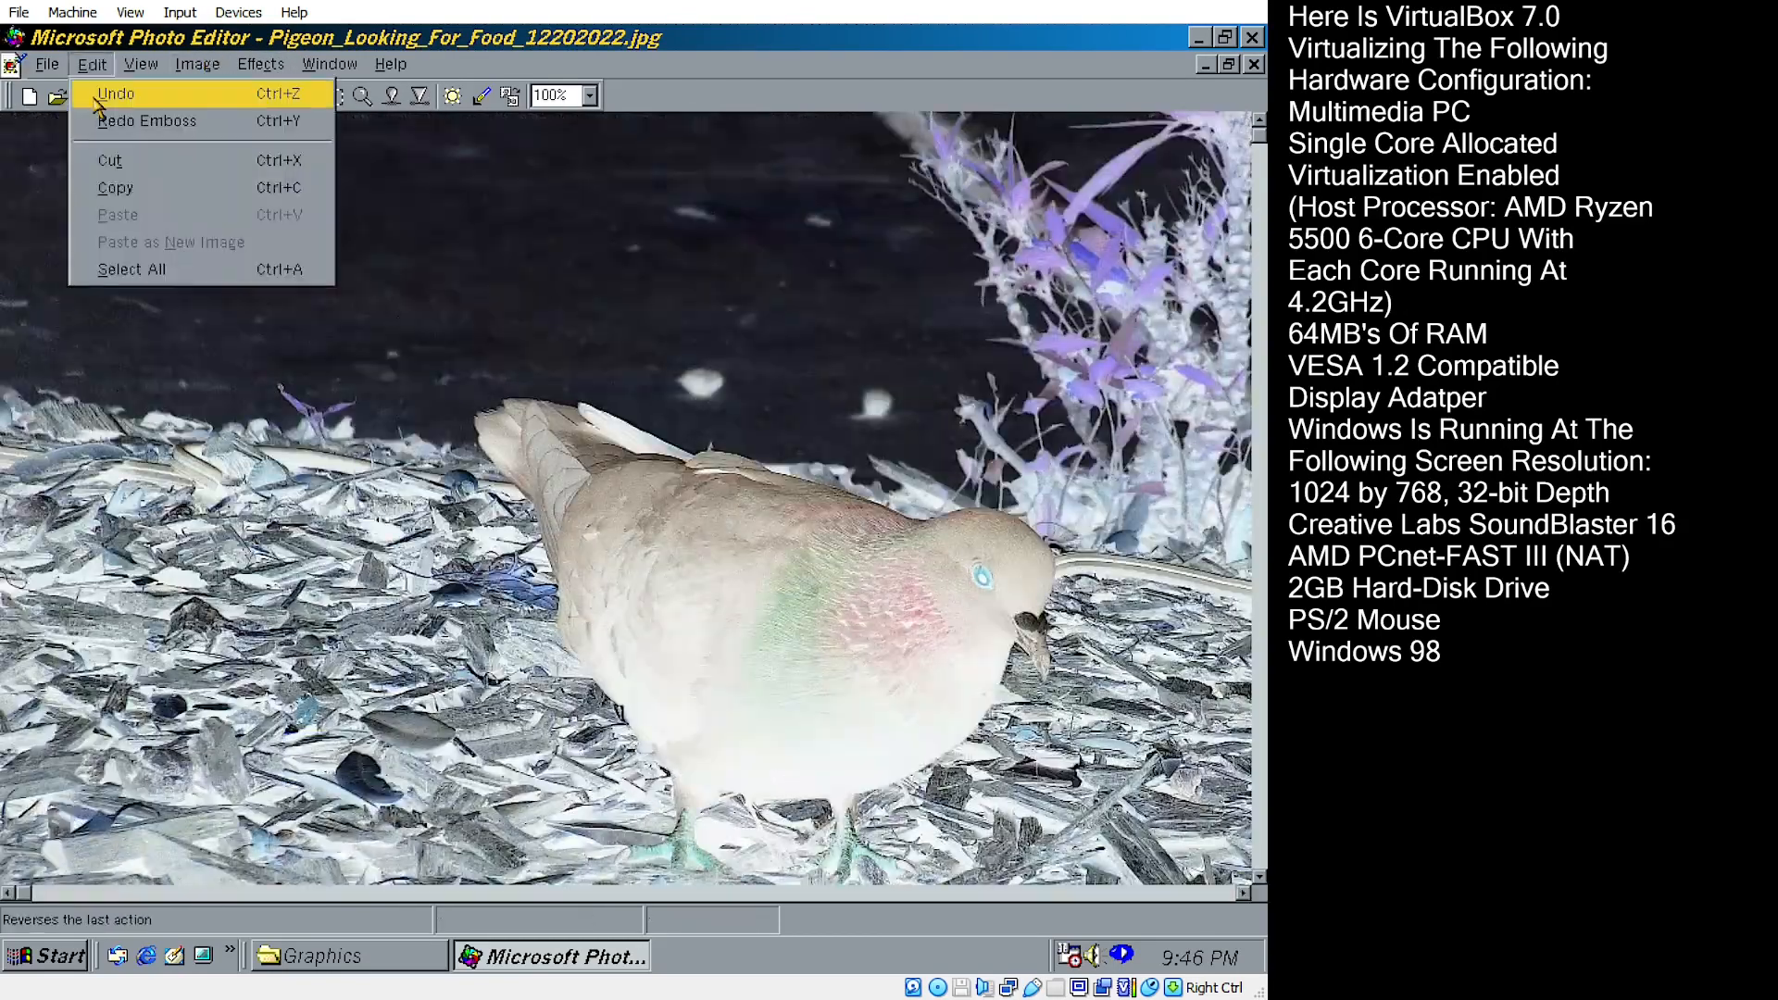
{"action": "left_click", "coordinate": [98, 97]}
{"action": "left_click", "coordinate": [260, 64]}
{"action": "left_click", "coordinate": [294, 148]}
{"action": "left_click", "coordinate": [583, 575]}
- Apply Graphic Pen with stroke length 14, Right Diag. direction and light/dark balance 53, and undo it
{"action": "left_click", "coordinate": [265, 67]}
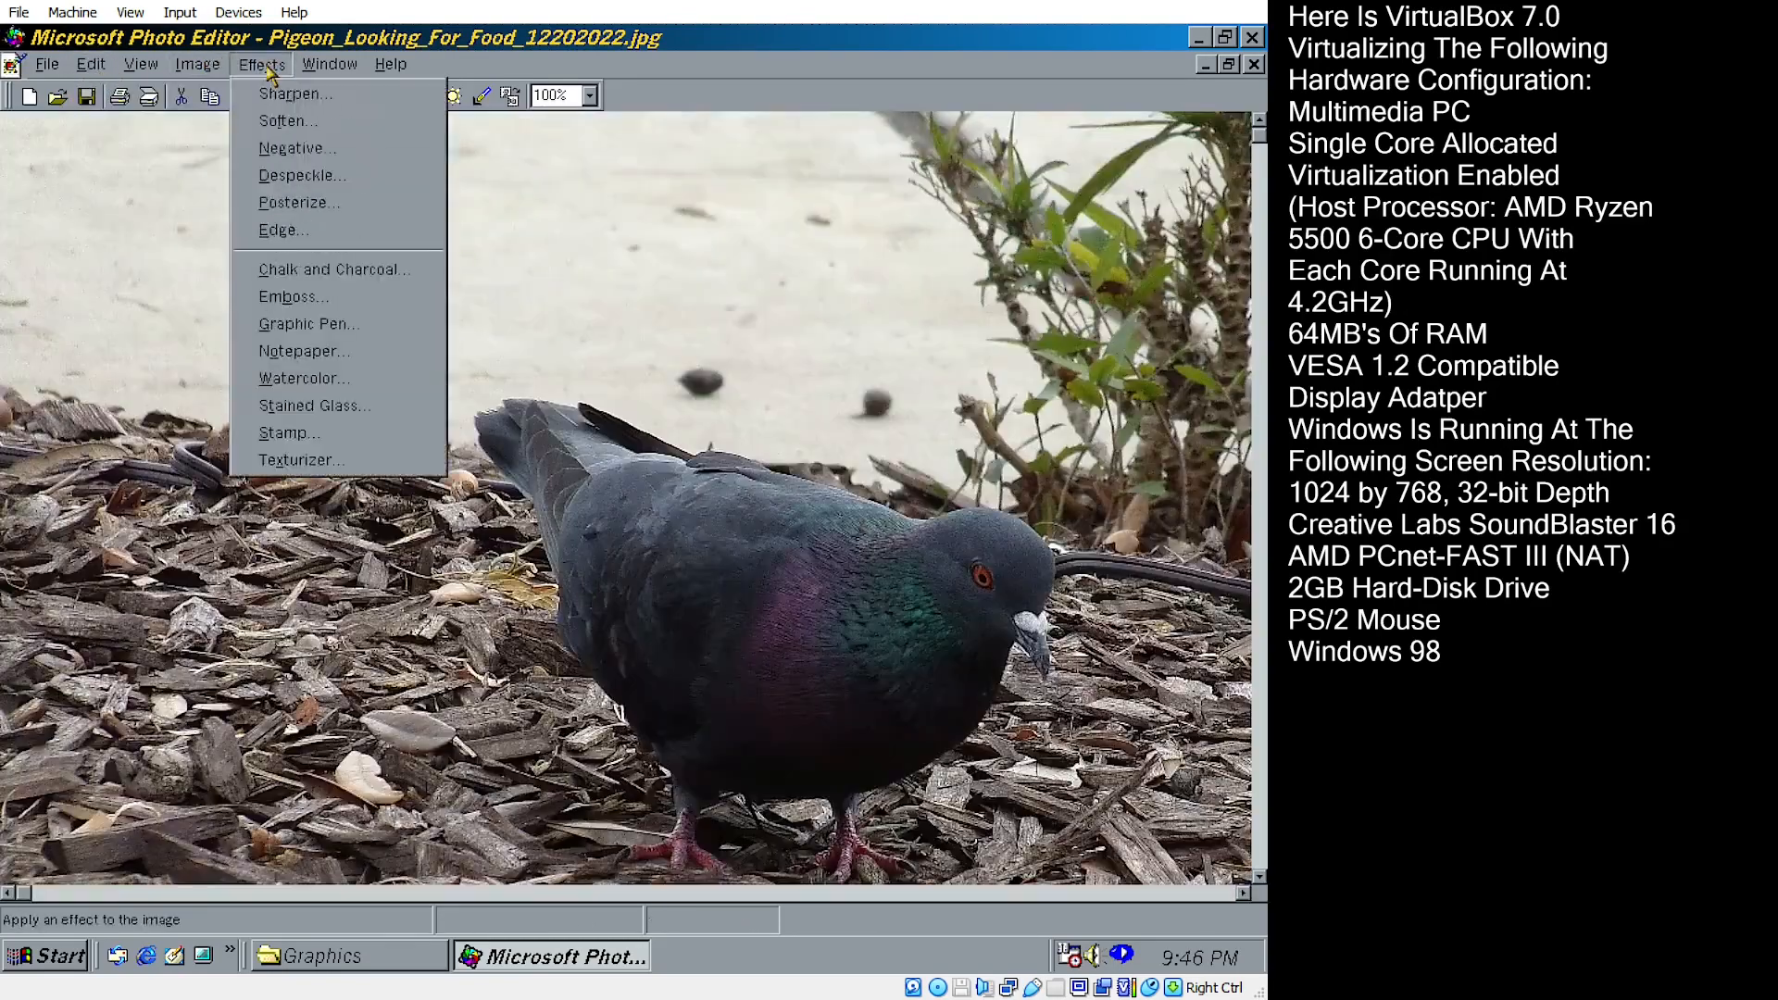
{"action": "left_click", "coordinate": [309, 324]}
{"action": "left_click", "coordinate": [827, 409]}
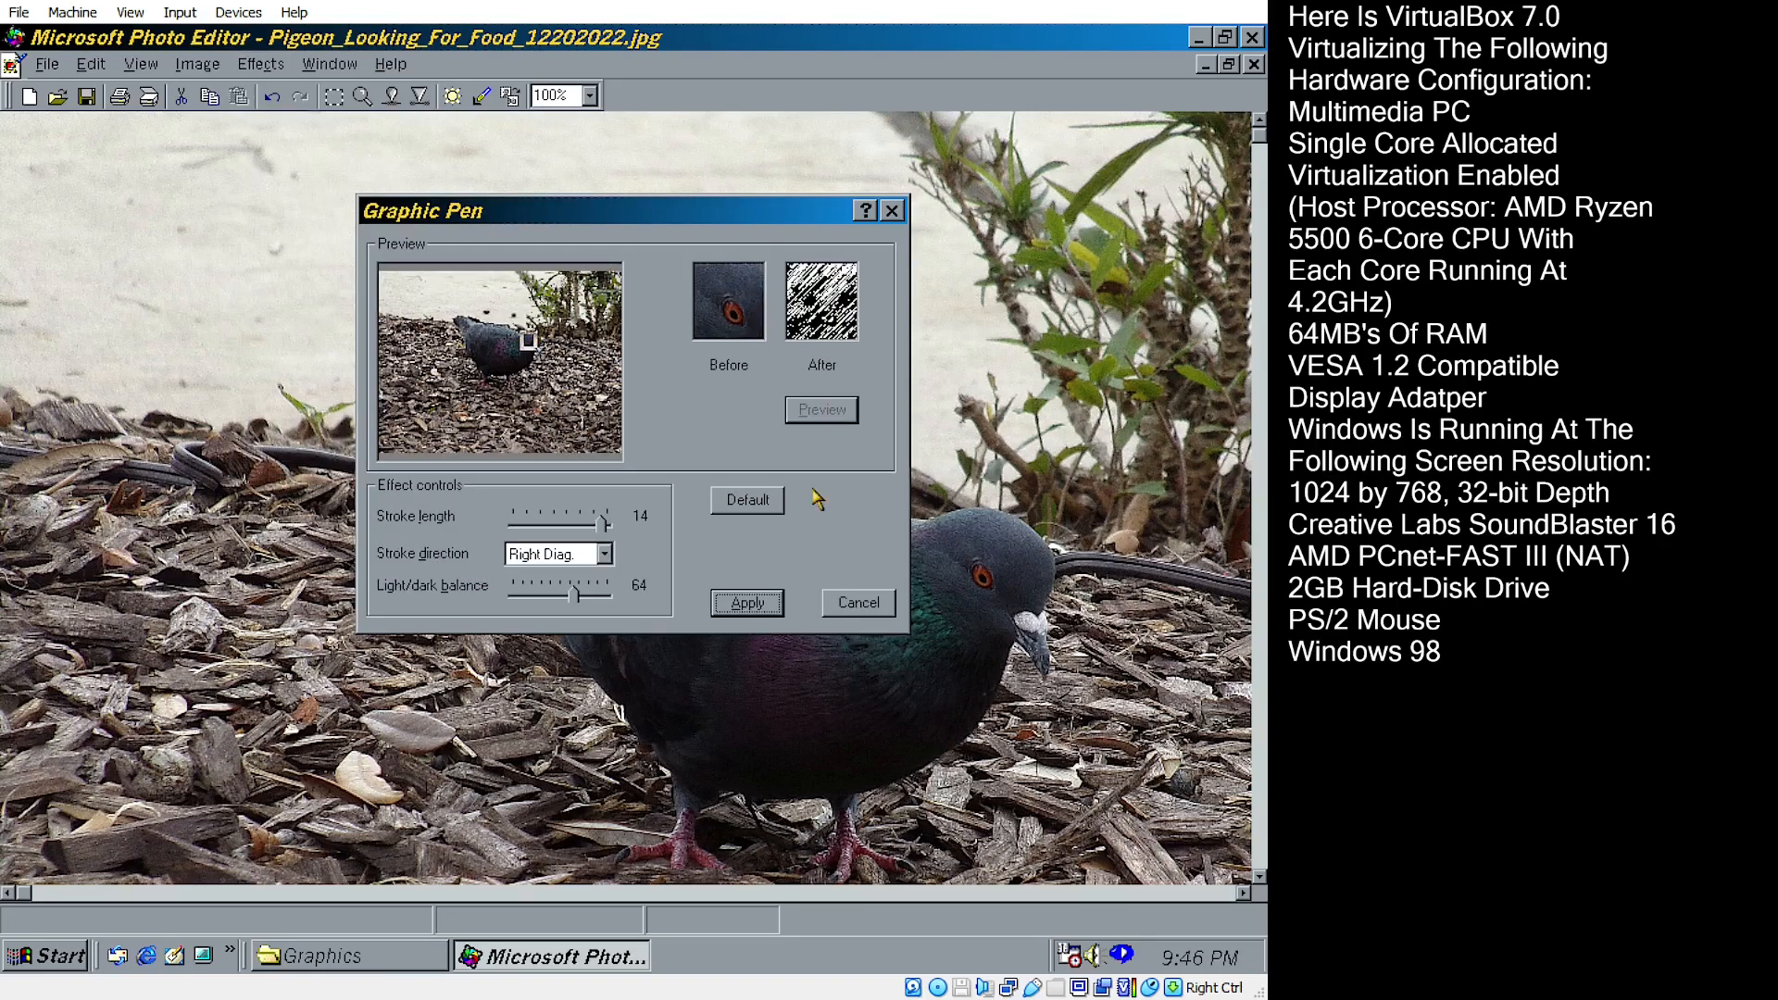
{"action": "left_click_drag", "start_coordinate": [575, 593], "coordinate": [563, 595]}
{"action": "left_click", "coordinate": [821, 409]}
{"action": "left_click", "coordinate": [747, 602]}
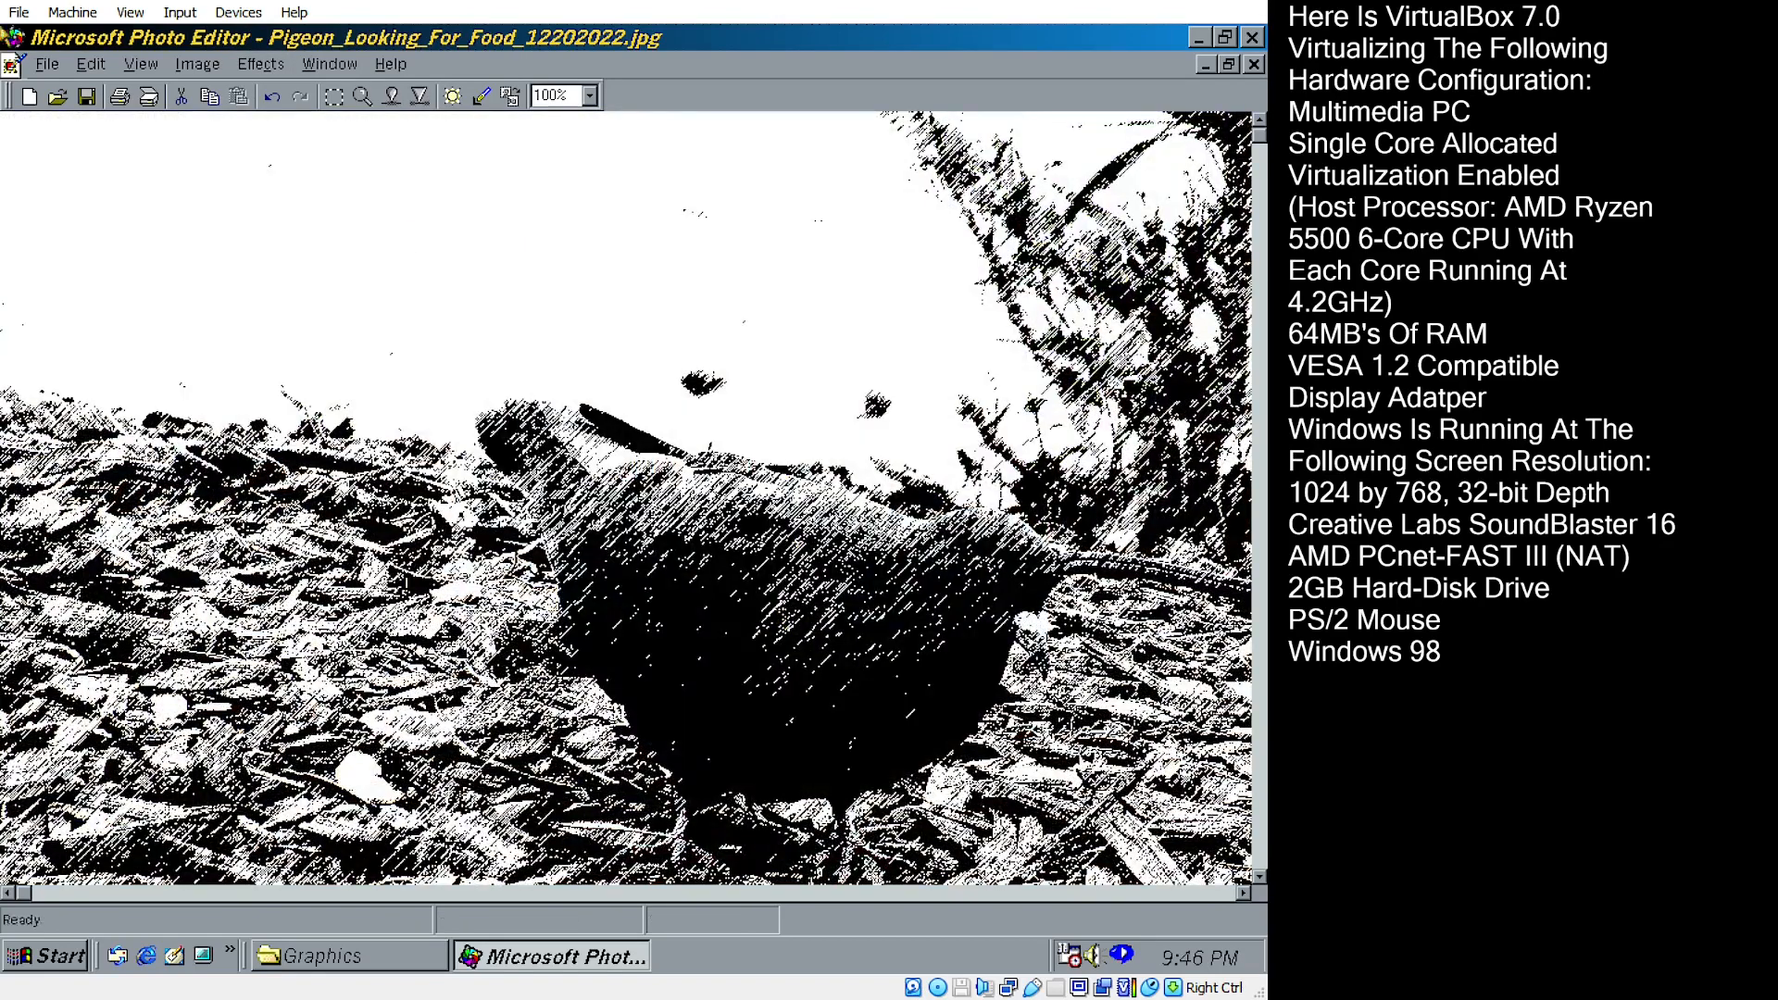
{"action": "left_click", "coordinate": [90, 64]}
{"action": "left_click", "coordinate": [116, 94]}
- Apply Graphic Pen with the light/dark balance lowered to 26, and undo the effect
{"action": "left_click", "coordinate": [260, 63]}
{"action": "left_click", "coordinate": [315, 322]}
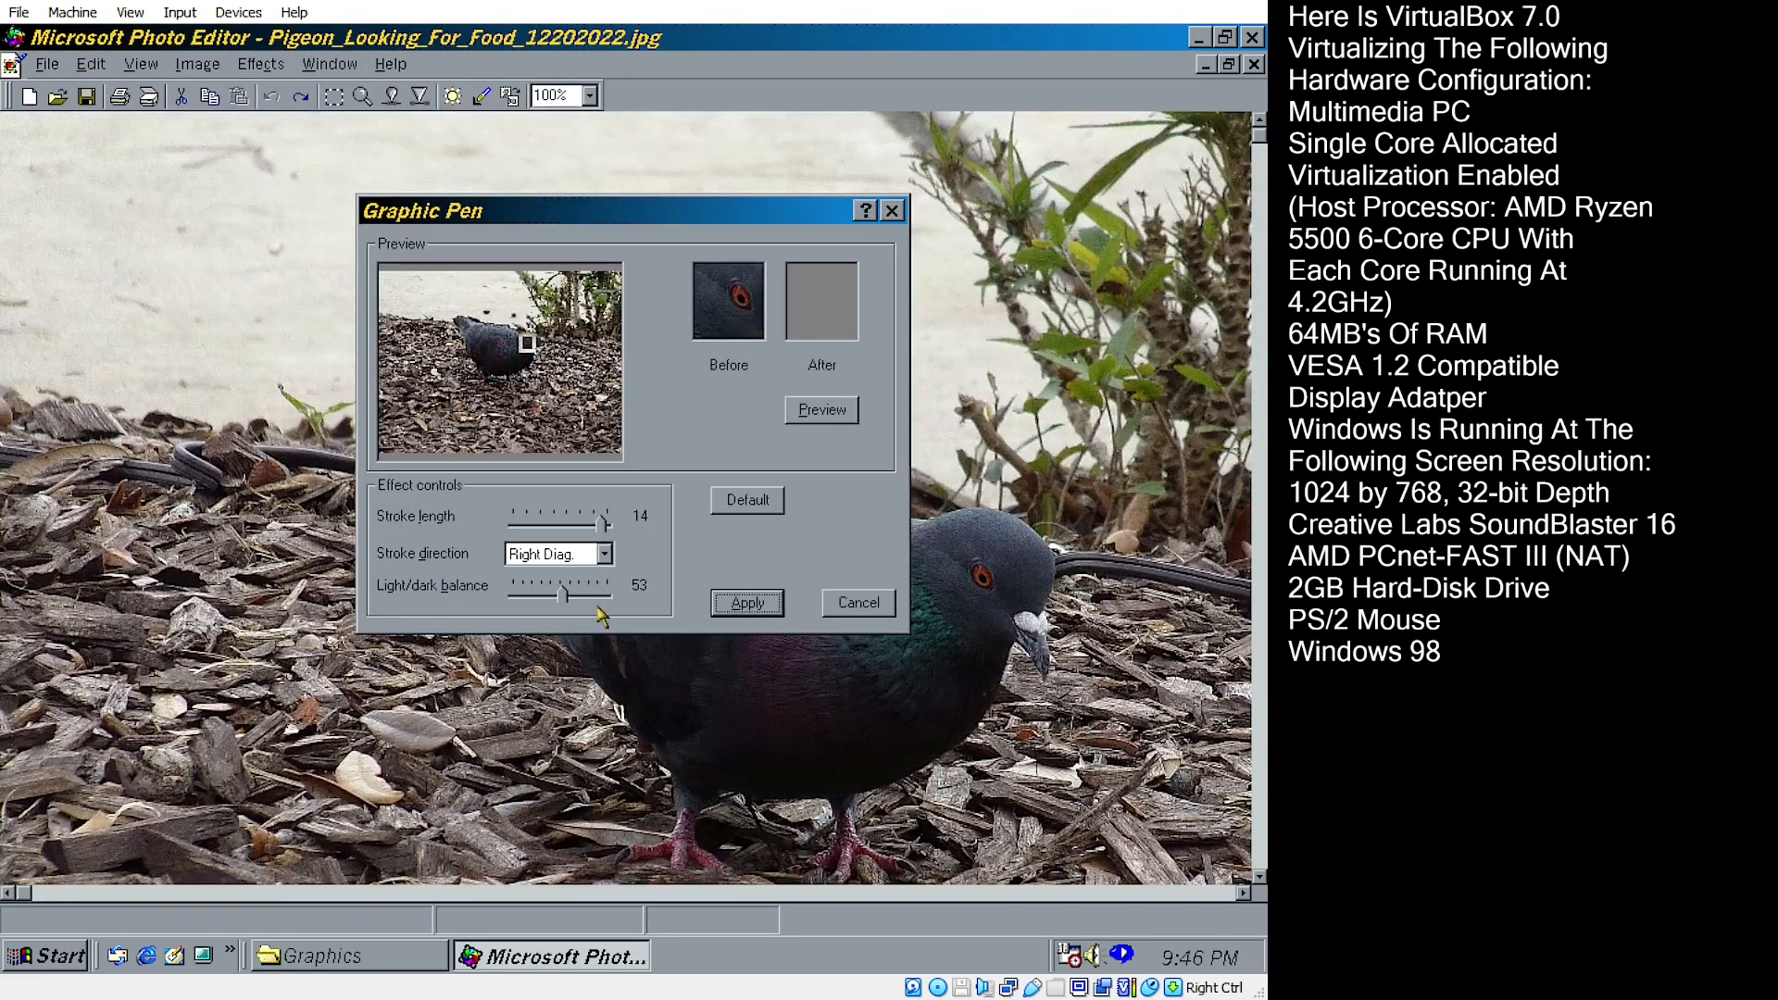
{"action": "left_click", "coordinate": [827, 410]}
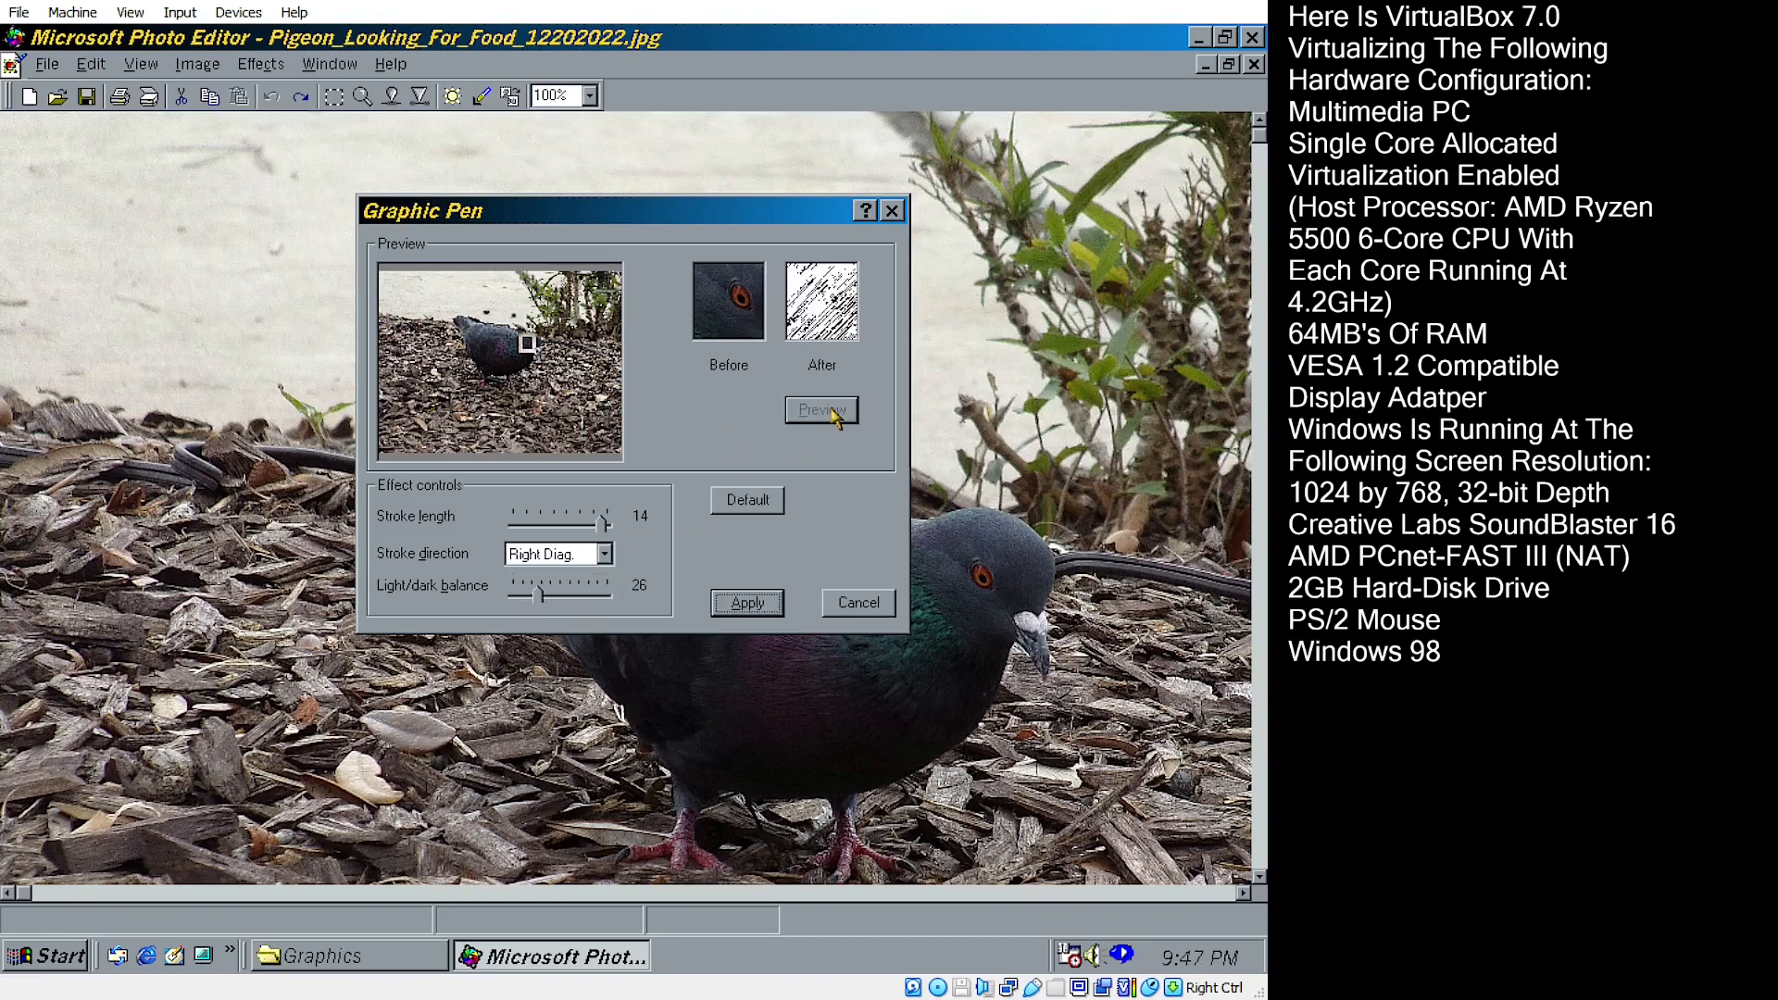
{"action": "left_click", "coordinate": [747, 603]}
{"action": "left_click", "coordinate": [89, 63]}
{"action": "left_click", "coordinate": [116, 93]}
- Preview Graphic Pen on the pigeon's eye with stroke length 10 and light/dark balance 26
{"action": "left_click", "coordinate": [261, 63]}
{"action": "left_click", "coordinate": [315, 323]}
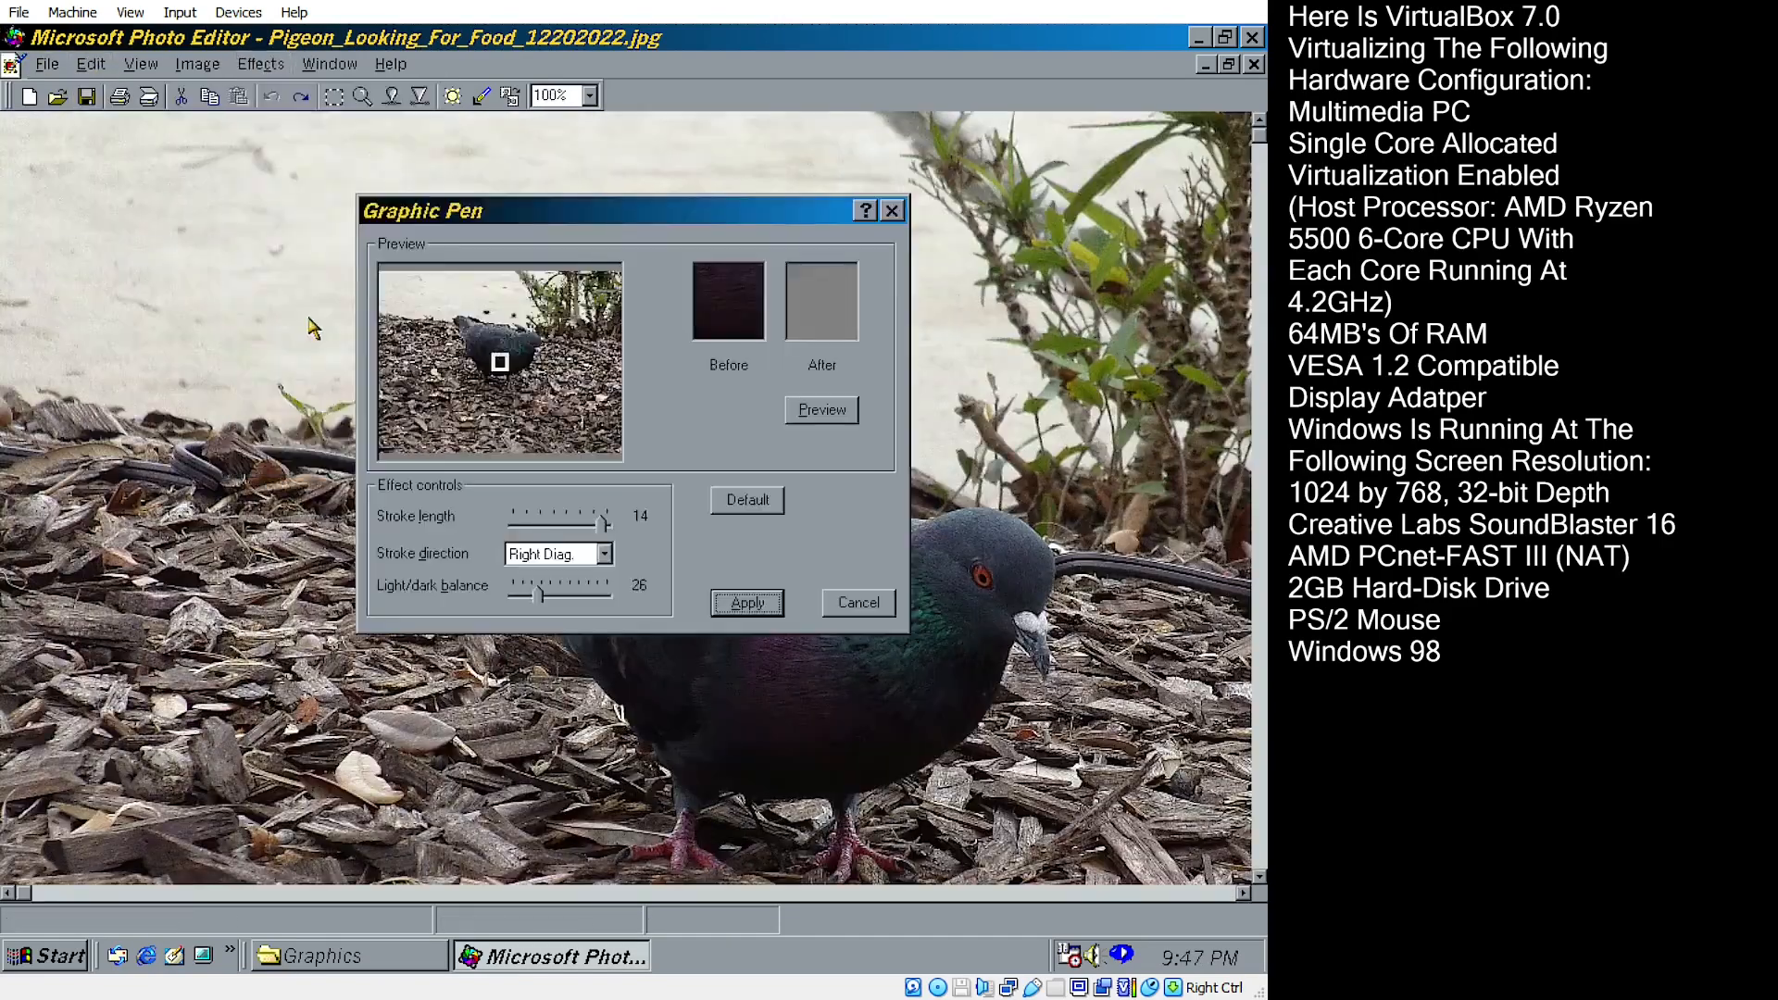
{"action": "left_click_drag", "start_coordinate": [504, 361], "coordinate": [530, 342]}
{"action": "left_click_drag", "start_coordinate": [602, 524], "coordinate": [574, 523]}
{"action": "left_click", "coordinate": [802, 410]}
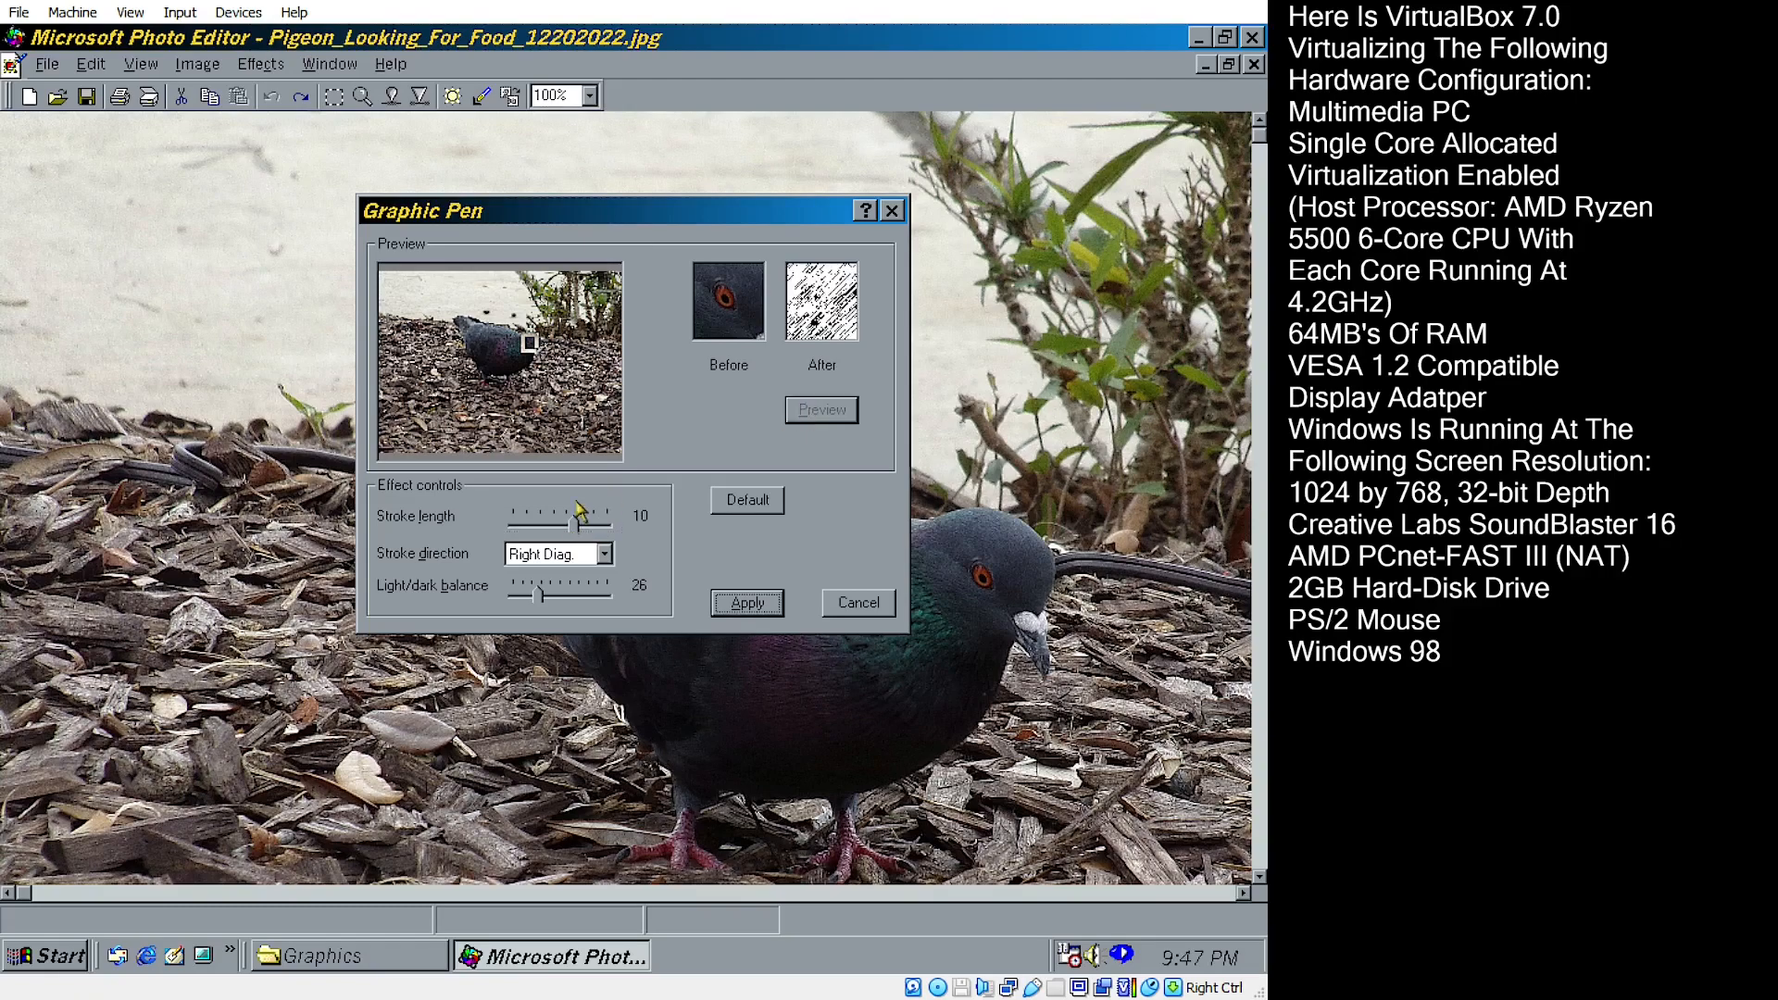
- Lengthen the Graphic Pen strokes and raise the light/dark balance with previews, apply the effect and undo it
{"action": "left_click_drag", "start_coordinate": [538, 593], "coordinate": [546, 593]}
{"action": "left_click", "coordinate": [798, 417]}
{"action": "left_click_drag", "start_coordinate": [575, 526], "coordinate": [608, 525]}
{"action": "left_click", "coordinate": [824, 416]}
{"action": "left_click_drag", "start_coordinate": [545, 593], "coordinate": [553, 593]}
{"action": "left_click", "coordinate": [820, 417]}
{"action": "left_click", "coordinate": [747, 602]}
{"action": "left_click", "coordinate": [90, 63]}
{"action": "left_click", "coordinate": [115, 94]}
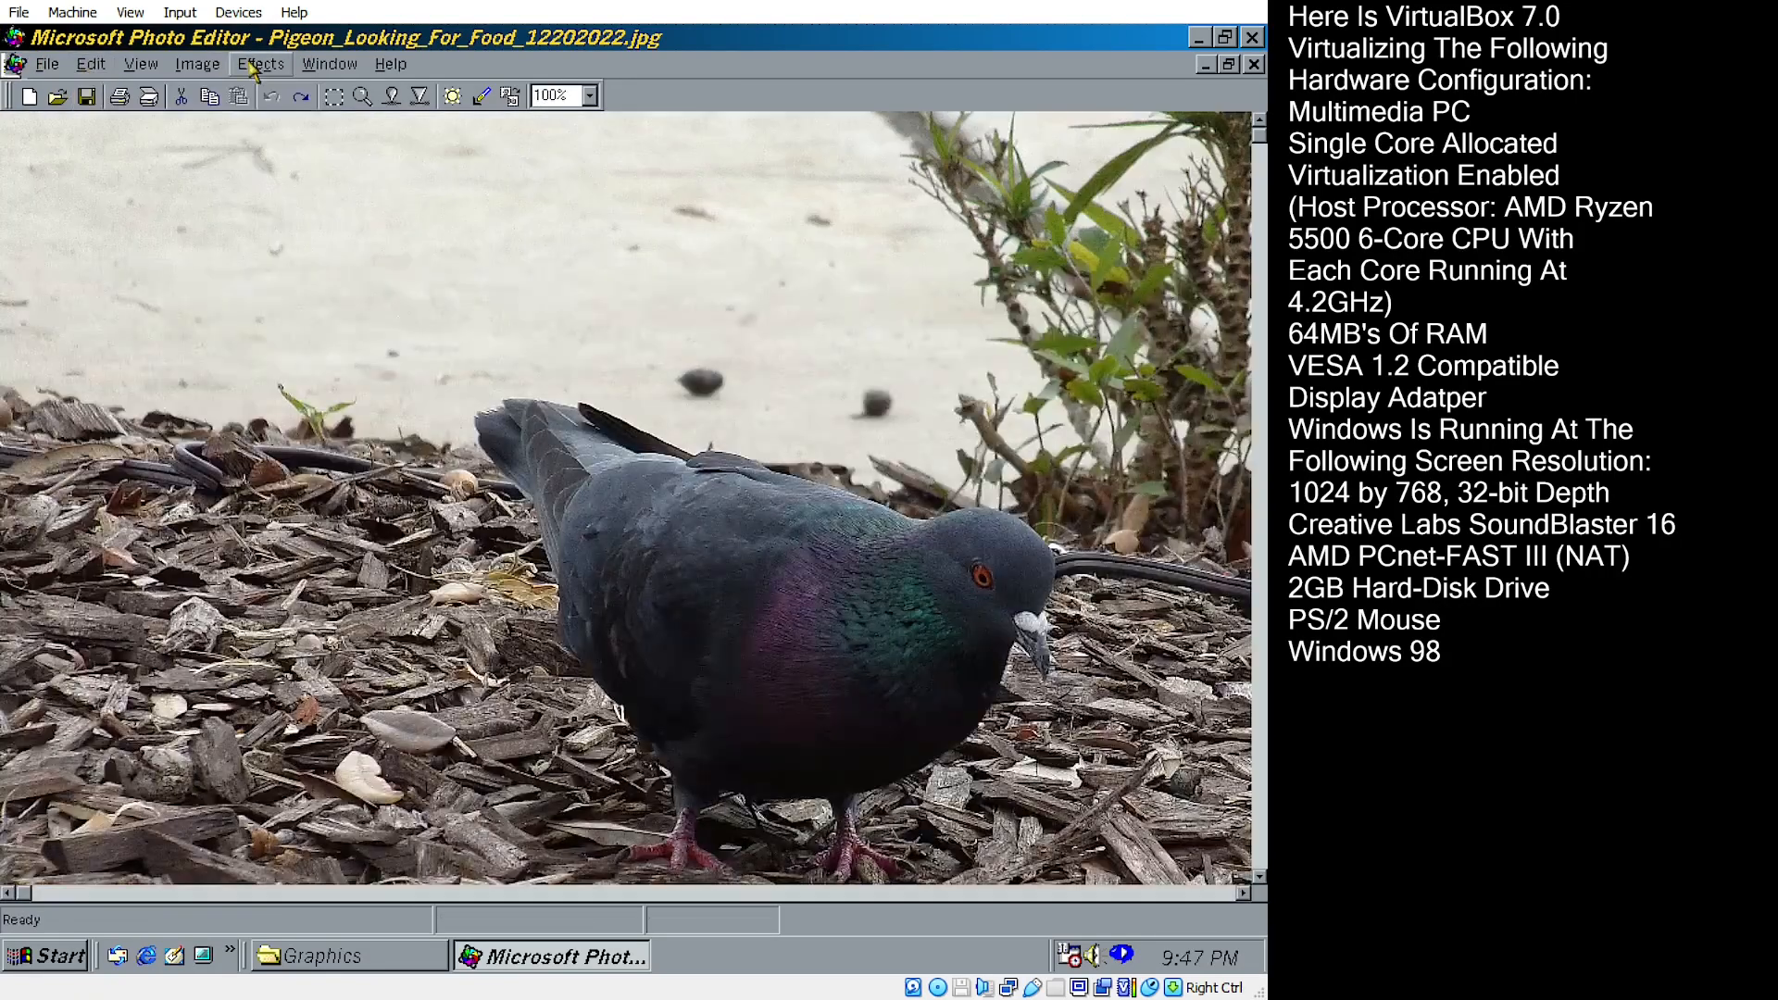
- Try a balance adjustment on the pigeon photo and undo it
{"action": "left_click", "coordinate": [220, 66]}
{"action": "left_click", "coordinate": [230, 188]}
{"action": "left_click", "coordinate": [521, 366]}
{"action": "left_click", "coordinate": [88, 65]}
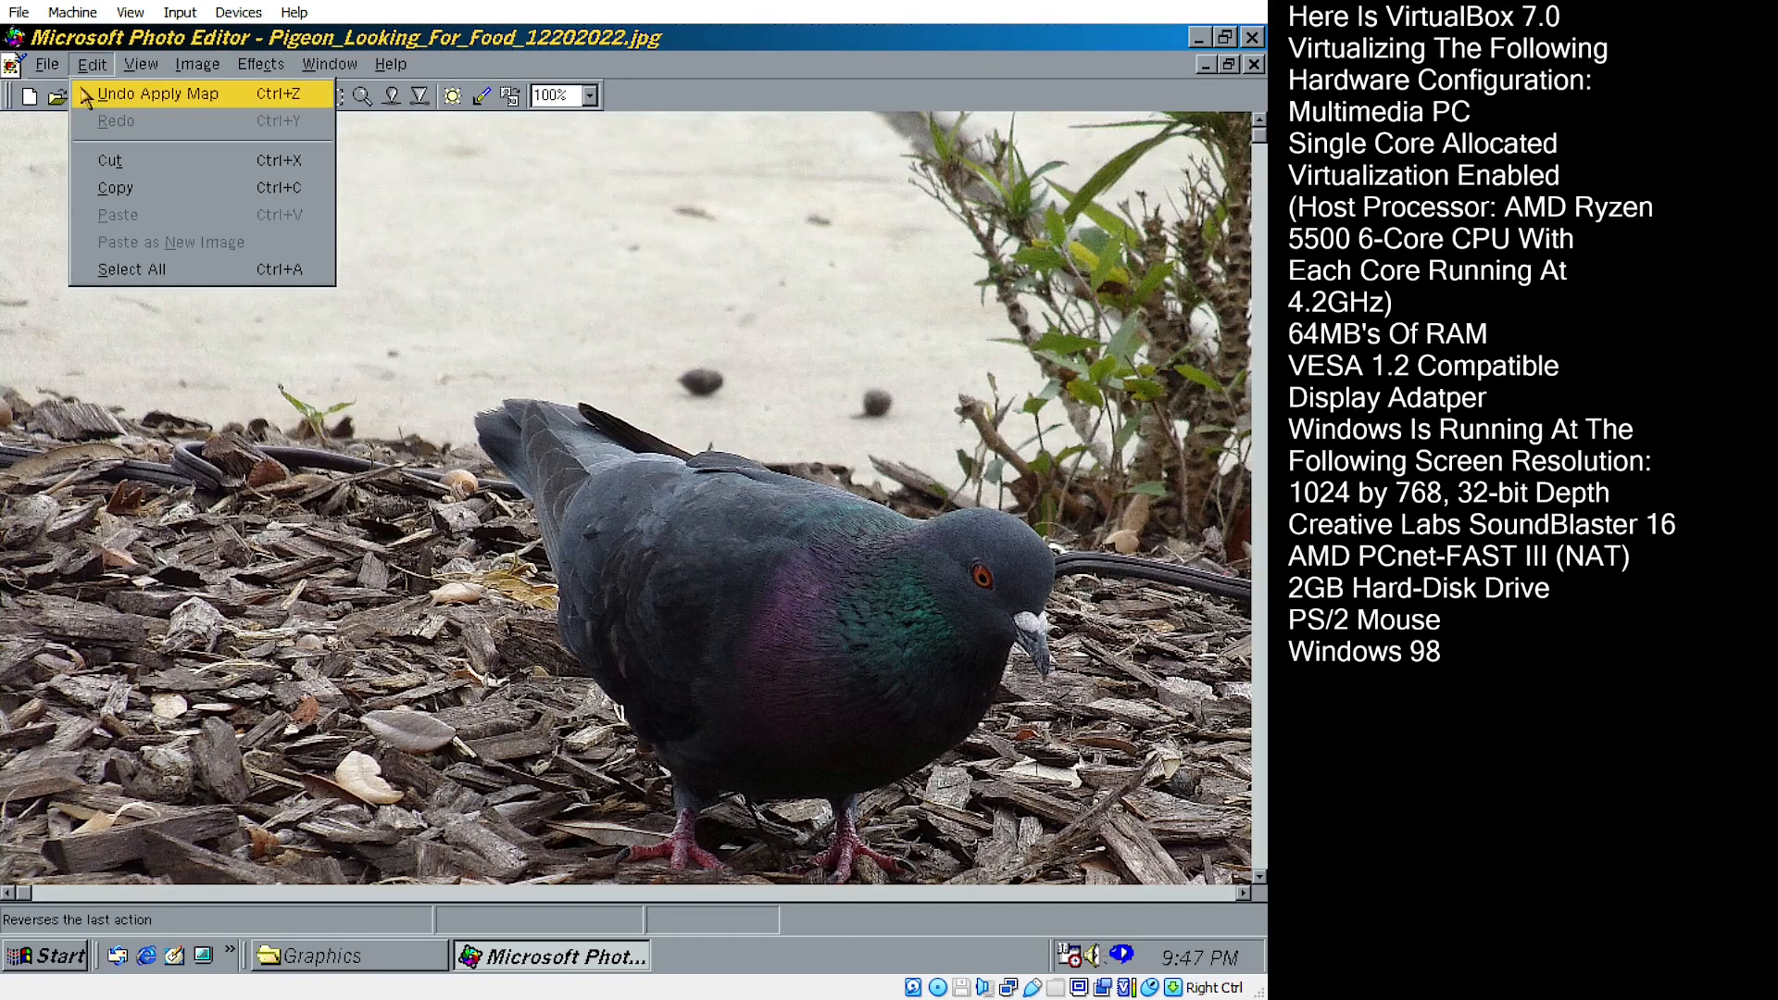
{"action": "left_click", "coordinate": [92, 94]}
- Increase the pigeon photo's contrast with AutoBalance
{"action": "left_click", "coordinate": [171, 71]}
{"action": "left_click", "coordinate": [242, 214]}
- Apply Graphic Pen to the balanced photo with the last-used settings, and undo it
{"action": "left_click", "coordinate": [260, 67]}
{"action": "left_click", "coordinate": [290, 323]}
{"action": "left_click", "coordinate": [741, 602]}
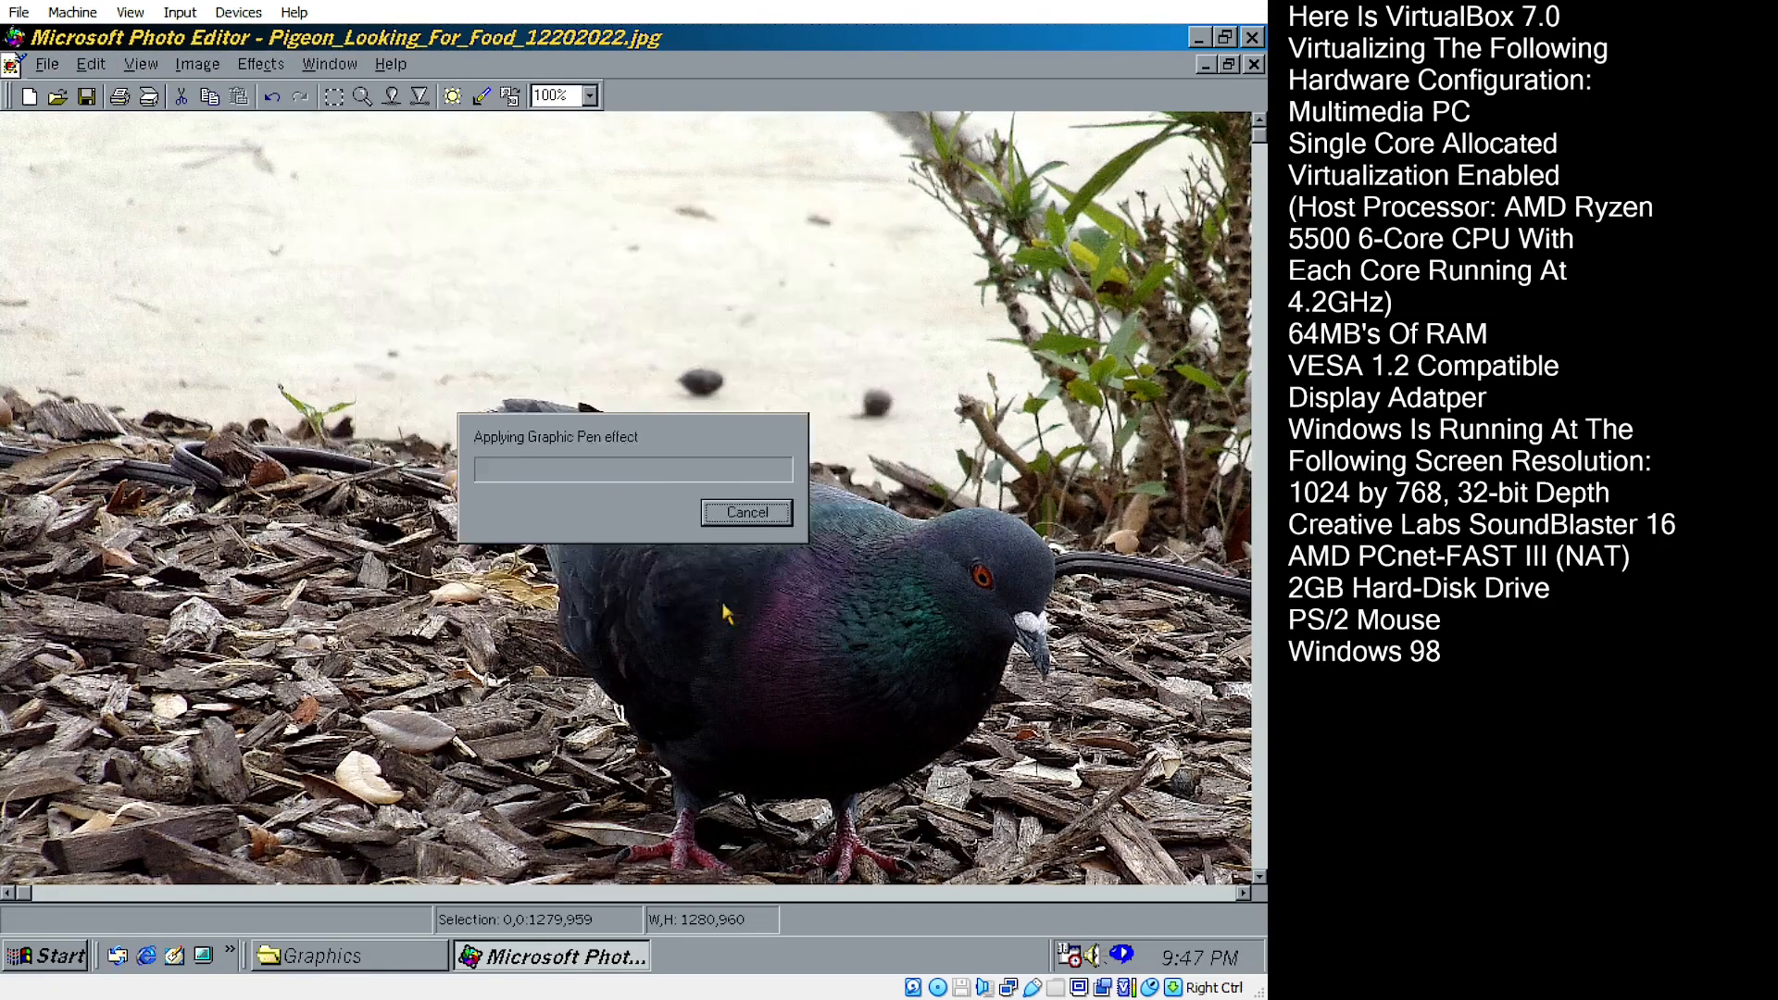
{"action": "left_click", "coordinate": [91, 65]}
{"action": "left_click", "coordinate": [116, 94]}
- Apply Notepaper with image balance 25, graininess 10 and relief 11, and undo it
{"action": "left_click", "coordinate": [261, 63]}
{"action": "left_click", "coordinate": [277, 341]}
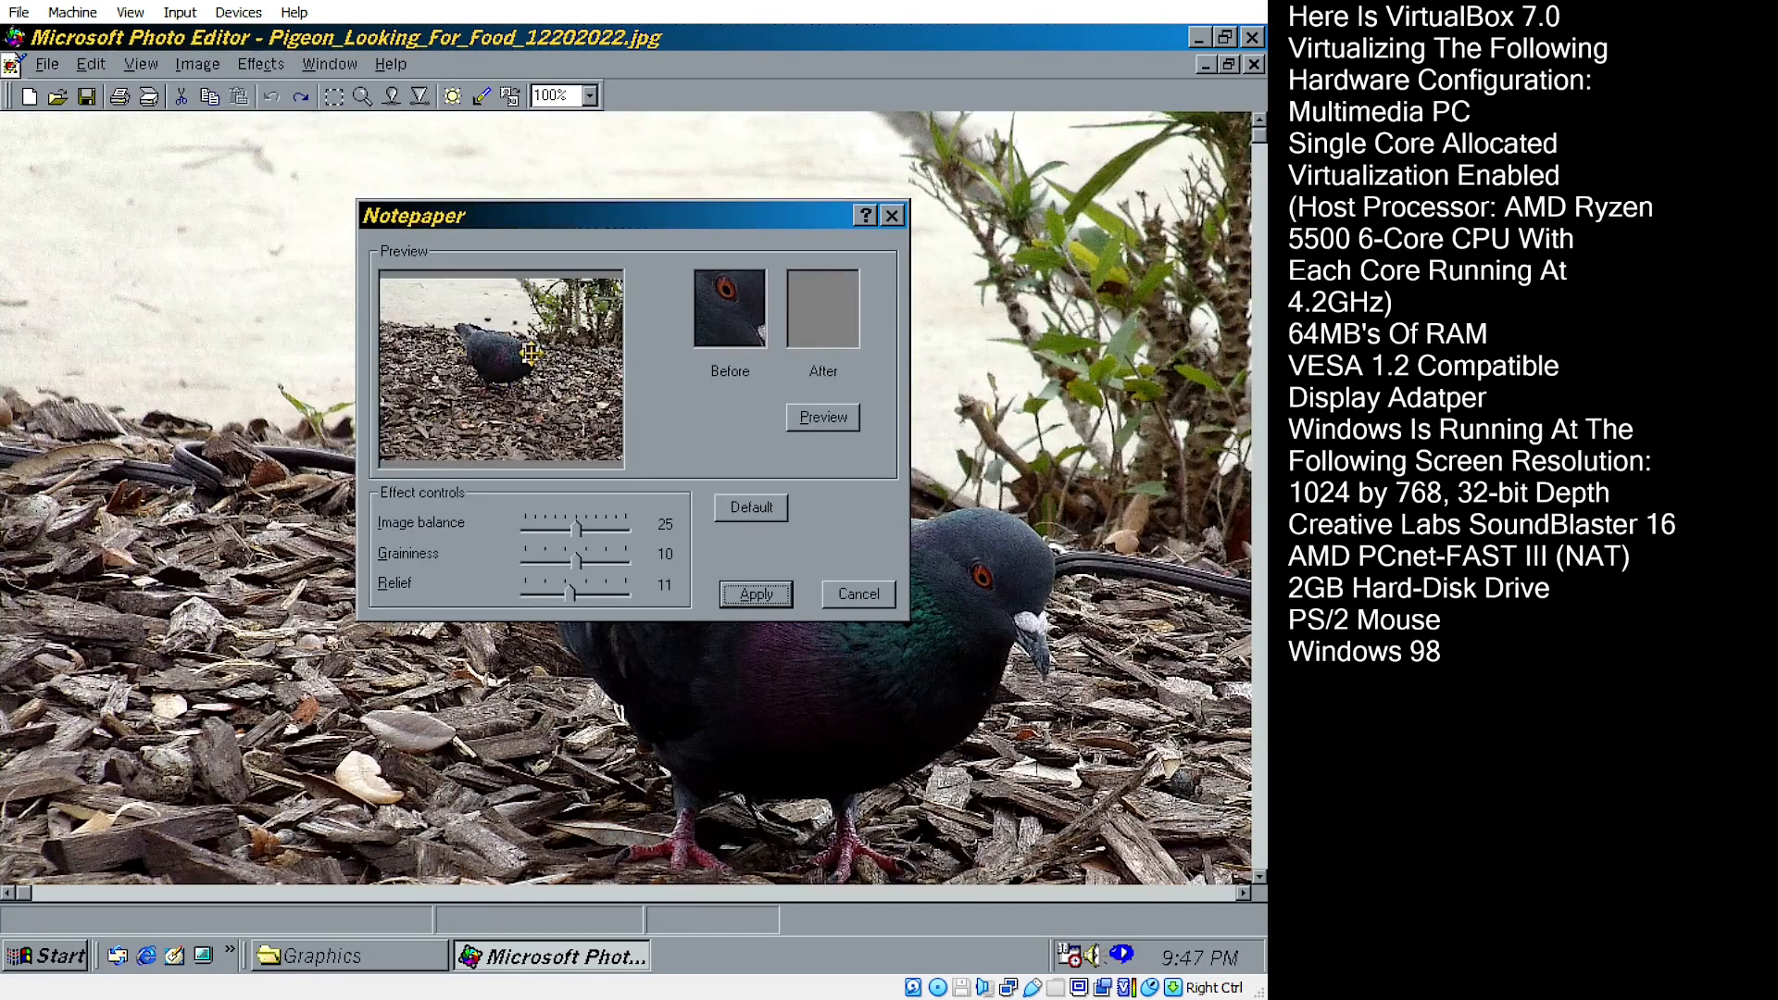
{"action": "left_click", "coordinate": [755, 594]}
{"action": "left_click", "coordinate": [90, 63]}
{"action": "left_click", "coordinate": [116, 93]}
- Preview Notepaper on the pigeon's eye with relief 15 and graininess 20
{"action": "left_click", "coordinate": [260, 63]}
{"action": "left_click", "coordinate": [278, 341]}
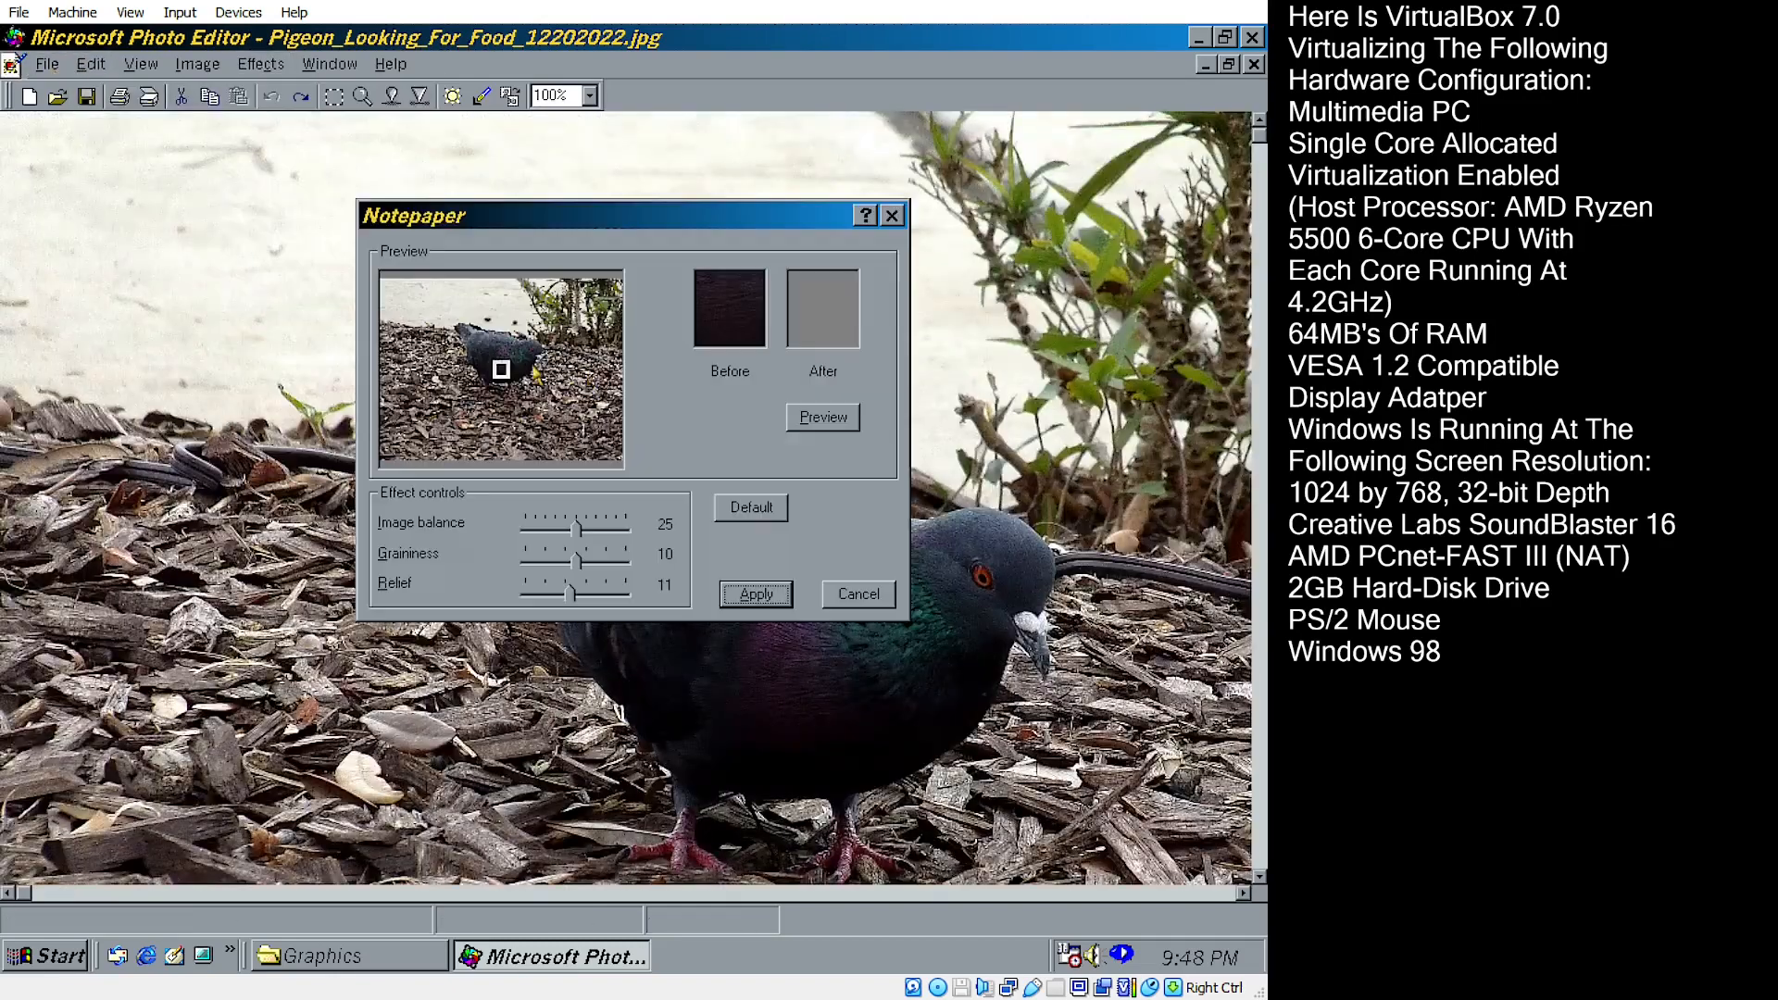
{"action": "left_click_drag", "start_coordinate": [505, 362], "coordinate": [528, 348]}
{"action": "left_click", "coordinate": [850, 418]}
{"action": "left_click_drag", "start_coordinate": [571, 592], "coordinate": [549, 592]}
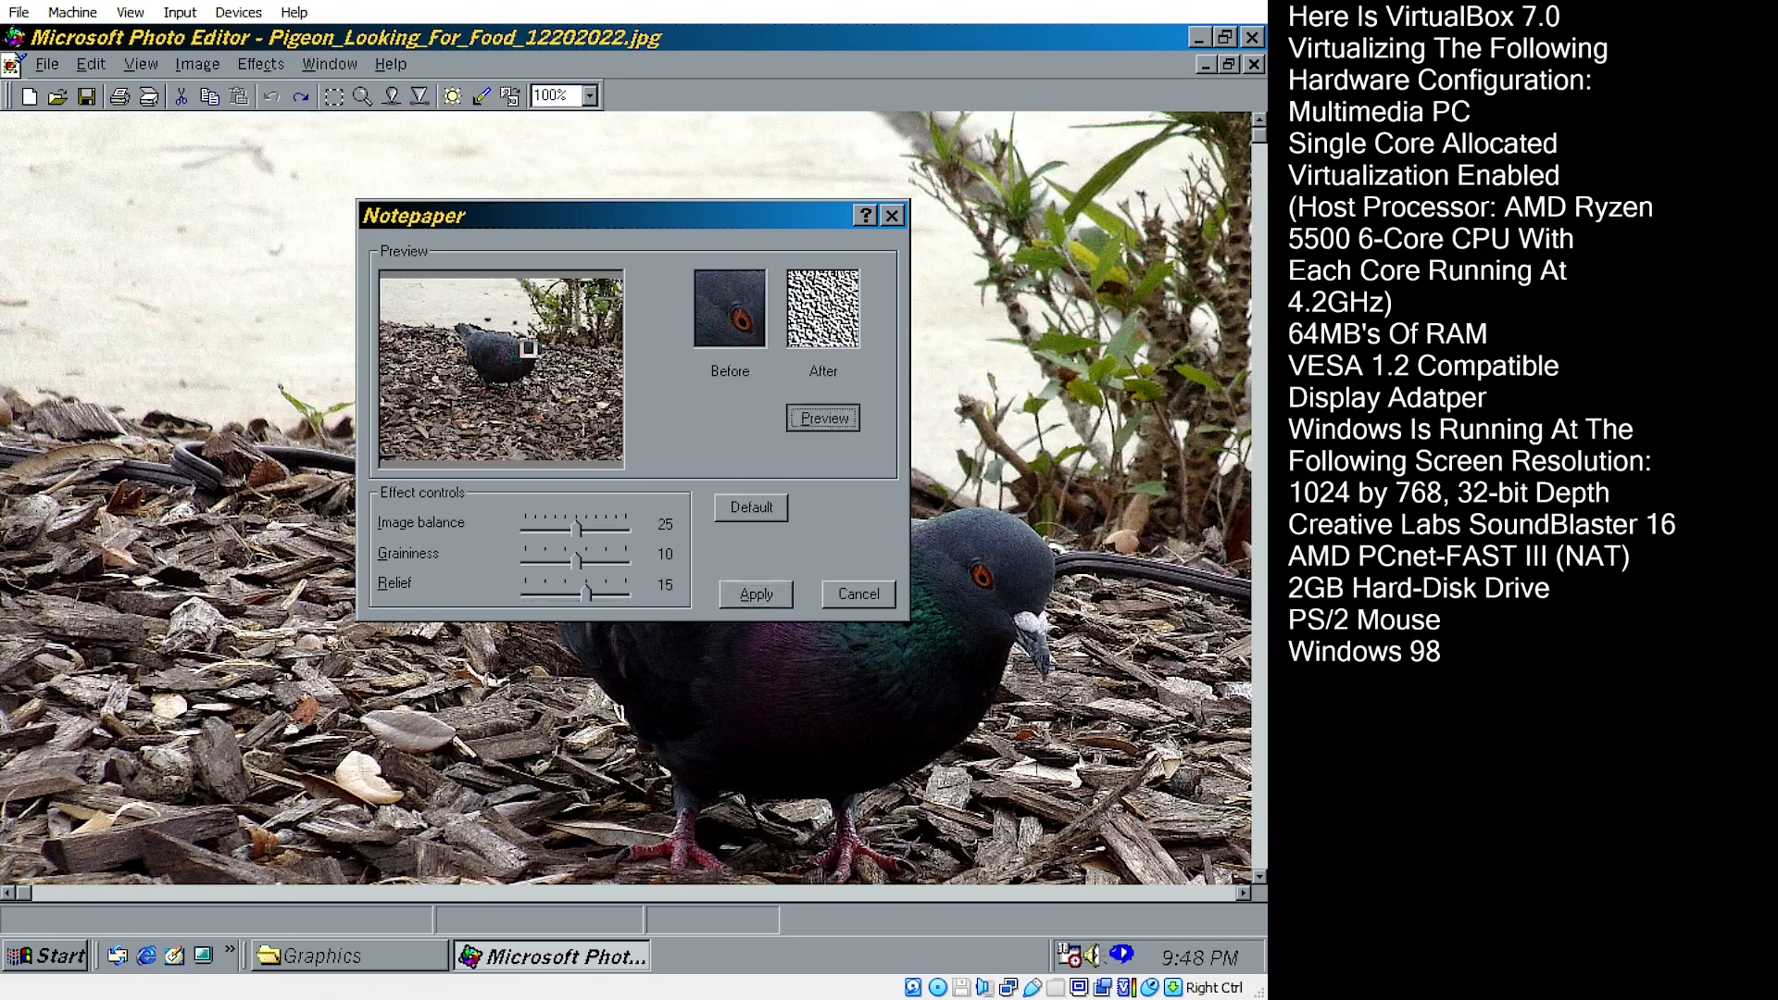
{"action": "left_click", "coordinate": [602, 554]}
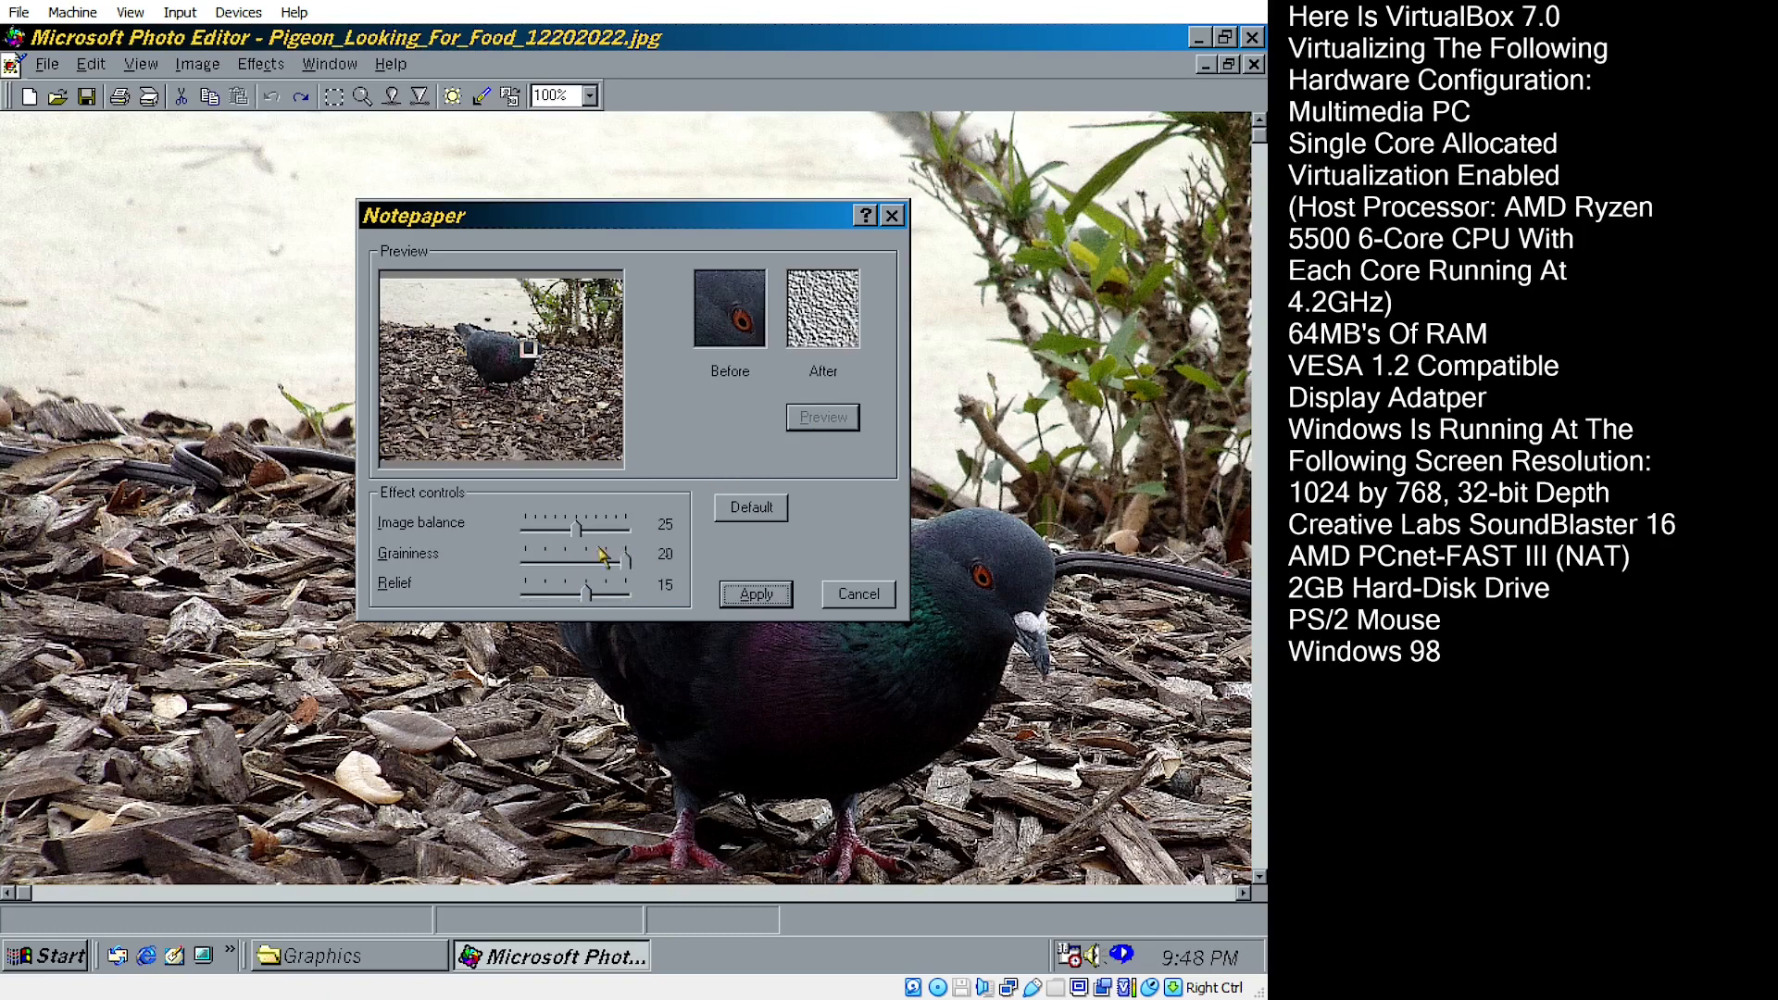
- Preview Notepaper with lower image balance and graininess, and apply it with image balance 9, graininess 20 and relief 15
{"action": "left_click_drag", "start_coordinate": [578, 530], "coordinate": [620, 562]}
{"action": "left_click", "coordinate": [551, 528]}
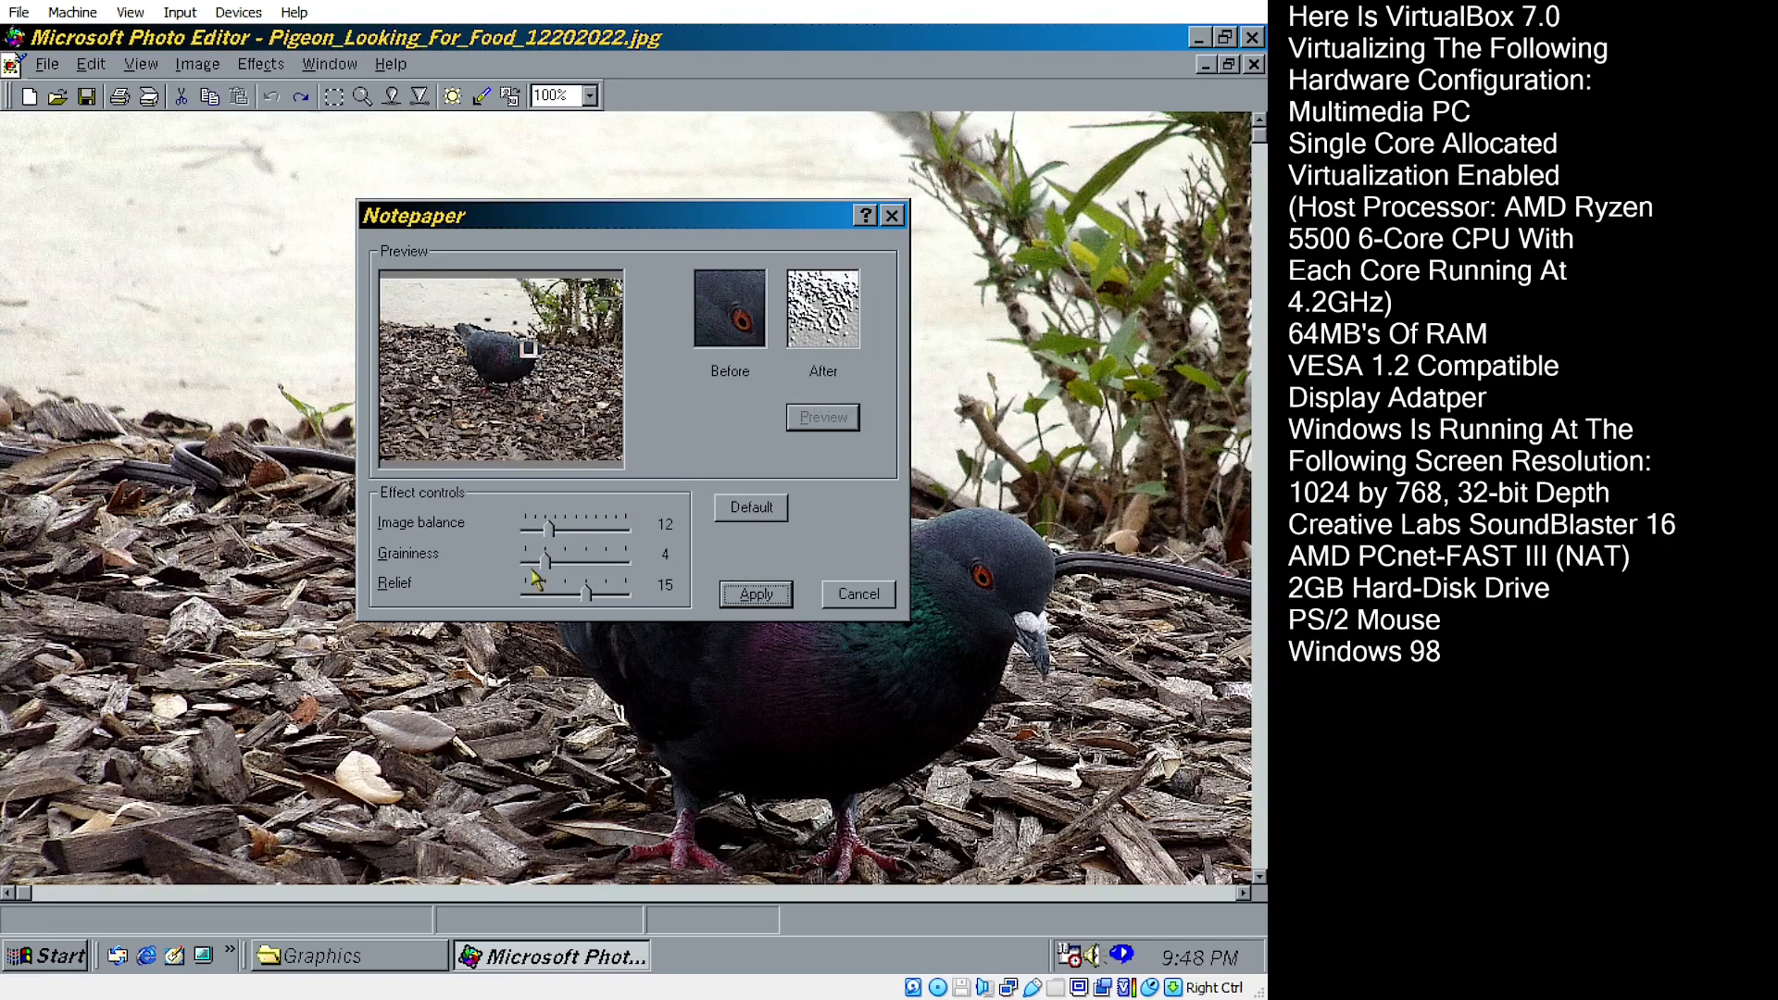
{"action": "left_click", "coordinate": [811, 427]}
{"action": "left_click_drag", "start_coordinate": [548, 561], "coordinate": [630, 565]}
{"action": "left_click", "coordinate": [815, 423]}
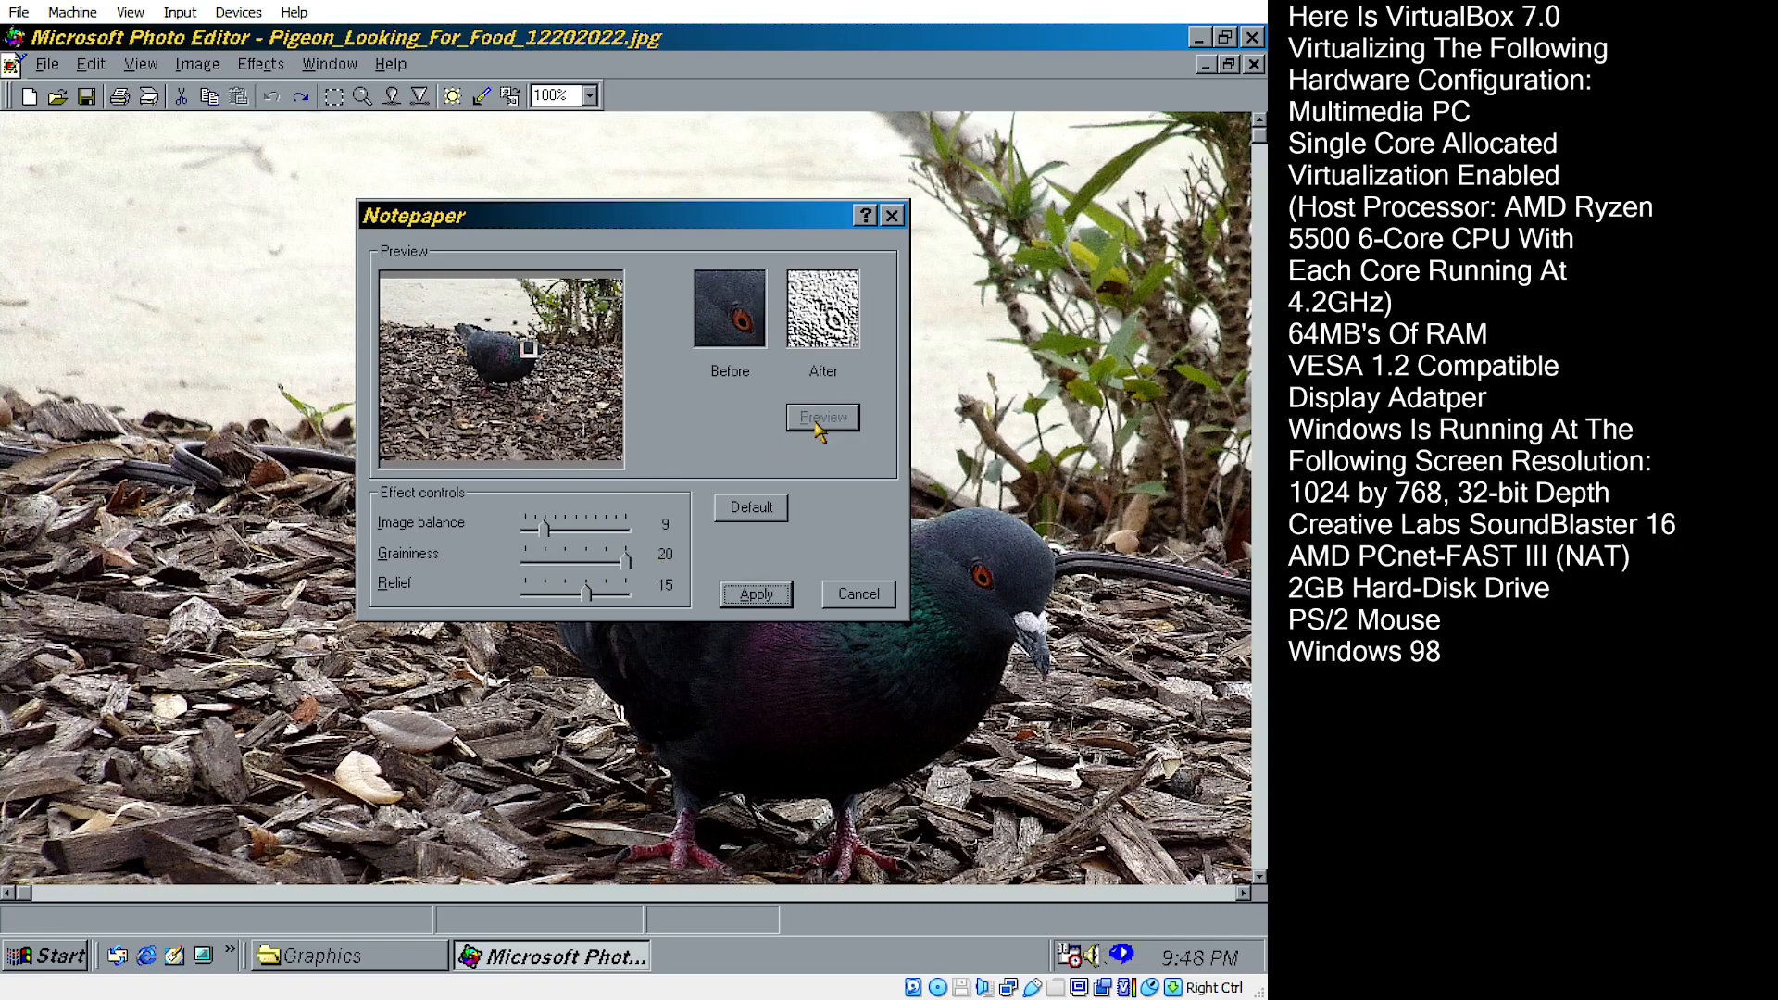
{"action": "left_click", "coordinate": [756, 593]}
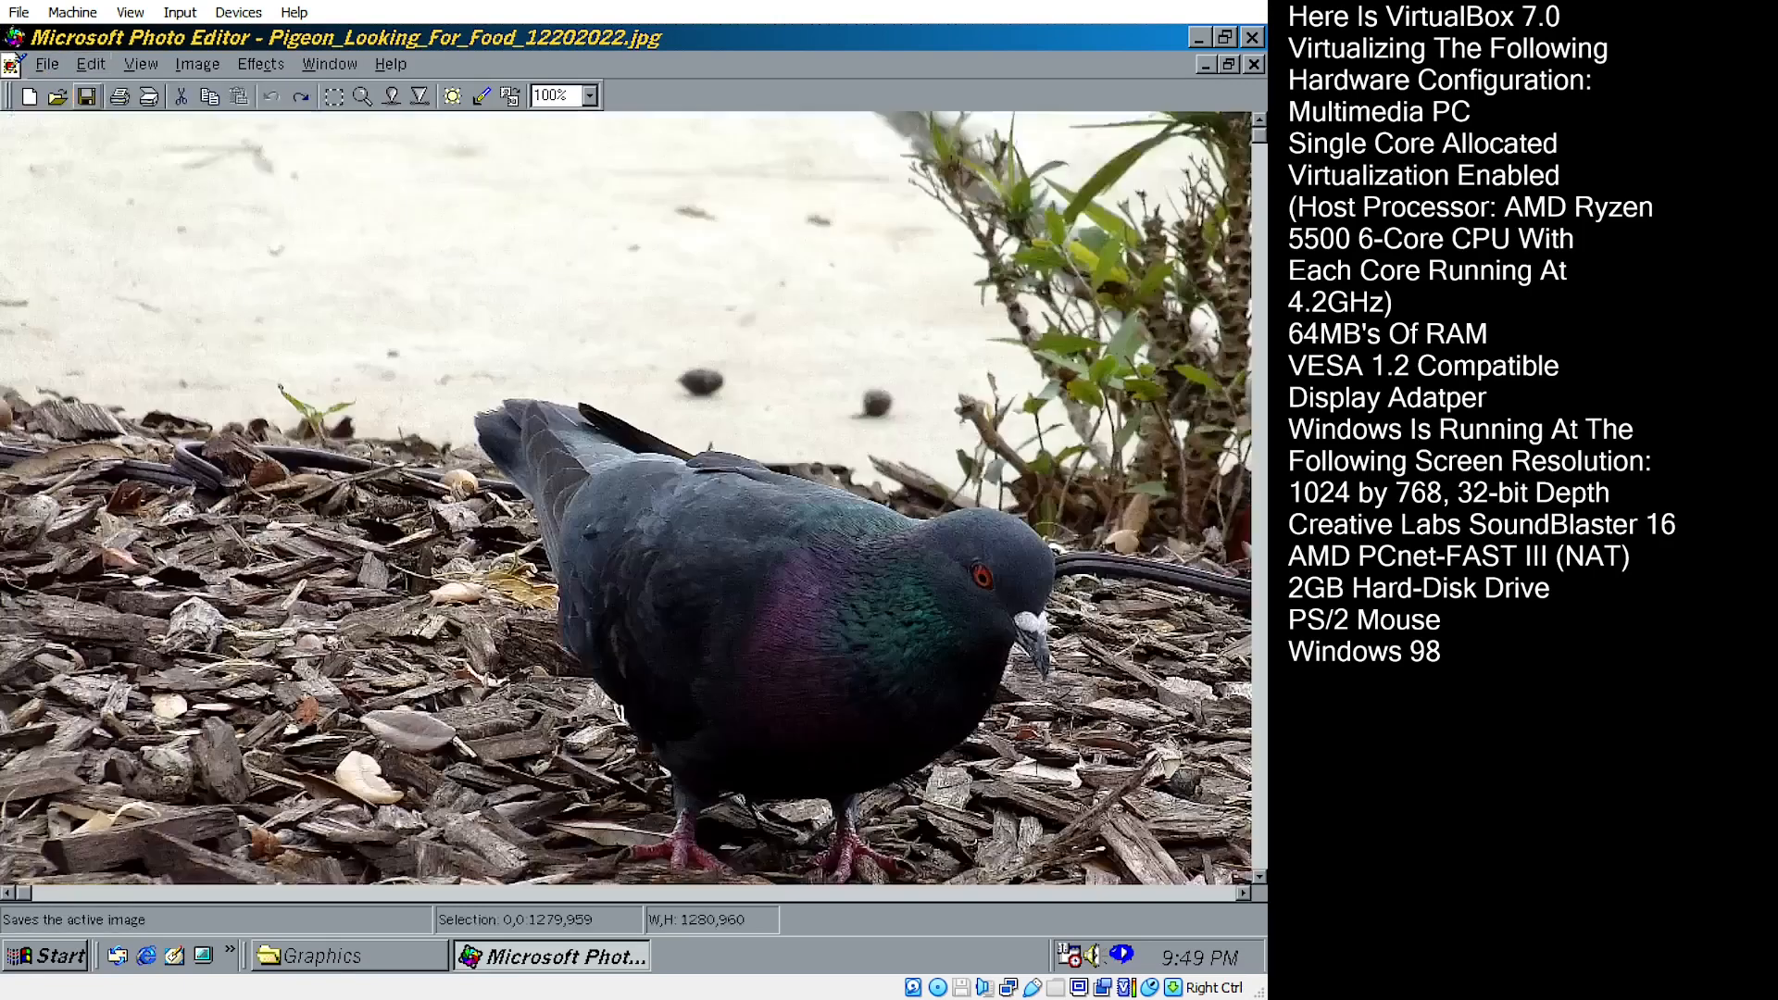
- Preview and apply Watercolor with brush detail 2, shadow intensity 1 and texture 1, and undo it
{"action": "left_click", "coordinate": [261, 63]}
{"action": "left_click", "coordinate": [287, 377]}
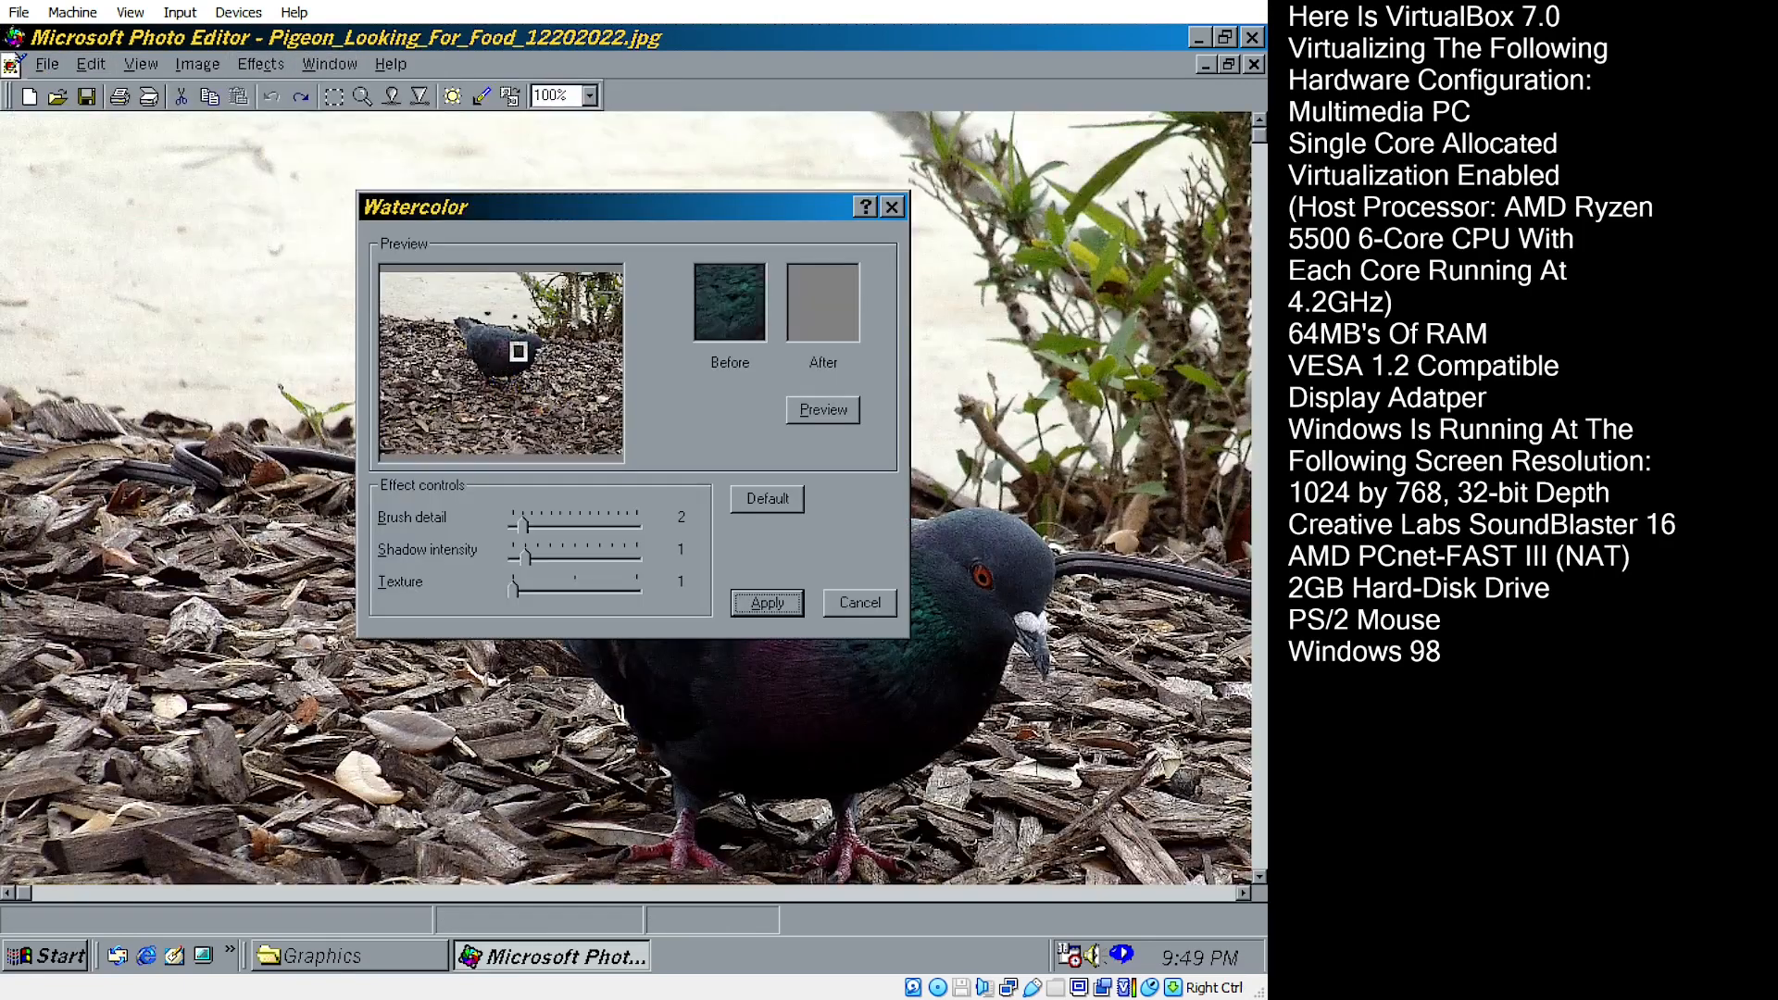
{"action": "left_click", "coordinate": [808, 419]}
{"action": "left_click", "coordinate": [768, 600]}
{"action": "left_click", "coordinate": [90, 64]}
{"action": "left_click", "coordinate": [93, 98]}
- Preview and apply Watercolor with brush detail 13, shadow intensity 4 and texture 1, and undo it
{"action": "left_click", "coordinate": [260, 64]}
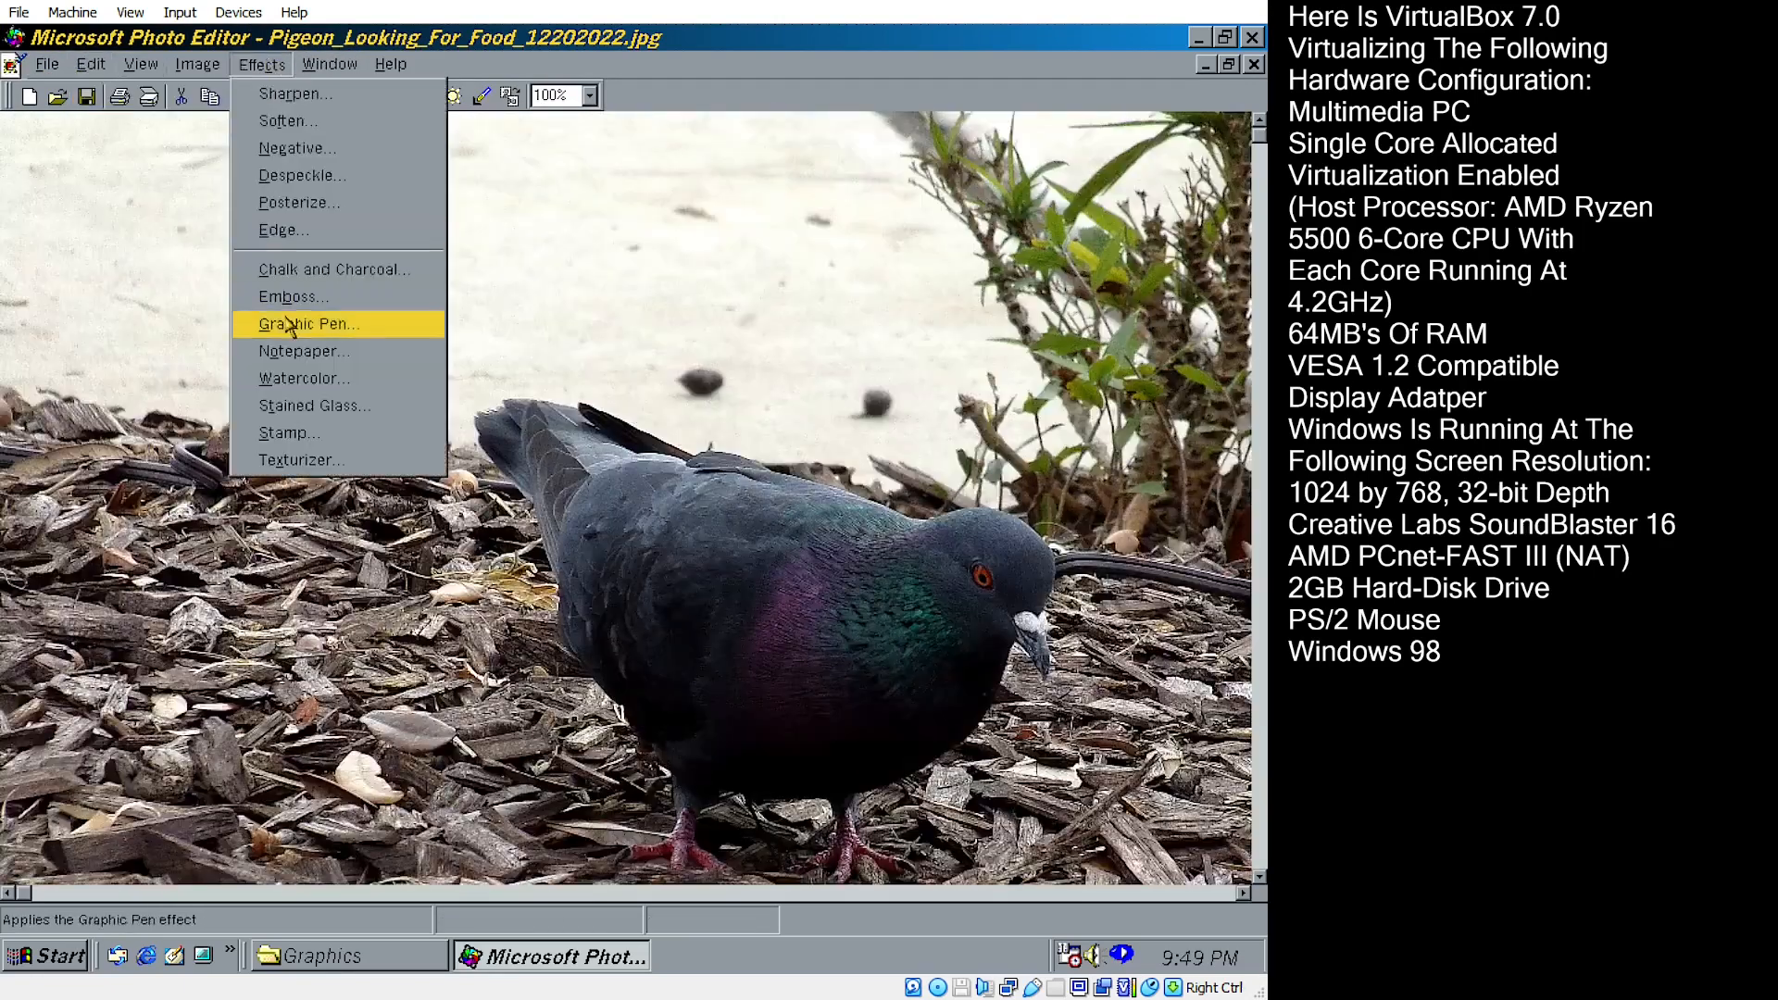
{"action": "left_click", "coordinate": [289, 377]}
{"action": "left_click", "coordinate": [531, 344]}
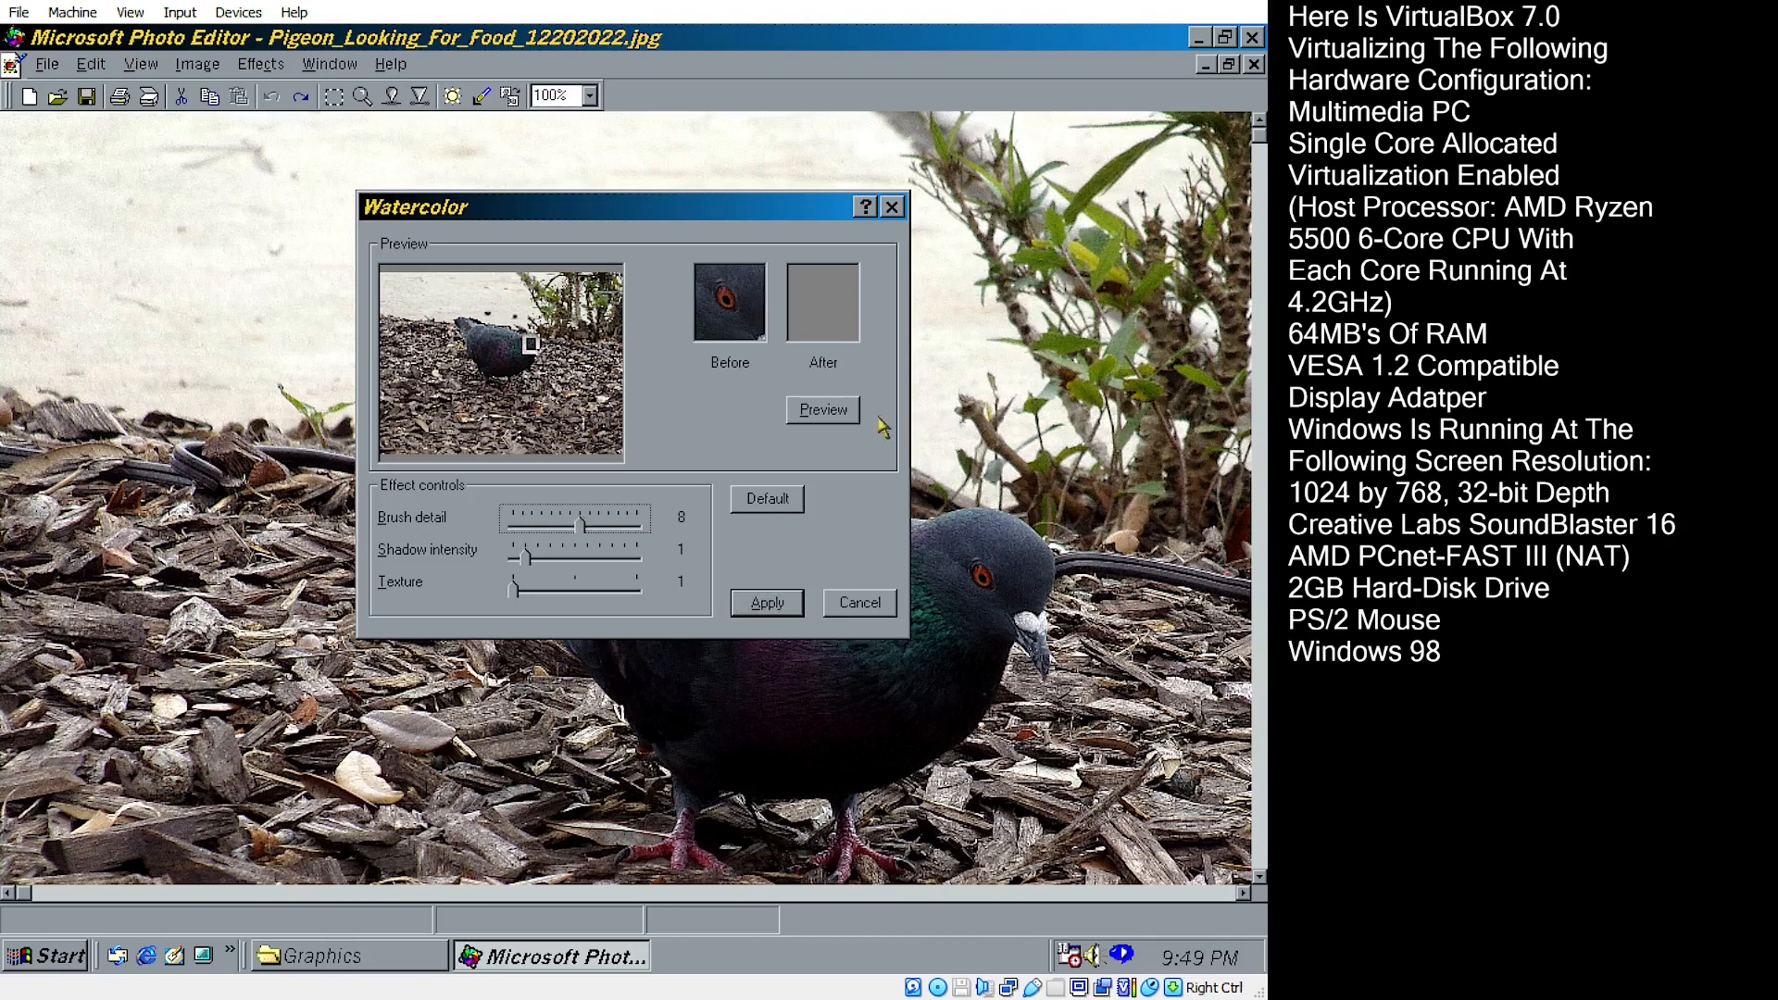
{"action": "left_click", "coordinate": [824, 412]}
{"action": "left_click_drag", "start_coordinate": [581, 524], "coordinate": [628, 524]}
{"action": "left_click", "coordinate": [823, 411]}
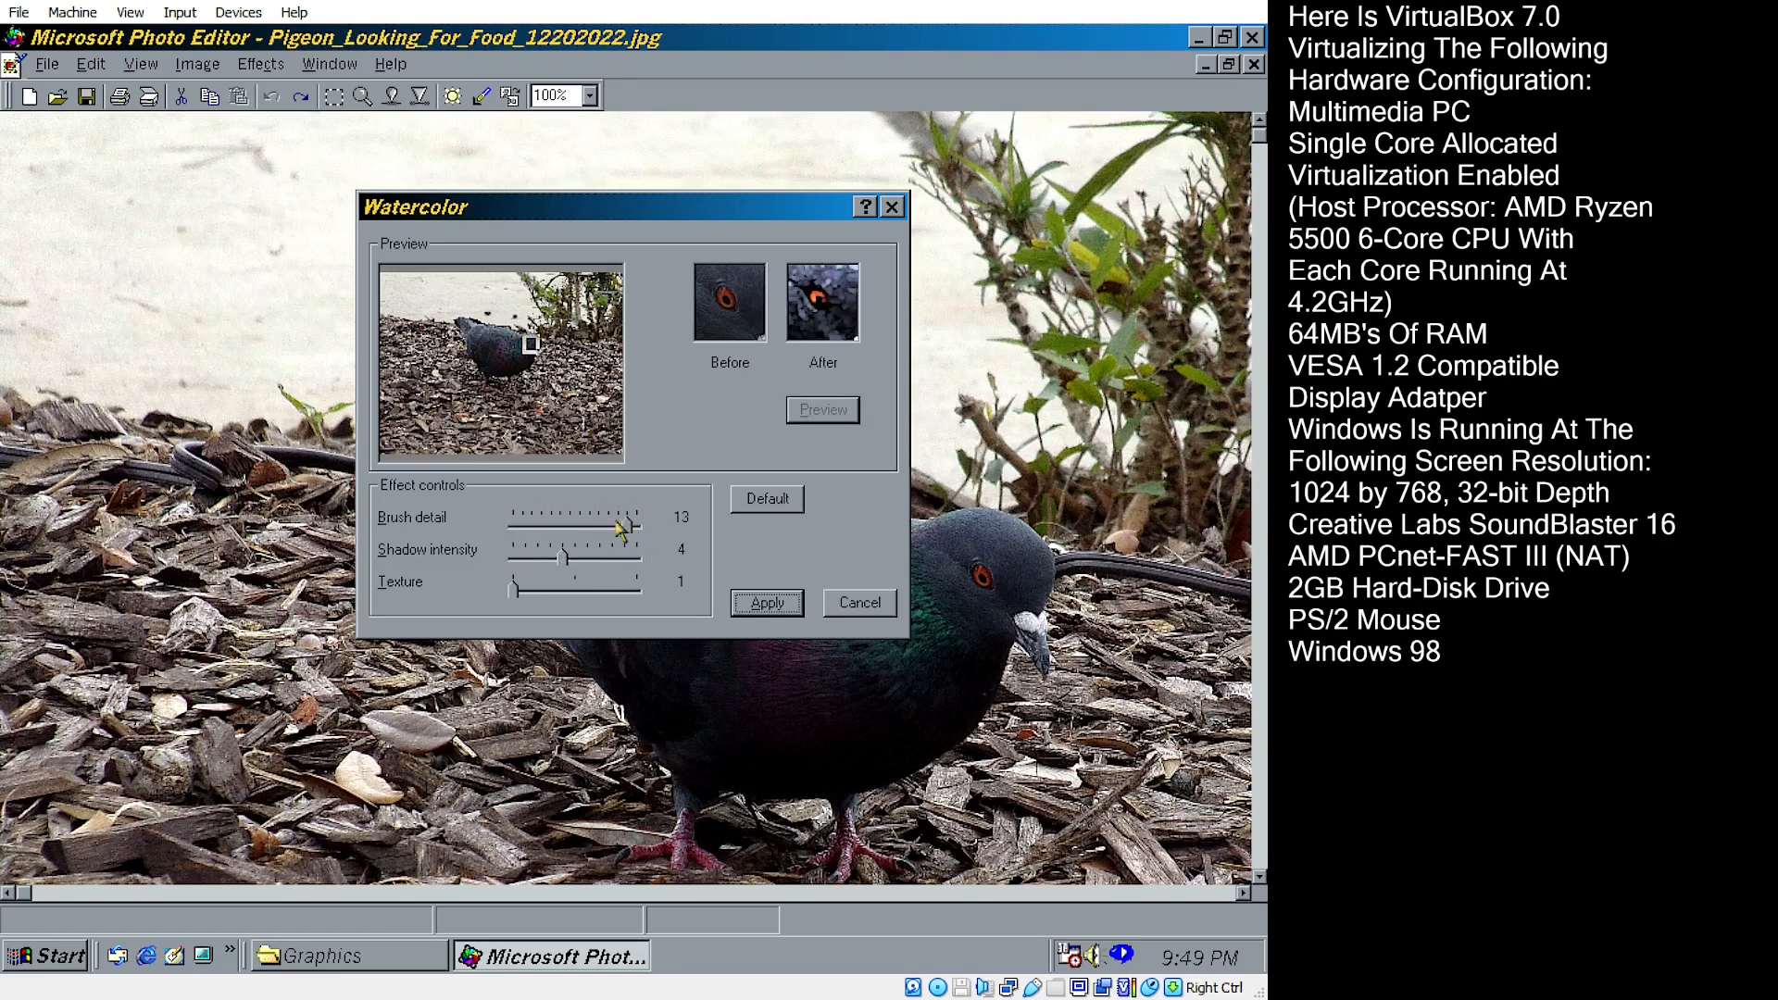
{"action": "left_click", "coordinate": [767, 602]}
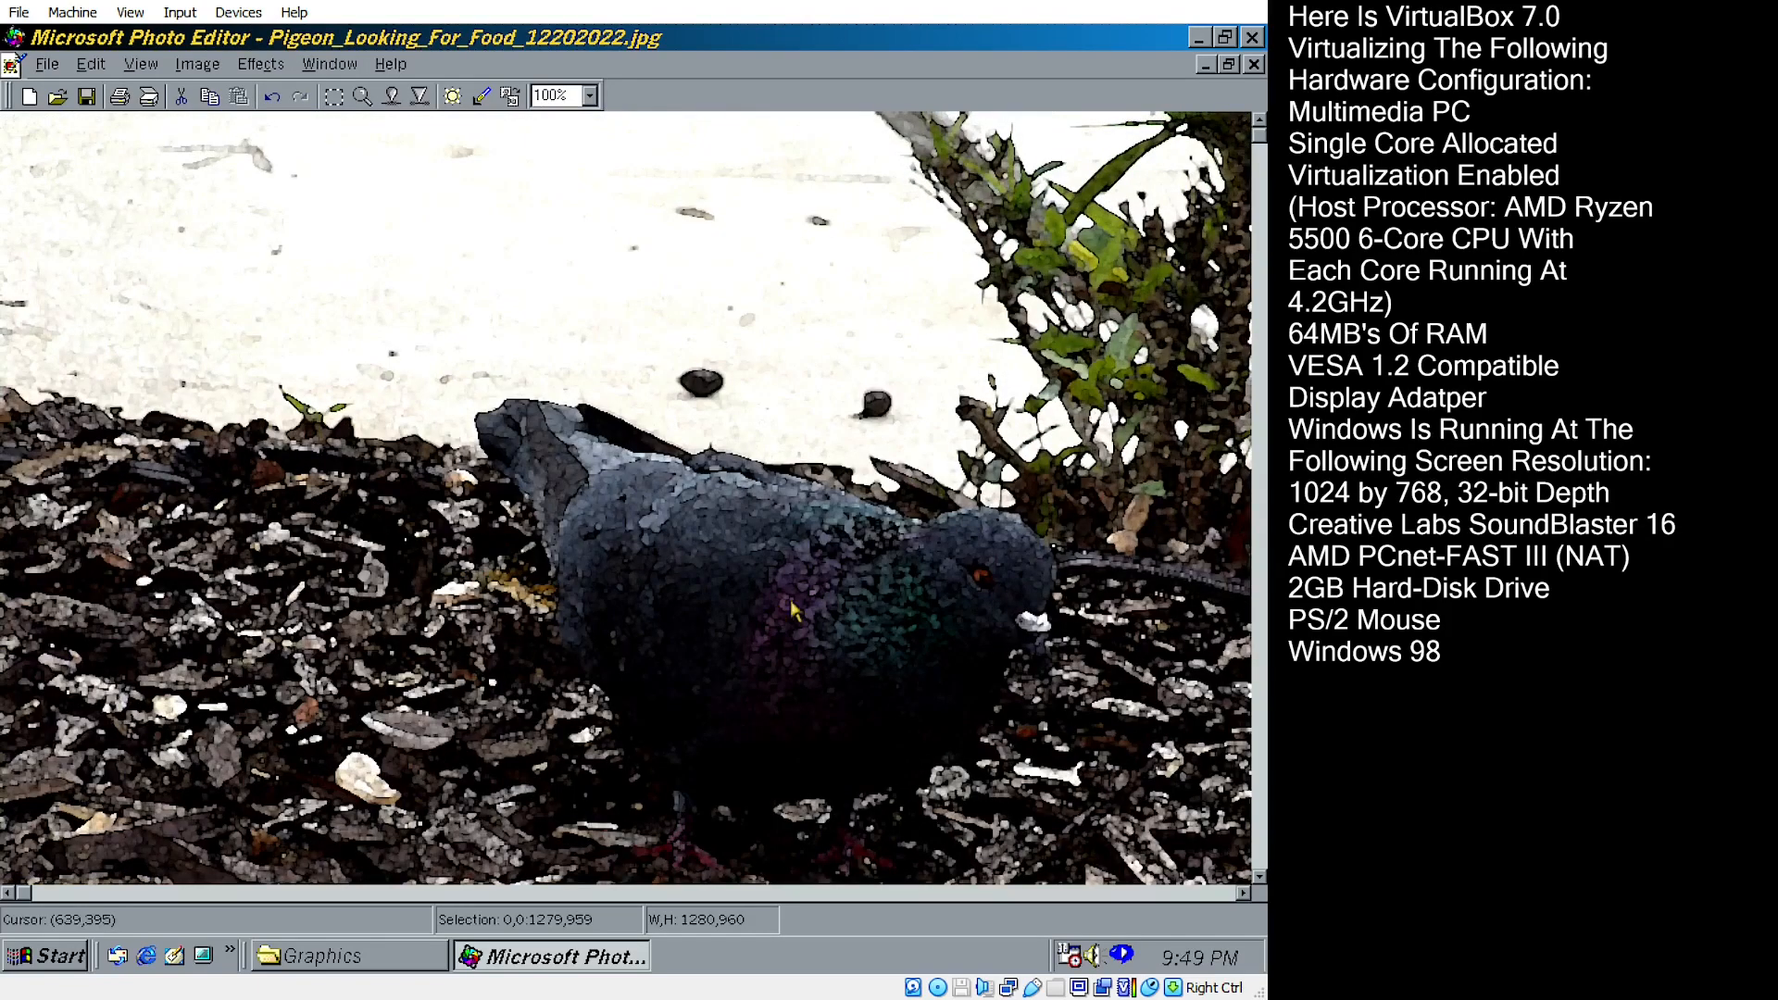
{"action": "left_click", "coordinate": [91, 64]}
{"action": "left_click", "coordinate": [139, 84]}
- Apply Watercolor with brush detail 13, shadow intensity 0 and texture 2, and undo the effect
{"action": "left_click", "coordinate": [261, 64]}
{"action": "left_click", "coordinate": [294, 394]}
{"action": "left_click_drag", "start_coordinate": [501, 363], "coordinate": [529, 341]}
{"action": "left_click", "coordinate": [823, 409]}
{"action": "left_click", "coordinate": [534, 558]}
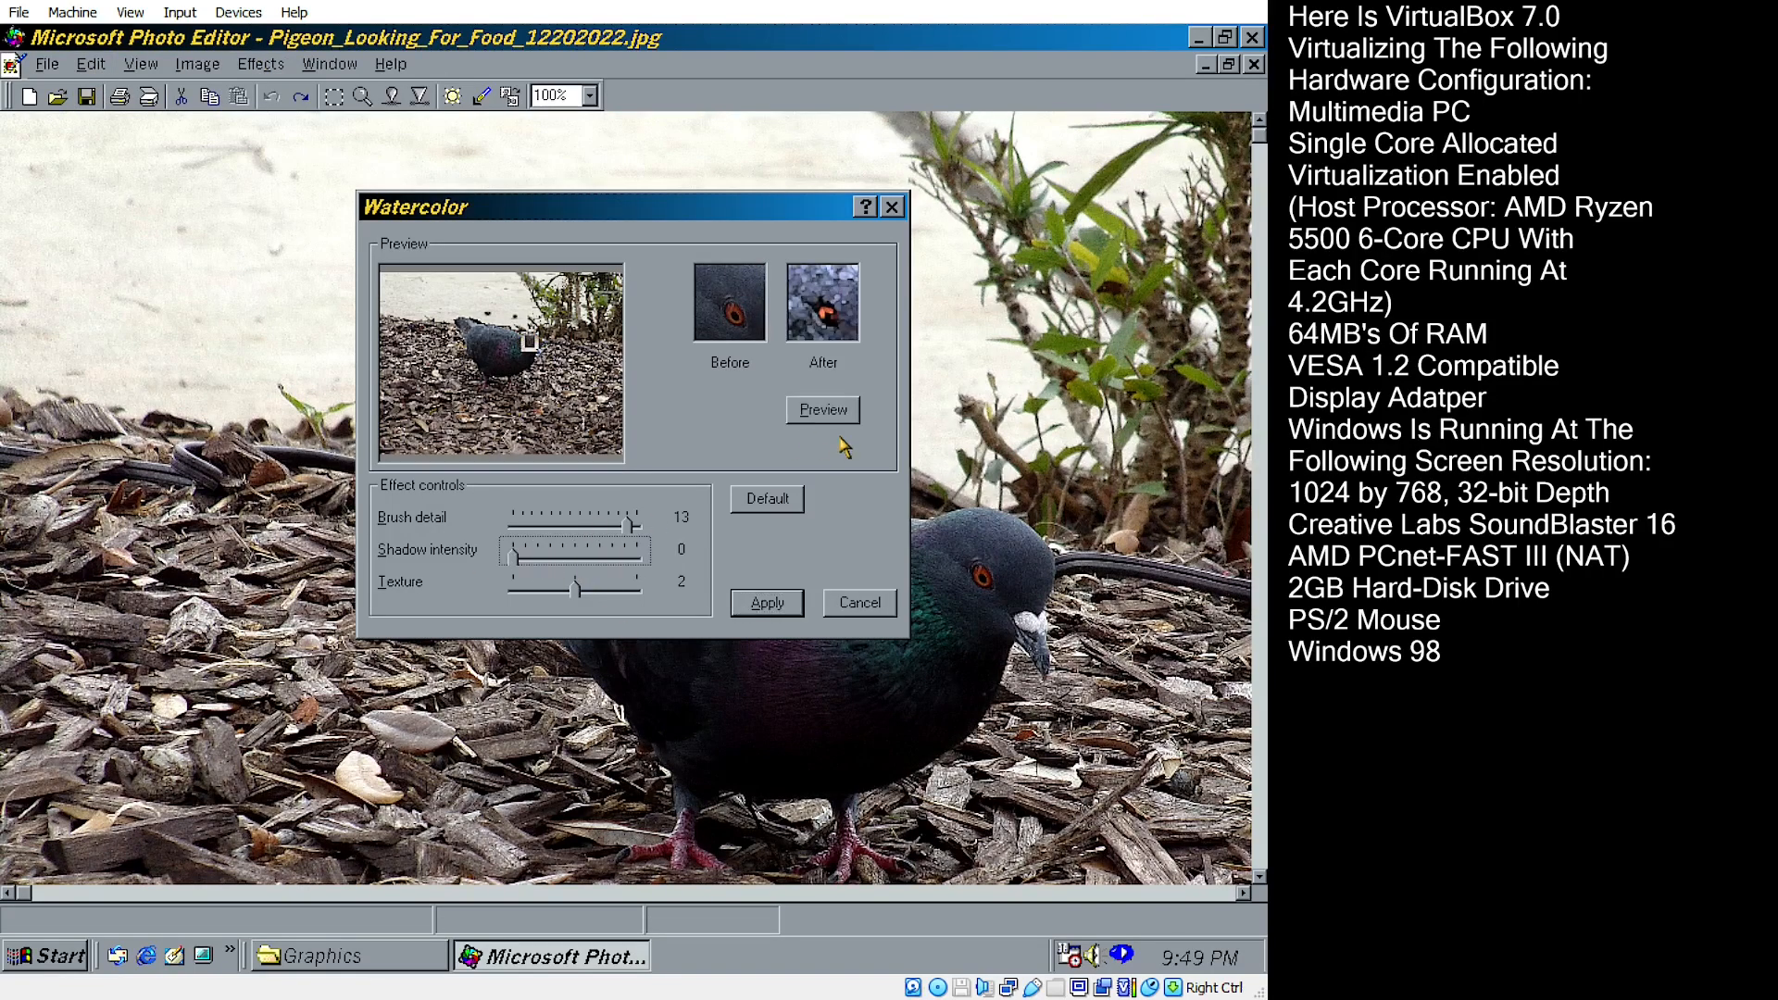
{"action": "left_click", "coordinate": [767, 602]}
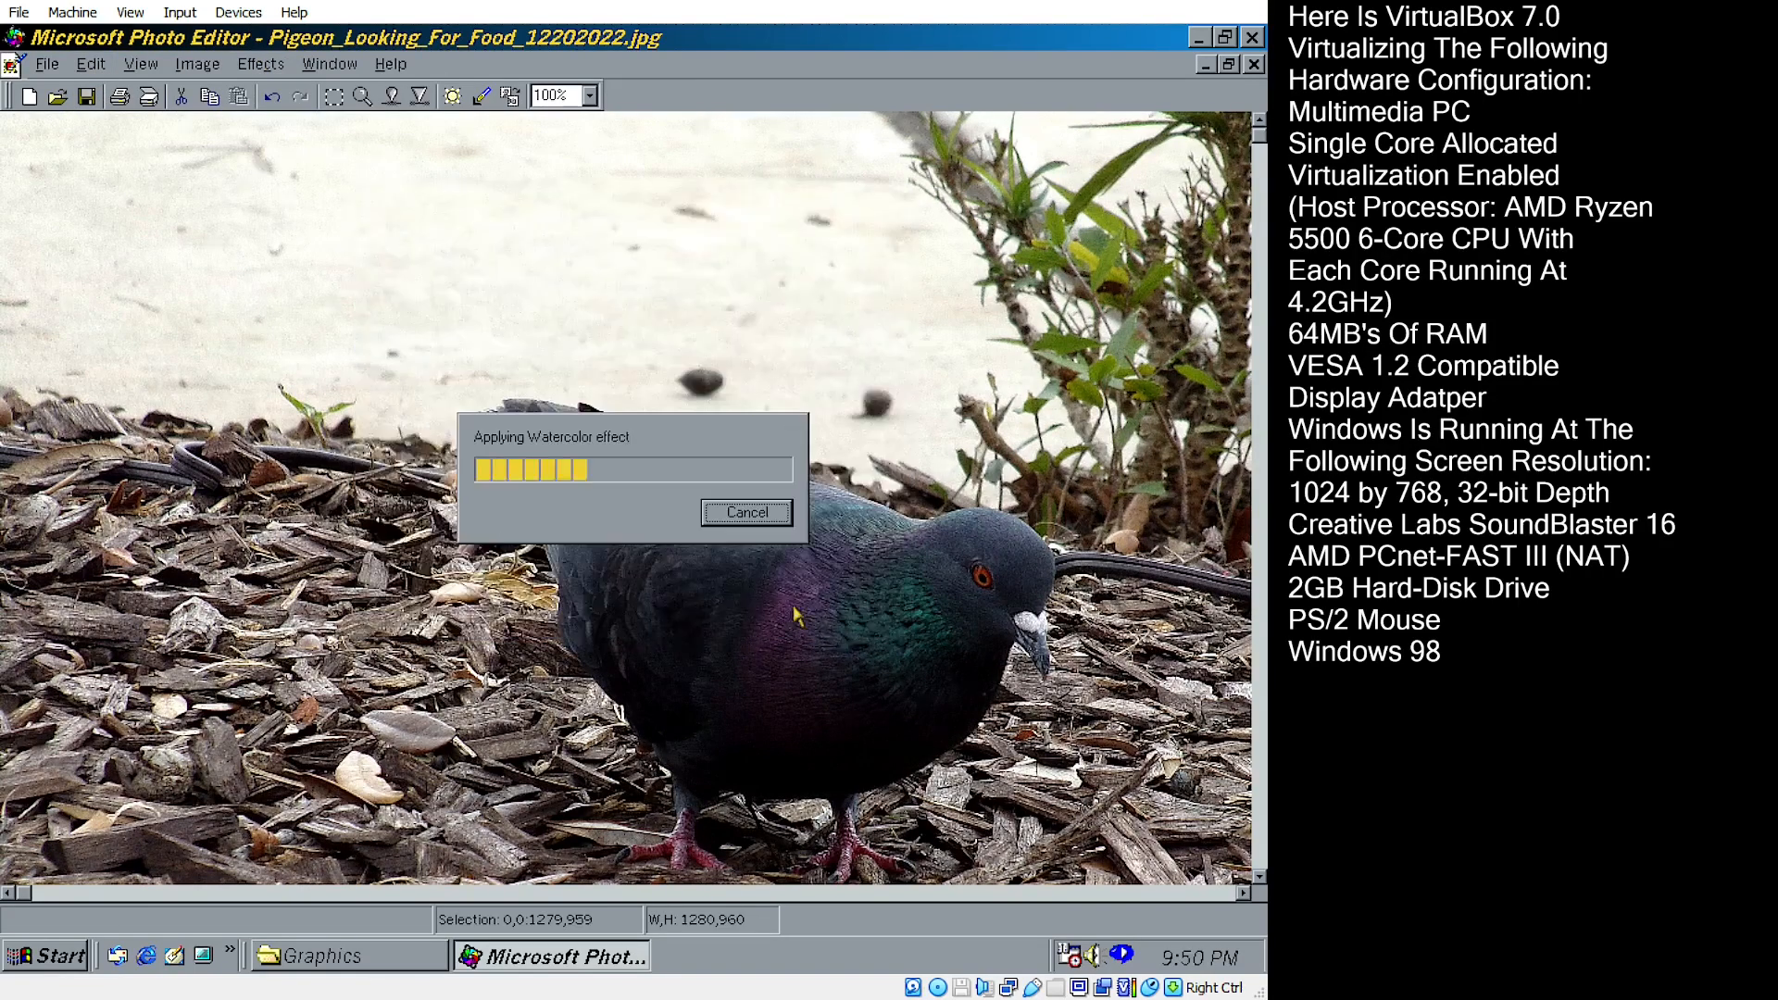
{"action": "left_click", "coordinate": [91, 64]}
{"action": "left_click", "coordinate": [139, 84]}
- Apply Watercolor with texture reduced to 1, inspect the result and undo it
{"action": "left_click", "coordinate": [261, 64]}
{"action": "left_click", "coordinate": [296, 378]}
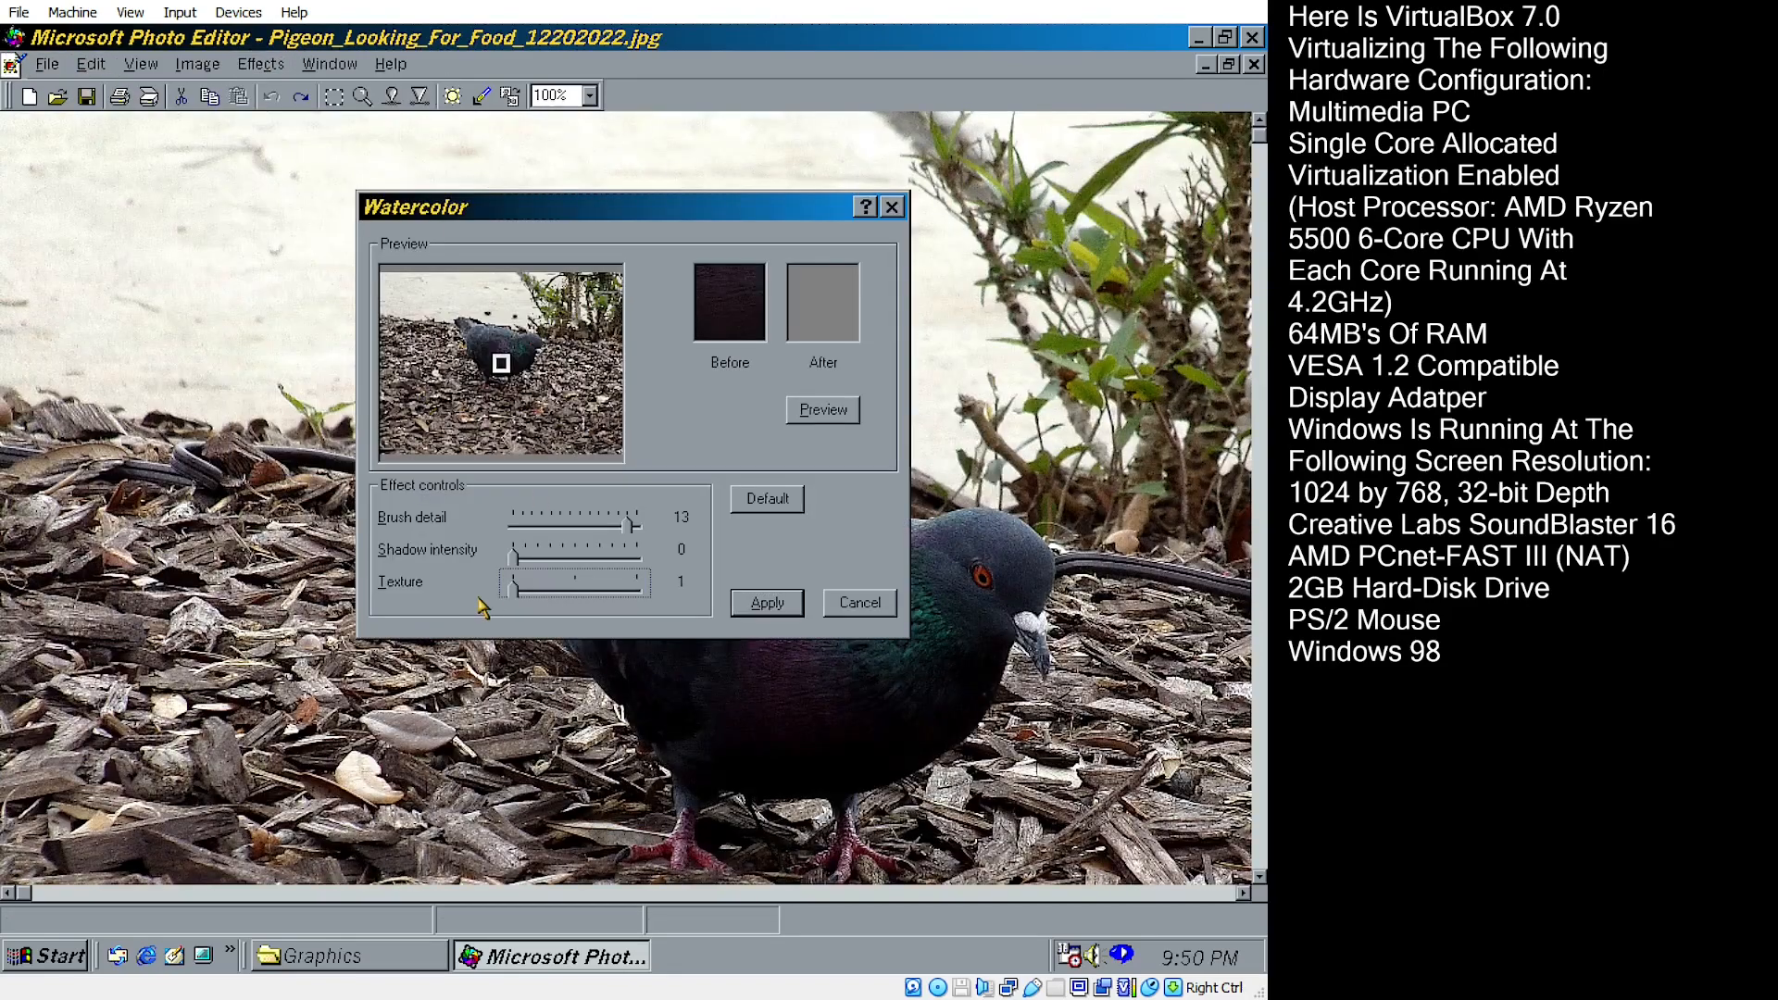
{"action": "left_click", "coordinate": [766, 602]}
{"action": "scroll", "coordinate": [786, 603], "scroll_direction": "down", "scroll_amount": 1}
{"action": "scroll", "coordinate": [786, 603], "scroll_direction": "up", "scroll_amount": 1}
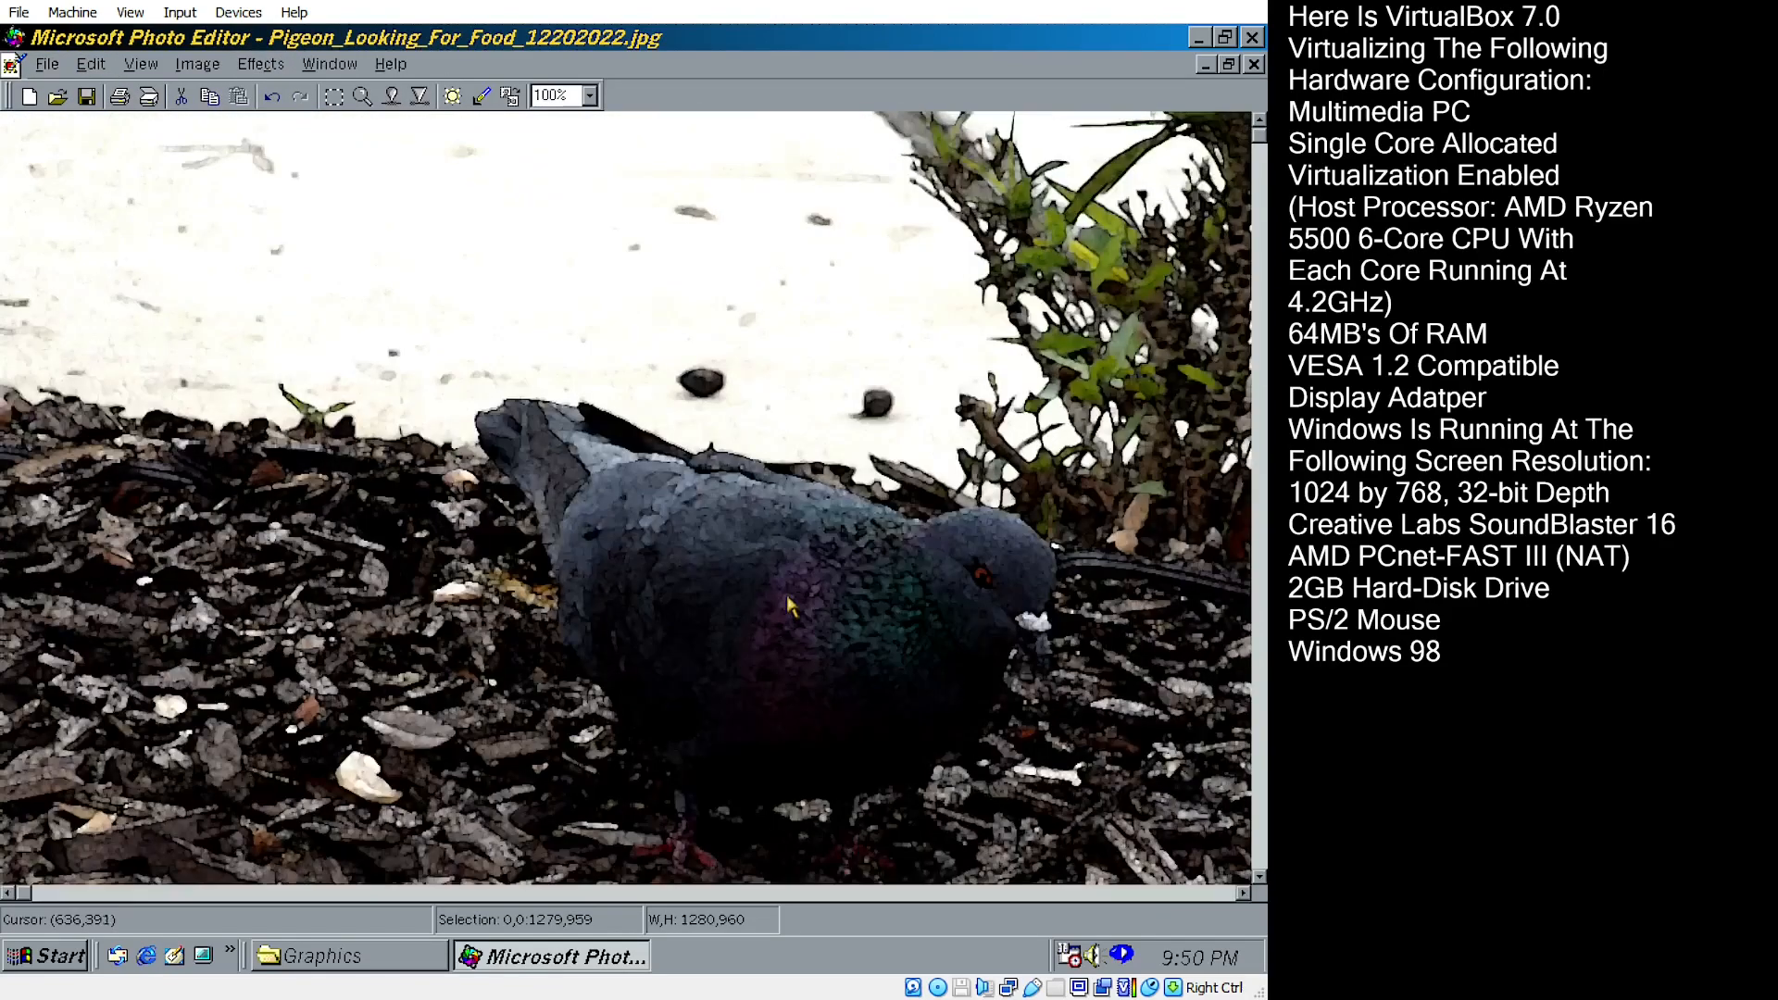
{"action": "scroll", "coordinate": [786, 603], "scroll_direction": "down", "scroll_amount": 1}
{"action": "key", "text": "ctrl+z"}
- Open the Stained Glass effect for the pigeon image and preview it with cell size 3
{"action": "left_click", "coordinate": [261, 64]}
{"action": "left_click", "coordinate": [305, 407]}
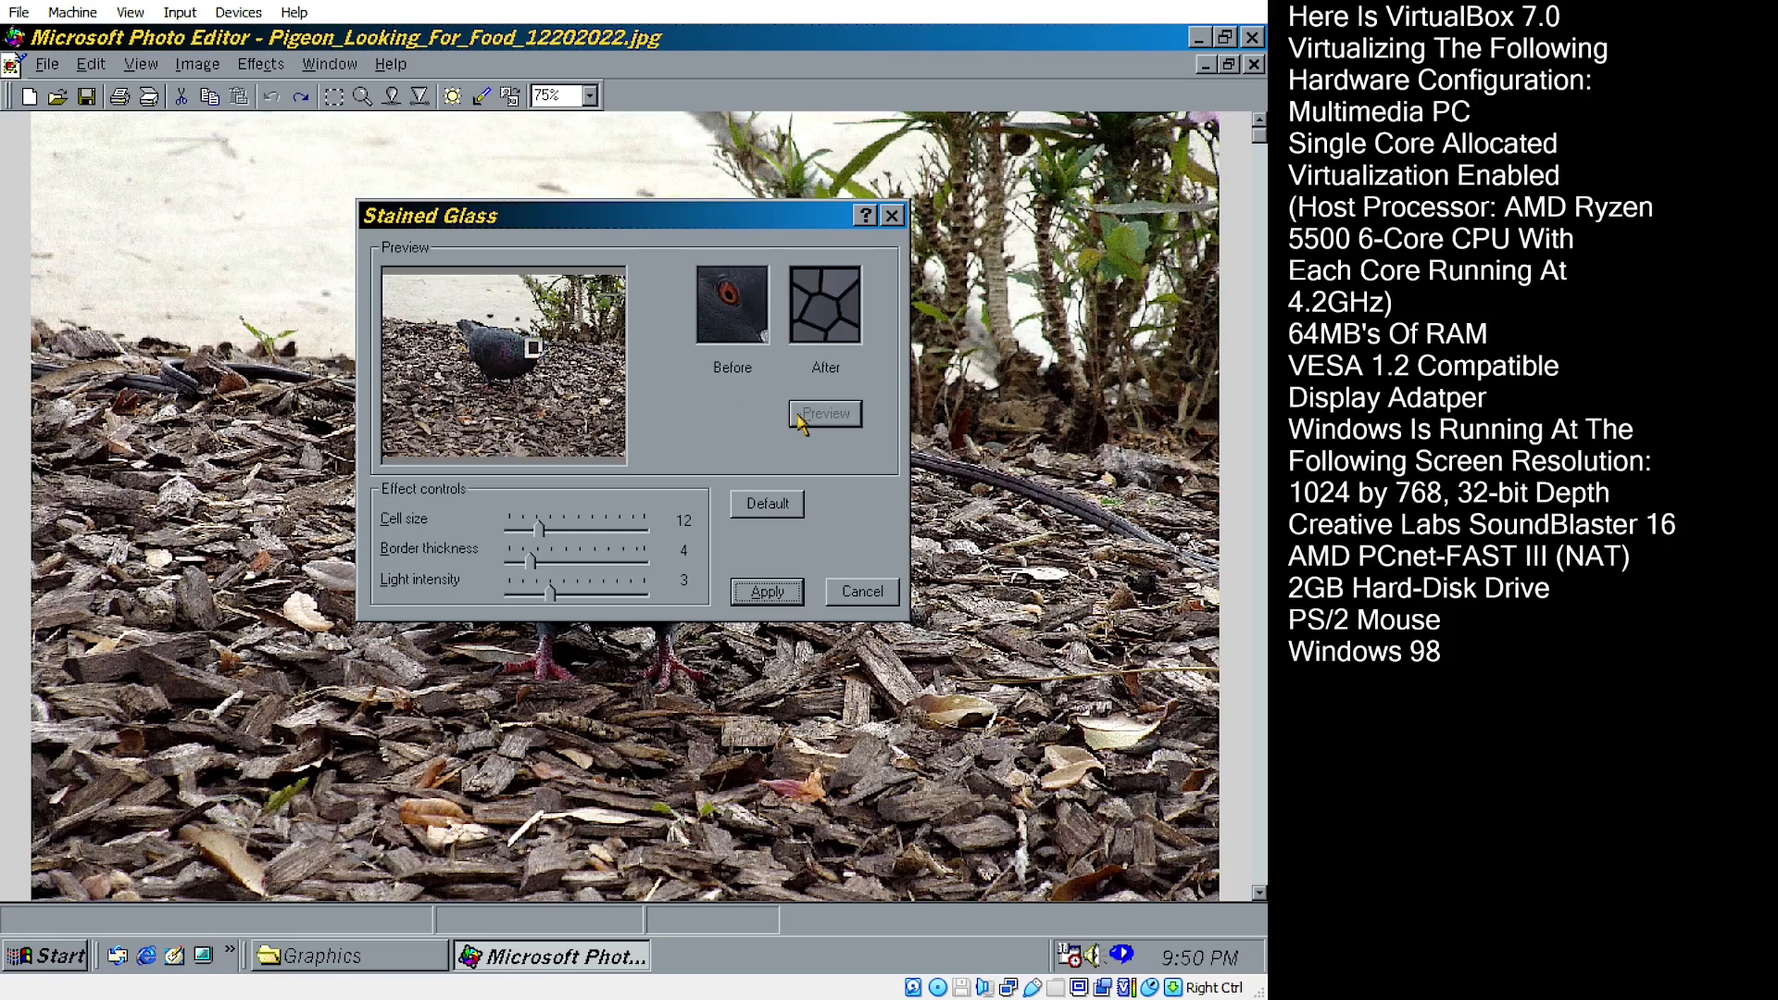
{"action": "left_click", "coordinate": [847, 417]}
{"action": "left_click_drag", "start_coordinate": [521, 527], "coordinate": [514, 528]}
{"action": "left_click", "coordinate": [825, 413]}
{"action": "left_click", "coordinate": [832, 419]}
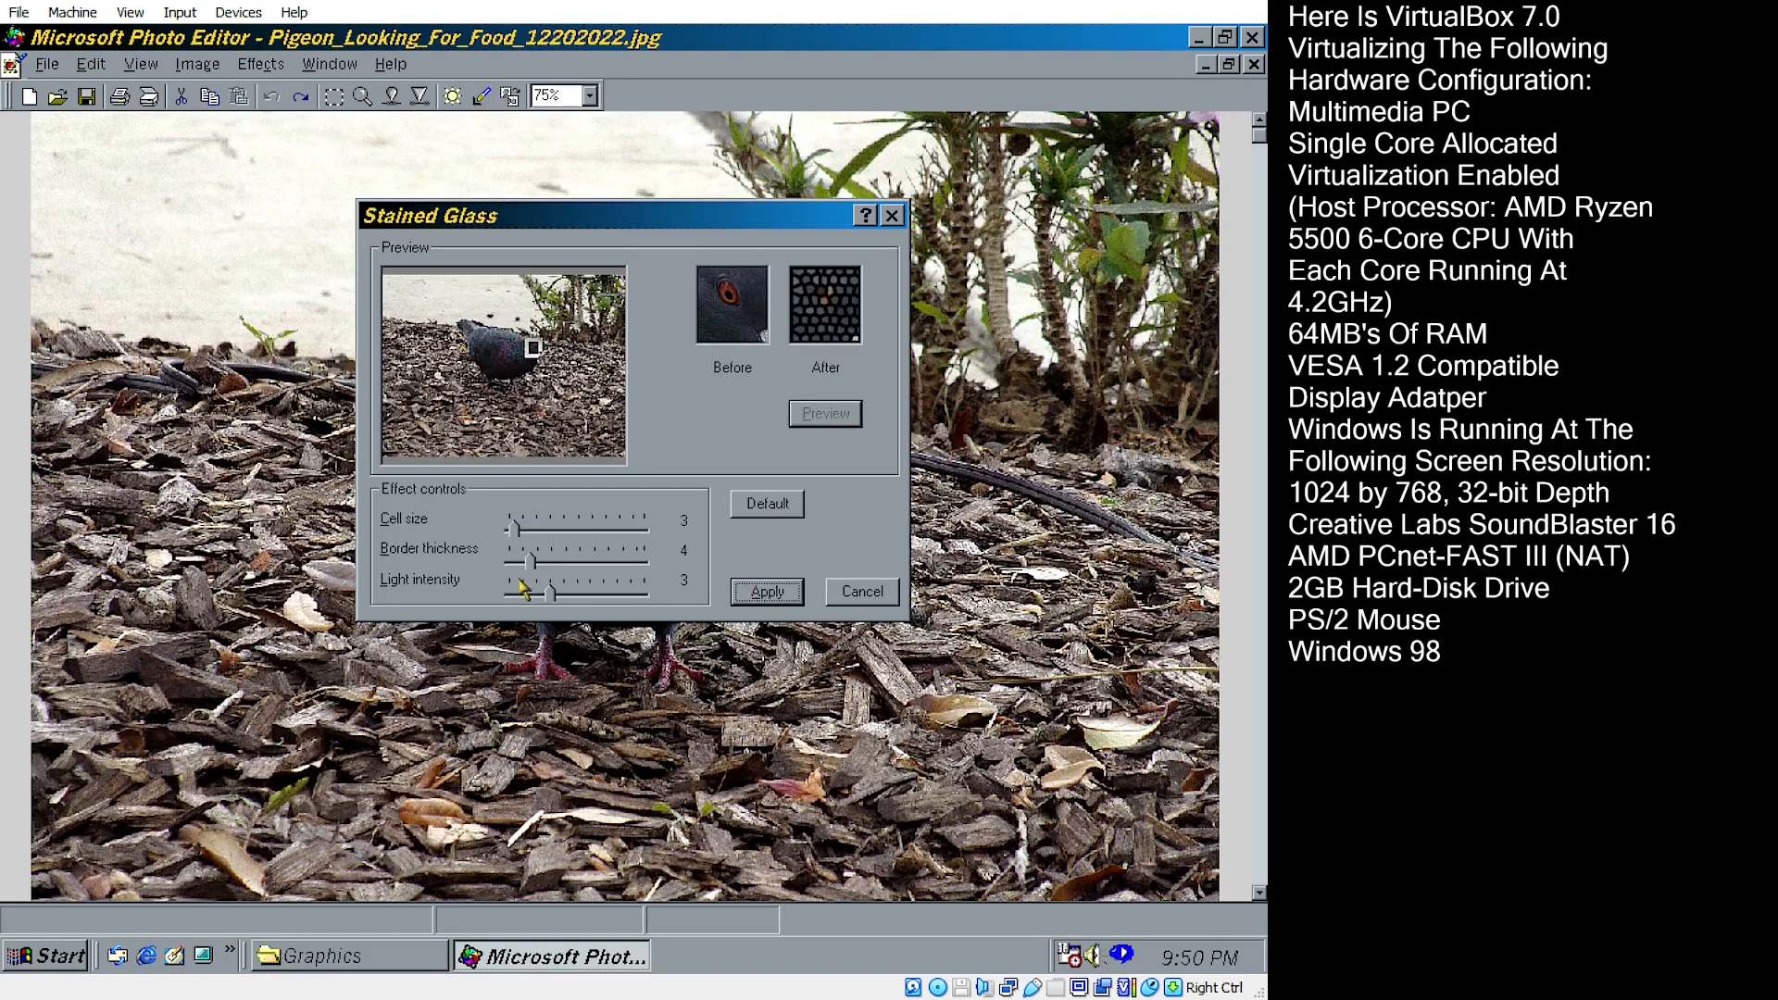
- Reduce the Stained Glass border thickness to 1, adjust the light intensity, apply the effect and undo it
{"action": "key", "text": "Left"}
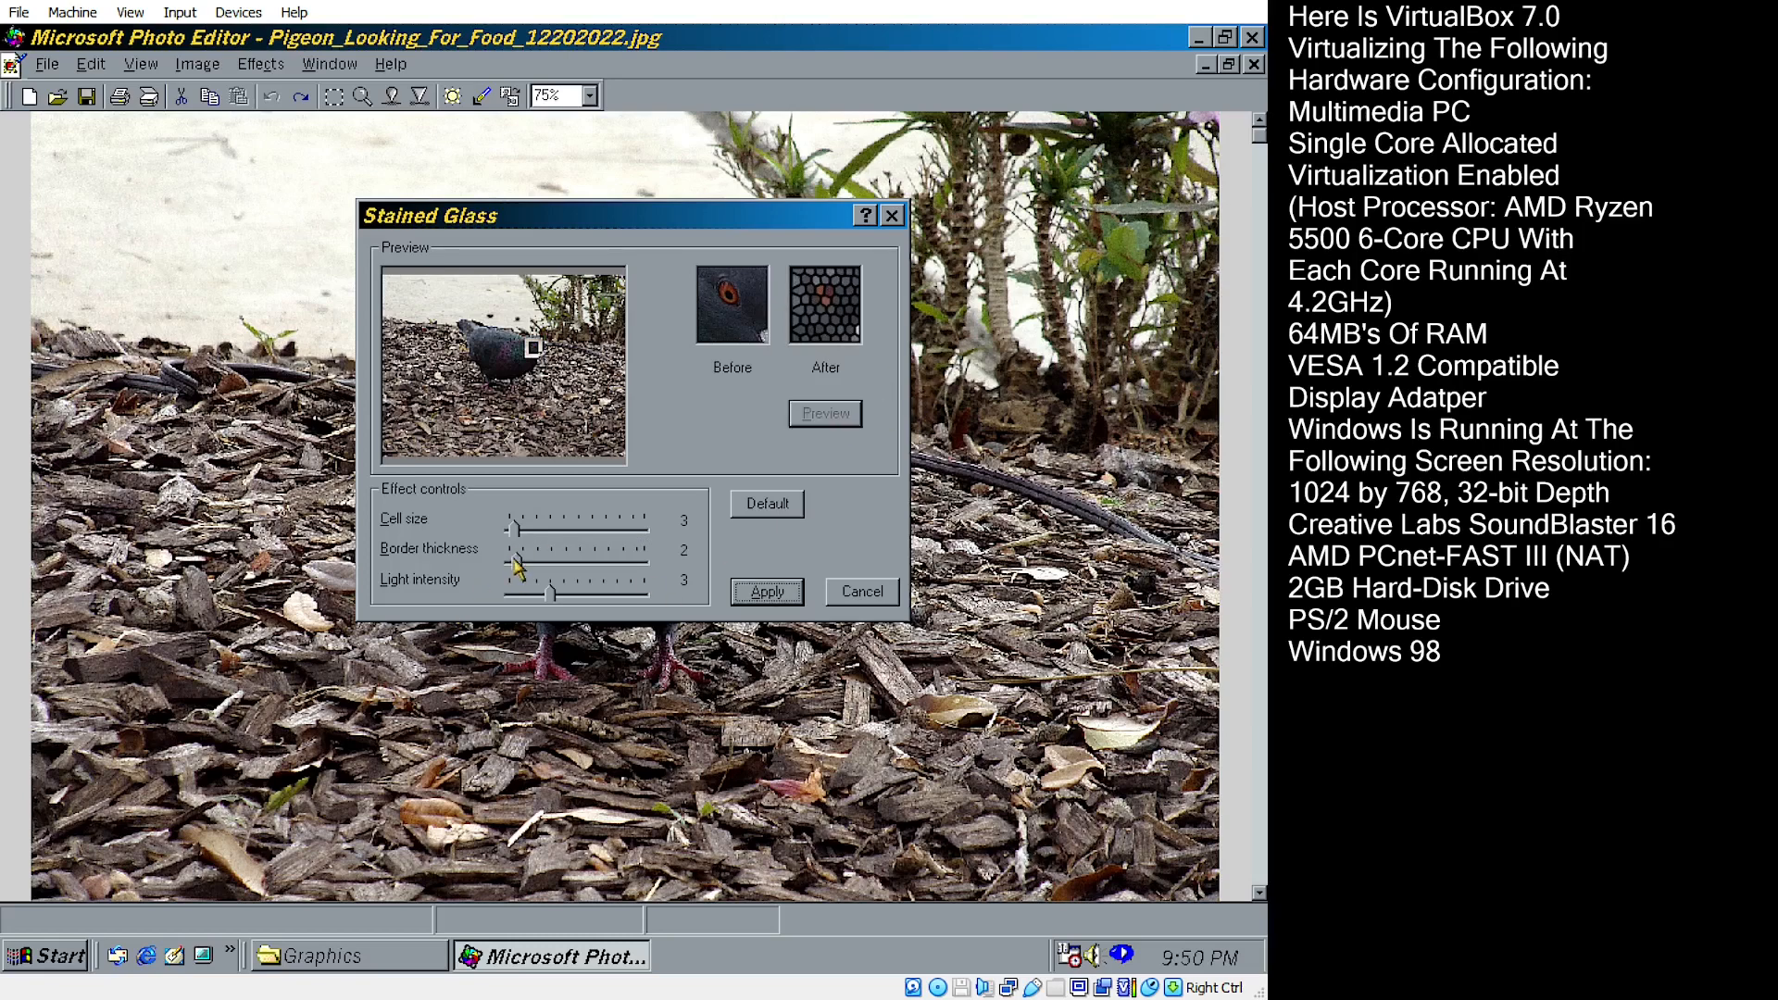
{"action": "key", "text": "Left"}
{"action": "key", "text": "Right"}
{"action": "key", "text": "Right"}
{"action": "key", "text": "Right"}
{"action": "key", "text": "Right"}
{"action": "key", "text": "Right"}
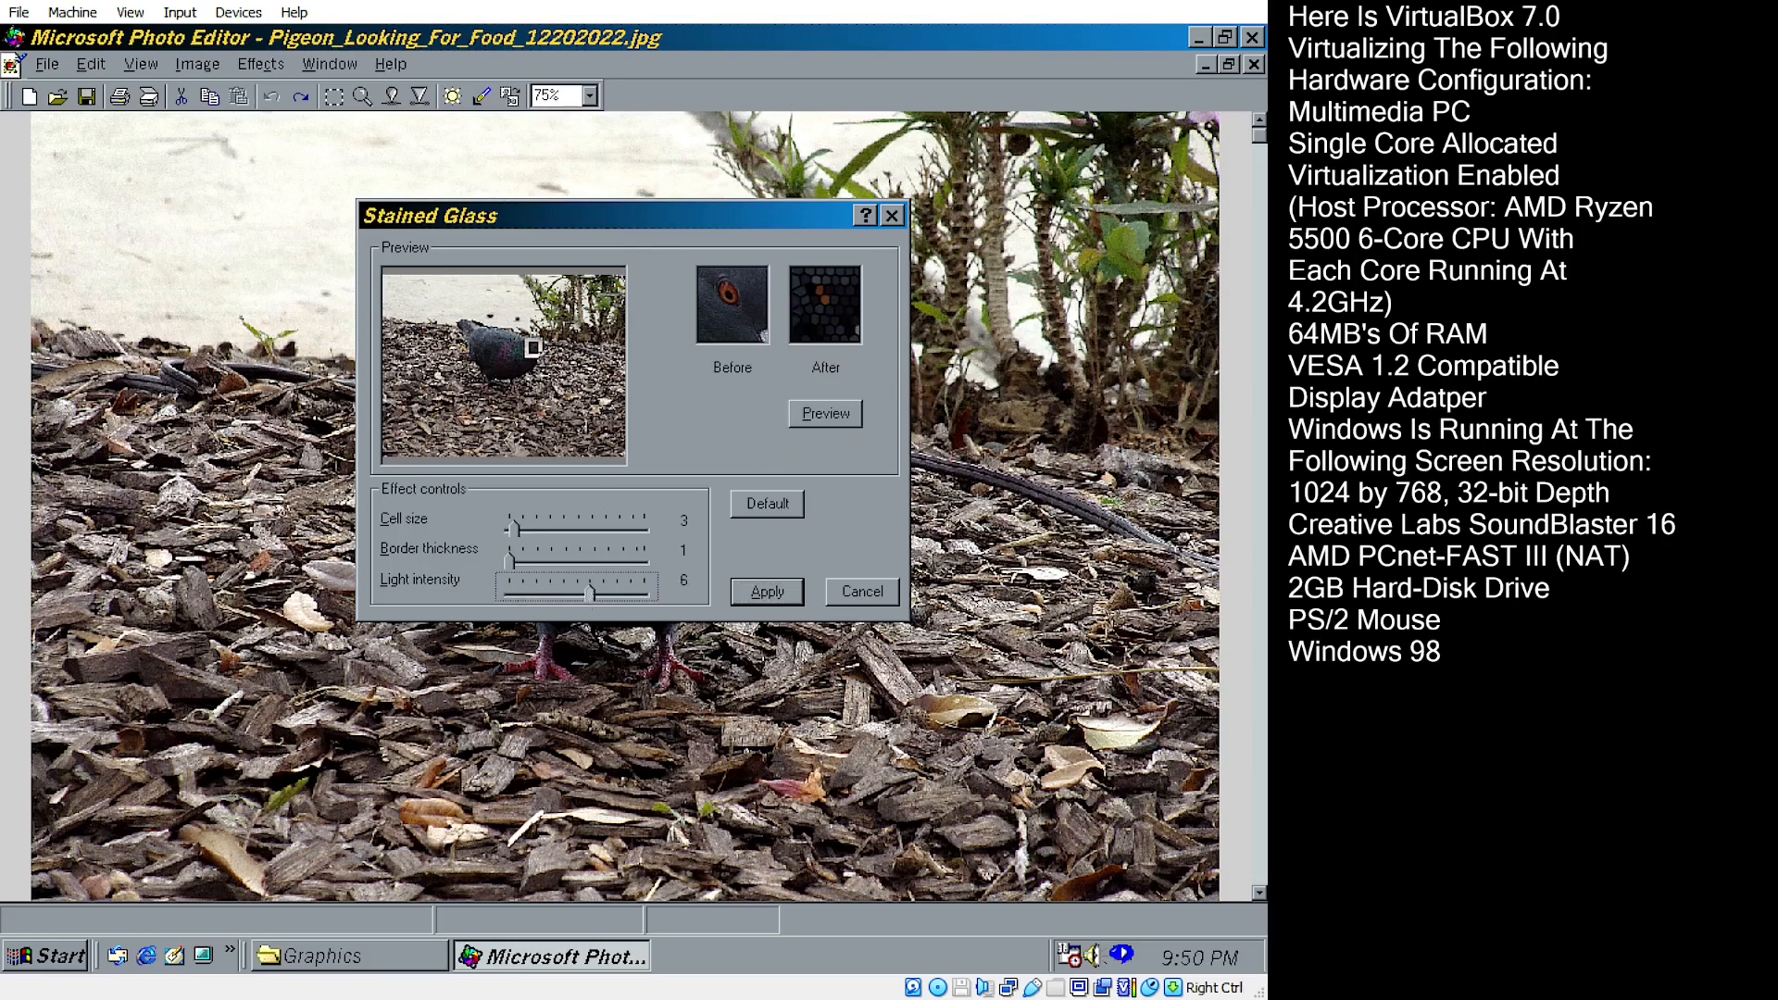
{"action": "left_click", "coordinate": [767, 590]}
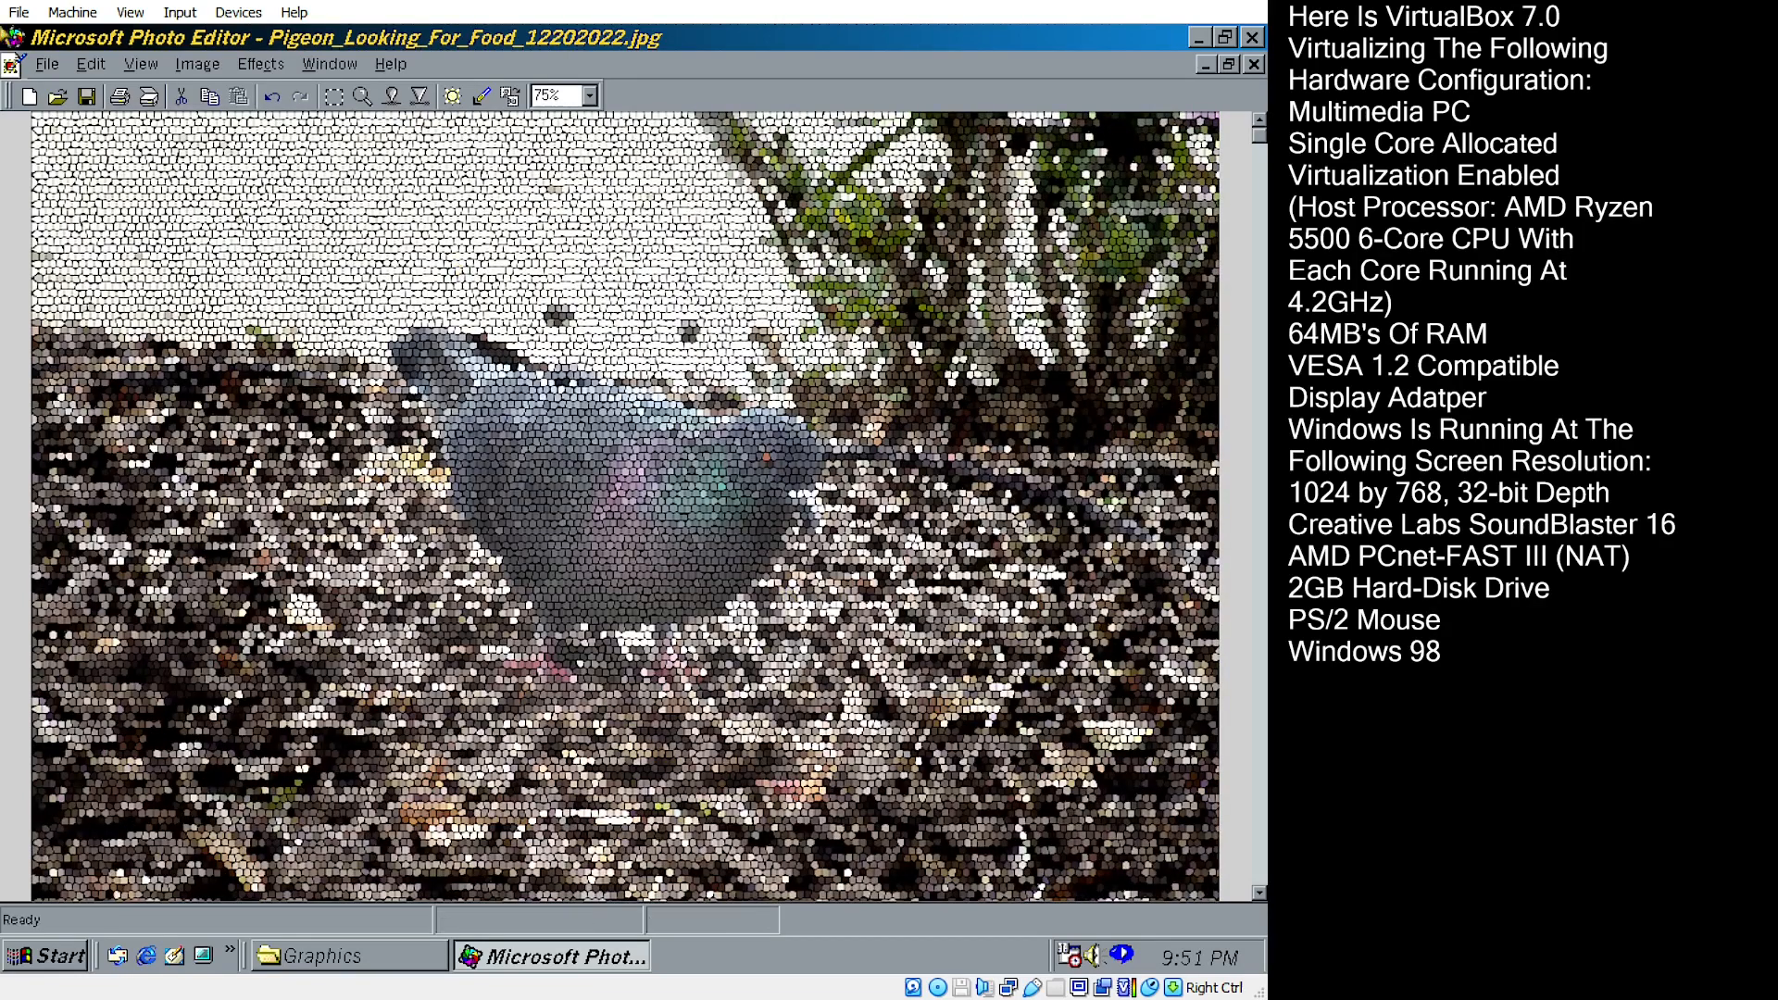
{"action": "left_click", "coordinate": [90, 64]}
{"action": "left_click", "coordinate": [85, 95]}
- Preview and apply Stained Glass with cell size 5, border thickness 1 and light intensity 3, and undo it
{"action": "left_click", "coordinate": [261, 64]}
{"action": "left_click", "coordinate": [288, 408]}
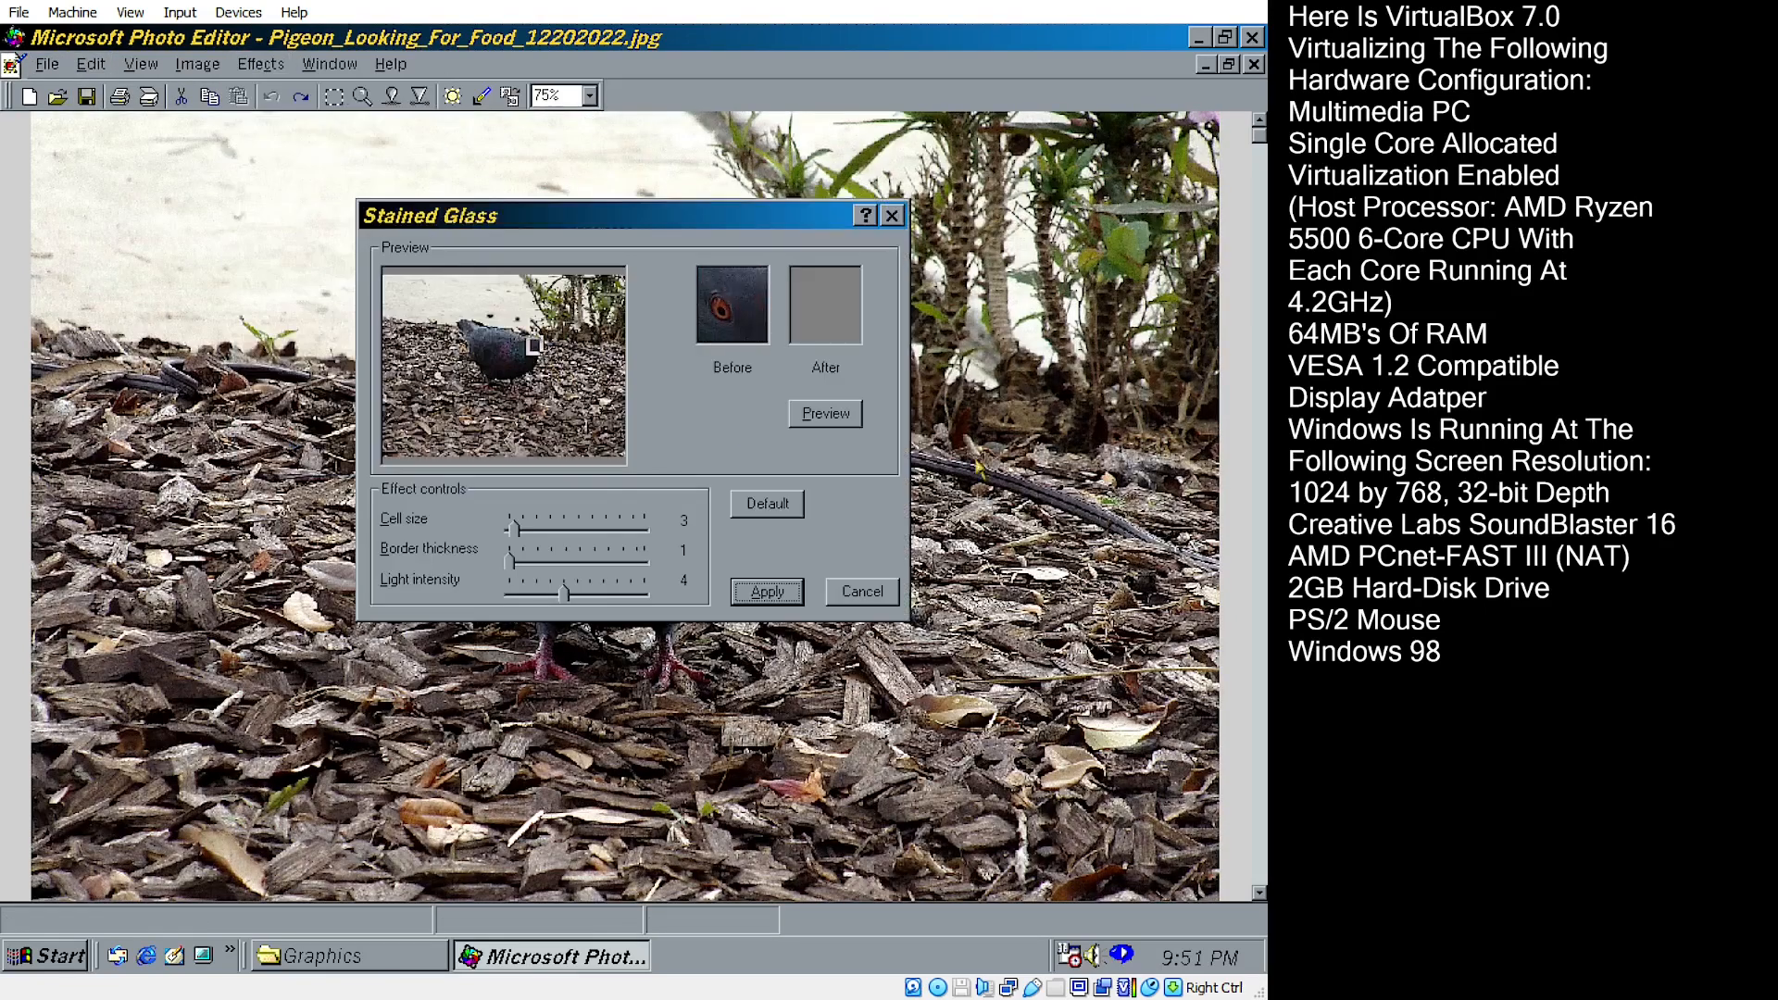
{"action": "left_click", "coordinate": [829, 422]}
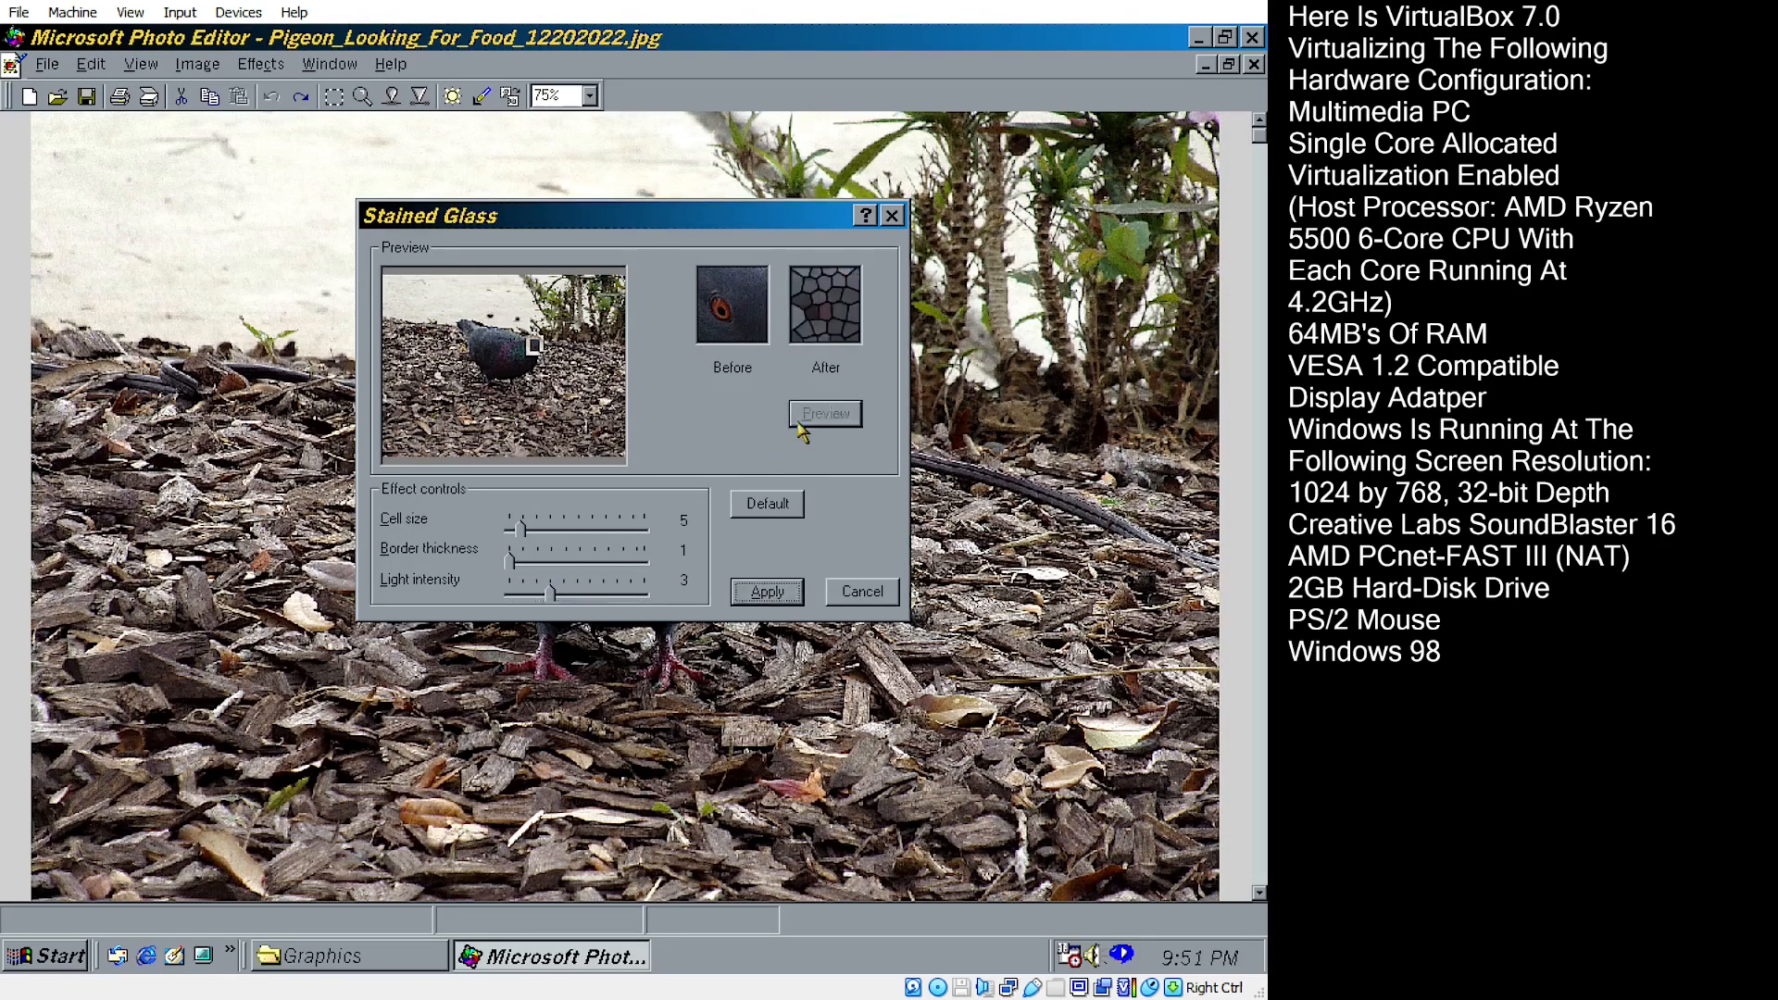
{"action": "left_click", "coordinate": [765, 593]}
{"action": "left_click", "coordinate": [91, 64]}
{"action": "left_click", "coordinate": [139, 96]}
- Preview and apply Stained Glass again with cell size 5 and border thickness 1, and undo the effect
{"action": "left_click", "coordinate": [262, 64]}
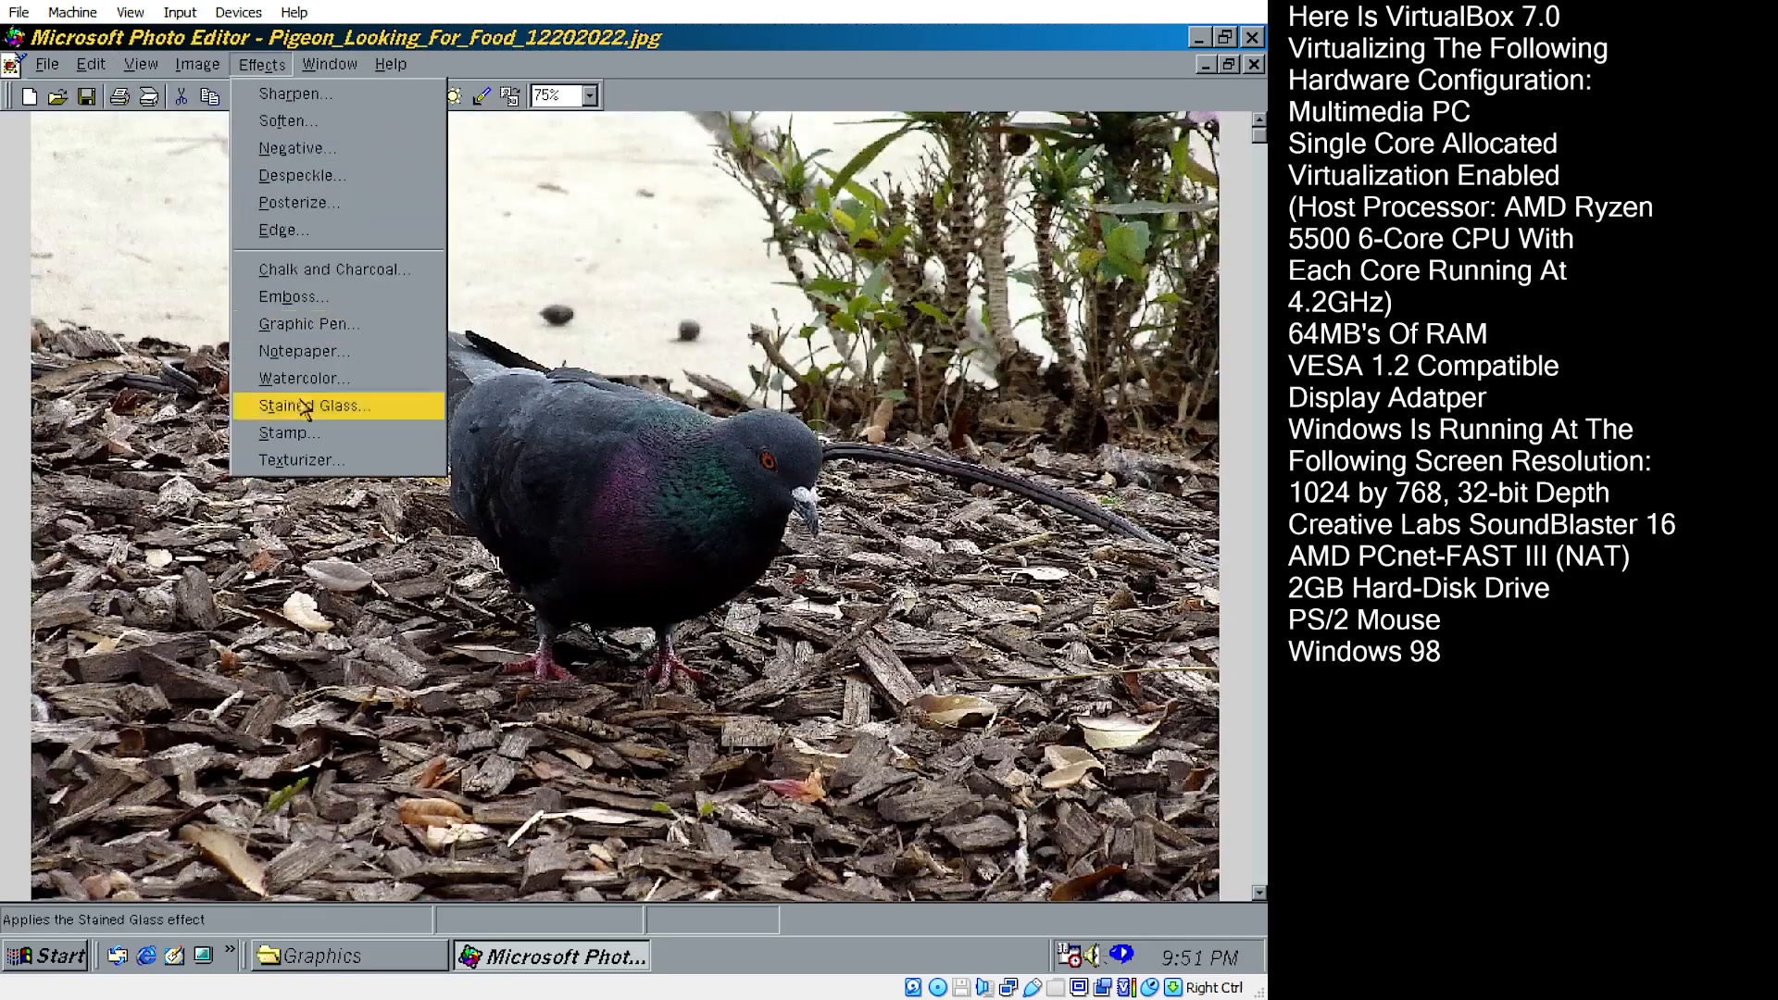
{"action": "left_click", "coordinate": [288, 405]}
{"action": "left_click", "coordinate": [824, 415]}
{"action": "left_click", "coordinate": [748, 597]}
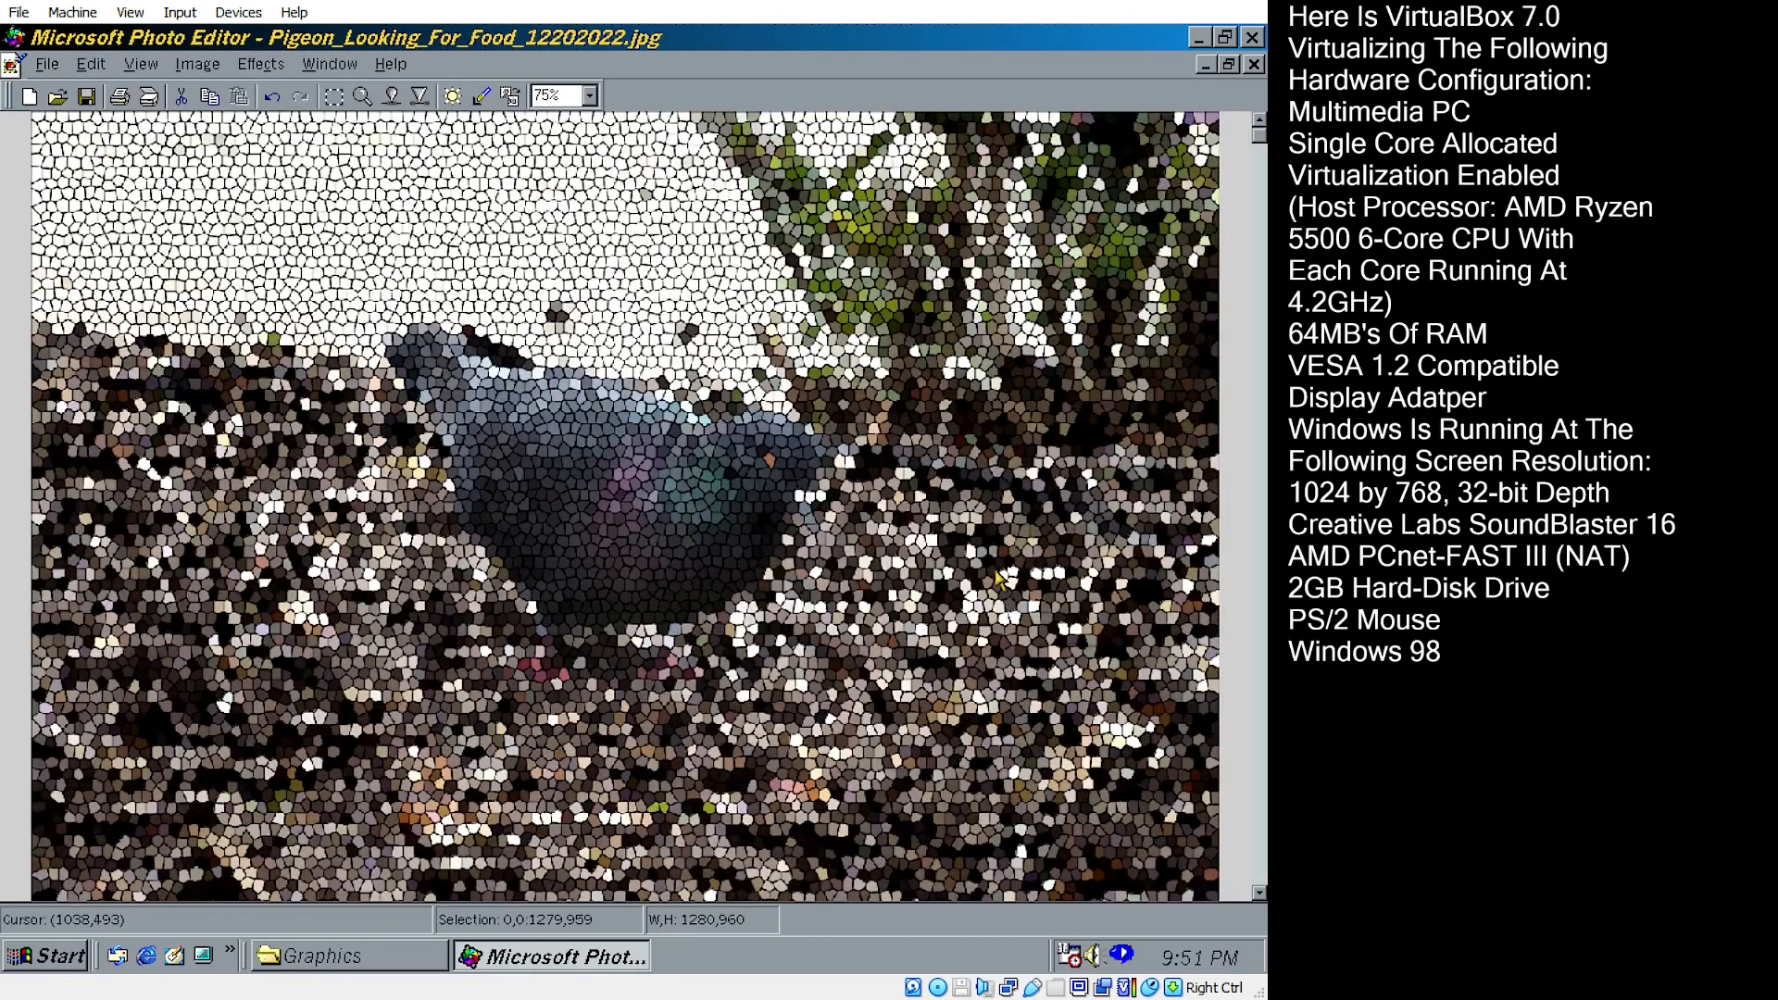
{"action": "left_click", "coordinate": [91, 64]}
{"action": "left_click", "coordinate": [139, 93]}
- Apply Stained Glass to the pigeon image with a cell size slightly below 5 and border thickness 1
{"action": "left_click", "coordinate": [262, 64]}
{"action": "left_click", "coordinate": [288, 404]}
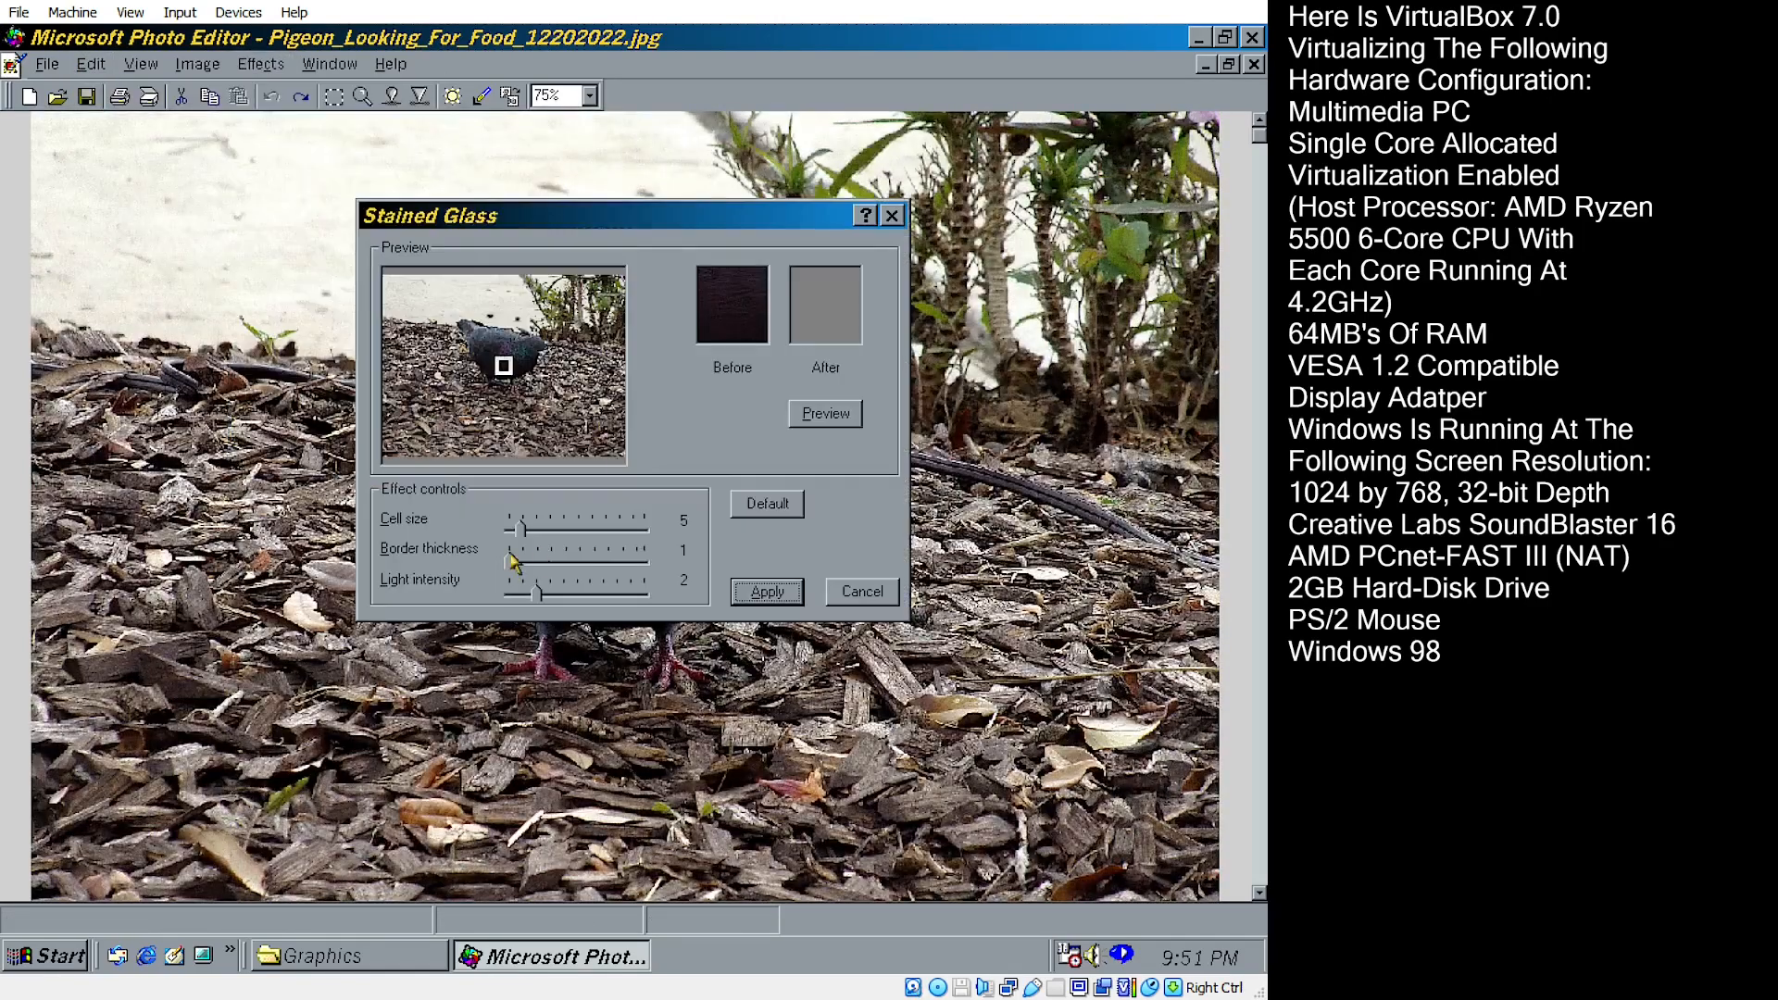
{"action": "left_click", "coordinate": [521, 534]}
{"action": "left_click", "coordinate": [767, 591]}
- Save a copy of the image as the Windows Bitmap Pigeon_Looking_For_Food_12202022.bmp in the Windows folder on drive C
{"action": "left_click", "coordinate": [47, 64]}
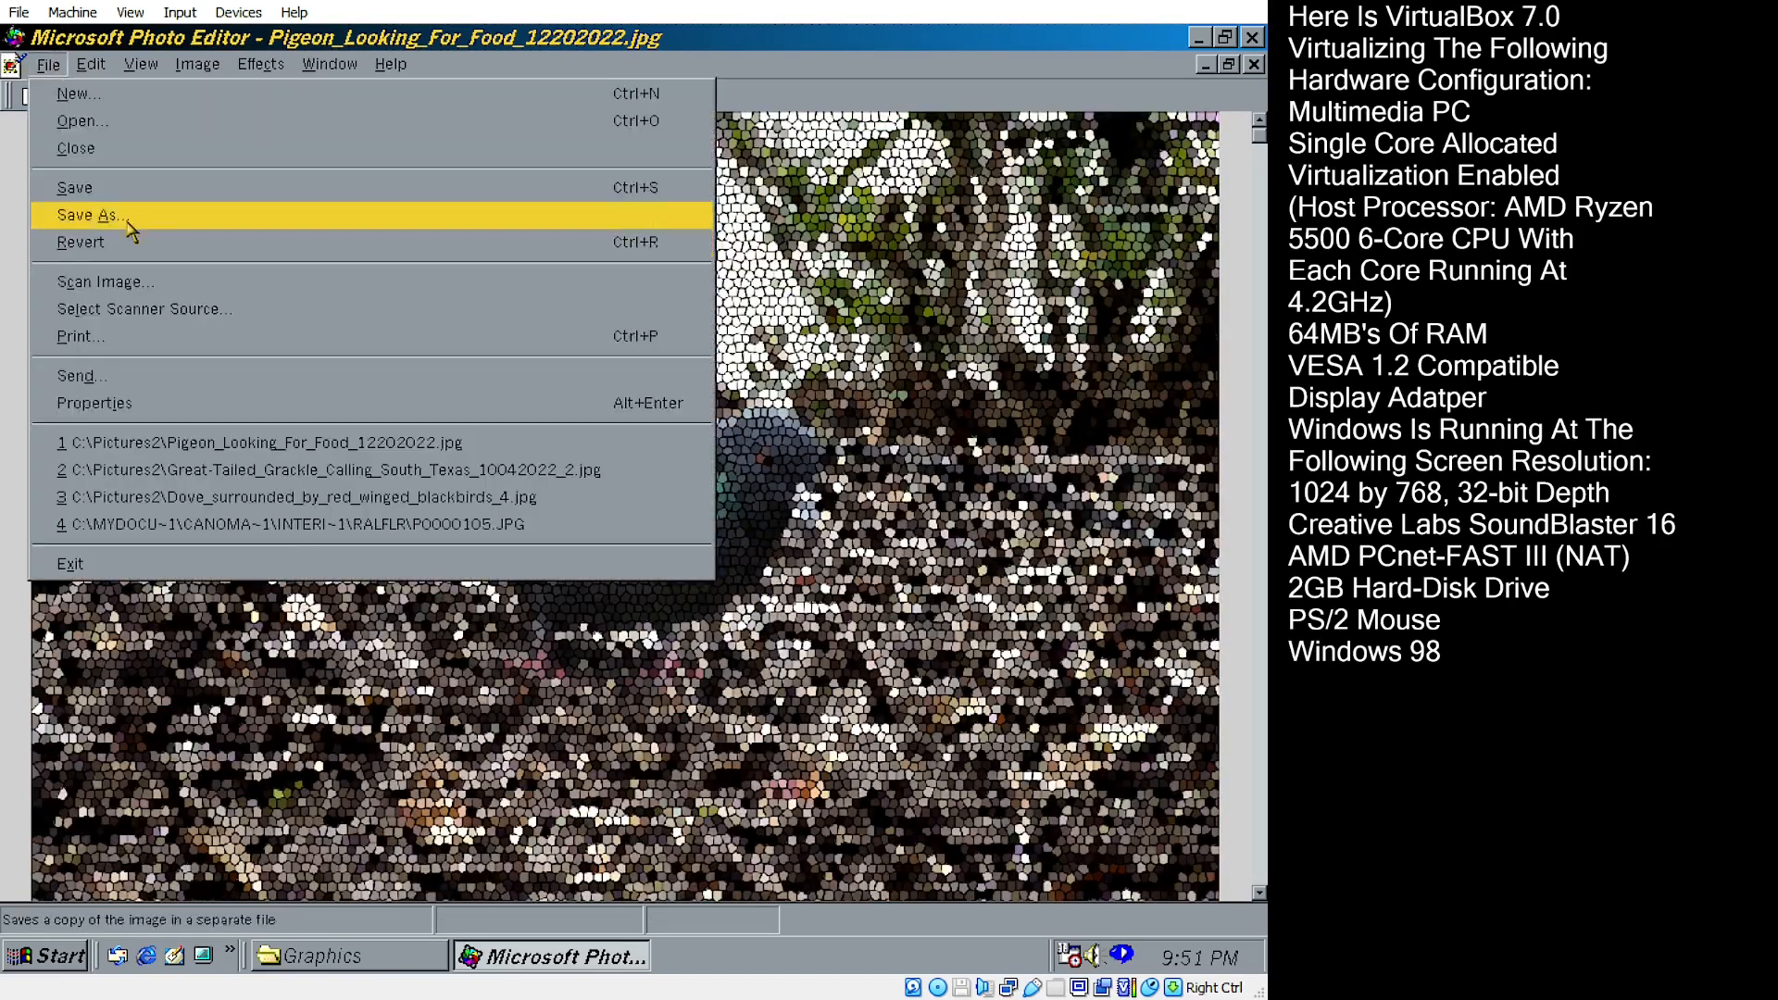
{"action": "left_click", "coordinate": [74, 211]}
{"action": "left_click", "coordinate": [686, 368]}
{"action": "left_click", "coordinate": [509, 472]}
{"action": "left_click", "coordinate": [695, 549]}
{"action": "double_click", "coordinate": [604, 506]}
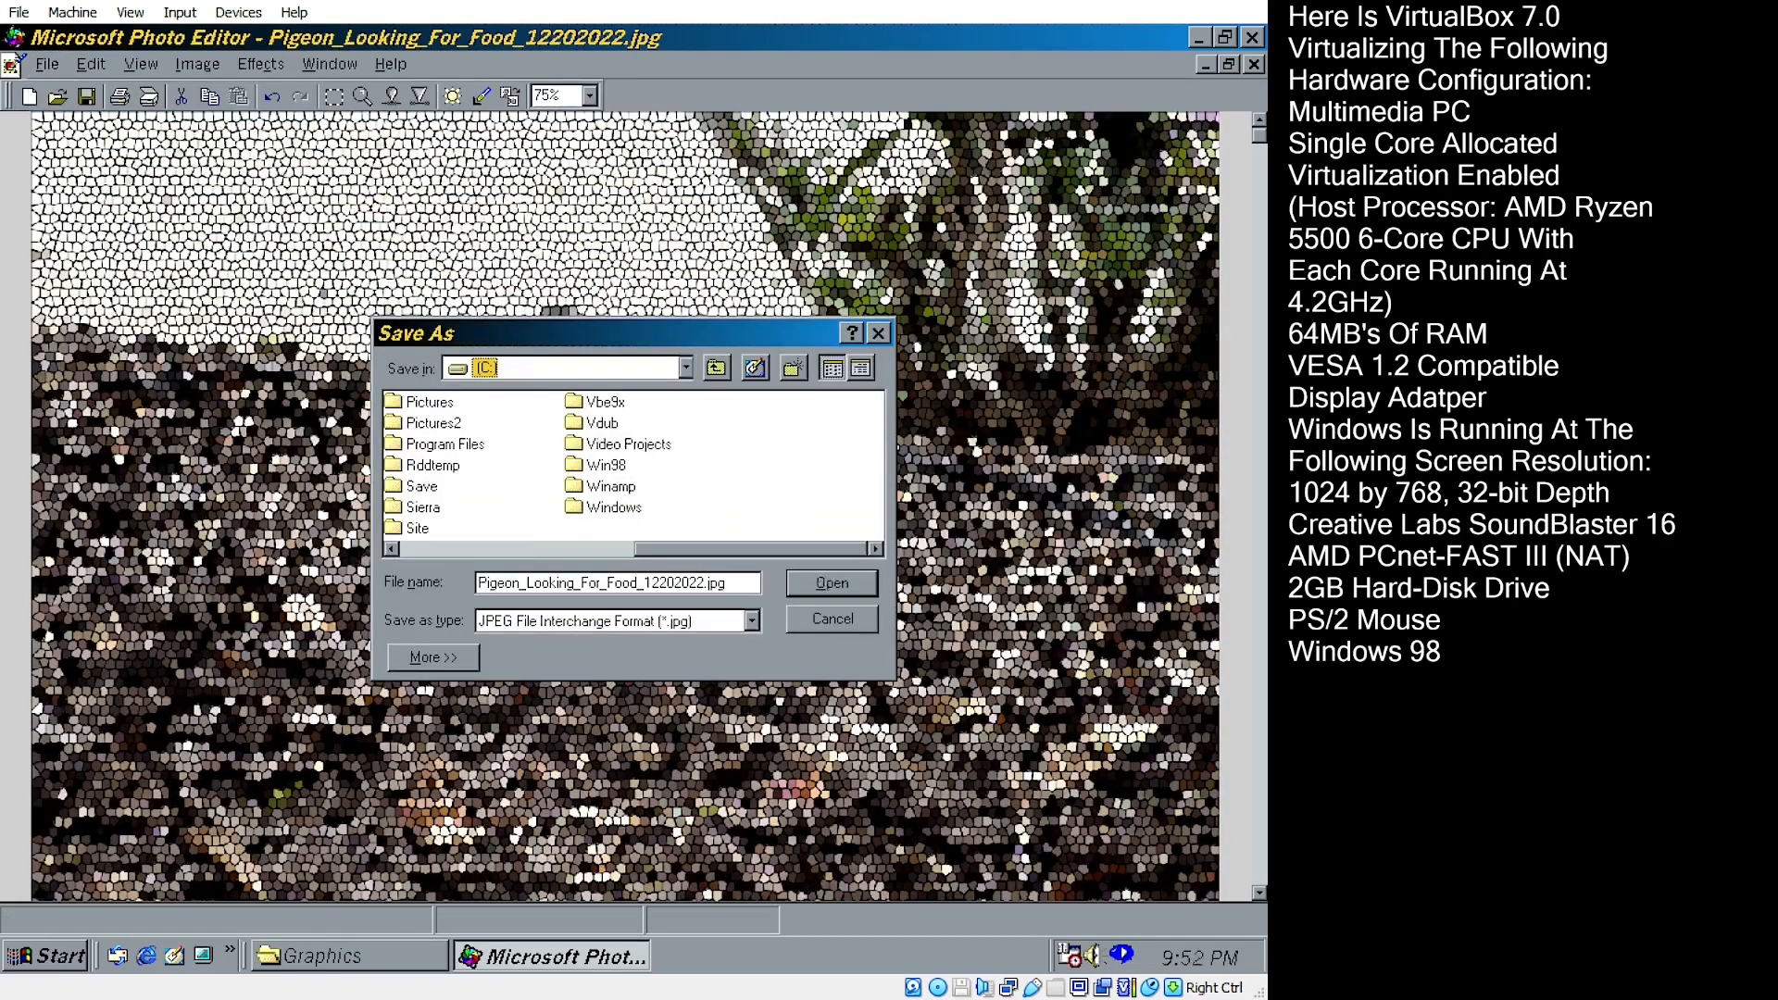
{"action": "left_click", "coordinate": [644, 554]}
{"action": "left_click_drag", "start_coordinate": [645, 558], "coordinate": [755, 551]}
{"action": "left_click", "coordinate": [752, 621]}
{"action": "left_click", "coordinate": [593, 738]}
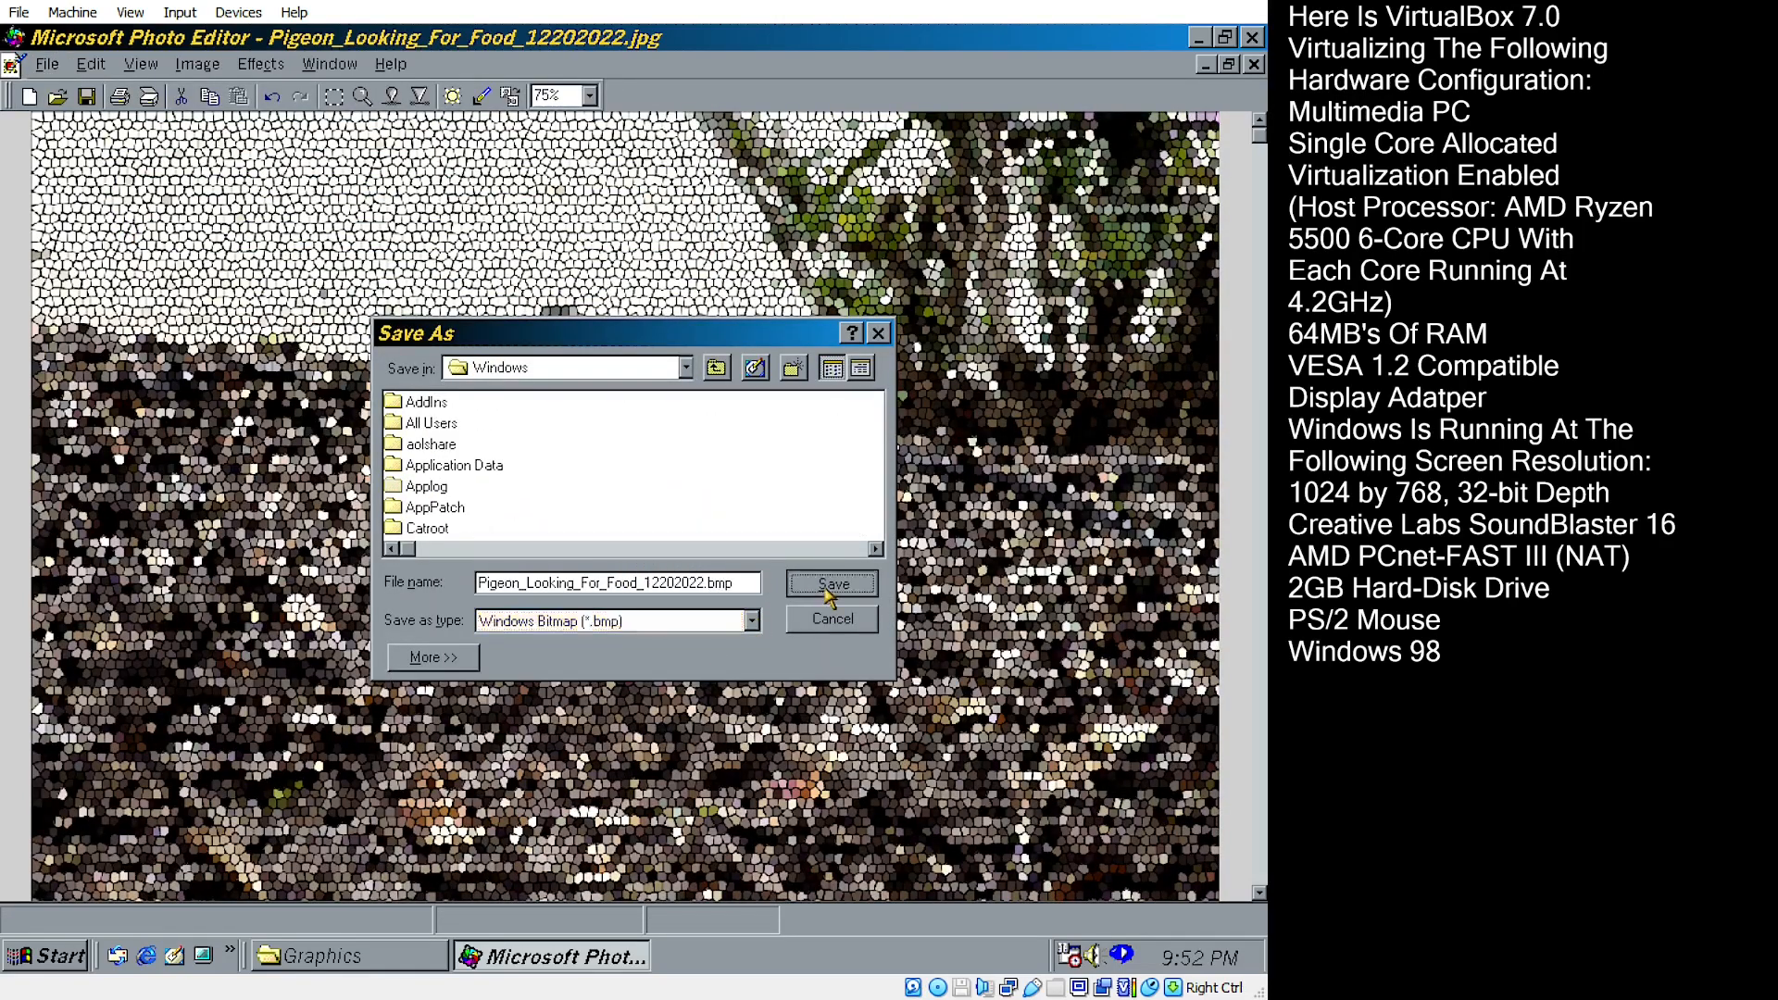
{"action": "left_click", "coordinate": [833, 582]}
- Close the photo editor and the Graphics folder, and set the saved pigeon bitmap as the stretched desktop wallpaper
{"action": "left_click", "coordinate": [1254, 37]}
{"action": "left_click", "coordinate": [1254, 37]}
{"action": "right_click", "coordinate": [409, 225]}
{"action": "left_click", "coordinate": [564, 507]}
{"action": "left_click", "coordinate": [340, 497]}
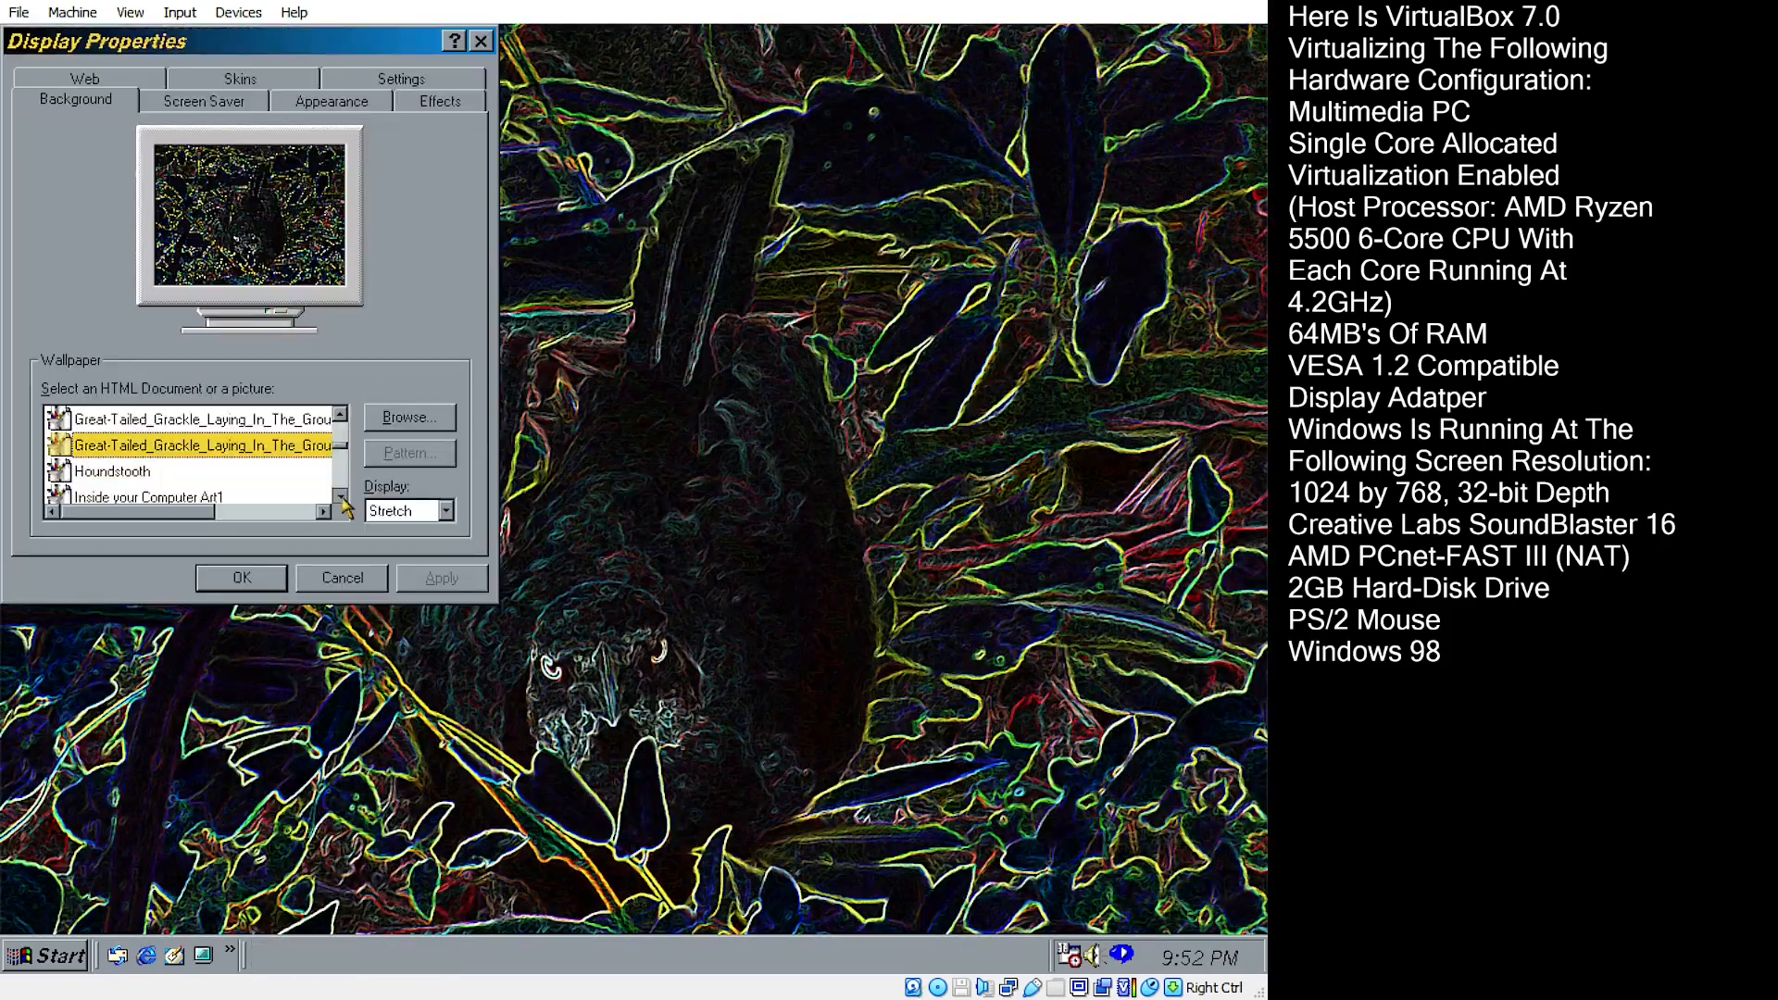
{"action": "left_click", "coordinate": [274, 451]}
{"action": "left_click", "coordinate": [245, 579]}
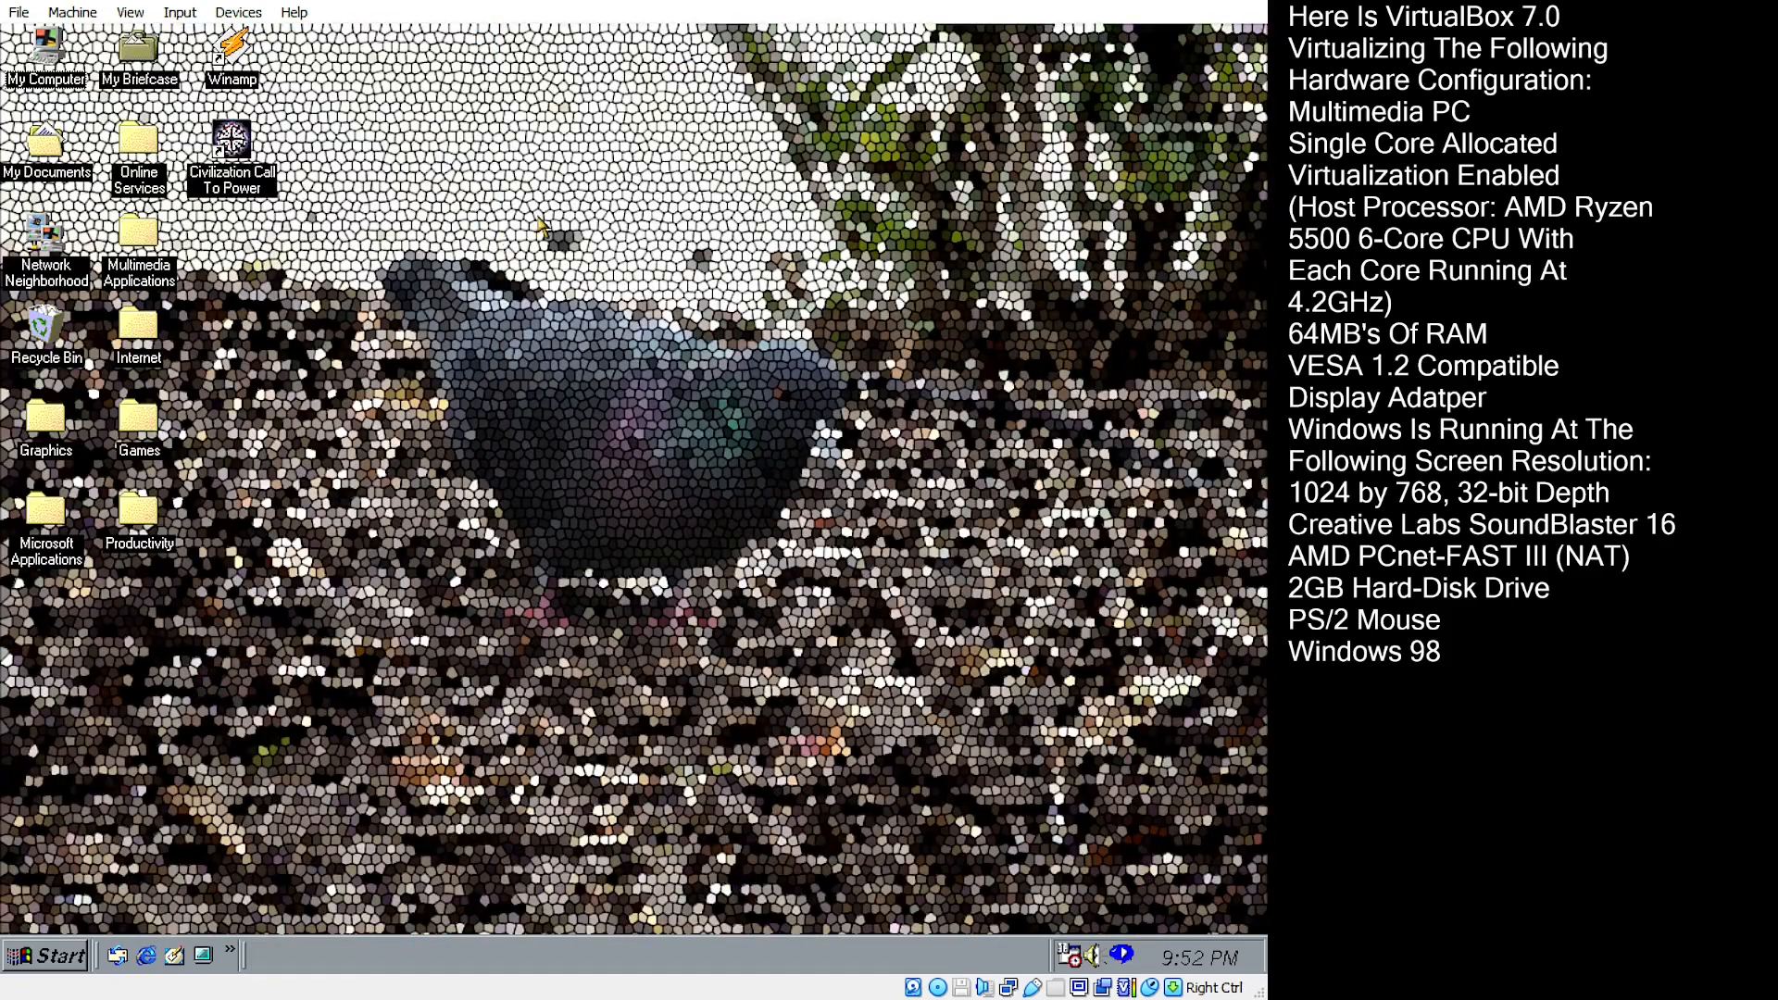